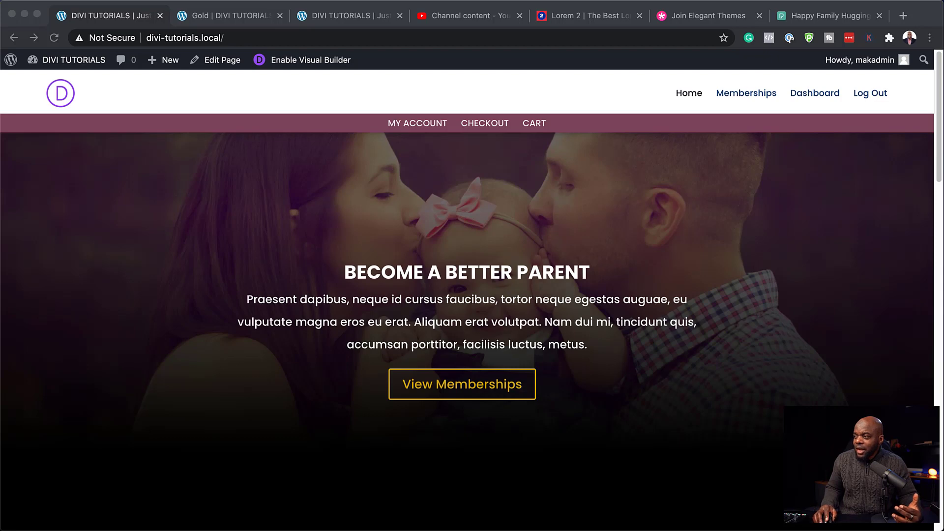
Step: Scroll down through the Divi site's front page and back up
{"action": "scroll", "coordinate": [467, 295], "scroll_direction": "down", "scroll_amount": 1}
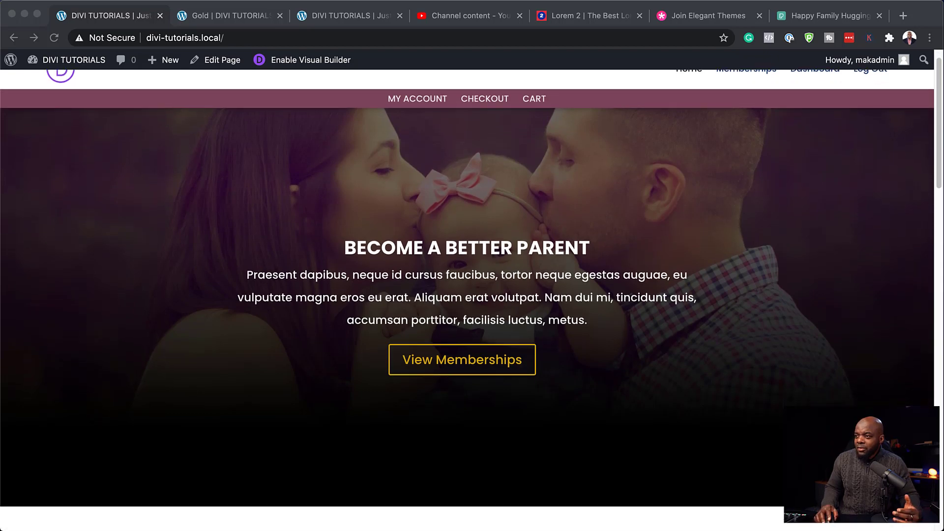
{"action": "scroll", "coordinate": [467, 295], "scroll_direction": "down", "scroll_amount": 5}
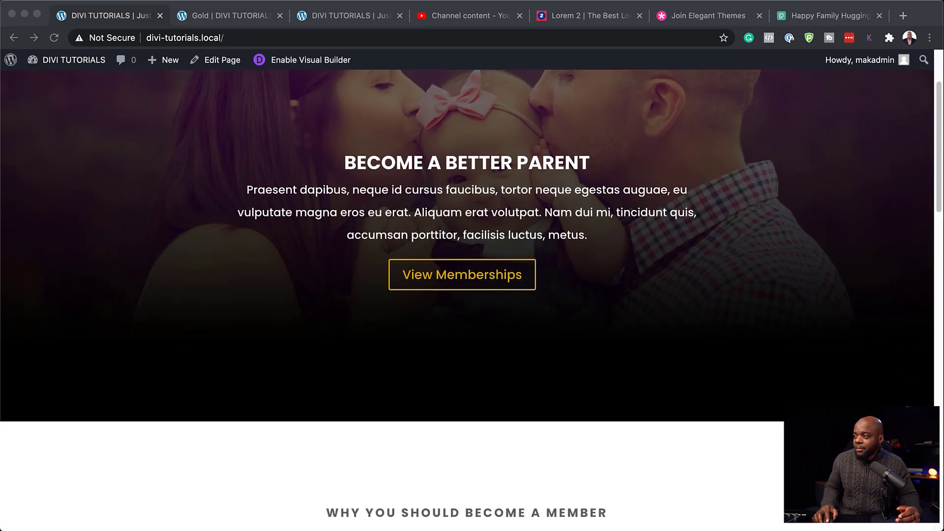
{"action": "scroll", "coordinate": [467, 296], "scroll_direction": "down", "scroll_amount": 6}
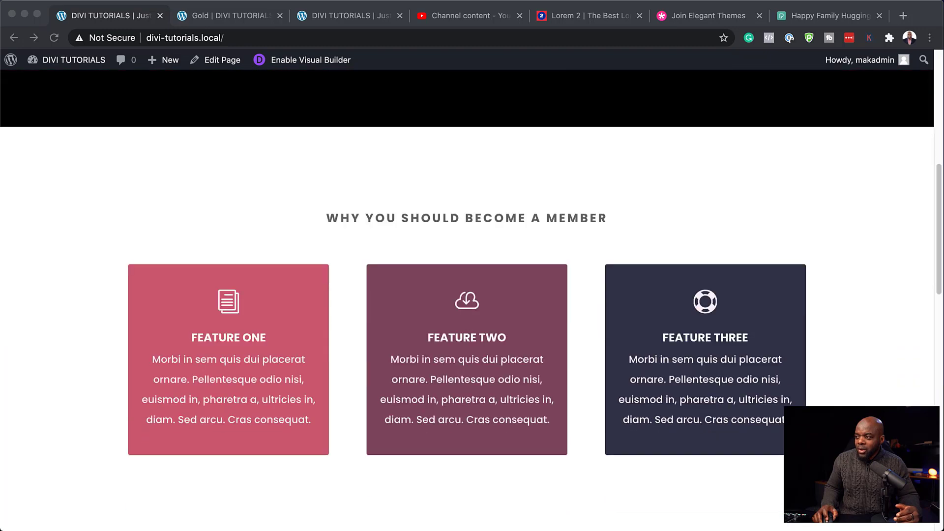
{"action": "scroll", "coordinate": [467, 295], "scroll_direction": "down", "scroll_amount": 8}
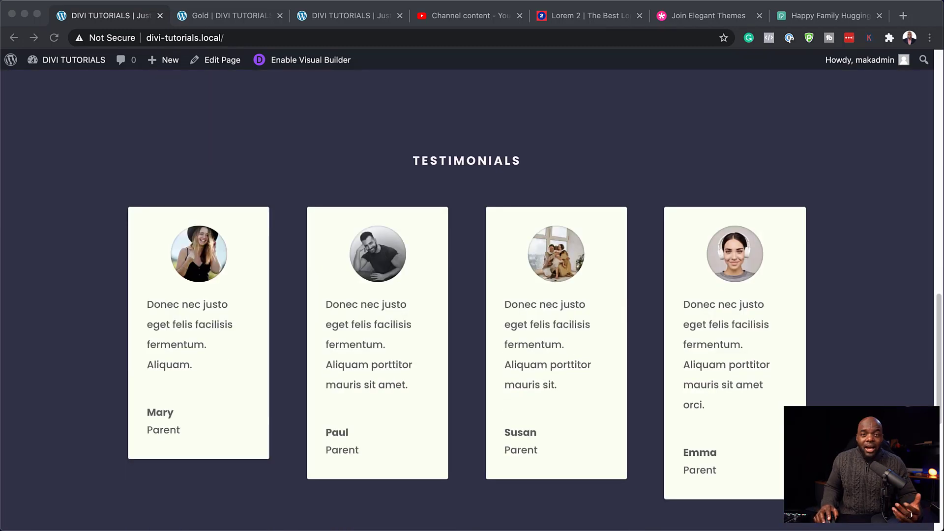
{"action": "scroll", "coordinate": [467, 295], "scroll_direction": "up", "scroll_amount": 20}
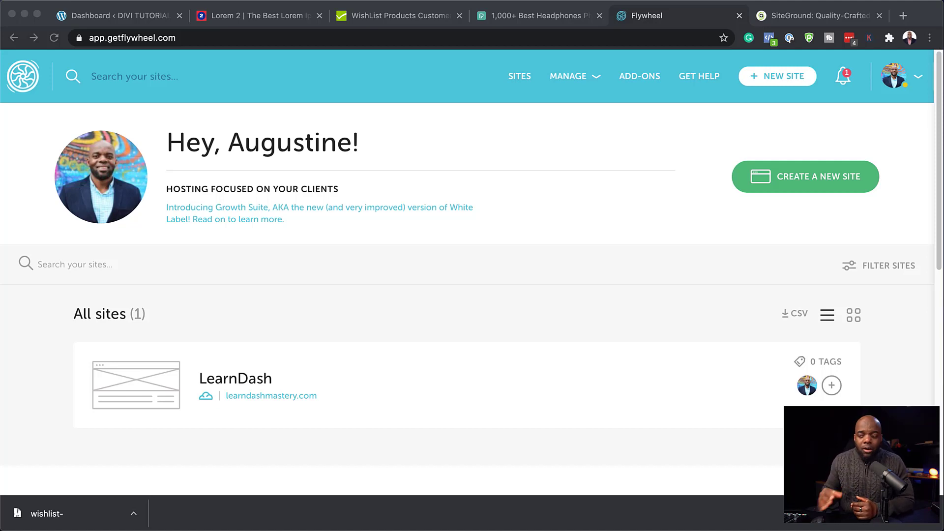
Step: Open the LearnDash site in Flywheel and review its daily backups from March 5–9, 2021
{"action": "scroll", "coordinate": [471, 274], "scroll_direction": "down", "scroll_amount": 2}
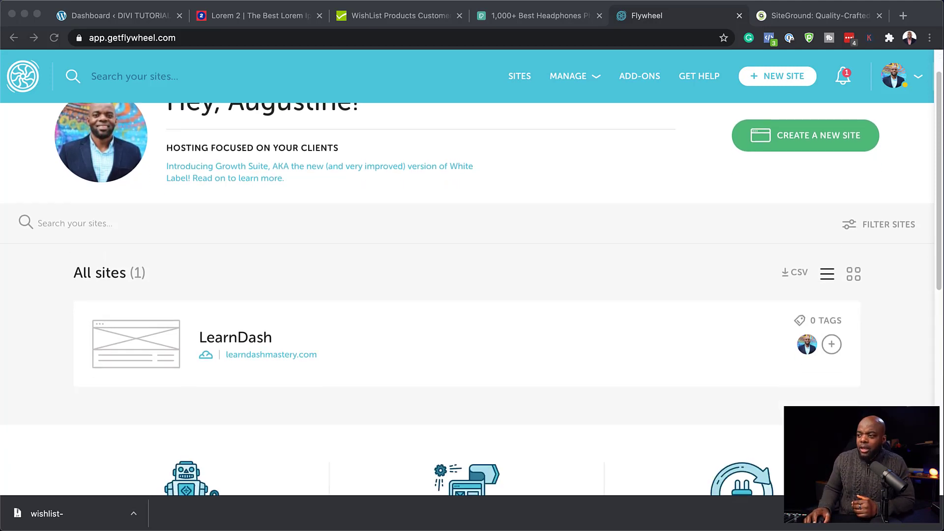
{"action": "left_click", "coordinate": [256, 343]}
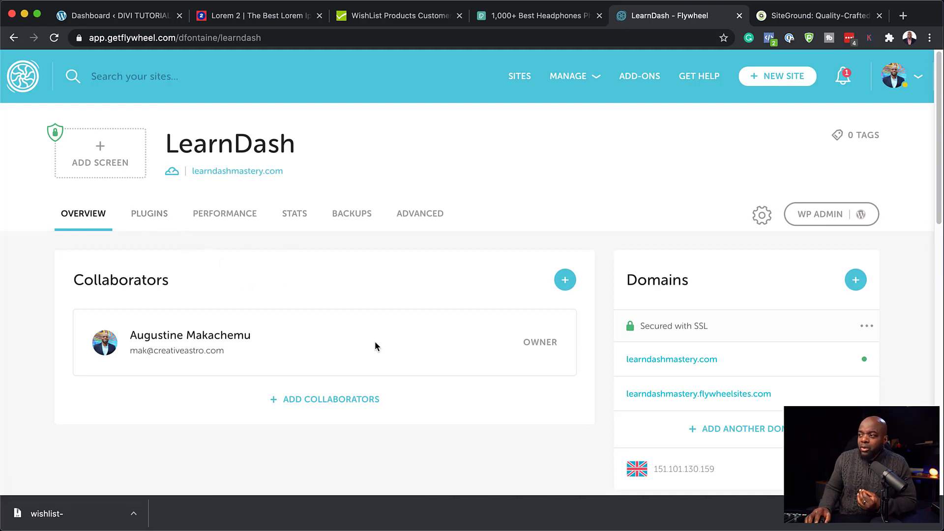
{"action": "left_click", "coordinate": [361, 215]}
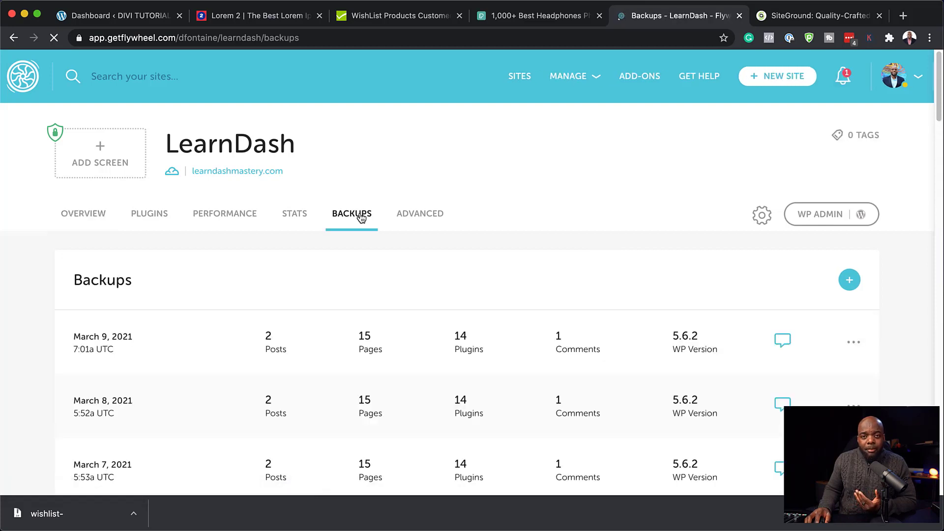
{"action": "scroll", "coordinate": [264, 325], "scroll_direction": "down", "scroll_amount": 1}
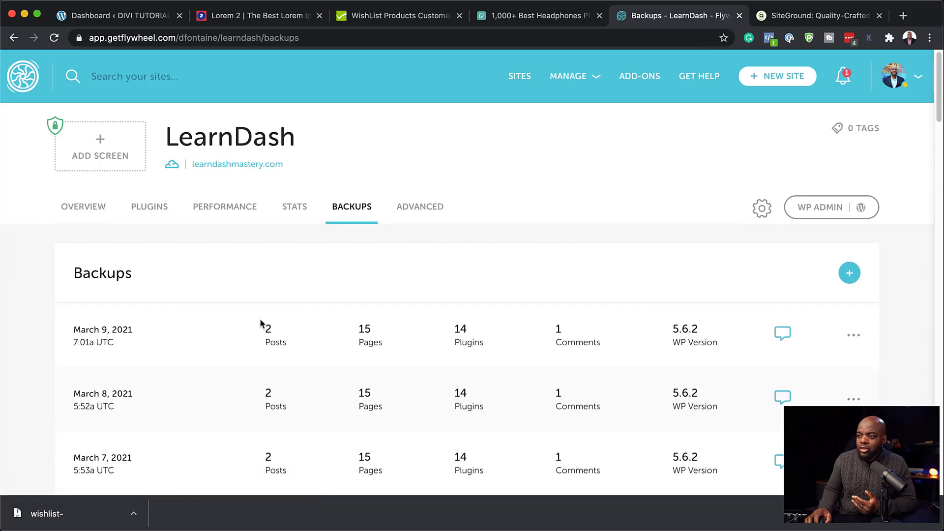
{"action": "scroll", "coordinate": [162, 327], "scroll_direction": "down", "scroll_amount": 4}
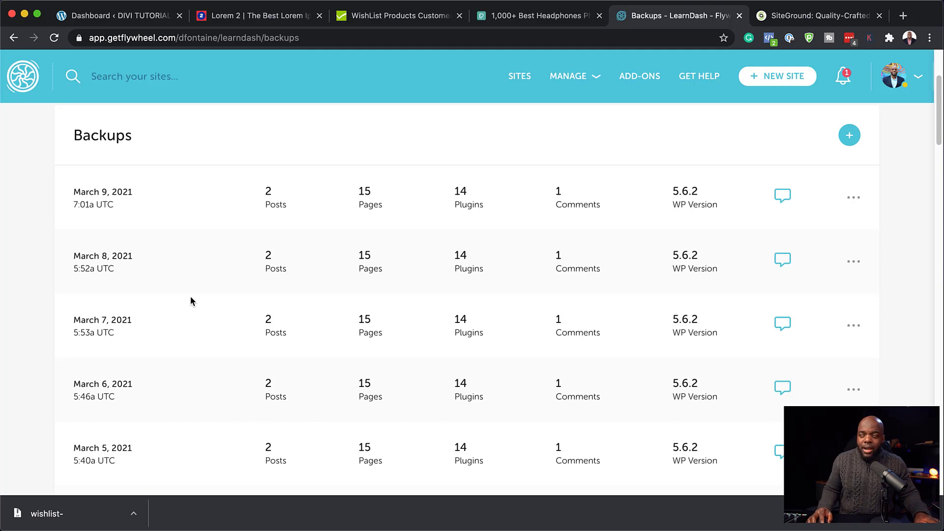
{"action": "scroll", "coordinate": [254, 322], "scroll_direction": "up", "scroll_amount": 3}
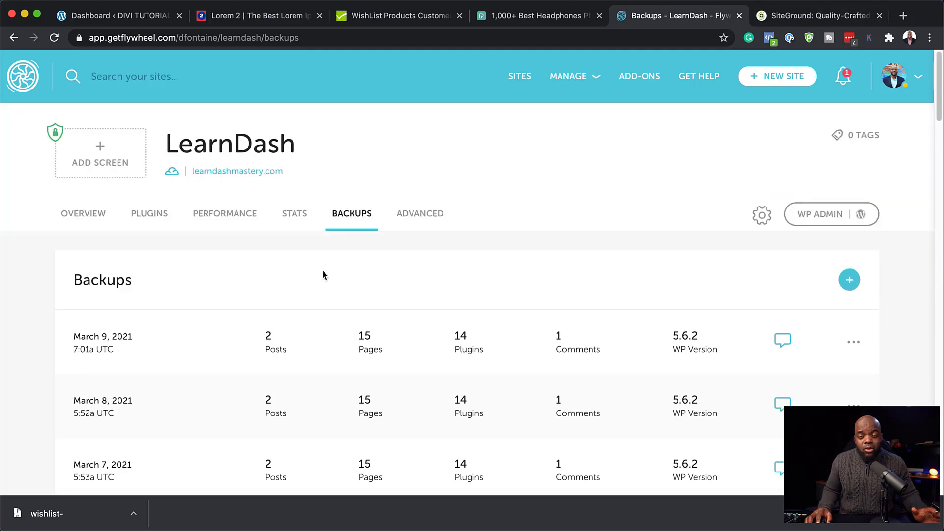
Step: Look over the SiteGround homepage, then return to the DIVI TUTORIALS WordPress dashboard
{"action": "left_click", "coordinate": [792, 15]}
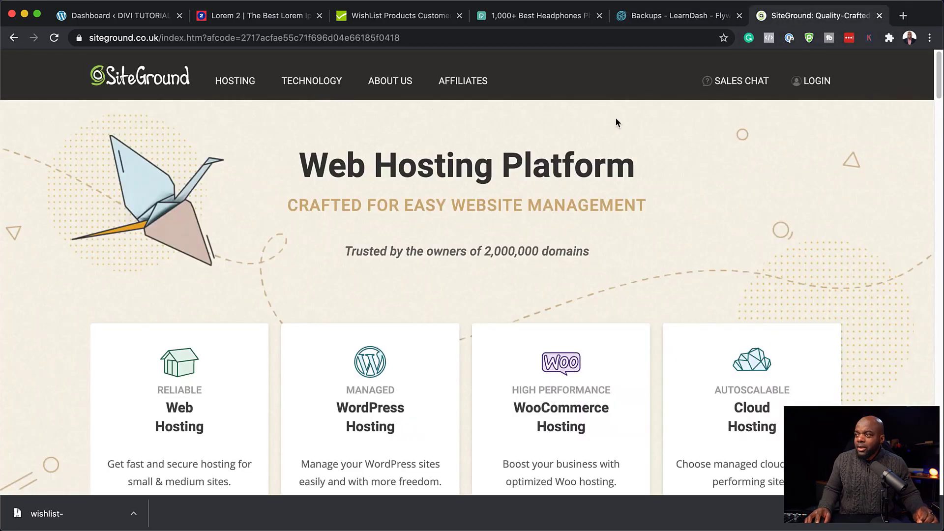
{"action": "mouse_move", "coordinate": [274, 103]}
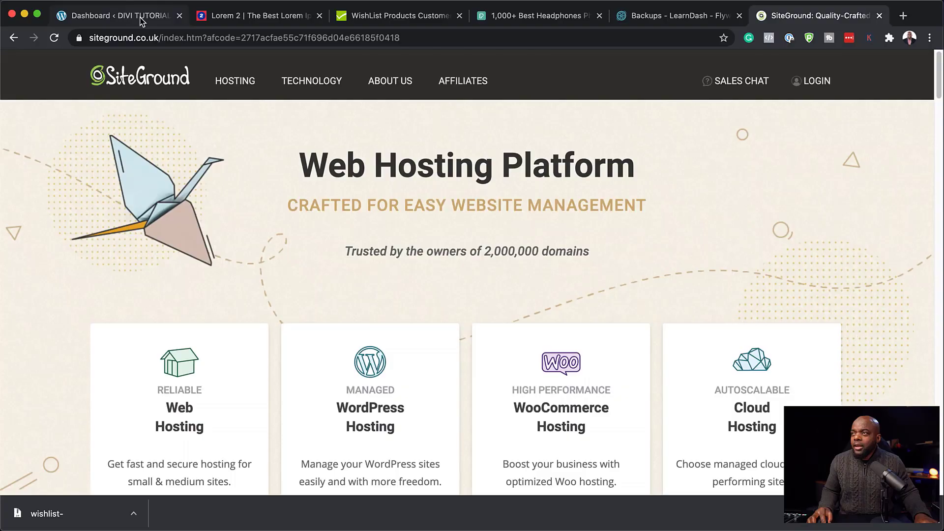
{"action": "left_click", "coordinate": [141, 17]}
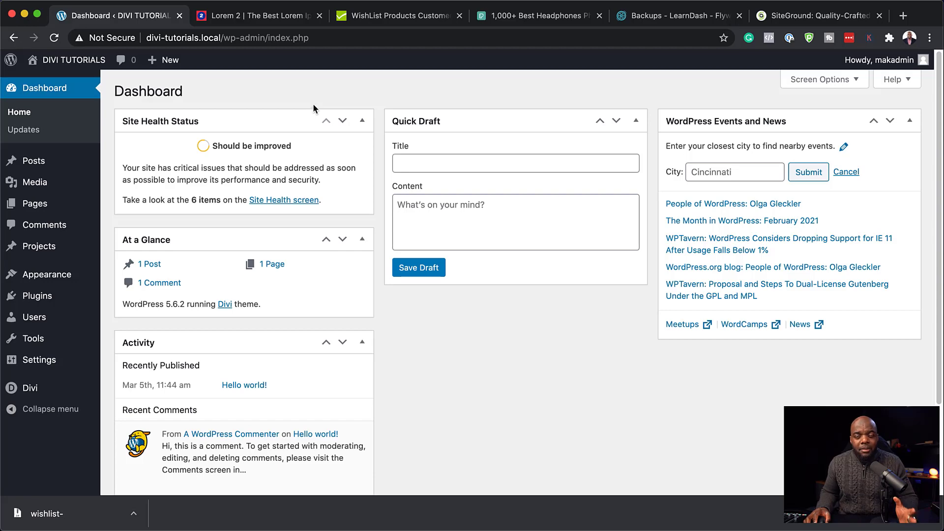
Step: Check the WishList Products dashboard, then load wishlist-member-x-v3.9.7524 (2).zip into the plugin upload form
{"action": "left_click", "coordinate": [382, 15]}
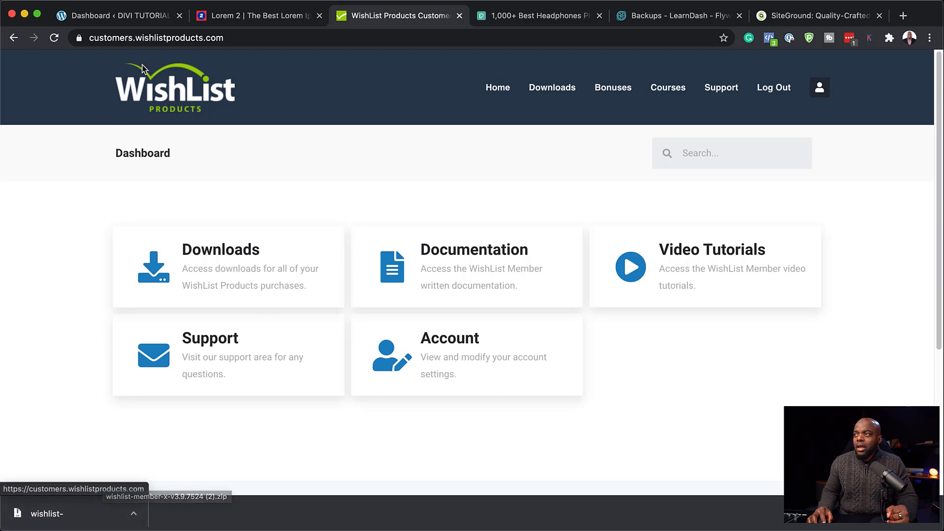
{"action": "left_click", "coordinate": [142, 19]}
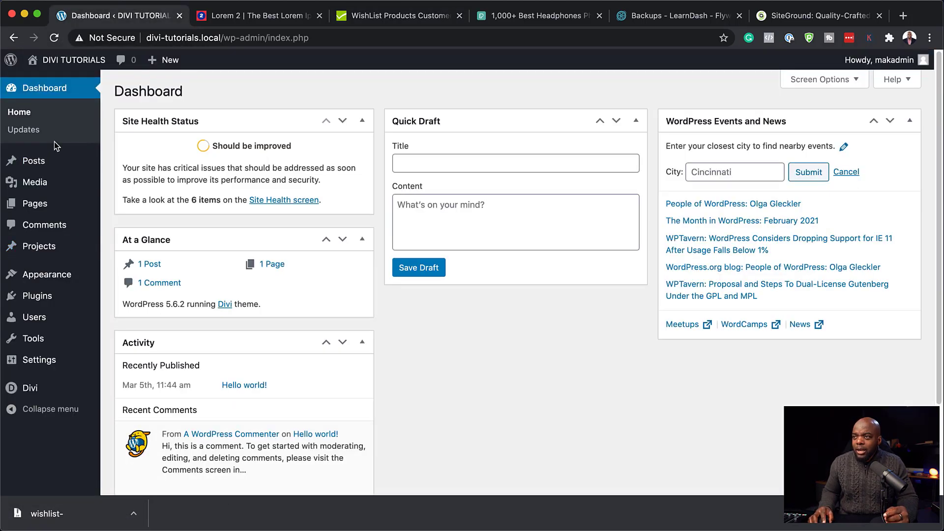
{"action": "mouse_move", "coordinate": [44, 303]}
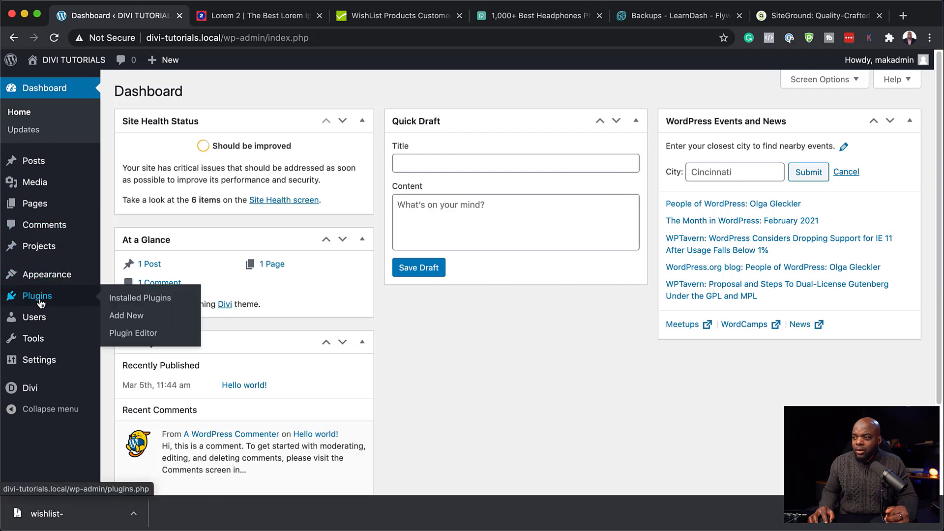
{"action": "left_click", "coordinate": [137, 321]}
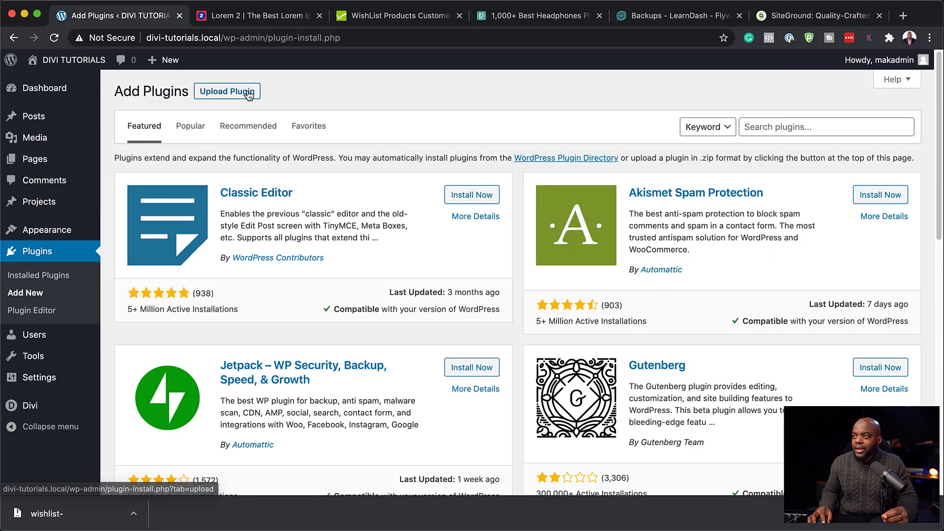
{"action": "left_click", "coordinate": [243, 95]}
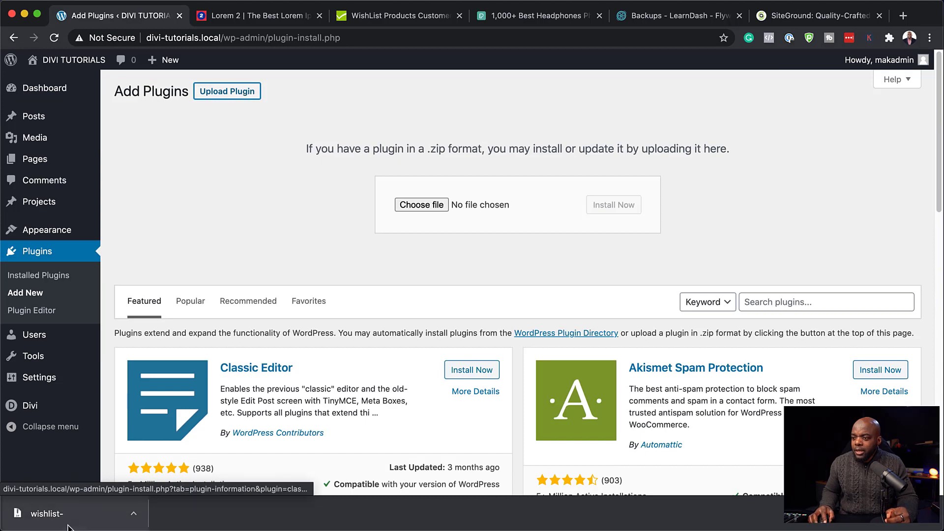
{"action": "left_click_drag", "start_coordinate": [64, 517], "coordinate": [516, 213]}
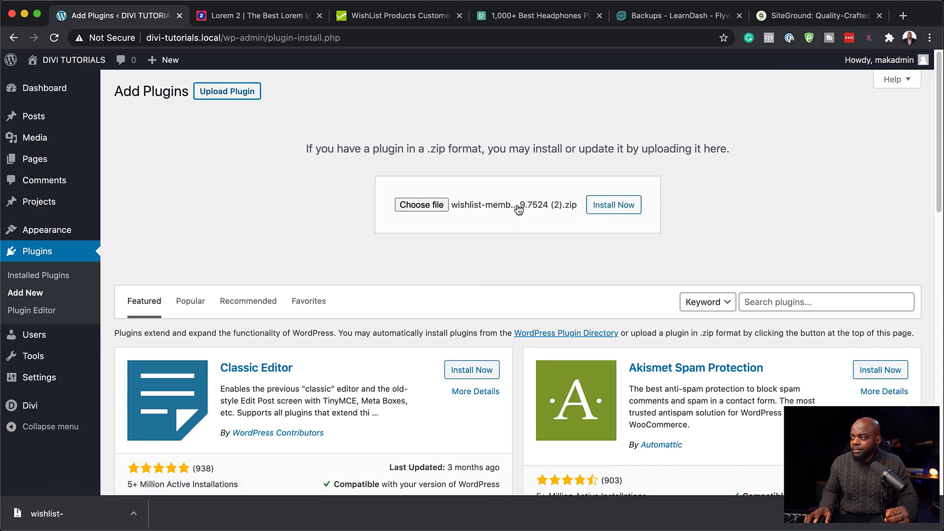
Step: Install and activate WishList Member 3.9.7524, then open its setup wizard
{"action": "left_click", "coordinate": [603, 209]}
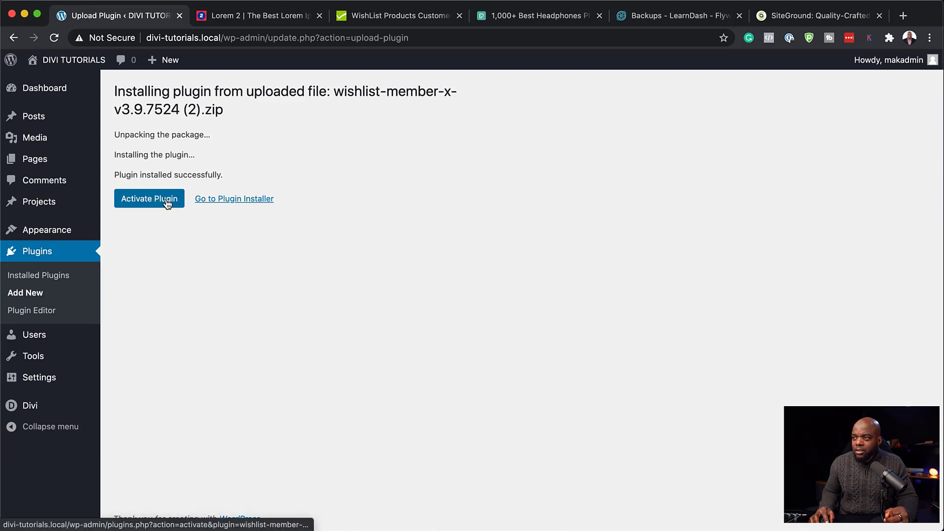
{"action": "left_click", "coordinate": [167, 201]}
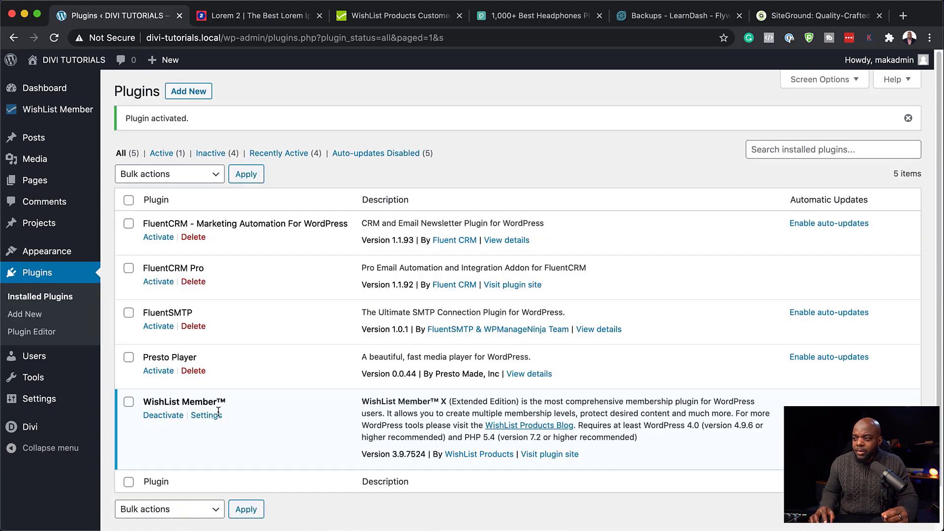
{"action": "left_click", "coordinate": [56, 112]}
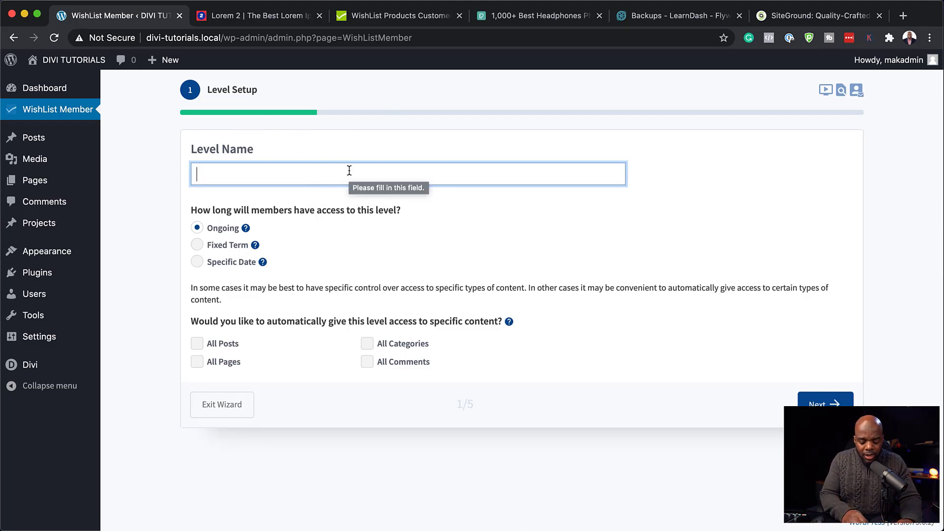
Step: Name the membership level Gold with Ongoing access and continue to Level Requirements
{"action": "type", "text": "Gold"}
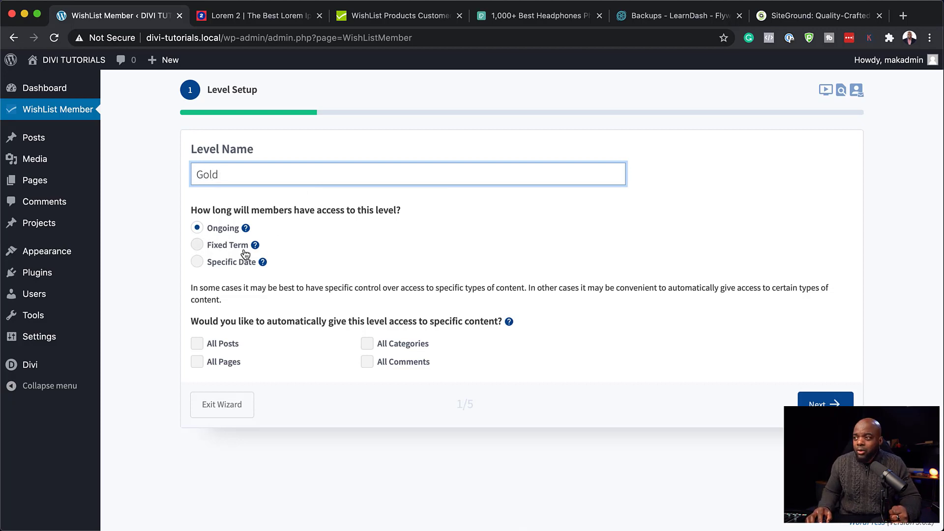
{"action": "left_click", "coordinate": [198, 245]}
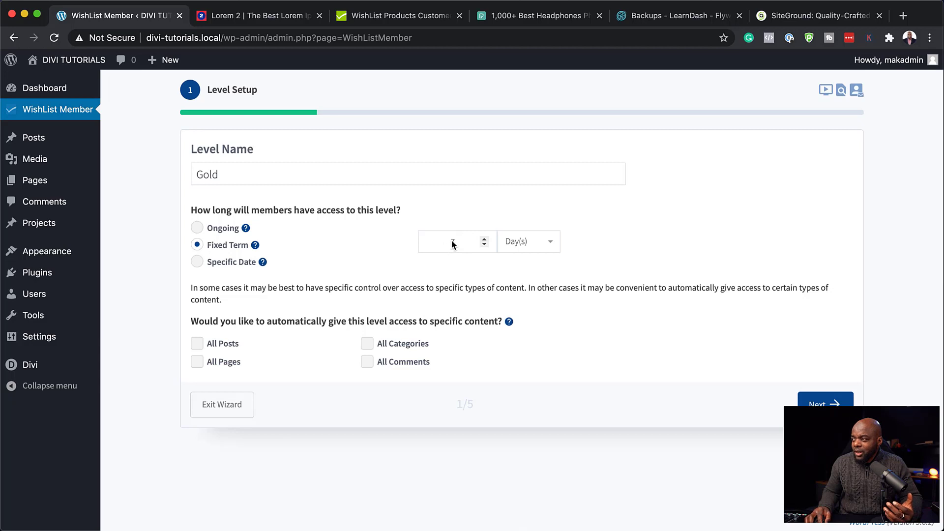
{"action": "left_click", "coordinate": [198, 228]}
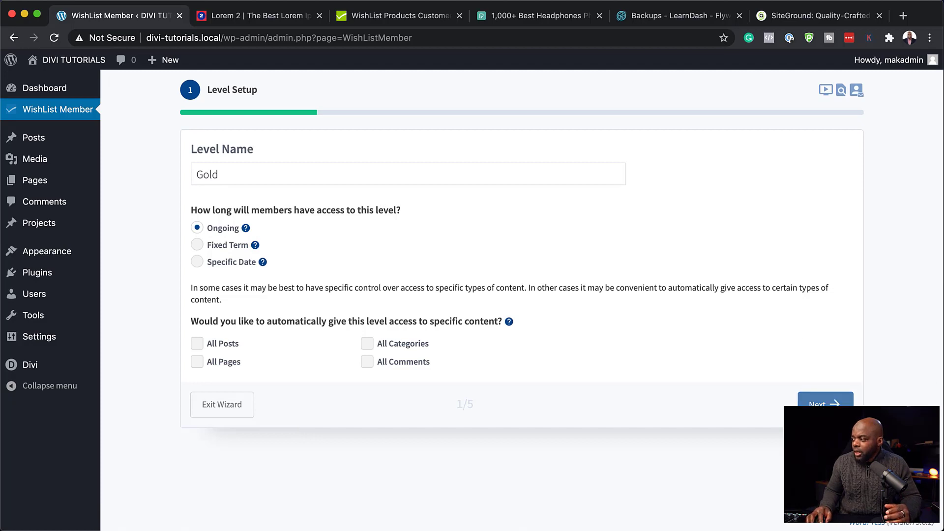
{"action": "left_click", "coordinate": [819, 402]}
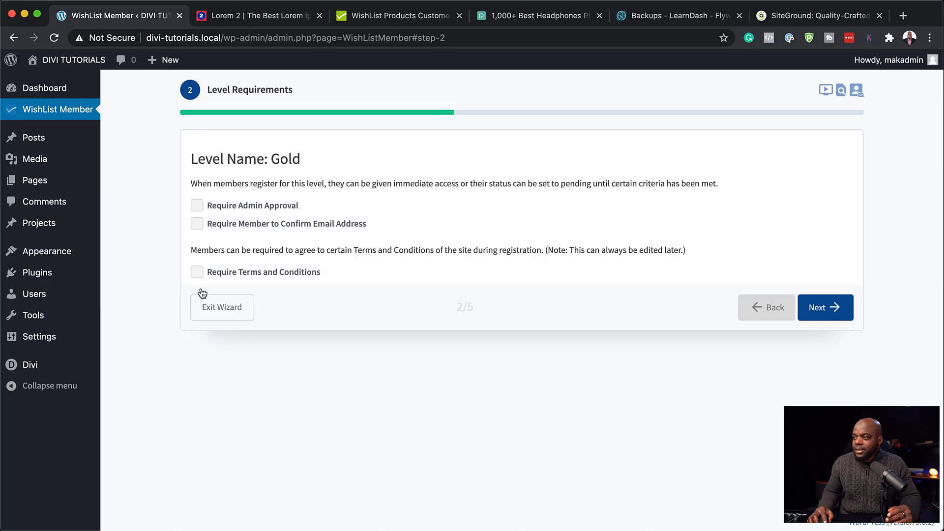
Step: Advance to Email Setup and replace the sender name with the site owner's name
{"action": "left_click", "coordinate": [820, 307]}
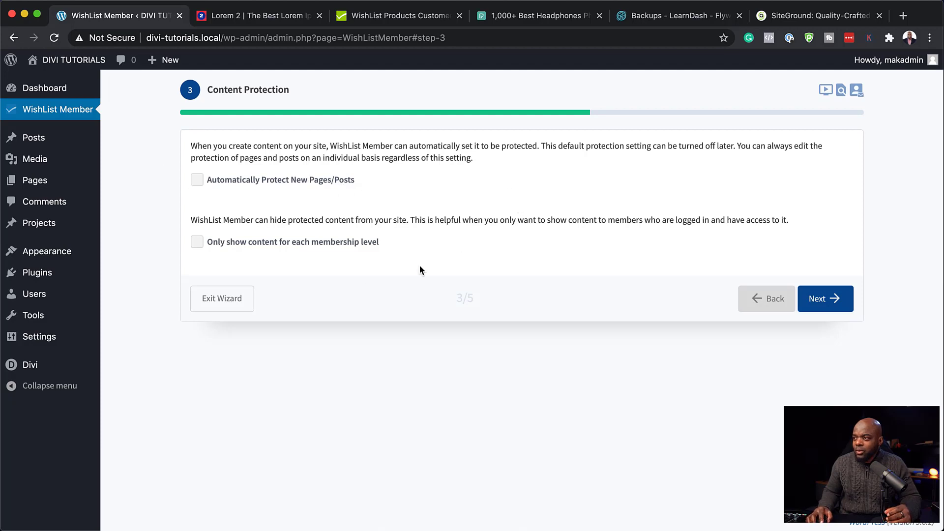
{"action": "left_click", "coordinate": [823, 300]}
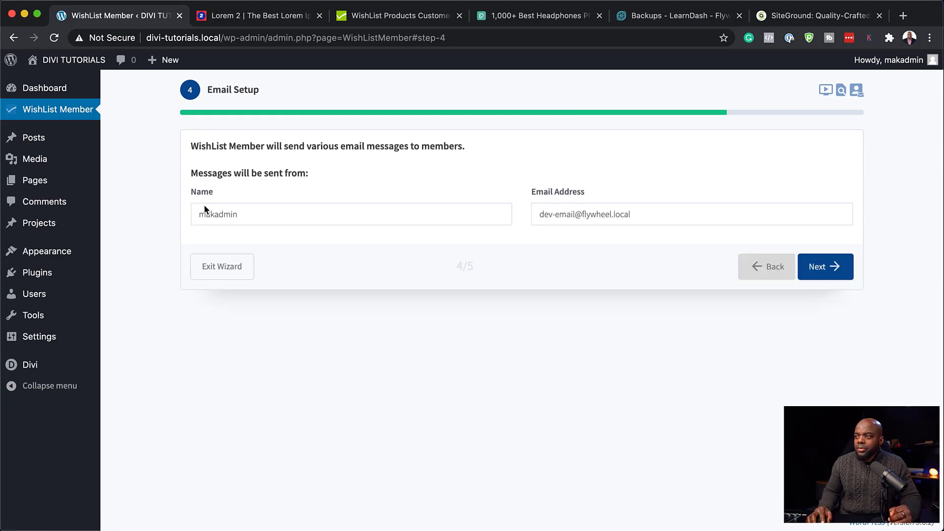
{"action": "double_click", "coordinate": [250, 217]}
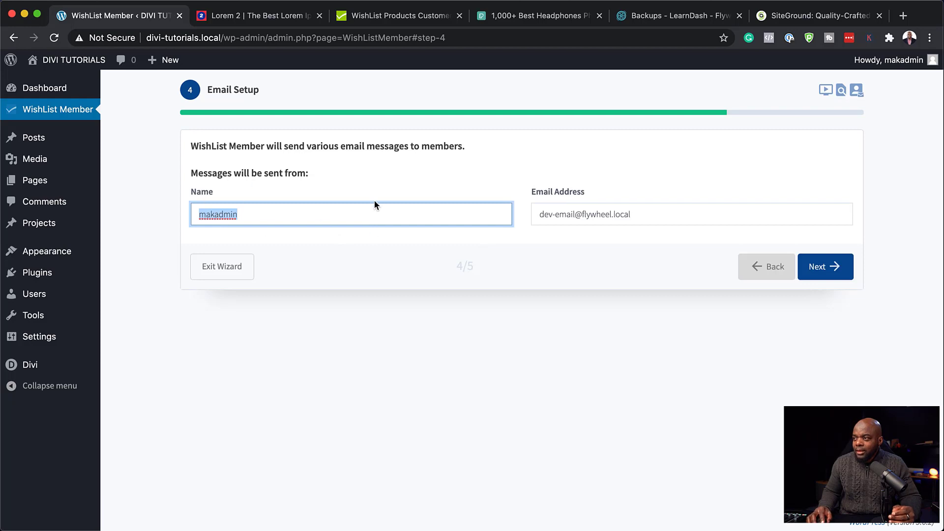
{"action": "type", "text": "Mak"}
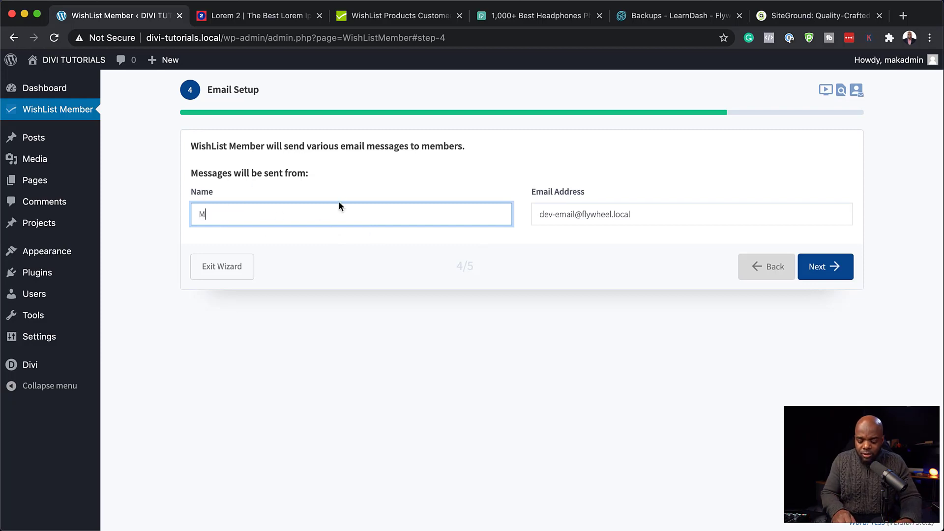
{"action": "left_click", "coordinate": [642, 217]}
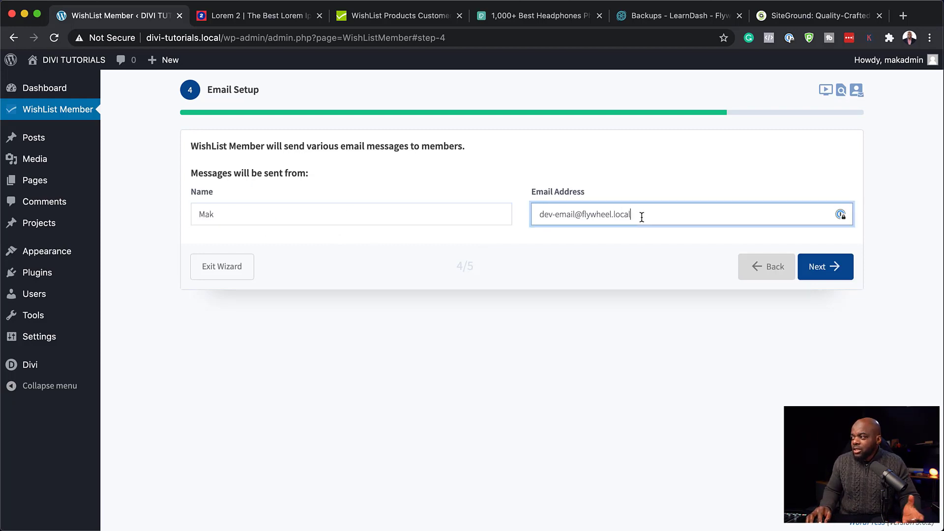
Step: Save the wizard settings and exit to the WishList Member dashboard
{"action": "left_click", "coordinate": [826, 271]}
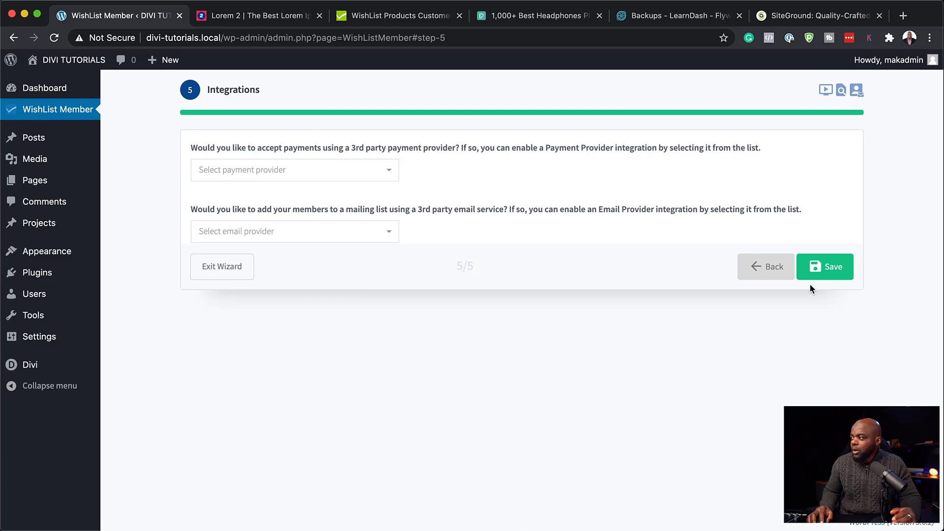
{"action": "left_click", "coordinate": [825, 267]}
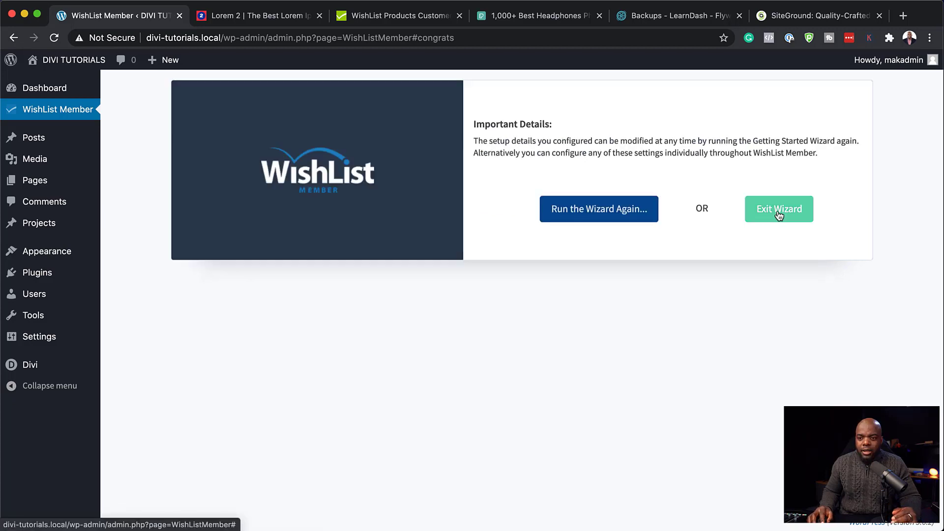
{"action": "left_click", "coordinate": [779, 211]}
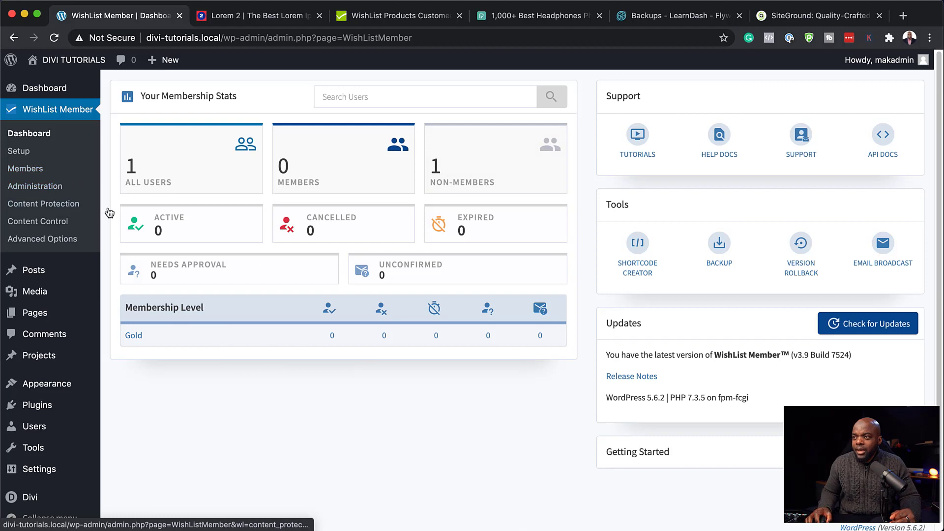
Step: Create a new membership level named Silver under Setup > Levels
{"action": "left_click", "coordinate": [29, 154]}
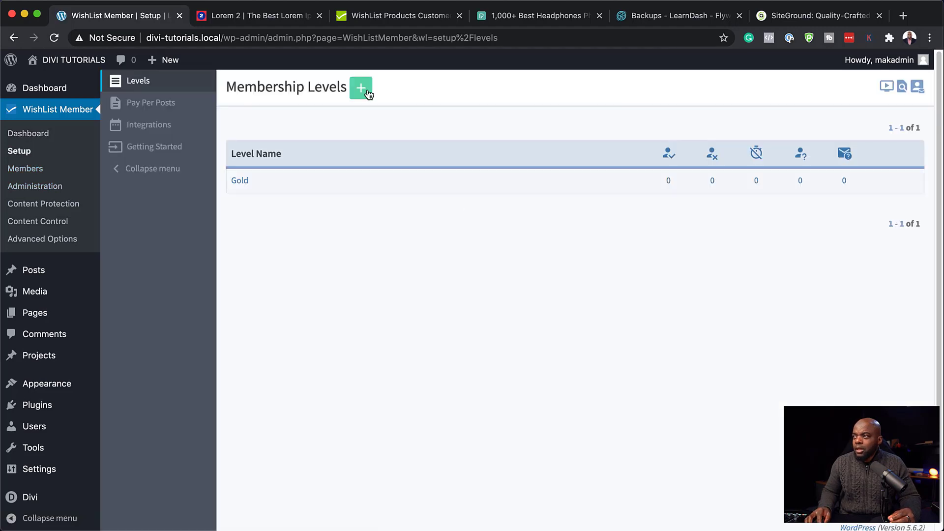
{"action": "left_click", "coordinate": [360, 92]}
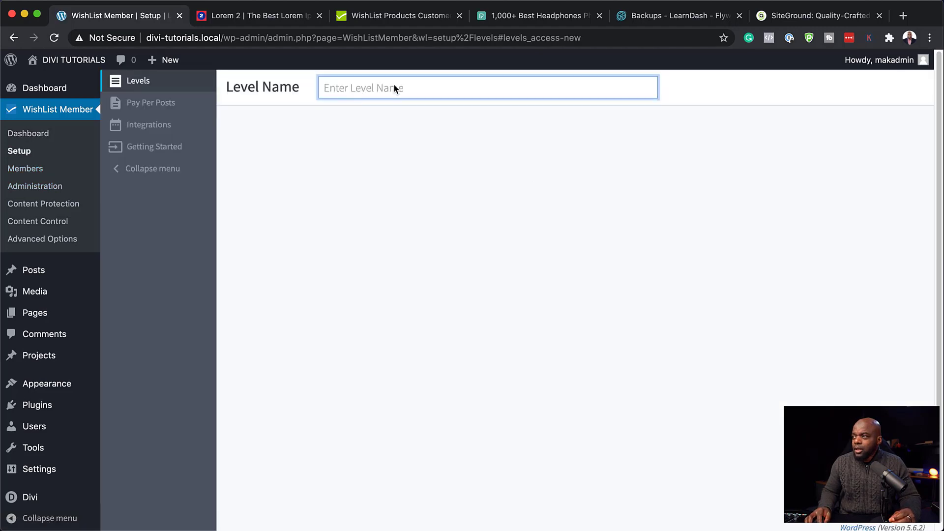
{"action": "type", "text": "S"}
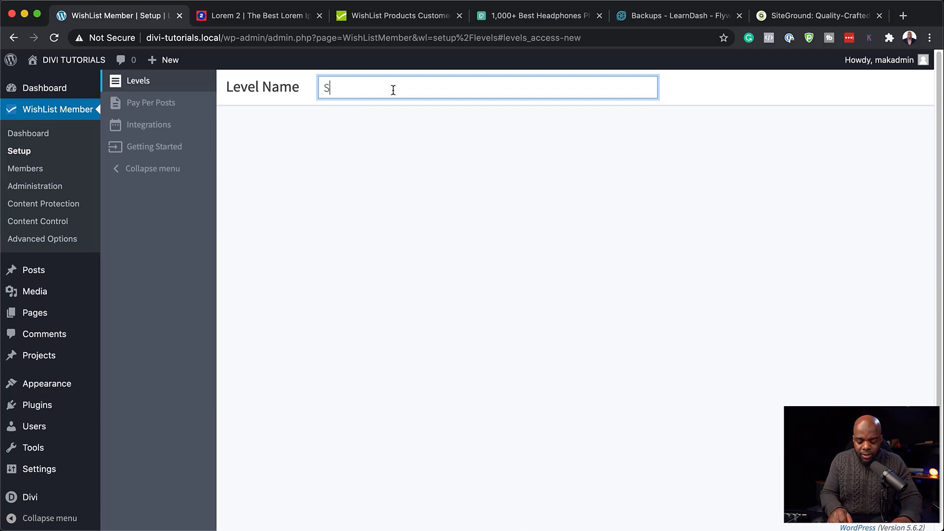
{"action": "type", "text": "ilver"}
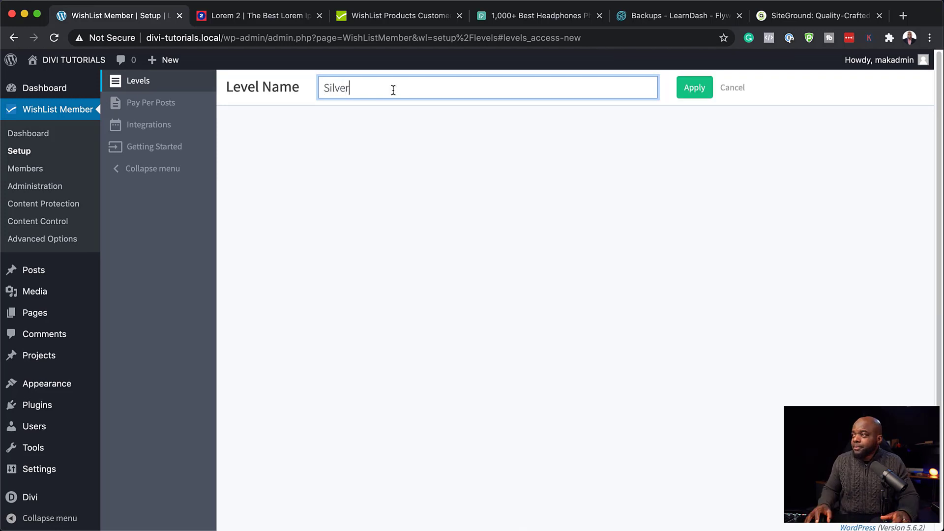
{"action": "left_click", "coordinate": [703, 94]}
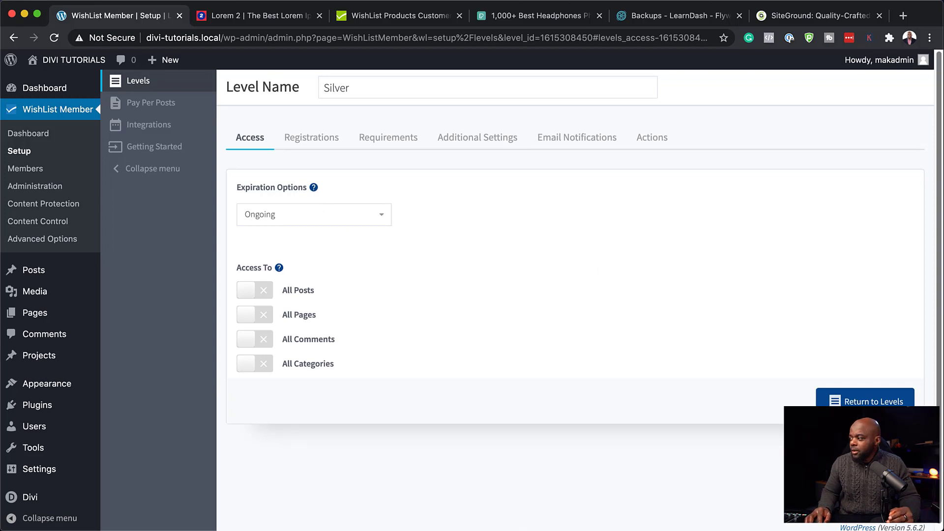
{"action": "left_click", "coordinate": [873, 401]}
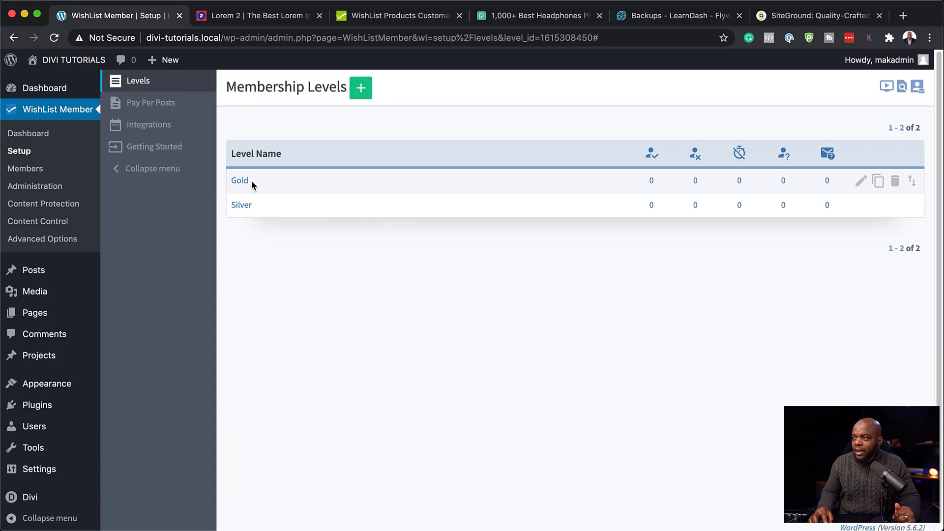
Step: Create a Platinum membership level and return to the levels list
{"action": "left_click", "coordinate": [362, 91]}
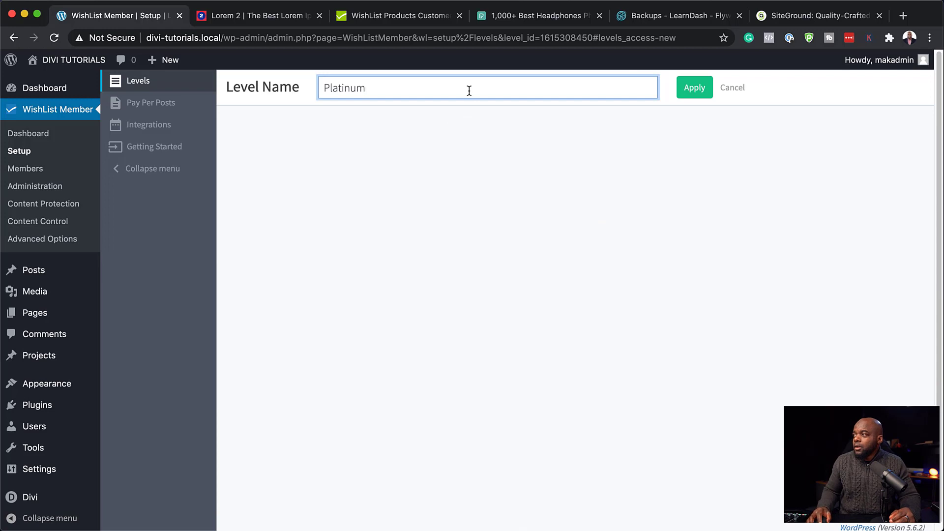
{"action": "left_click", "coordinate": [696, 91]}
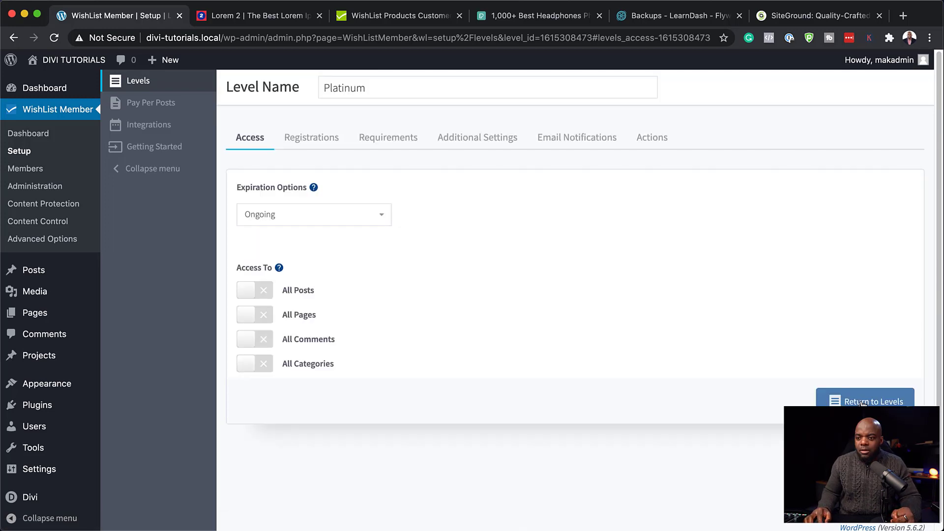
{"action": "left_click", "coordinate": [862, 402]}
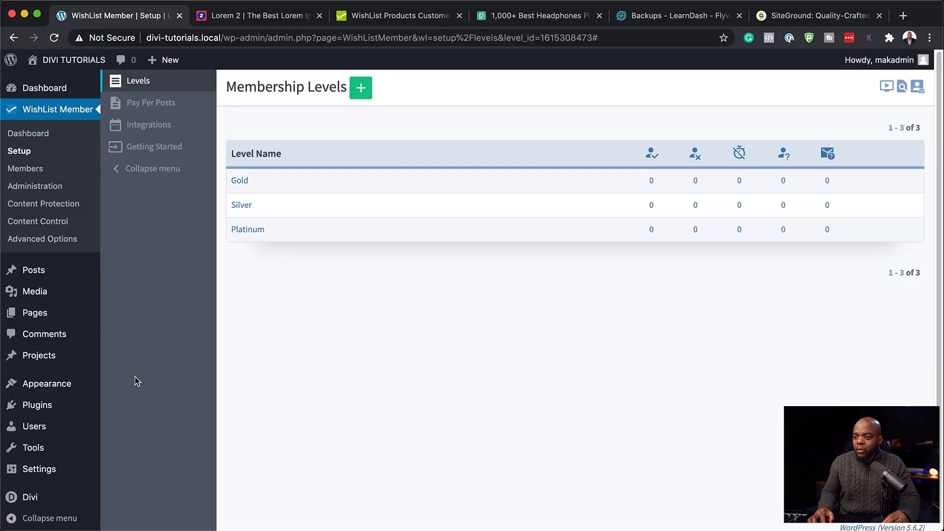
{"action": "mouse_move", "coordinate": [54, 406]}
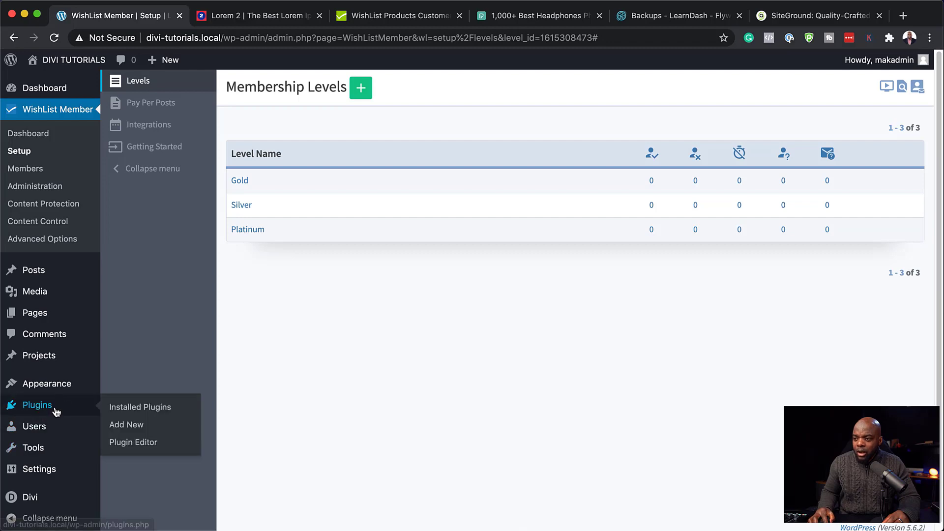
{"action": "left_click", "coordinate": [130, 427]}
Step: Search for, install and activate the WooCommerce plugin
{"action": "left_click", "coordinate": [783, 129]}
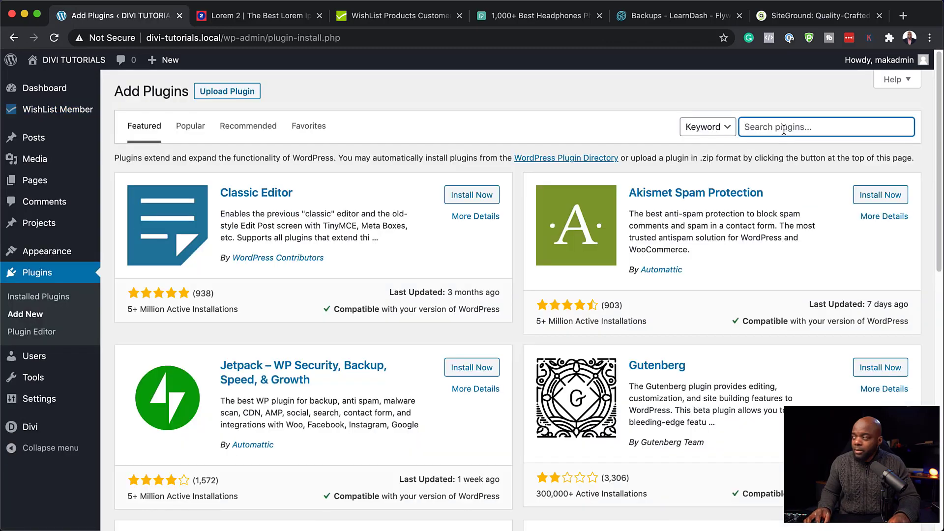
{"action": "type", "text": "woocommerce"}
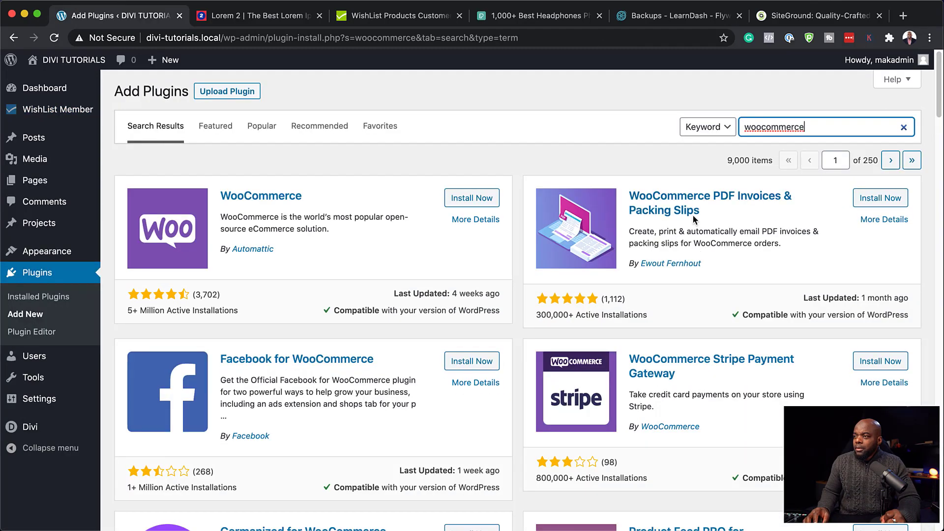
{"action": "left_click", "coordinate": [475, 199]}
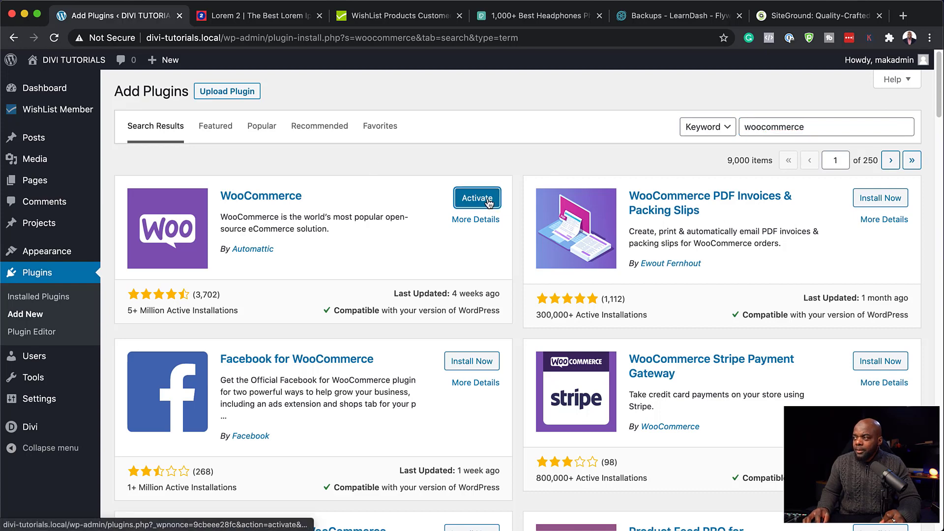
{"action": "left_click", "coordinate": [477, 199]}
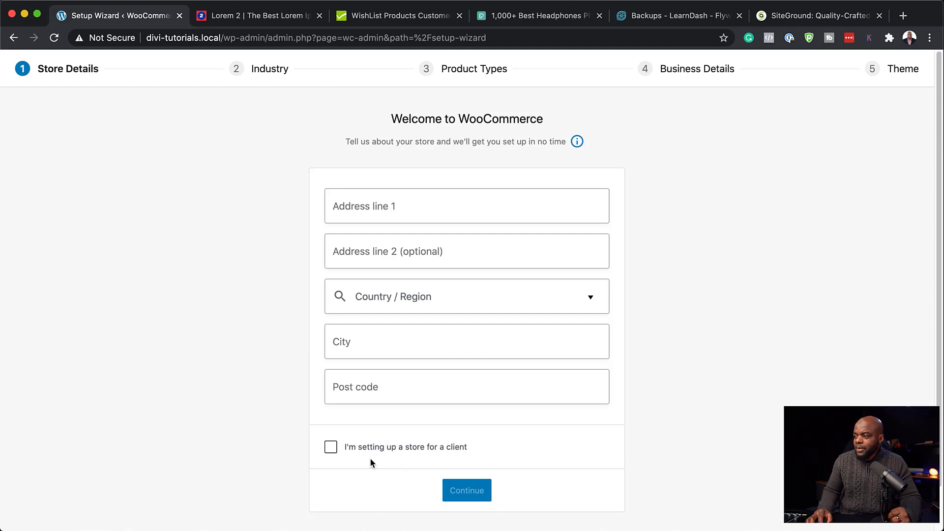
Step: Skip the WooCommerce store details, declining usage tracking and the Jetpack offer
{"action": "scroll", "coordinate": [554, 344], "scroll_direction": "down", "scroll_amount": 2}
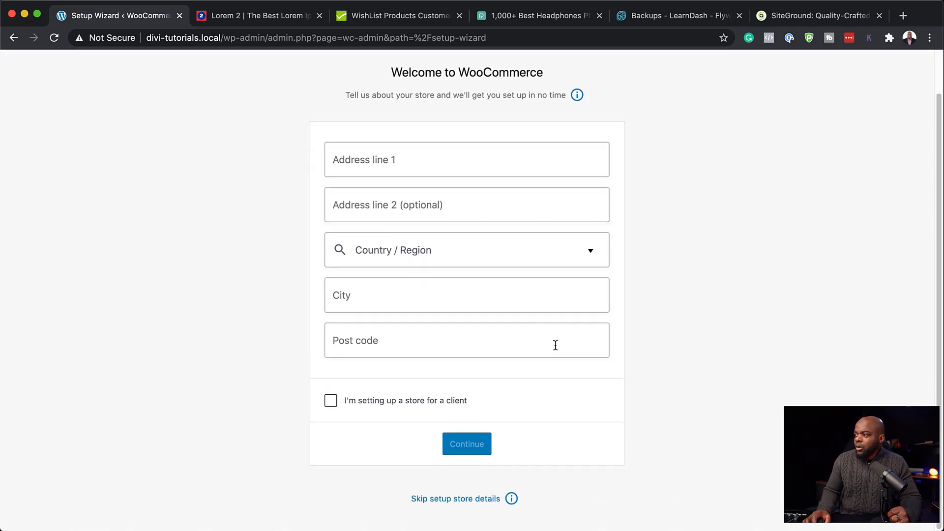
{"action": "left_click", "coordinate": [453, 500]}
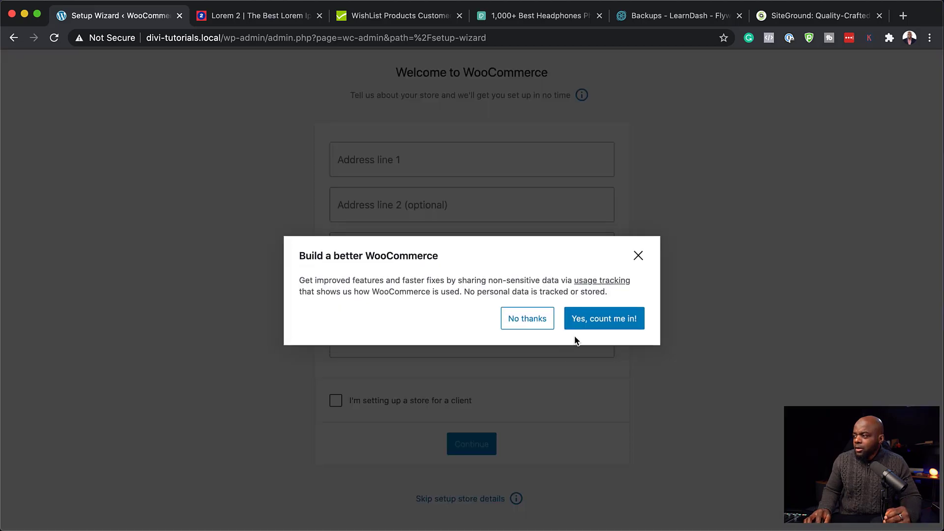
{"action": "left_click", "coordinate": [535, 324]}
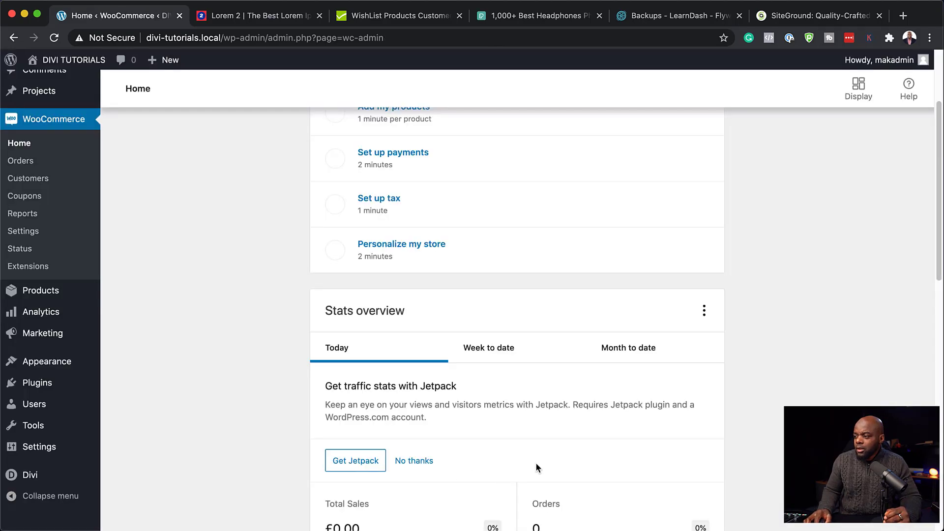
{"action": "scroll", "coordinate": [539, 465], "scroll_direction": "down", "scroll_amount": 4}
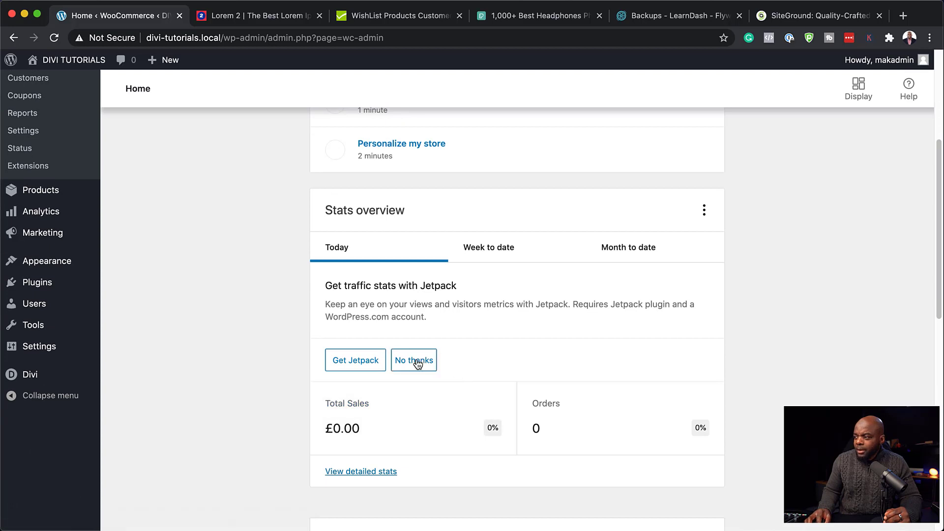
{"action": "left_click", "coordinate": [417, 363]}
{"action": "scroll", "coordinate": [433, 403], "scroll_direction": "down", "scroll_amount": 3}
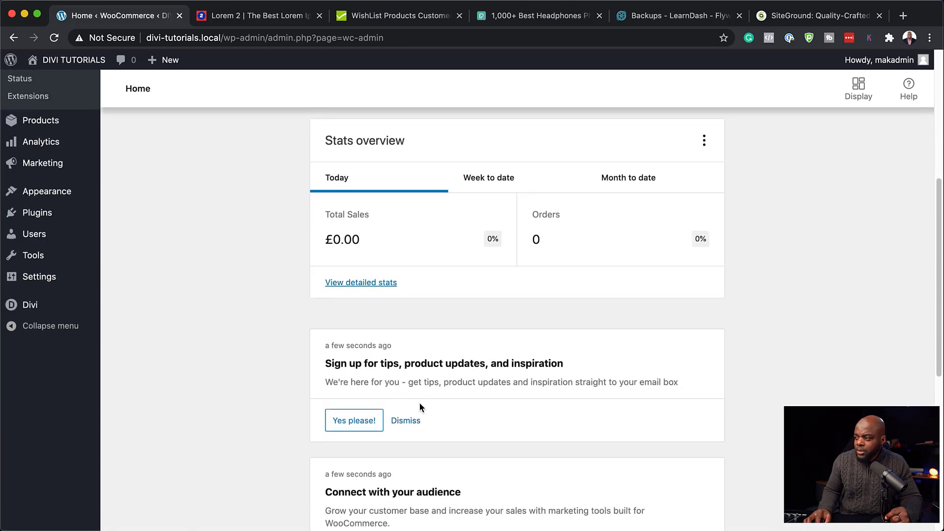
Step: Dismiss all WooCommerce Home messages and hide the Finish setup checklist
{"action": "left_click", "coordinate": [411, 425]}
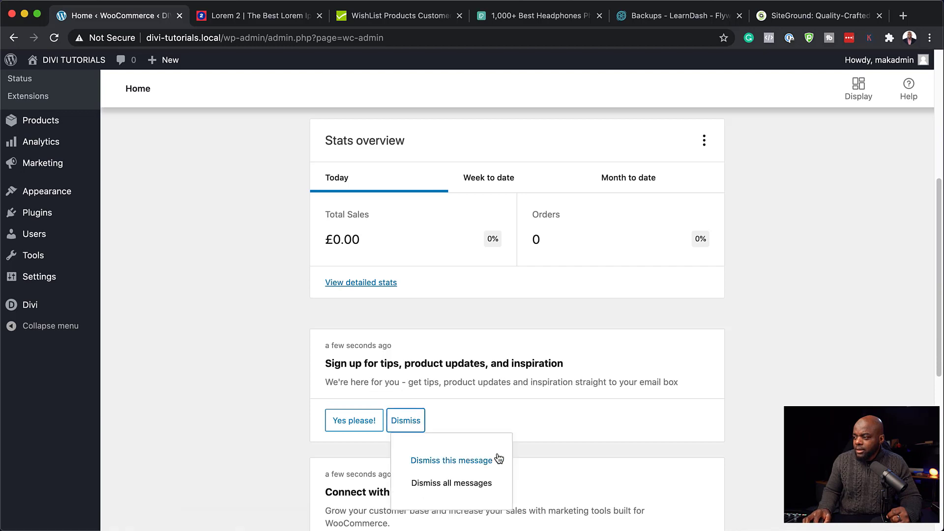
{"action": "left_click", "coordinate": [466, 484]}
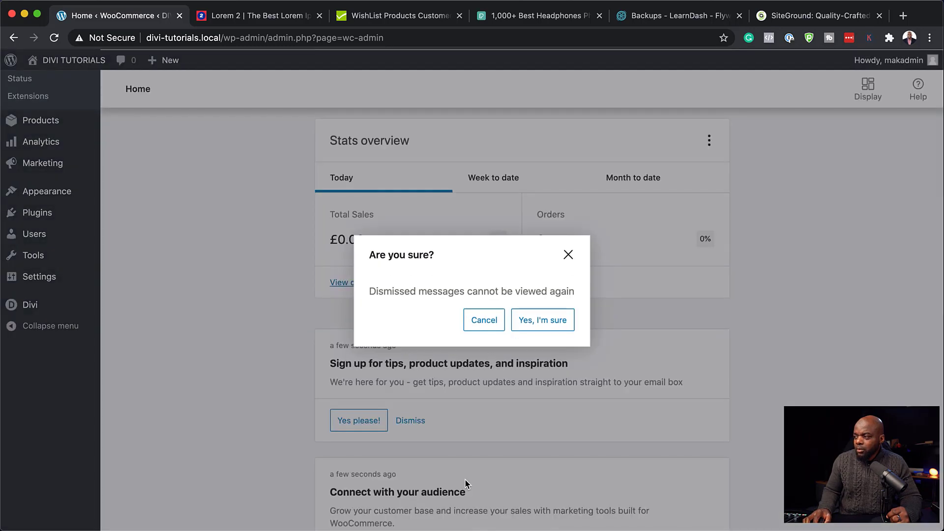
{"action": "left_click", "coordinate": [547, 324]}
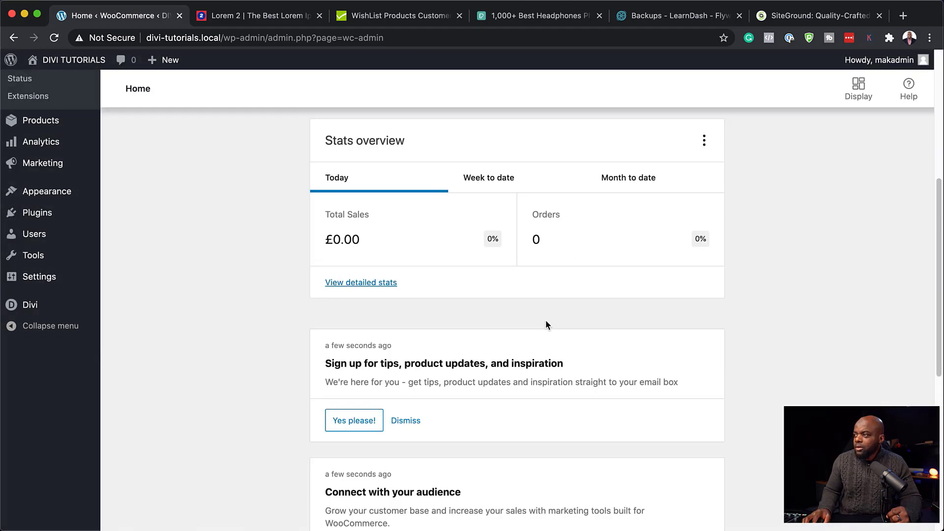
{"action": "scroll", "coordinate": [282, 376], "scroll_direction": "up", "scroll_amount": 3}
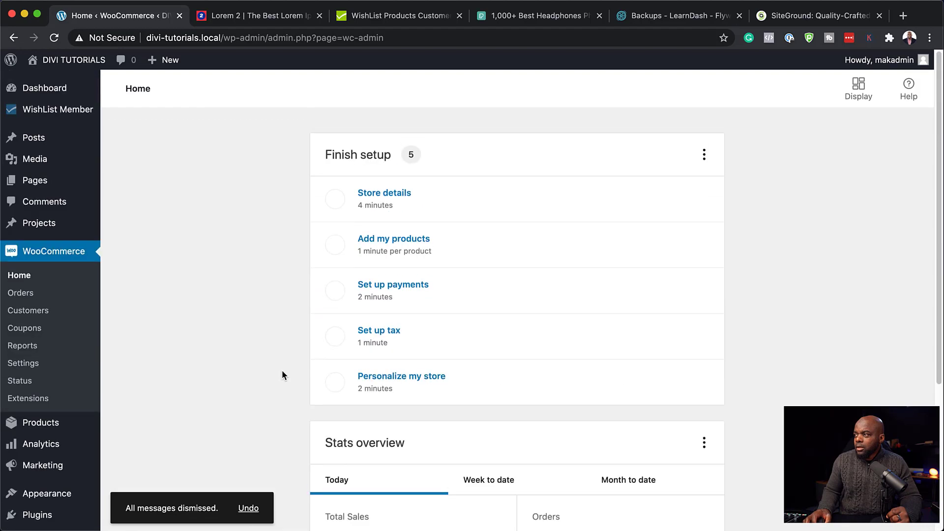
{"action": "left_click", "coordinate": [704, 154]}
{"action": "left_click", "coordinate": [664, 195]}
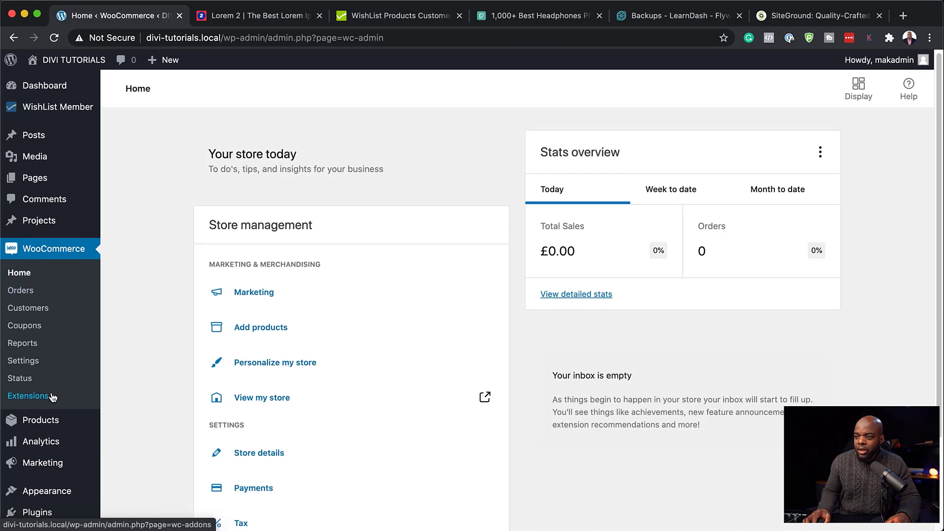
Step: Start a new product titled Gold with a pasted lorem ipsum description
{"action": "scroll", "coordinate": [38, 394], "scroll_direction": "down", "scroll_amount": 1}
{"action": "mouse_move", "coordinate": [42, 413]}
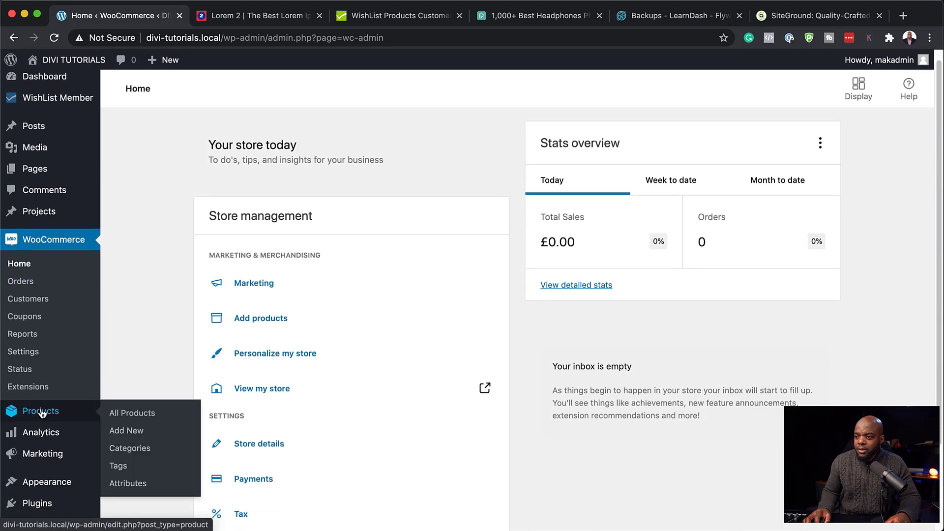
{"action": "left_click", "coordinate": [127, 433]}
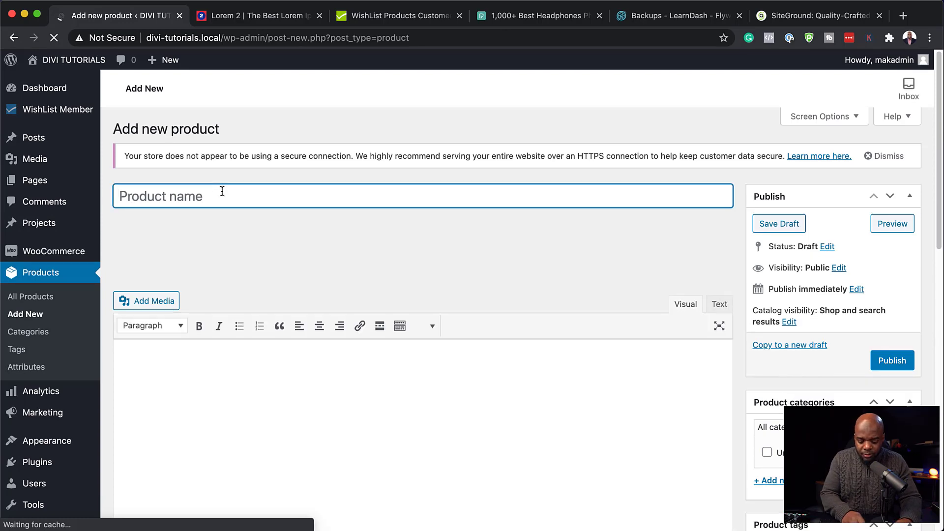
{"action": "type", "text": "Gold"}
{"action": "scroll", "coordinate": [210, 401], "scroll_direction": "down", "scroll_amount": 5}
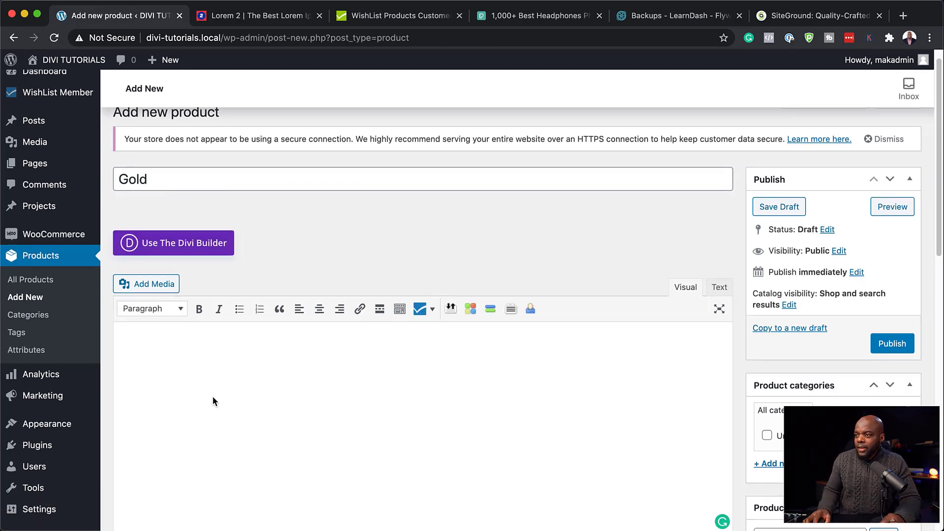
{"action": "left_click", "coordinate": [299, 392]}
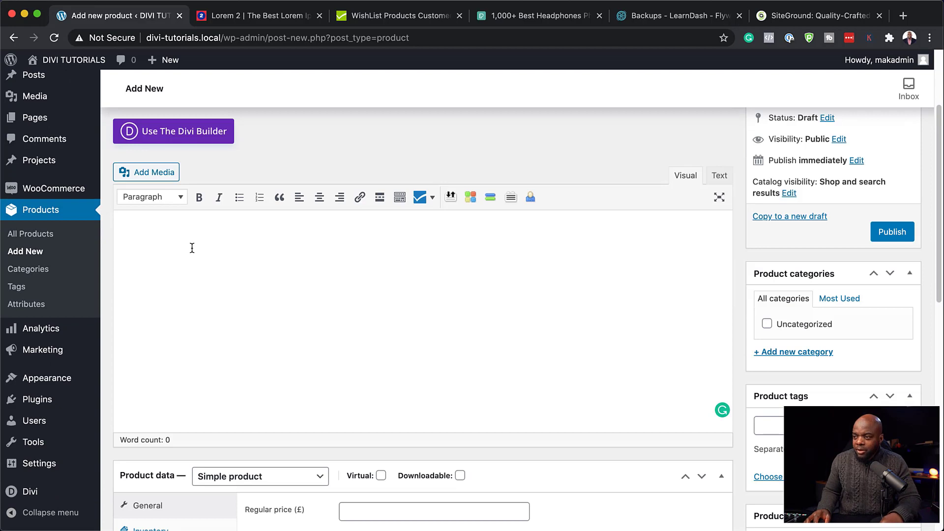
{"action": "type", "text": "Lorem ipsum dolor sit amet, consectetuer adipiscing elit. Donec odio. Quisque volutpat mattis eros. Nullam malesuada erat ut turpis. Suspendisse urna nibh, viverra non, semper suscipit, posuere a, pede."}
Step: Set the Gold product's regular price to 99, publish it, and begin another product
{"action": "scroll", "coordinate": [460, 396], "scroll_direction": "down", "scroll_amount": 5}
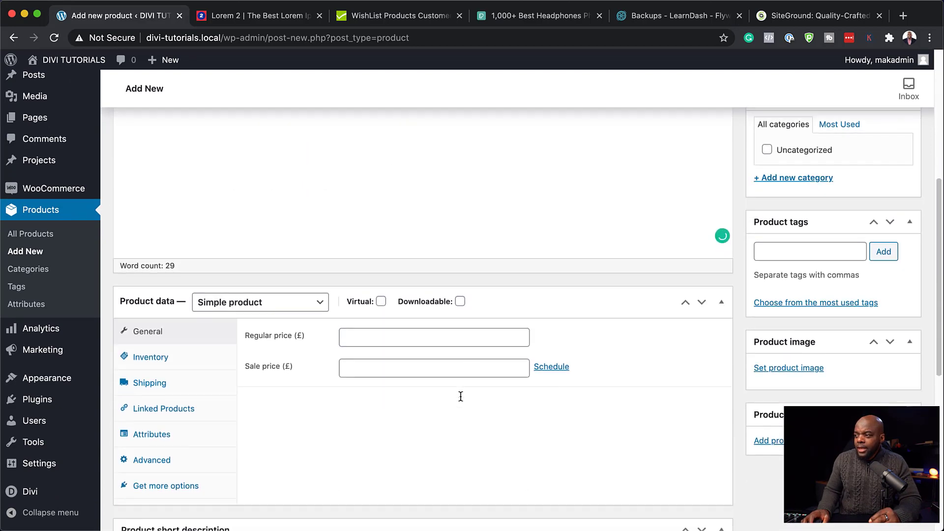
{"action": "scroll", "coordinate": [461, 396], "scroll_direction": "down", "scroll_amount": 1}
{"action": "left_click", "coordinate": [363, 309]}
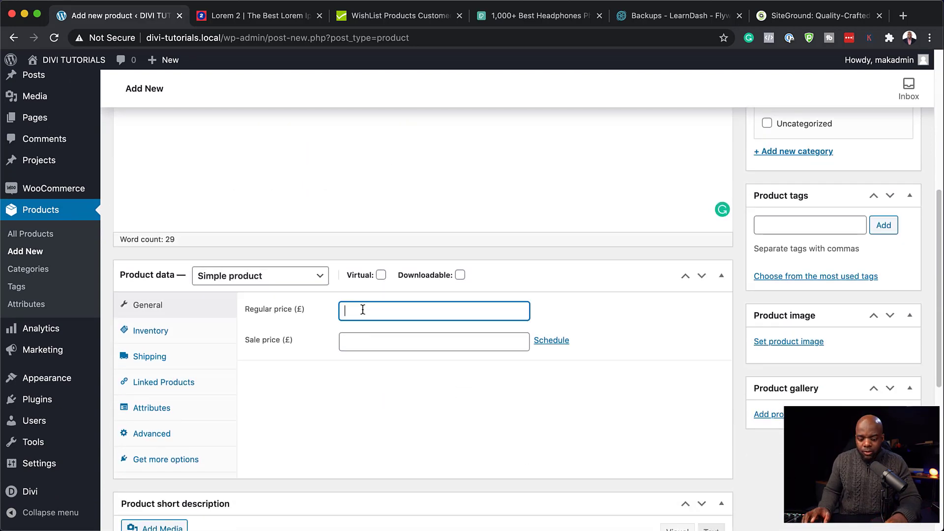
{"action": "type", "text": "99"}
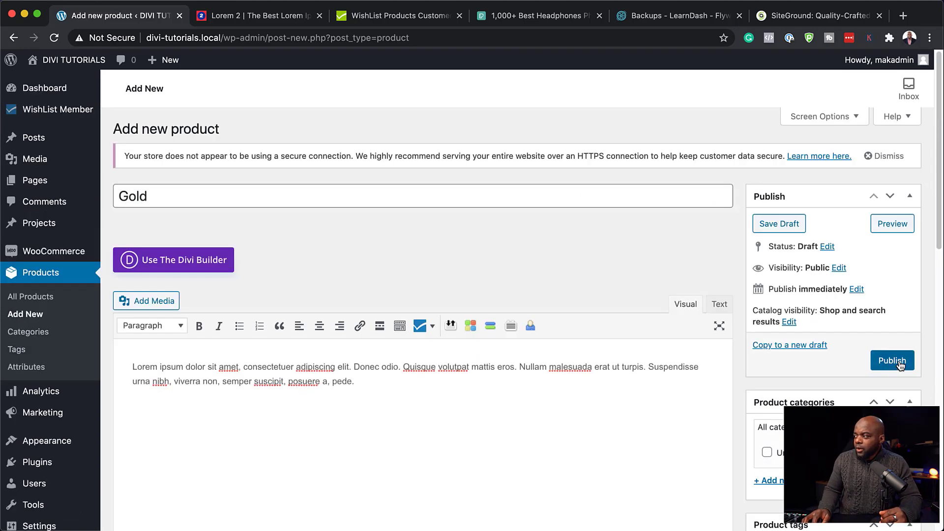
{"action": "left_click", "coordinate": [898, 362]}
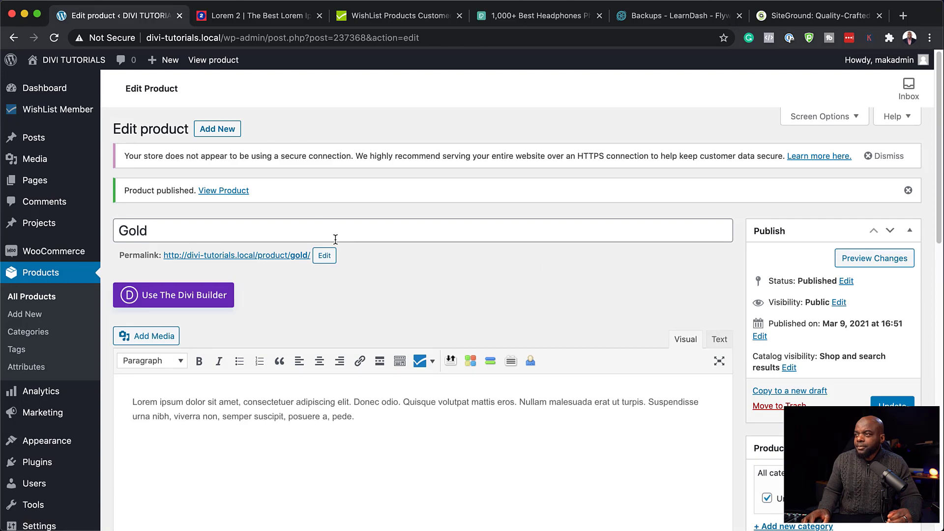
{"action": "left_click", "coordinate": [222, 130]}
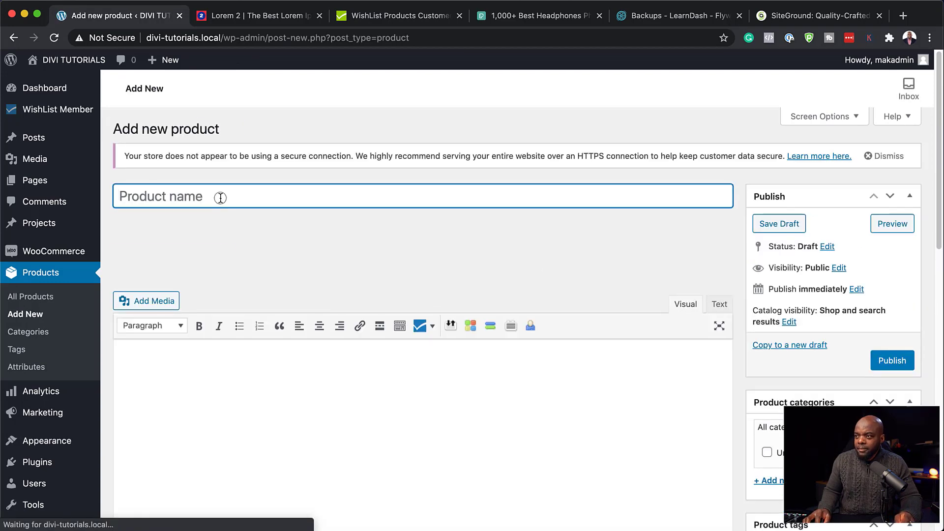
Step: Give the Silver product a regular price of 49 and a pasted lorem ipsum description
{"action": "scroll", "coordinate": [497, 416], "scroll_direction": "down", "scroll_amount": 5}
{"action": "left_click", "coordinate": [491, 419]}
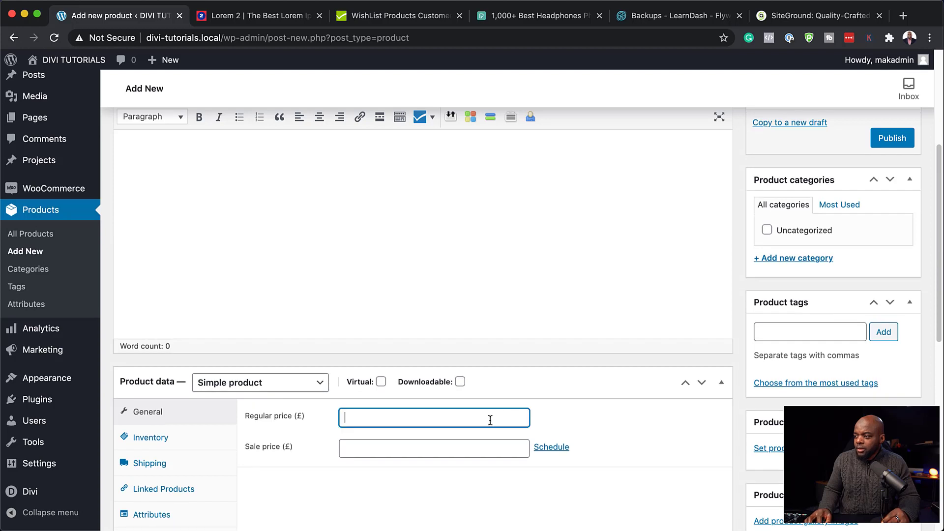
{"action": "type", "text": "49"}
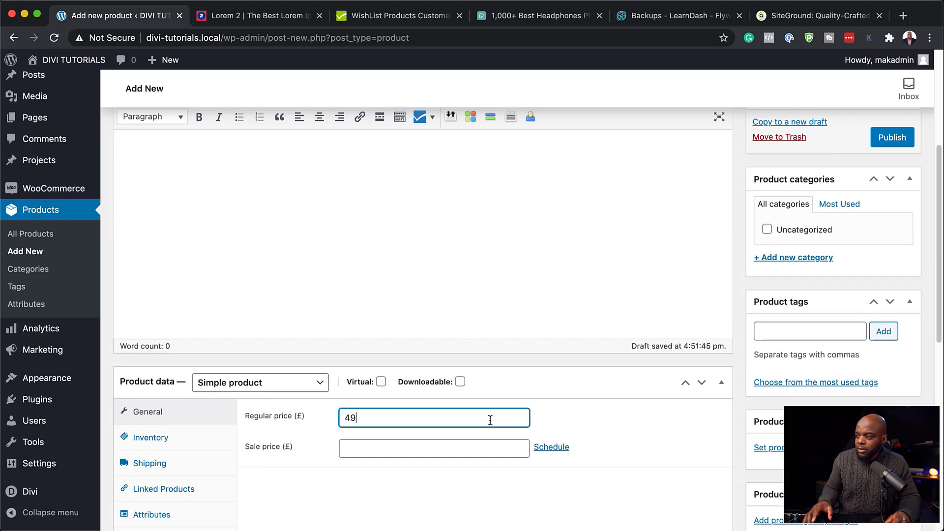
{"action": "left_click", "coordinate": [410, 222]}
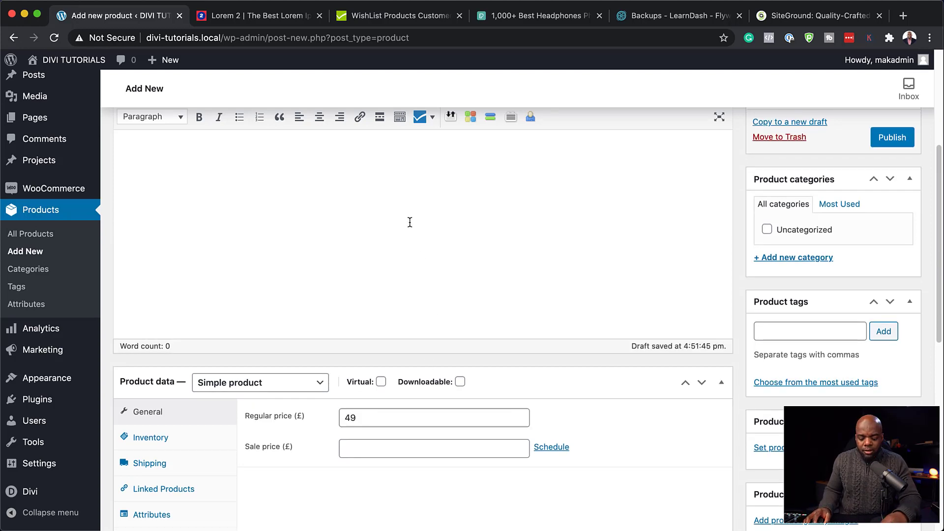
{"action": "type", "text": "Lorem ipsum dolor sit amet, consectetuer adipiscing elit. Donec odio. Quisque volutpat mattis eros. Nullam malesuada erat ut turpis. Suspendisse urna nibh, viverra non, semper suscipit, posuere a, pede."}
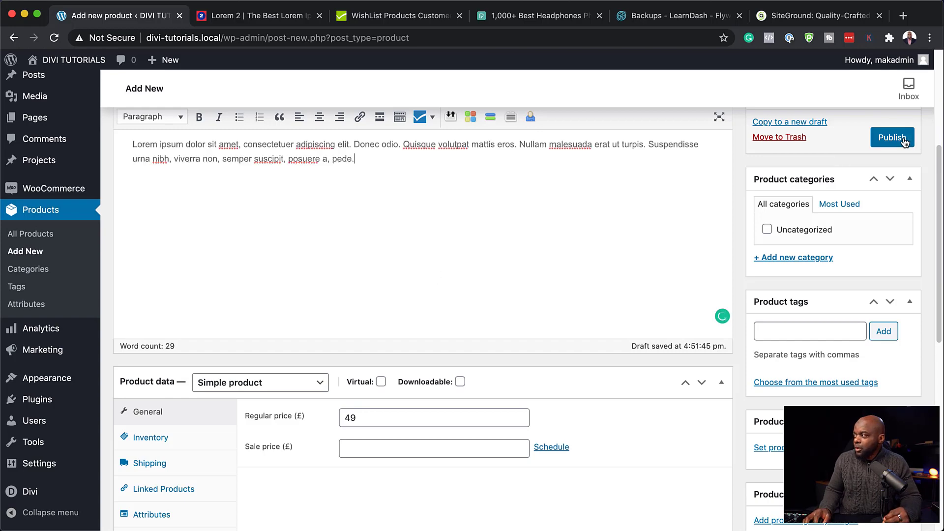
Step: Publish Silver, then add and publish a new Platinum product with its description
{"action": "left_click", "coordinate": [894, 139]}
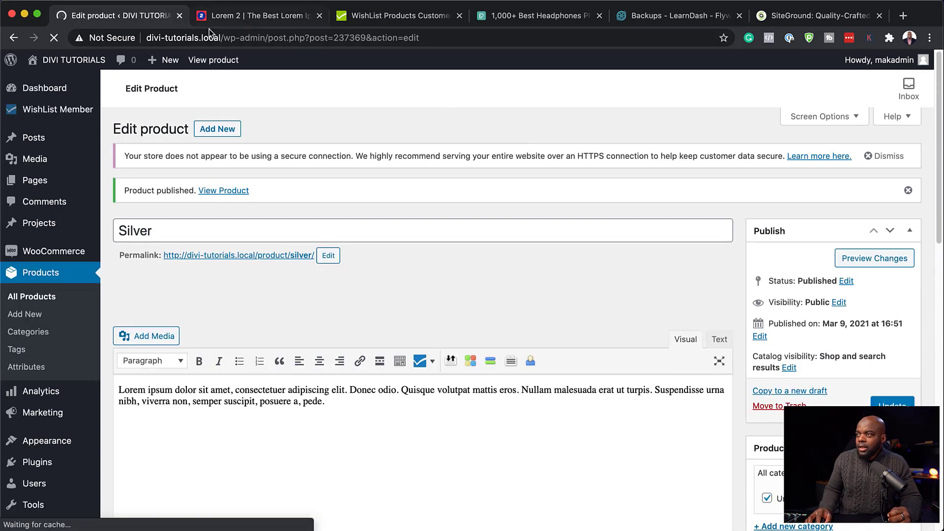
{"action": "left_click", "coordinate": [217, 130]}
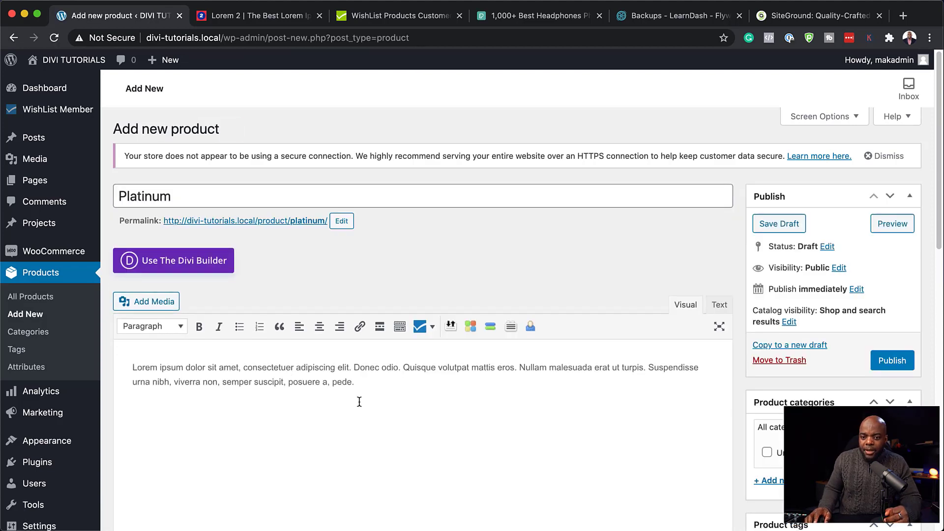
{"action": "left_click", "coordinate": [891, 361]}
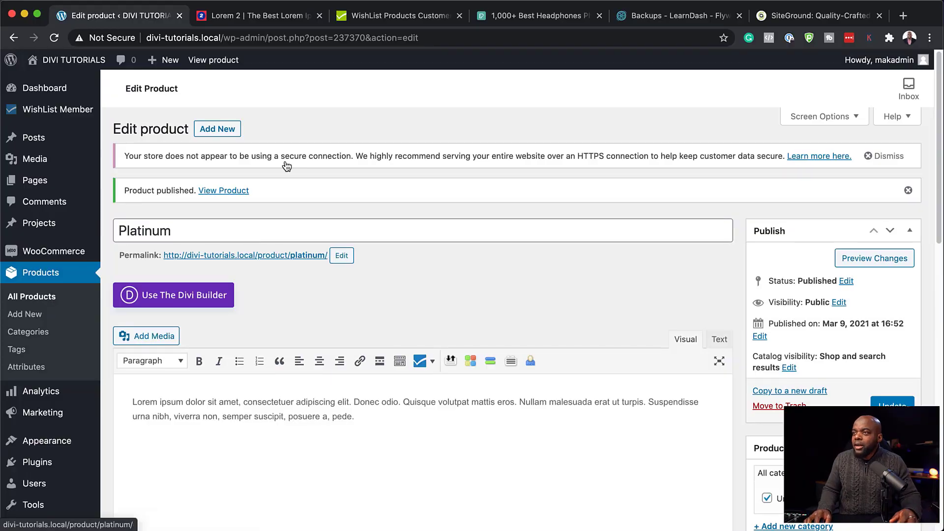
Step: Turn on WooCommerce under WishList Member Setup > Integrations > Payment Providers, ready to link a product
{"action": "mouse_move", "coordinate": [54, 110]}
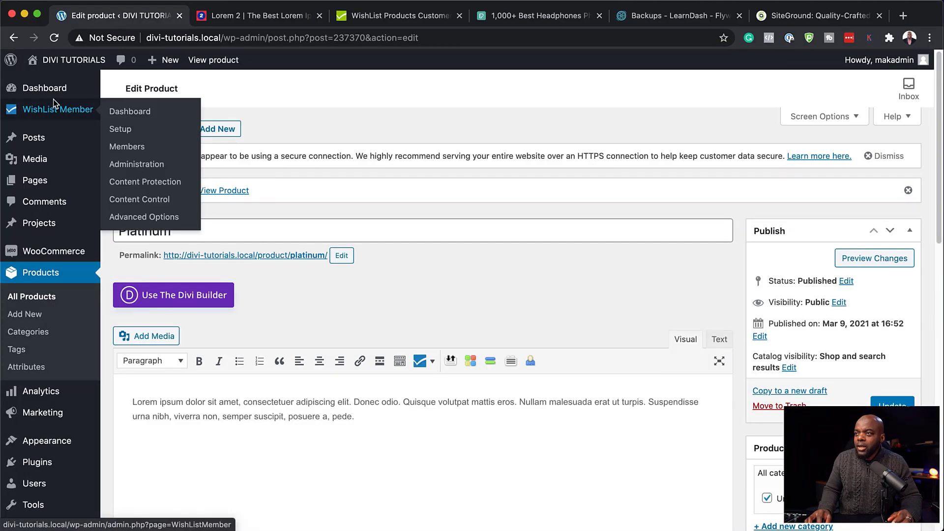
{"action": "left_click", "coordinate": [160, 114]}
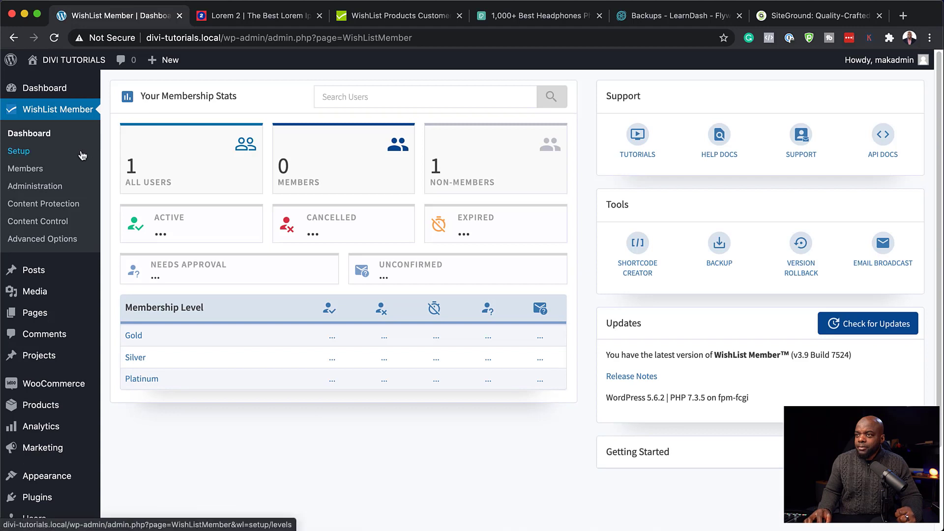
{"action": "left_click", "coordinate": [19, 151]}
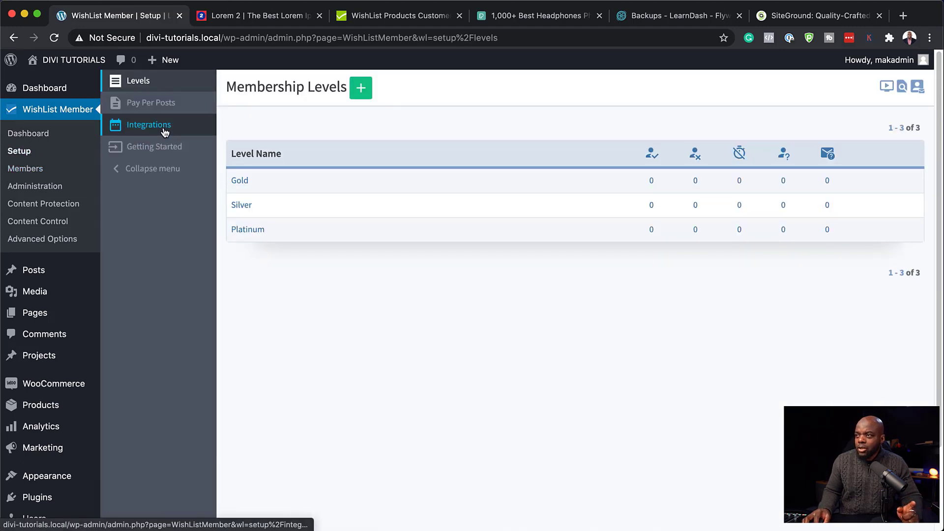
{"action": "left_click", "coordinate": [165, 131]}
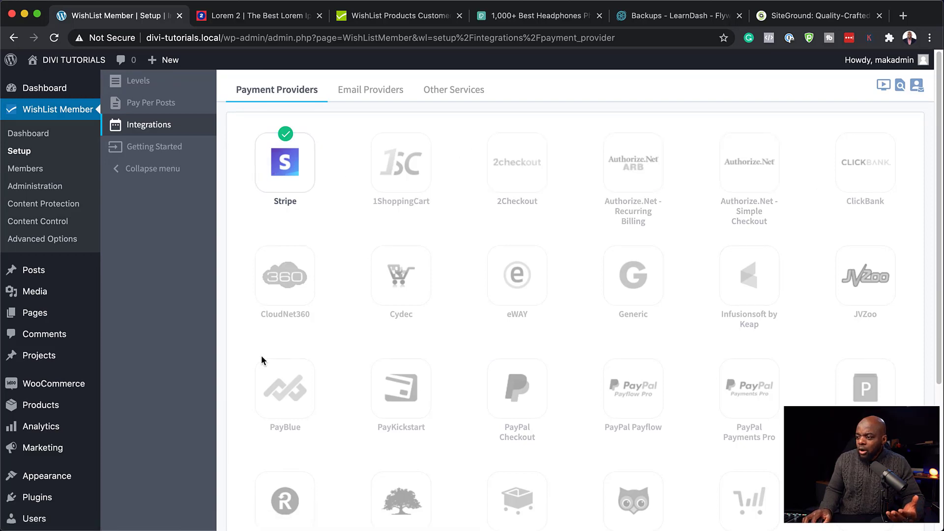
{"action": "scroll", "coordinate": [335, 371], "scroll_direction": "down", "scroll_amount": 5}
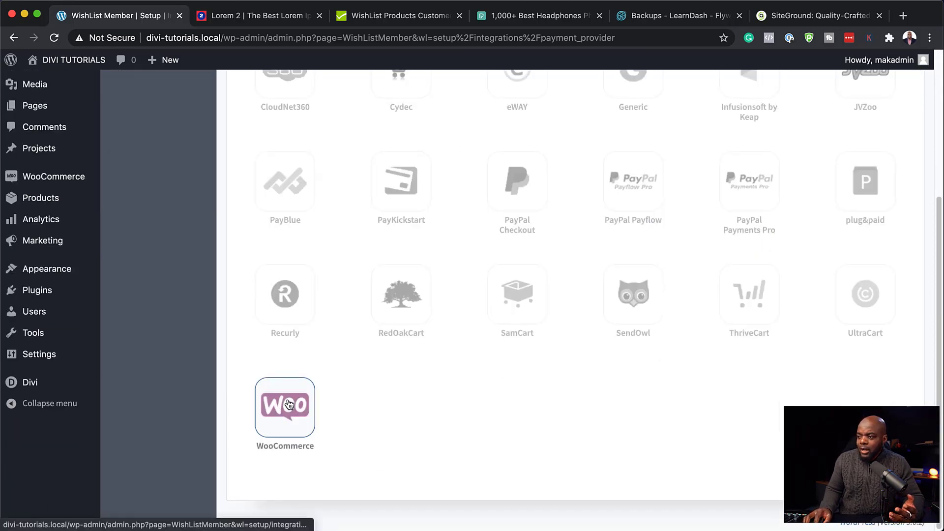
{"action": "left_click", "coordinate": [290, 409]}
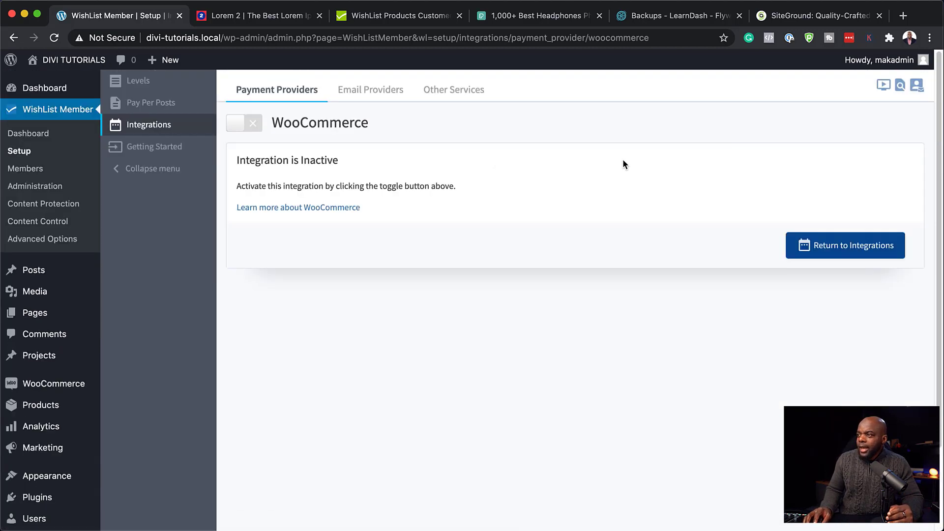
{"action": "left_click", "coordinate": [256, 129]}
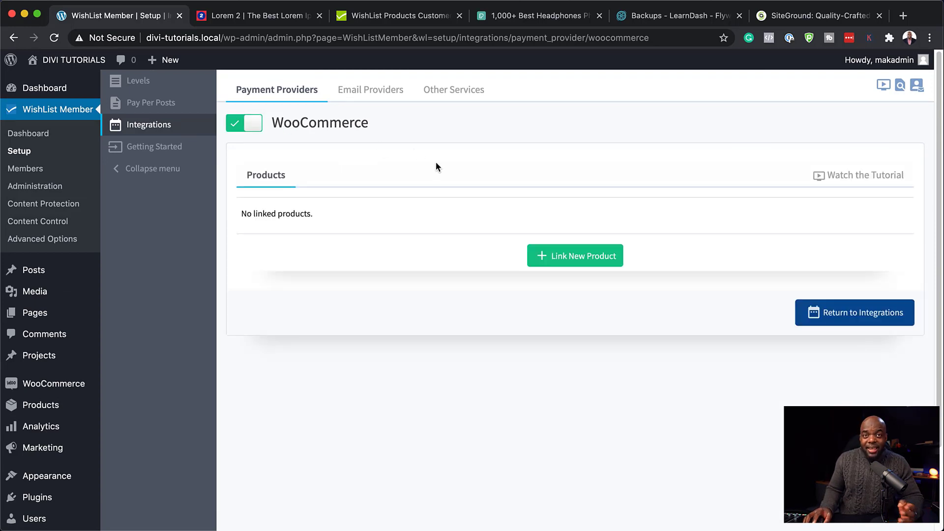
{"action": "left_click", "coordinate": [583, 252]}
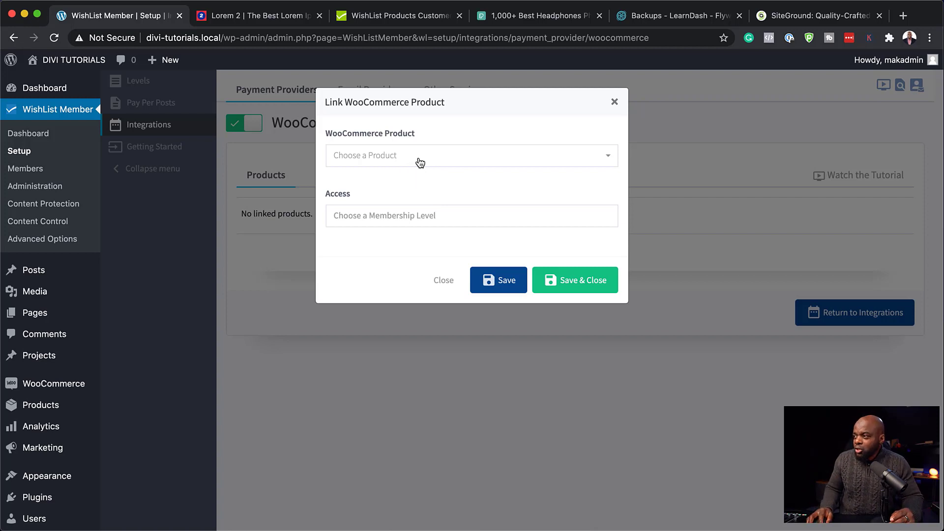
Step: Link the Gold WooCommerce product to the Gold membership level and save
{"action": "left_click", "coordinate": [418, 161]}
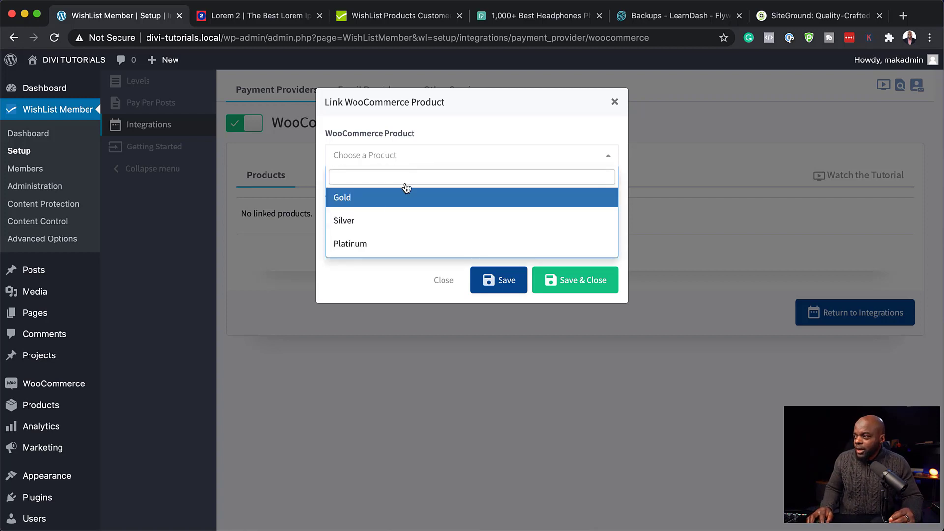
{"action": "left_click", "coordinate": [372, 201]}
{"action": "left_click", "coordinate": [382, 216]}
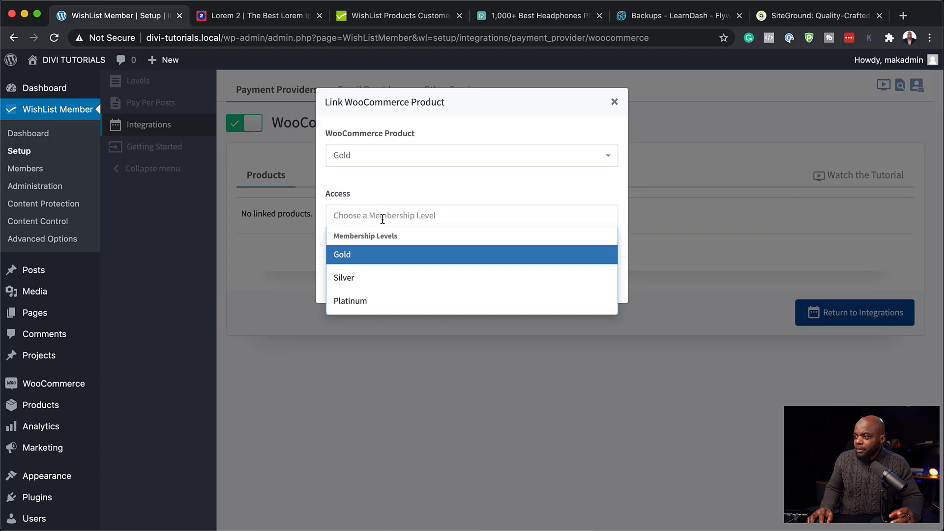
{"action": "left_click", "coordinate": [371, 256]}
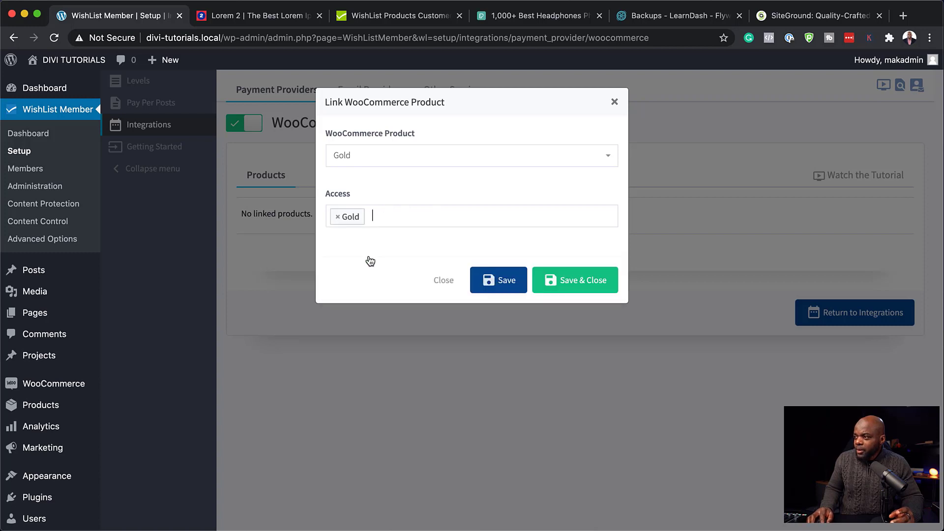
{"action": "left_click", "coordinate": [599, 286]}
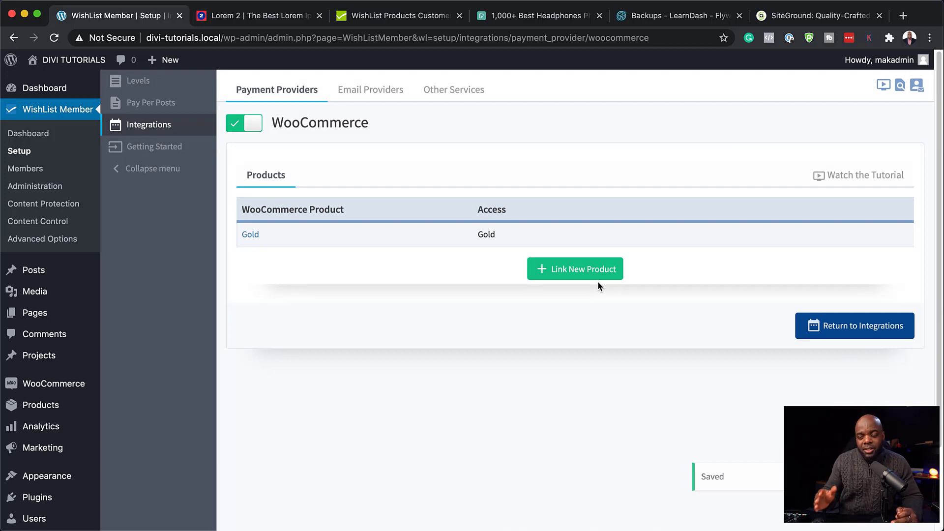
Step: Add a link from the Silver product to the Silver membership level and save
{"action": "left_click", "coordinate": [595, 273]}
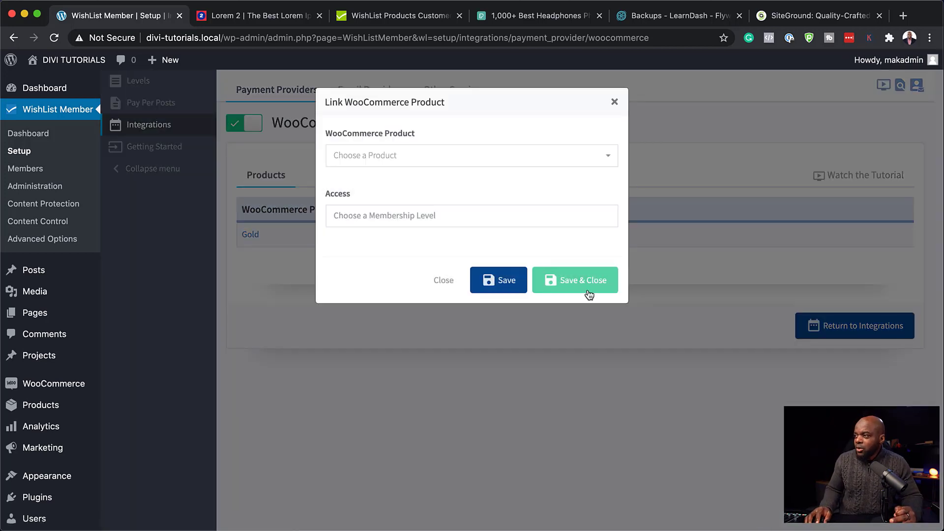
{"action": "left_click", "coordinate": [372, 157]}
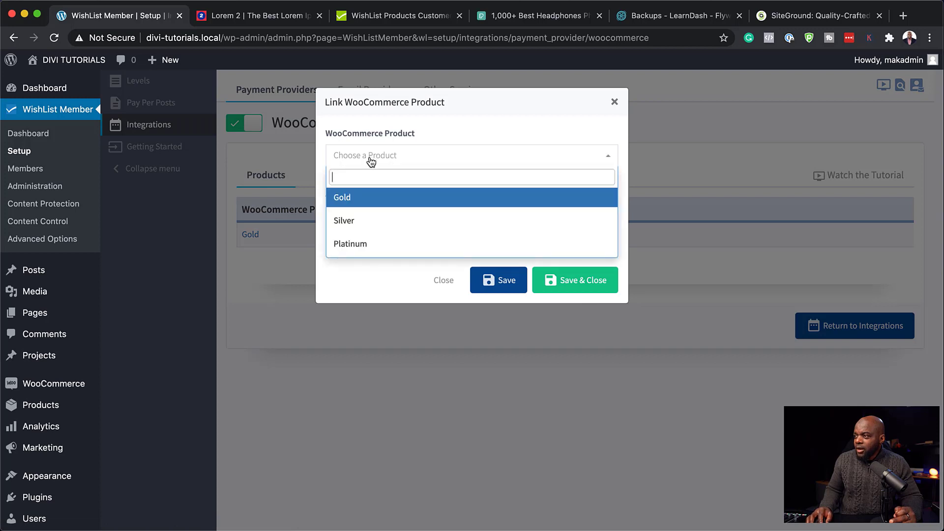
{"action": "left_click", "coordinate": [374, 221]}
{"action": "left_click", "coordinate": [387, 216]}
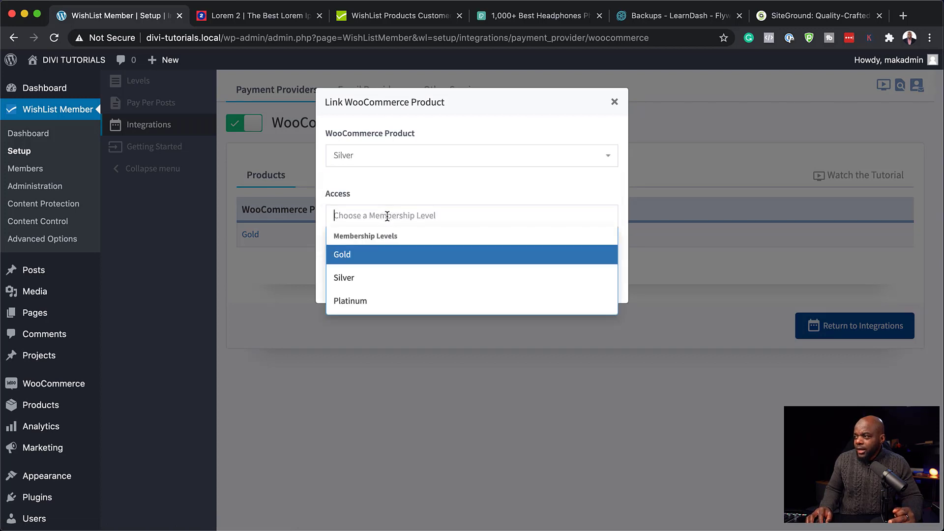
{"action": "left_click", "coordinate": [385, 278]}
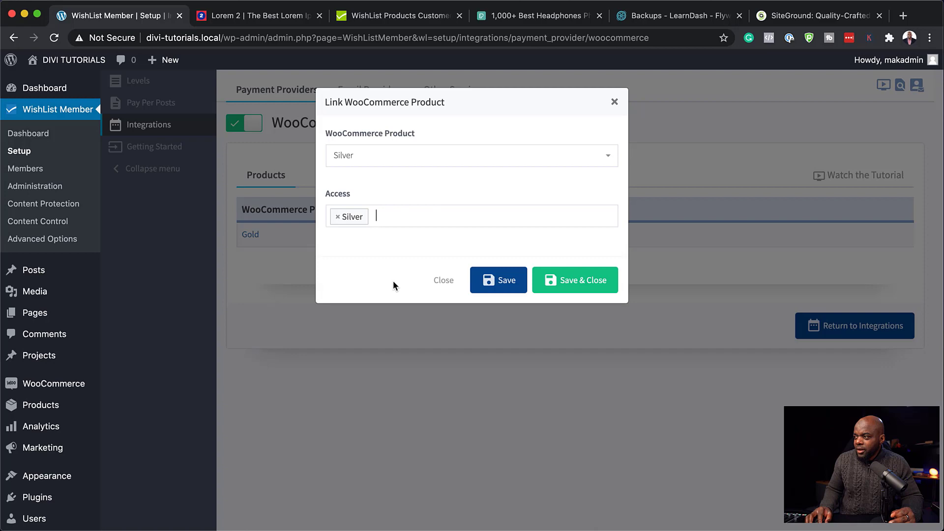
{"action": "left_click", "coordinate": [570, 281]}
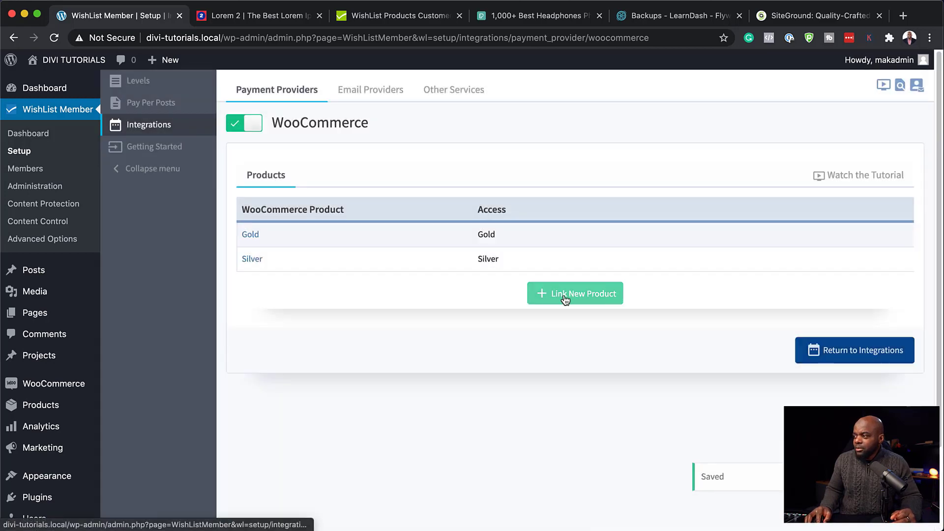
Step: Add a link from the Platinum product to the Platinum membership level and save
{"action": "left_click", "coordinate": [566, 299]}
{"action": "left_click", "coordinate": [391, 155]}
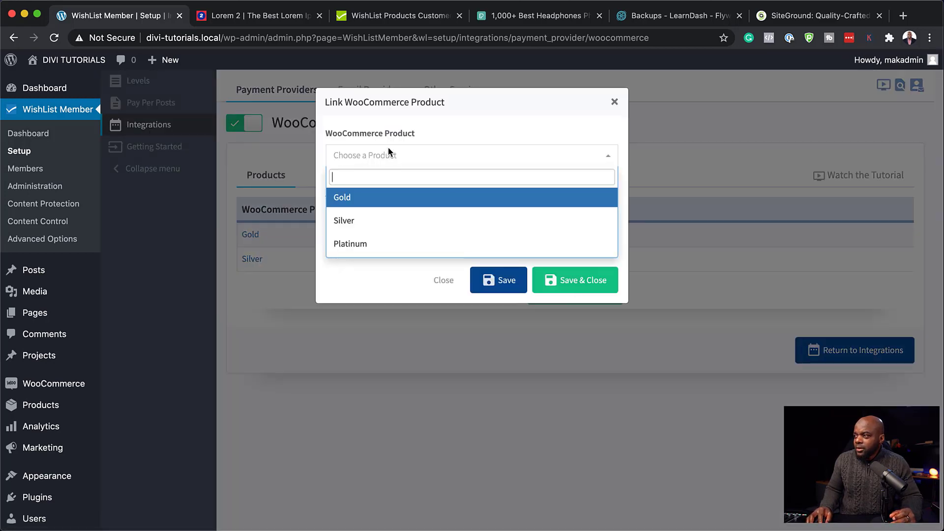
{"action": "left_click", "coordinate": [386, 242]}
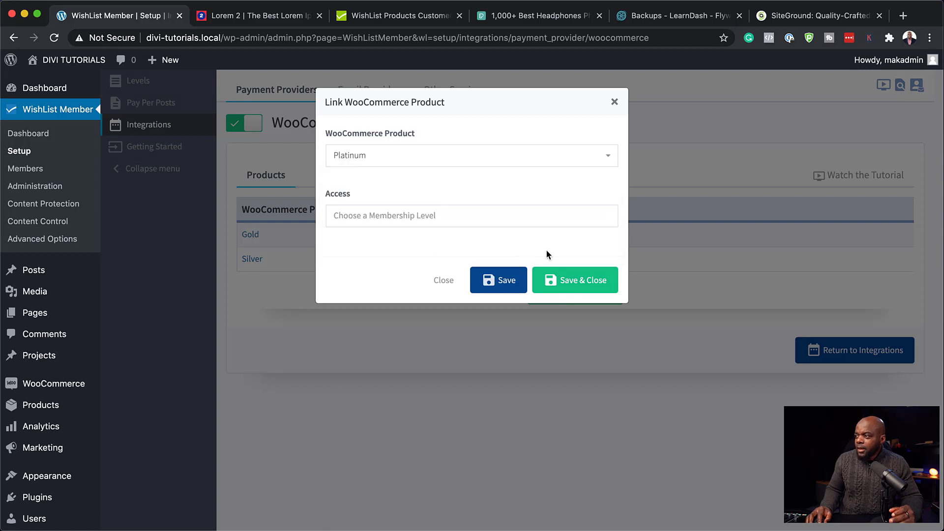
{"action": "left_click", "coordinate": [485, 215]}
{"action": "left_click", "coordinate": [390, 311]}
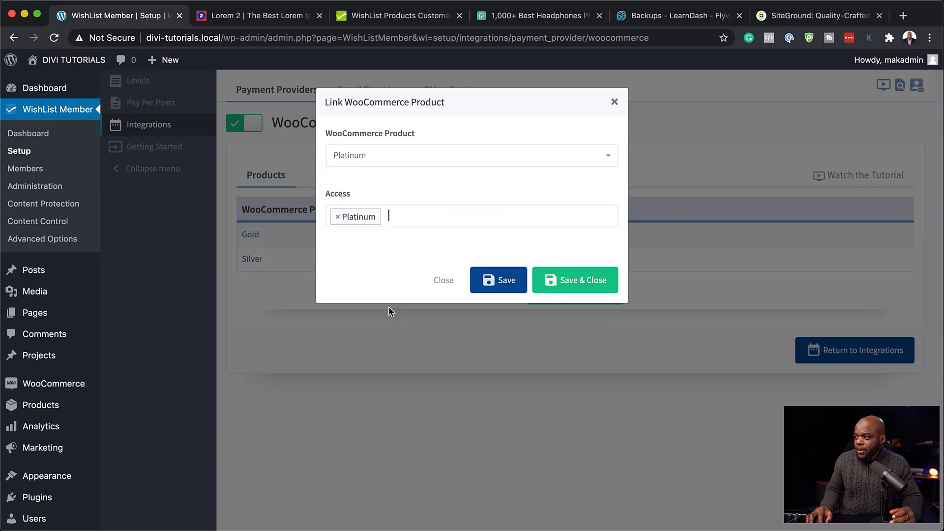
{"action": "left_click", "coordinate": [559, 281]}
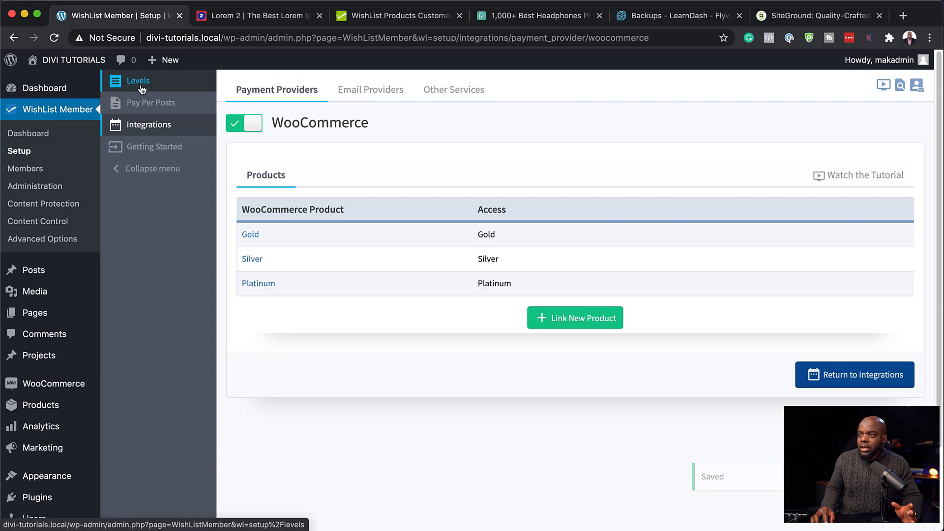
Step: Open the Platinum product from All Products and scroll down to its Product data box
{"action": "mouse_move", "coordinate": [61, 279]}
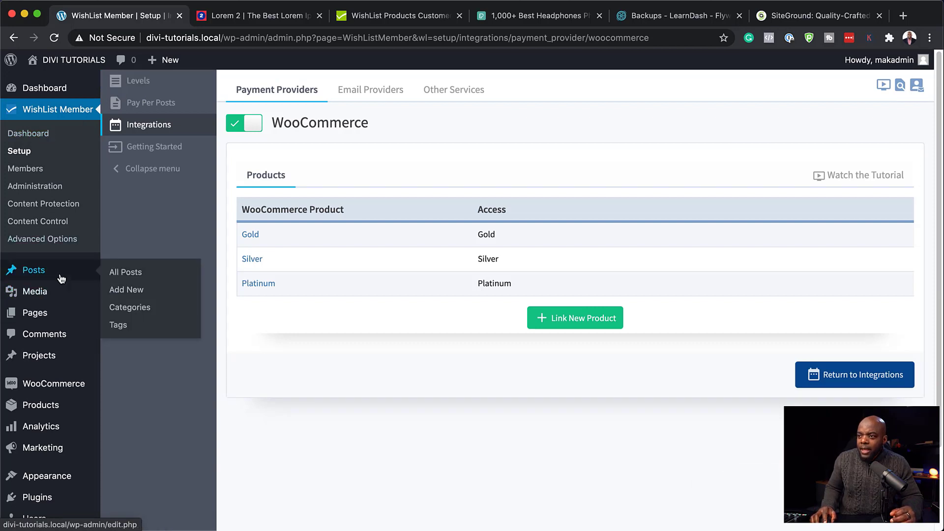
{"action": "mouse_move", "coordinate": [78, 408]}
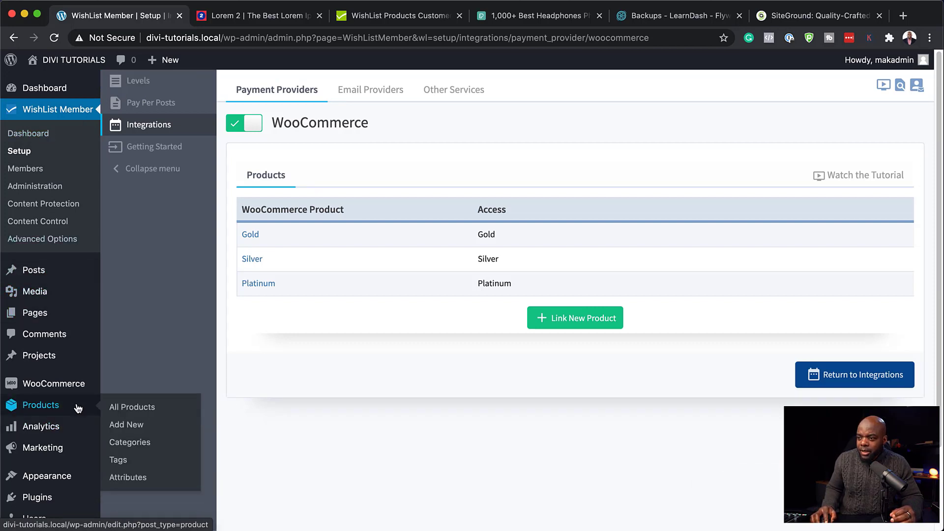
{"action": "left_click", "coordinate": [139, 410]}
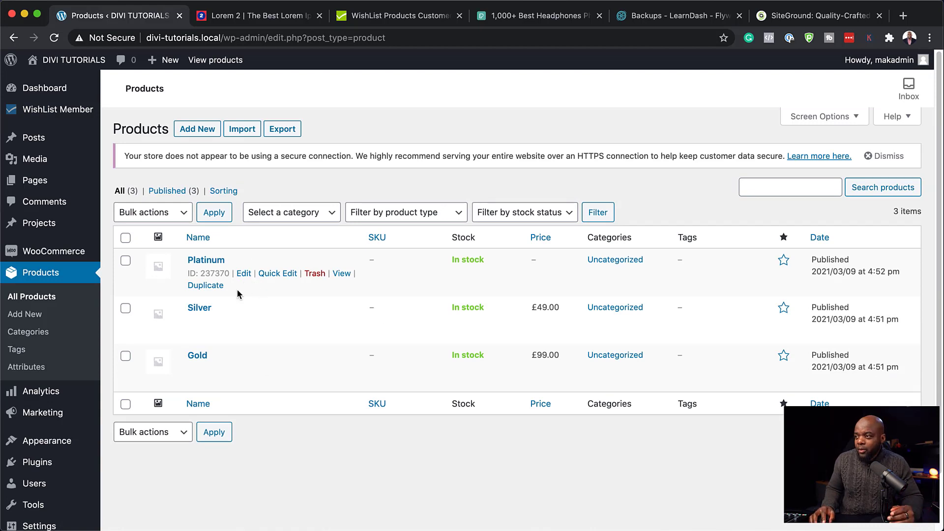
{"action": "left_click", "coordinate": [244, 274]}
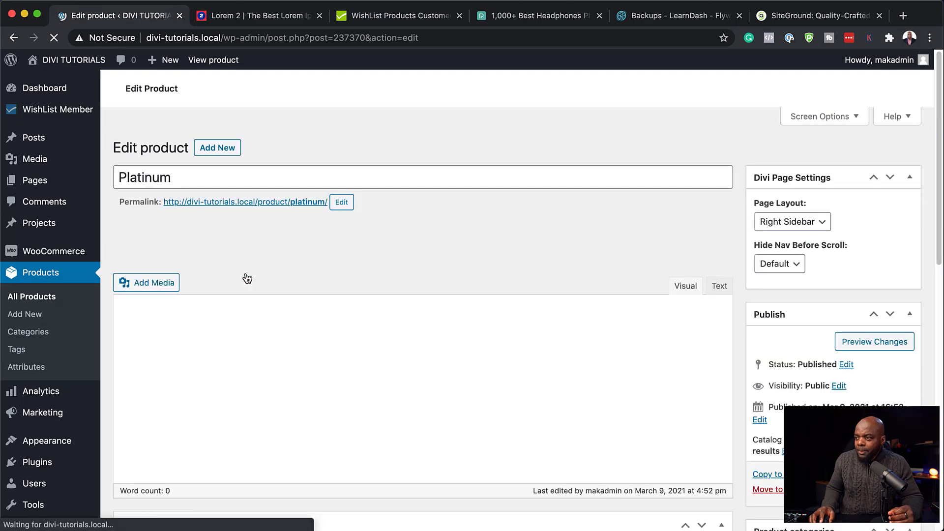
{"action": "scroll", "coordinate": [300, 298], "scroll_direction": "down", "scroll_amount": 8}
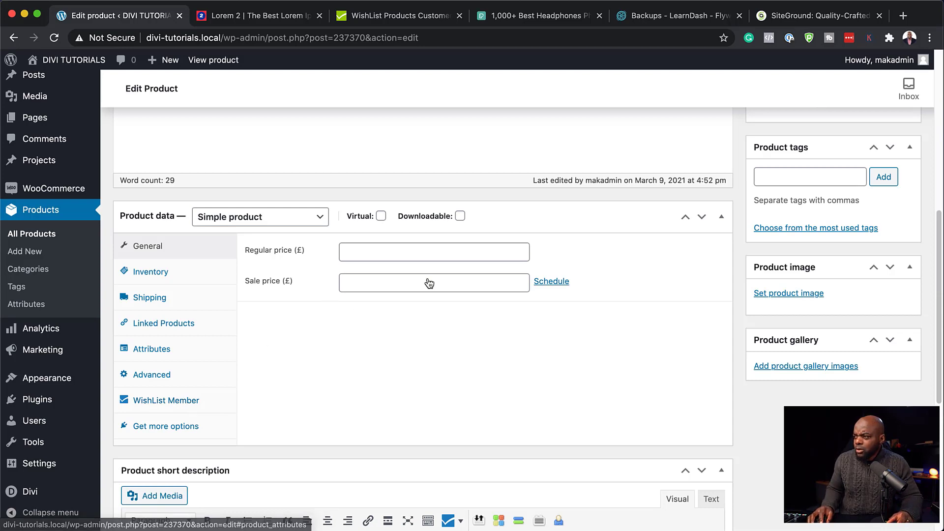
Step: Enter a £199 regular price for Platinum, verify its Platinum level in the WishList Member tab, and update
{"action": "left_click", "coordinate": [433, 254]}
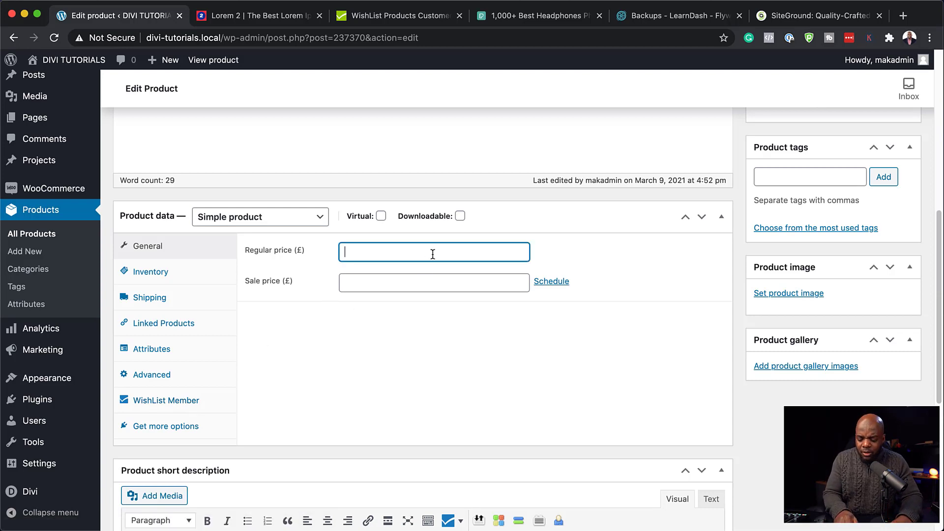
{"action": "type", "text": "199"}
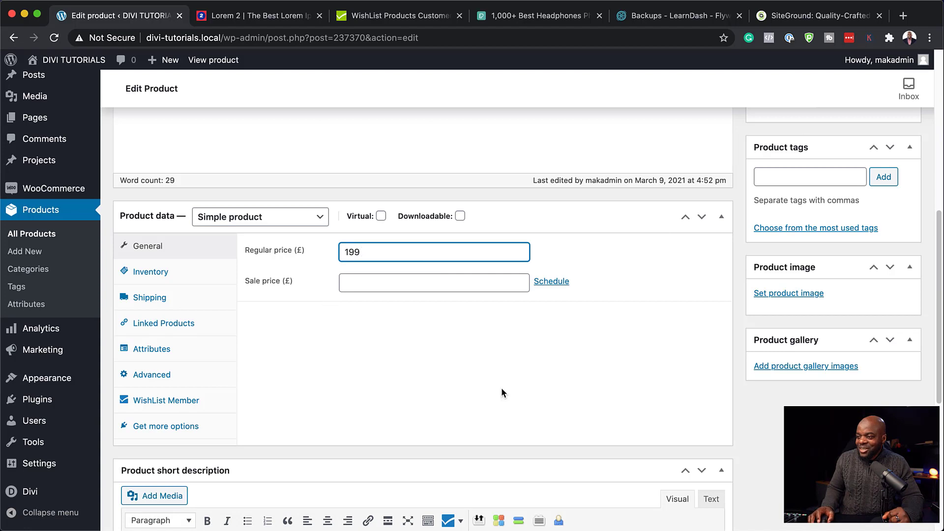
{"action": "left_click", "coordinate": [172, 403]}
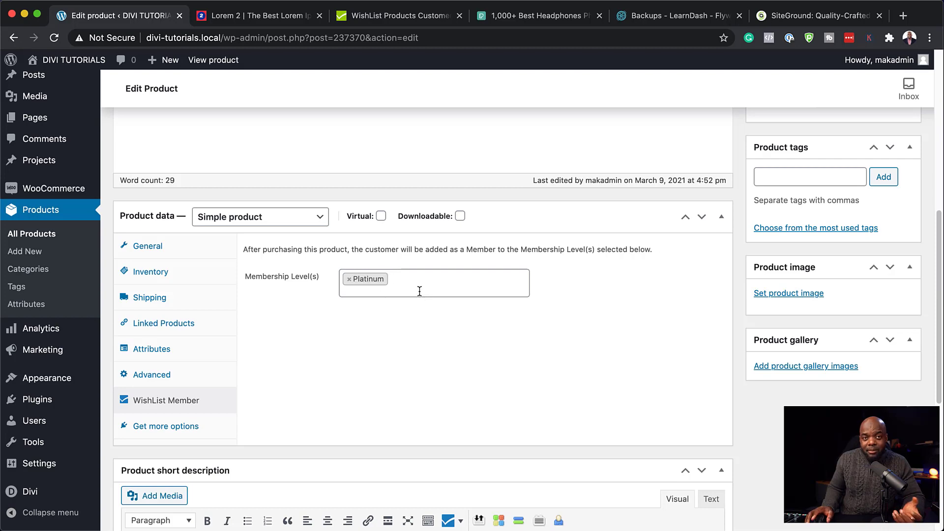
{"action": "scroll", "coordinate": [348, 388], "scroll_direction": "up", "scroll_amount": 5}
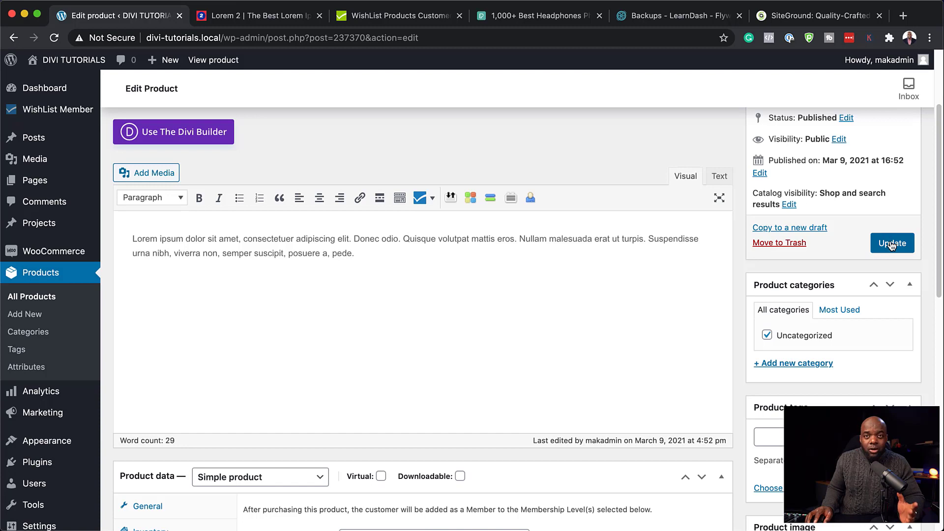
{"action": "left_click", "coordinate": [892, 244]}
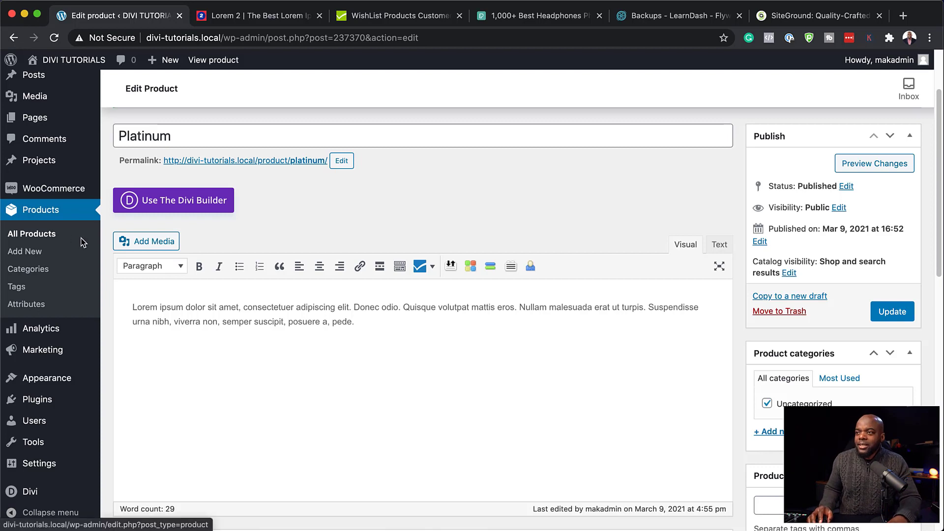
Step: Switch to the browser tab showing elegantthemes.com/gallery/divi/
{"action": "mouse_move", "coordinate": [45, 123]}
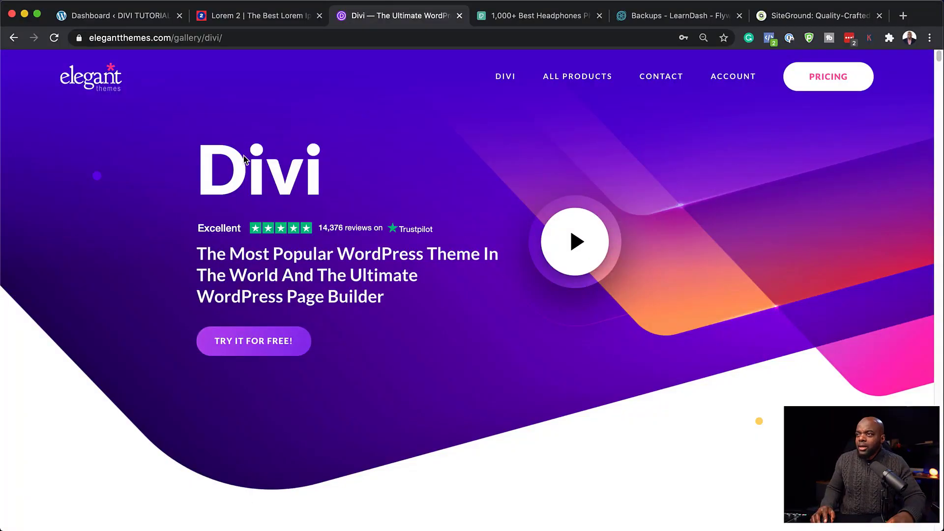
Step: Review the Divi pricing plans ($89 yearly, $249 lifetime), then go back to the WordPress dashboard
{"action": "left_click", "coordinate": [833, 75]}
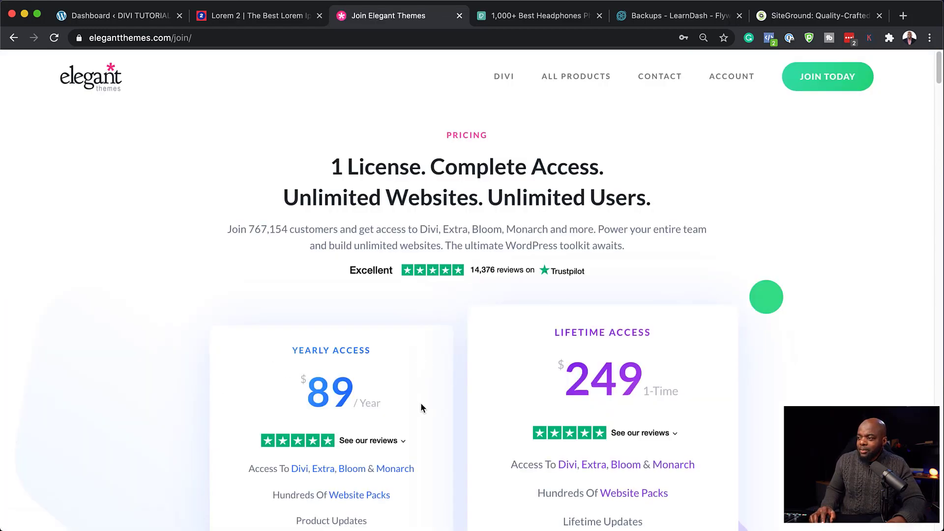
{"action": "scroll", "coordinate": [423, 404], "scroll_direction": "down", "scroll_amount": 2}
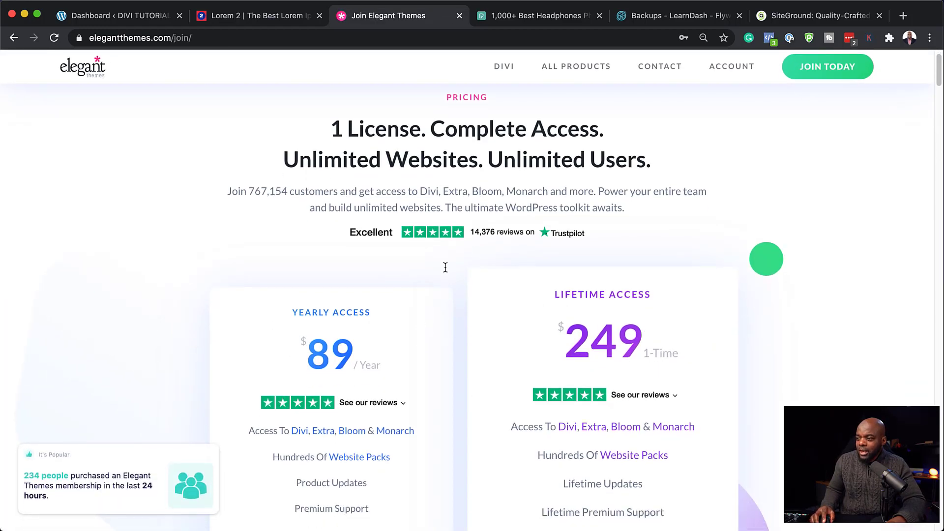
{"action": "left_click", "coordinate": [118, 16]}
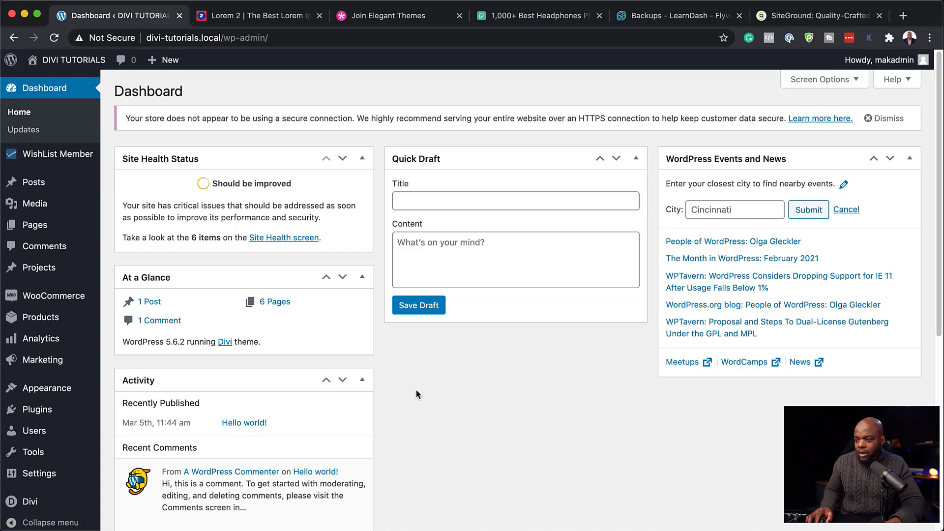
Step: From Pages > All Pages, launch Edit With Divi on the Home page
{"action": "scroll", "coordinate": [416, 394], "scroll_direction": "down", "scroll_amount": 1}
{"action": "scroll", "coordinate": [416, 389], "scroll_direction": "down", "scroll_amount": 3}
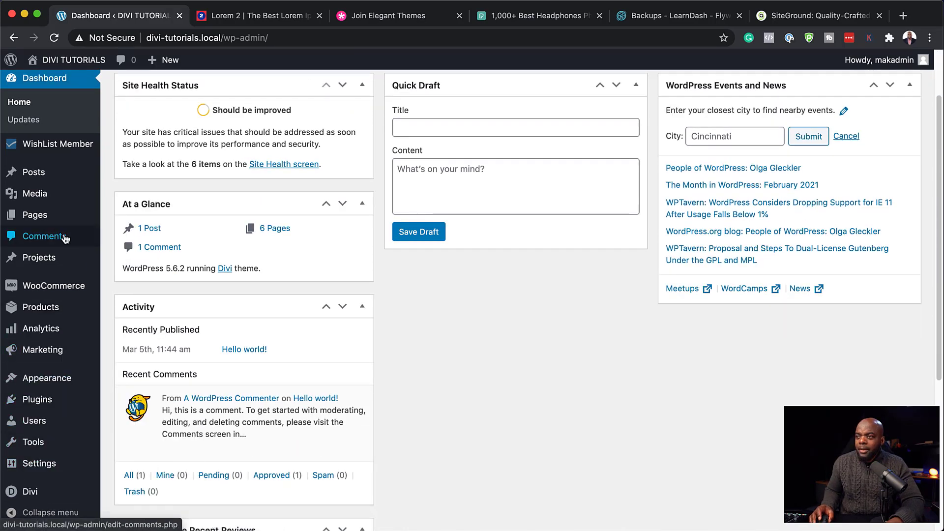
{"action": "mouse_move", "coordinate": [73, 218]}
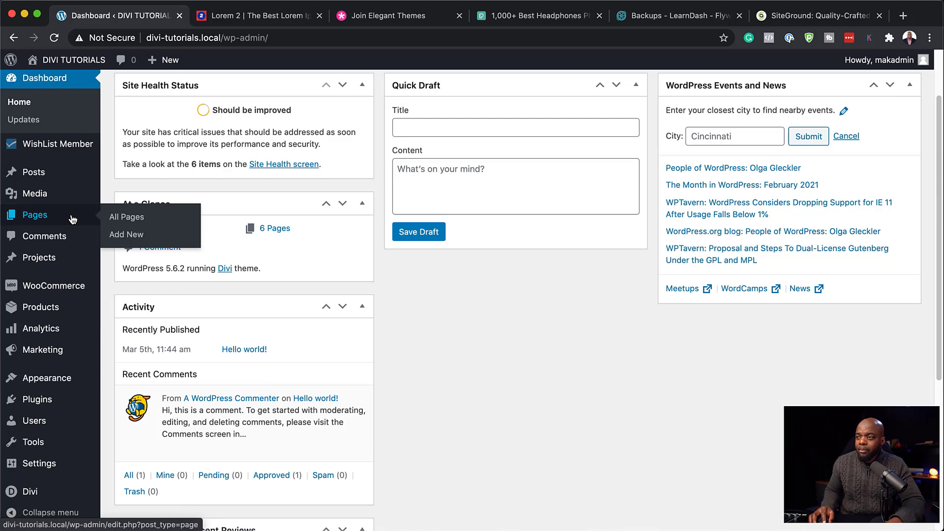
{"action": "left_click", "coordinate": [127, 217]}
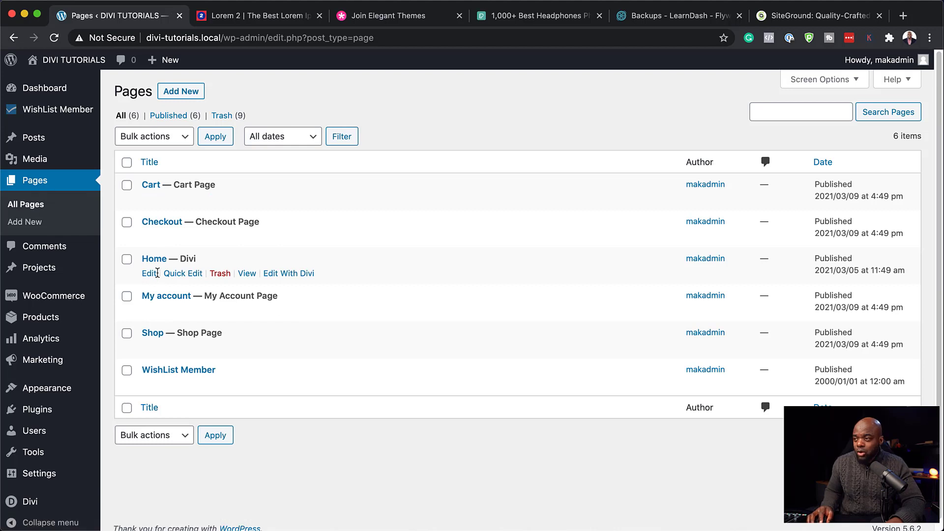
{"action": "left_click", "coordinate": [274, 275]}
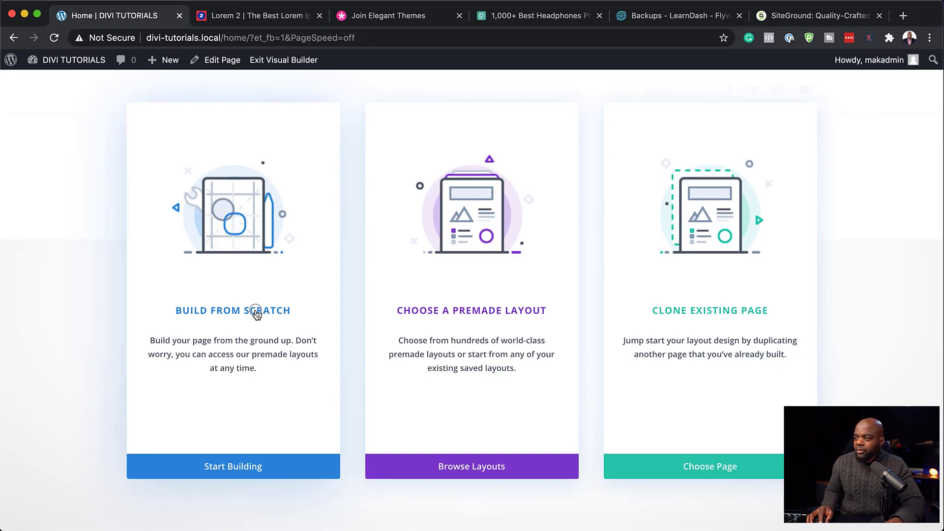
Step: Build the Home page from scratch, inserting a fullwidth section with a Fullwidth Header module
{"action": "left_click", "coordinate": [257, 315]}
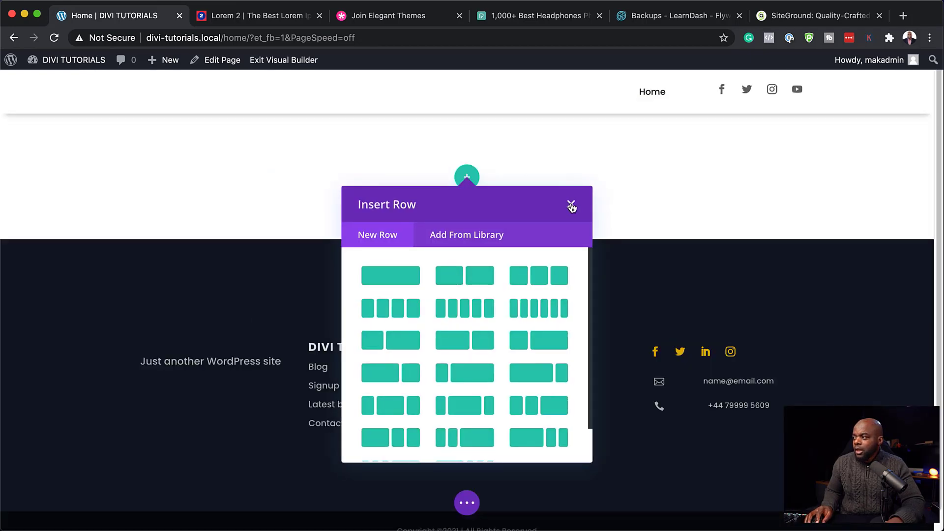
{"action": "left_click", "coordinate": [569, 203]}
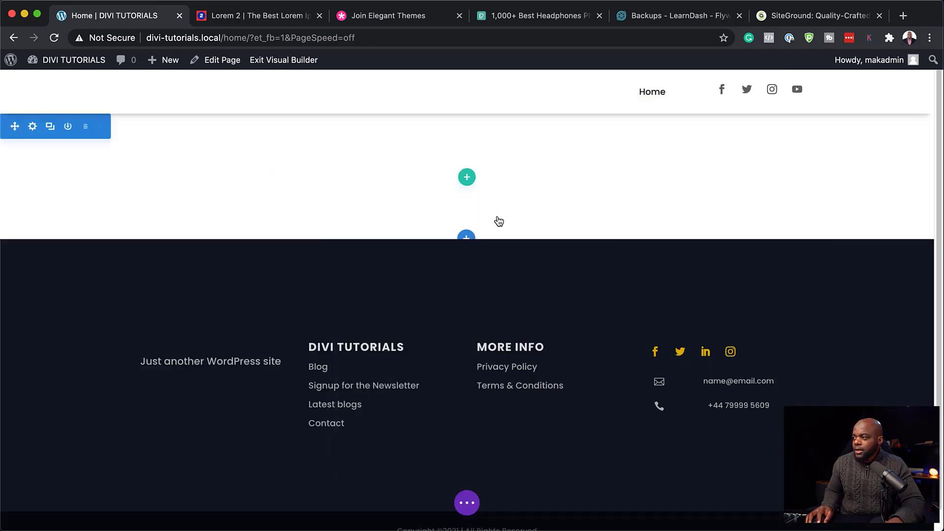
{"action": "left_click", "coordinate": [467, 237]}
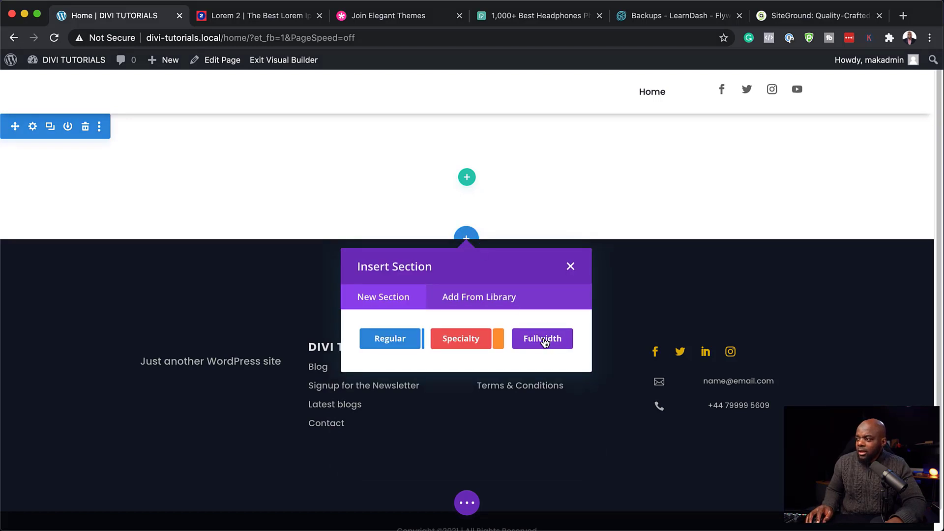
{"action": "left_click", "coordinate": [543, 341]}
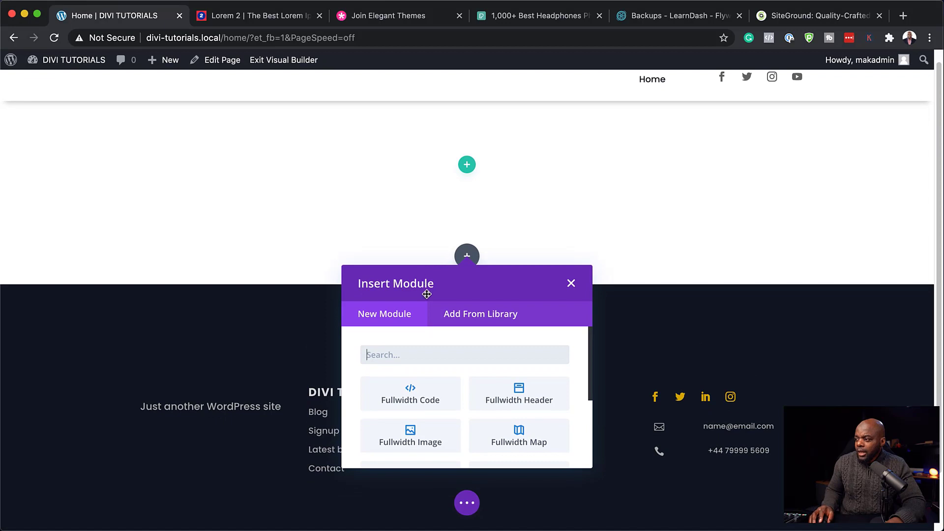
{"action": "left_click", "coordinate": [554, 397]}
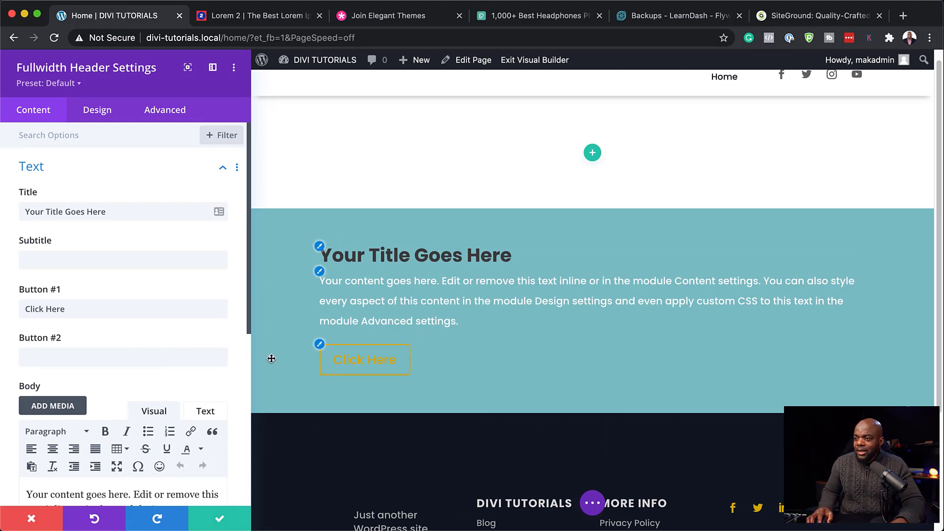
Step: Set the Fullwidth Header's background colour to black
{"action": "scroll", "coordinate": [123, 351], "scroll_direction": "down", "scroll_amount": 5}
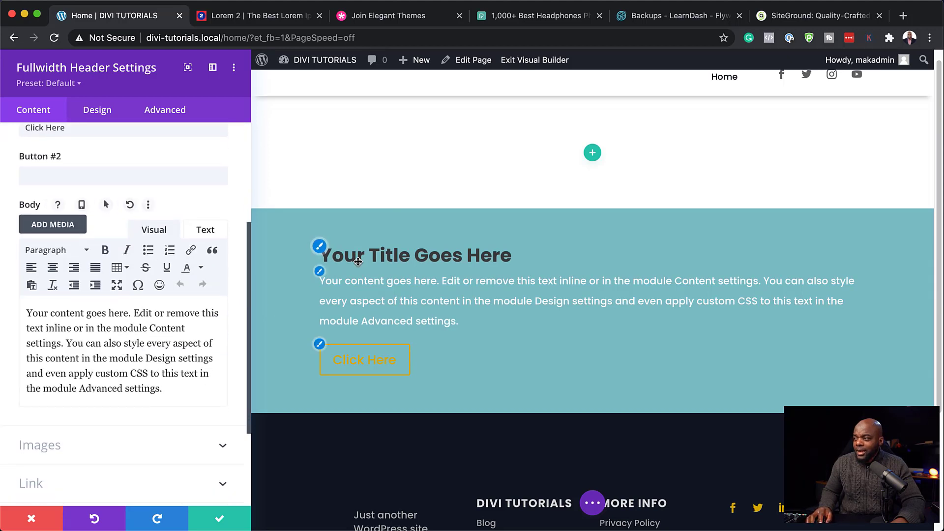
{"action": "scroll", "coordinate": [129, 388], "scroll_direction": "down", "scroll_amount": 1}
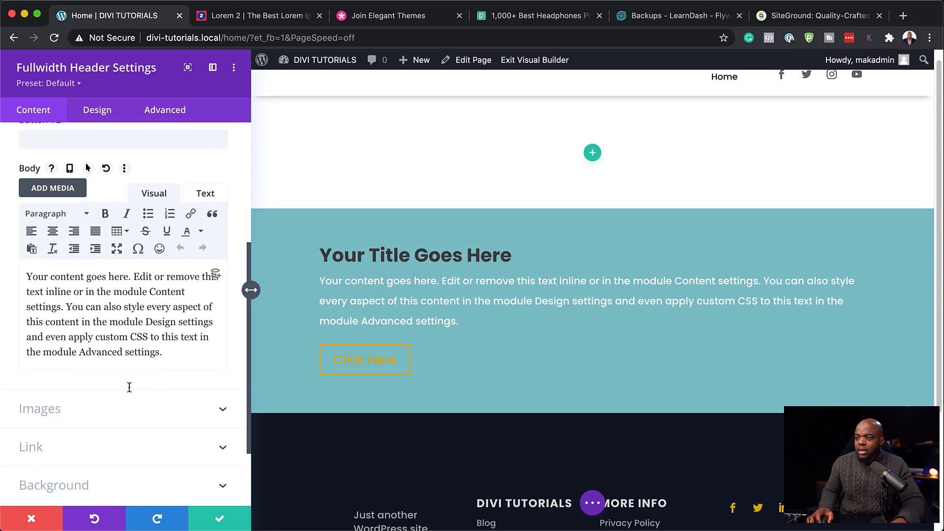
{"action": "scroll", "coordinate": [130, 389], "scroll_direction": "down", "scroll_amount": 3}
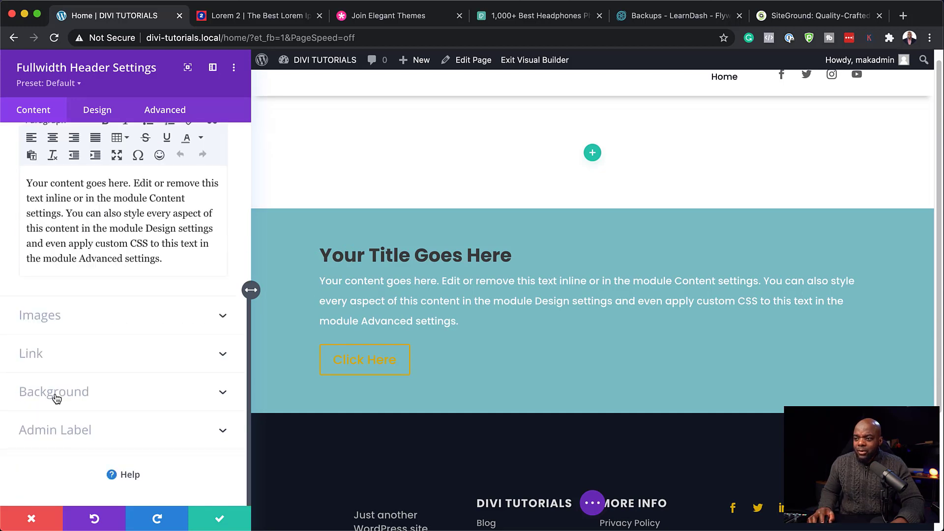
{"action": "left_click", "coordinate": [81, 393]}
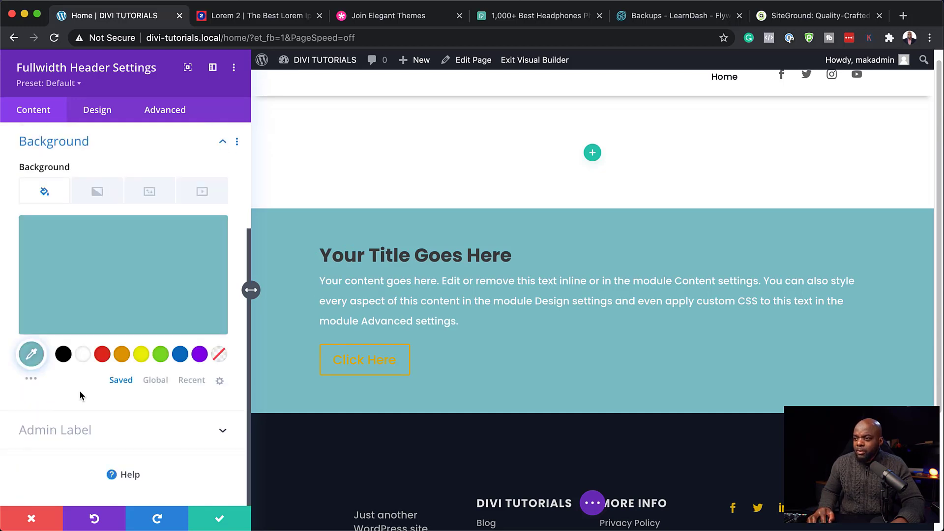
{"action": "left_click", "coordinate": [64, 355]}
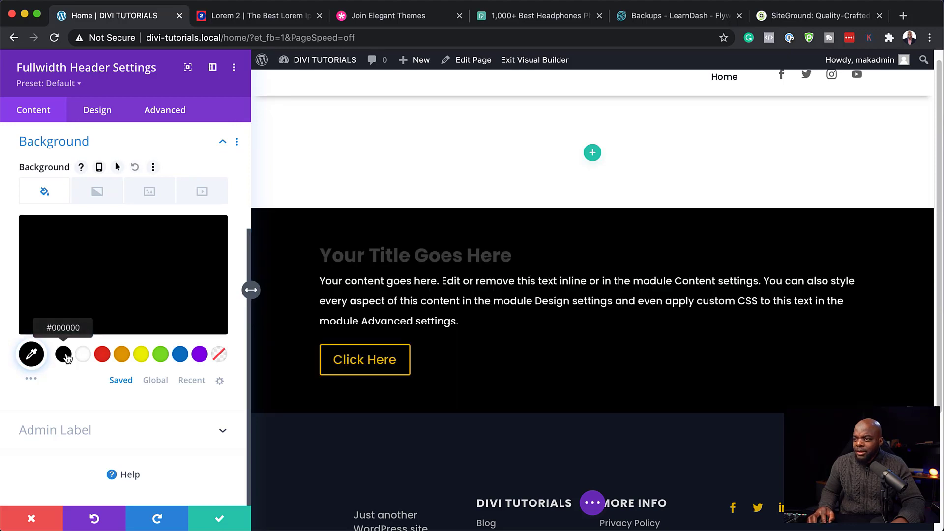
Step: Choose the family photo affection-baby-baby-girl-beautiful-377058-scaled-1.jpg as the header's background image
{"action": "left_click", "coordinate": [157, 198]}
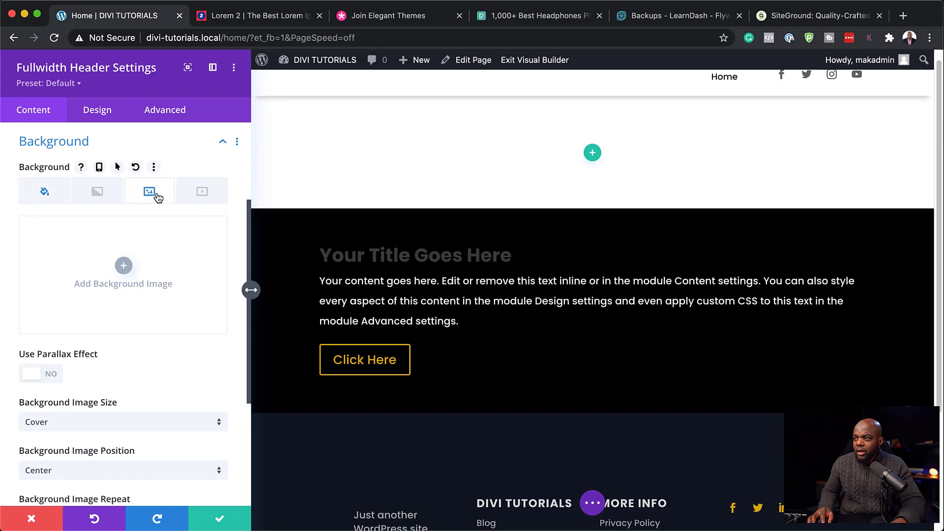
{"action": "left_click", "coordinate": [123, 266]}
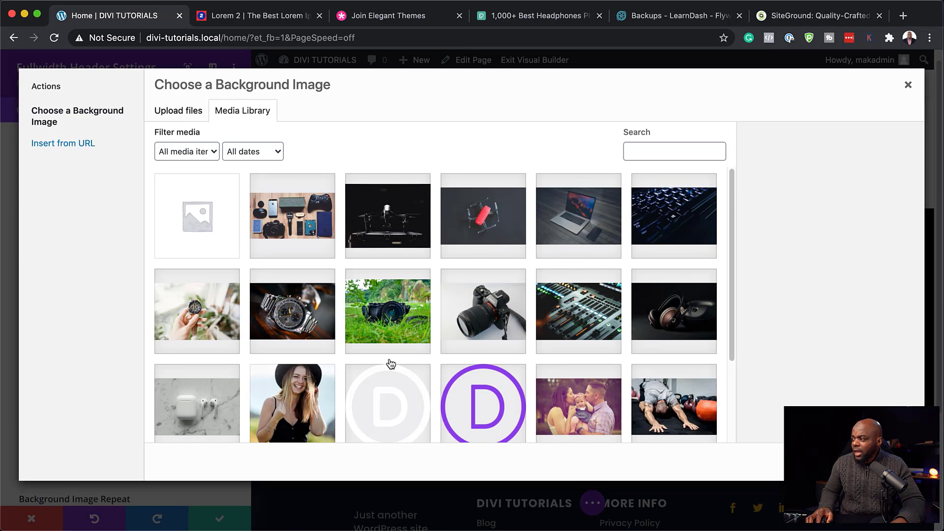
{"action": "scroll", "coordinate": [391, 364], "scroll_direction": "down", "scroll_amount": 2}
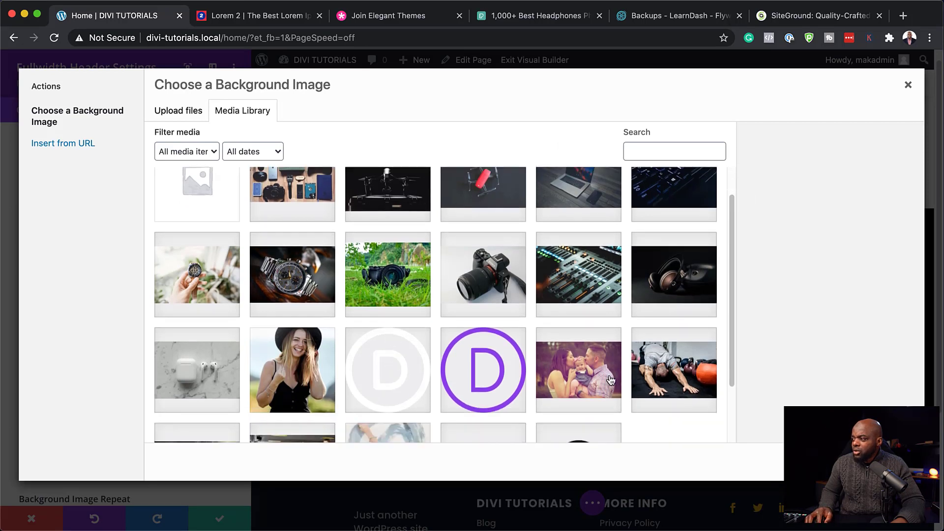
{"action": "left_click", "coordinate": [581, 376]}
{"action": "scroll", "coordinate": [582, 376], "scroll_direction": "down", "scroll_amount": 3}
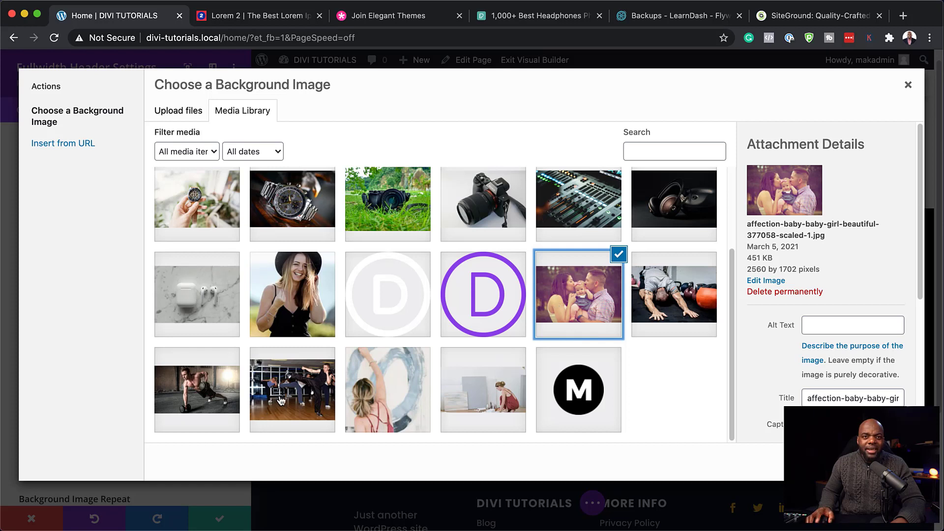
{"action": "left_click", "coordinate": [298, 394]}
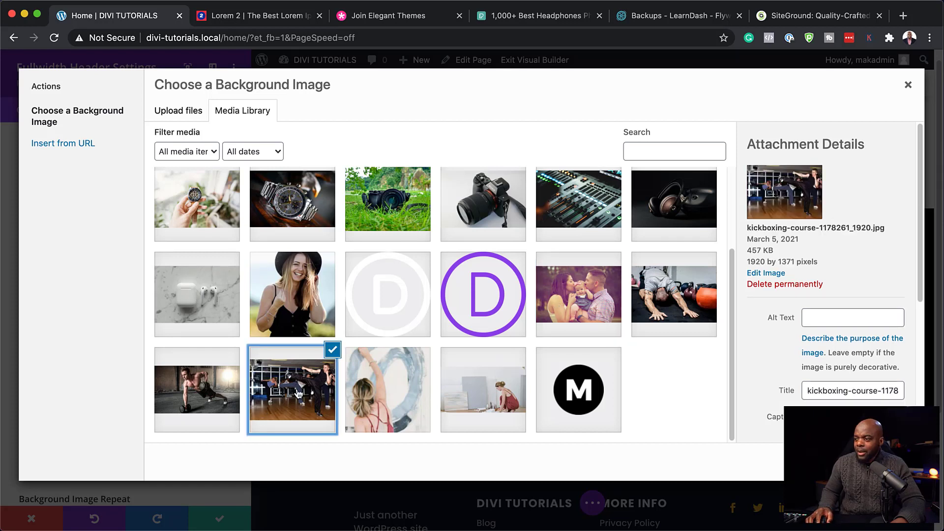
{"action": "left_click", "coordinate": [590, 294]}
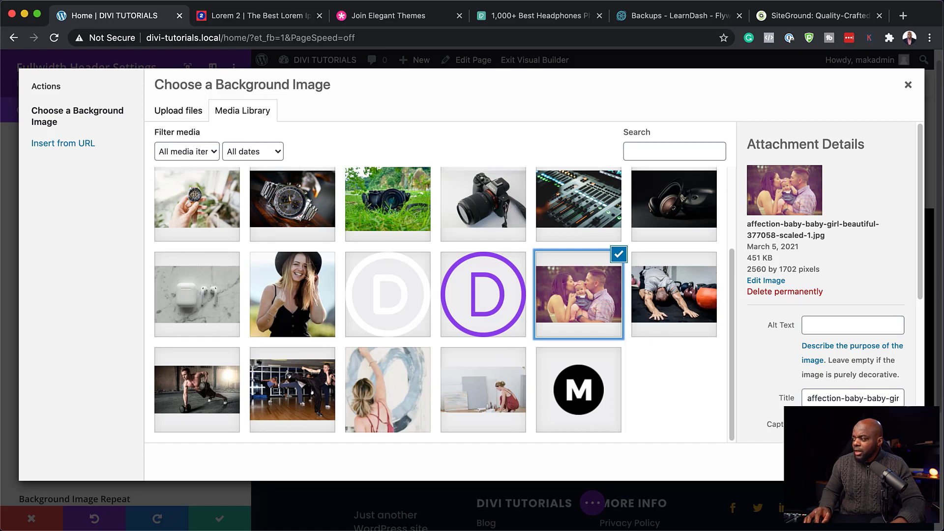
{"action": "left_click", "coordinate": [875, 462]}
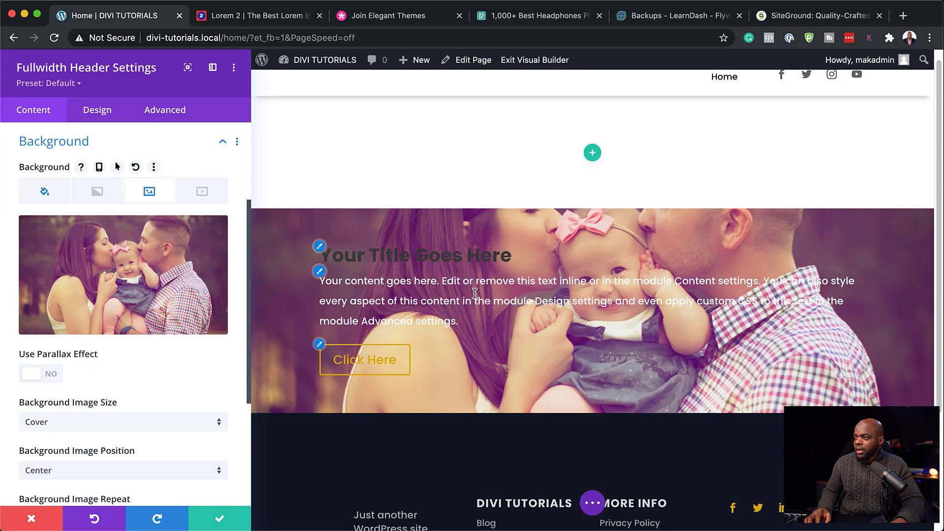
Step: Open the Background Image Blend mode list for the header's family photo
{"action": "scroll", "coordinate": [562, 350], "scroll_direction": "down", "scroll_amount": 1}
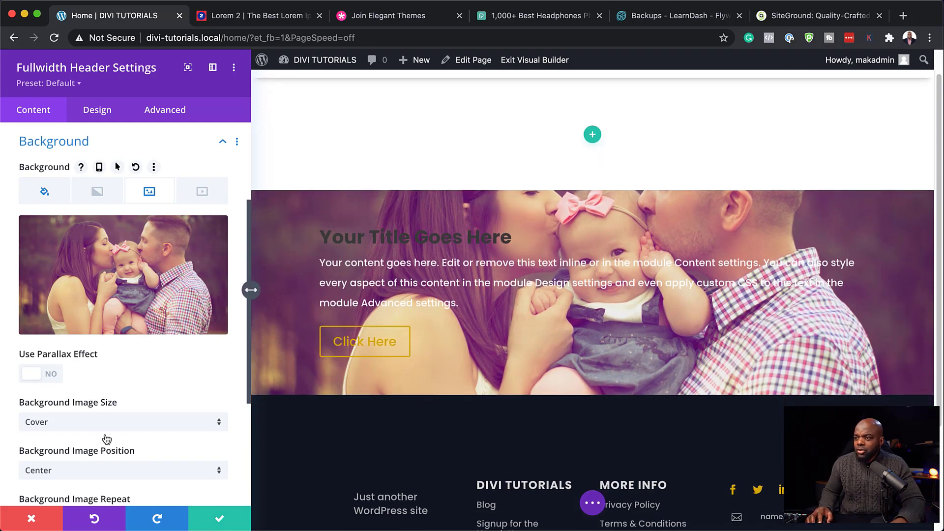
{"action": "scroll", "coordinate": [157, 426], "scroll_direction": "down", "scroll_amount": 1}
{"action": "scroll", "coordinate": [157, 425], "scroll_direction": "down", "scroll_amount": 3}
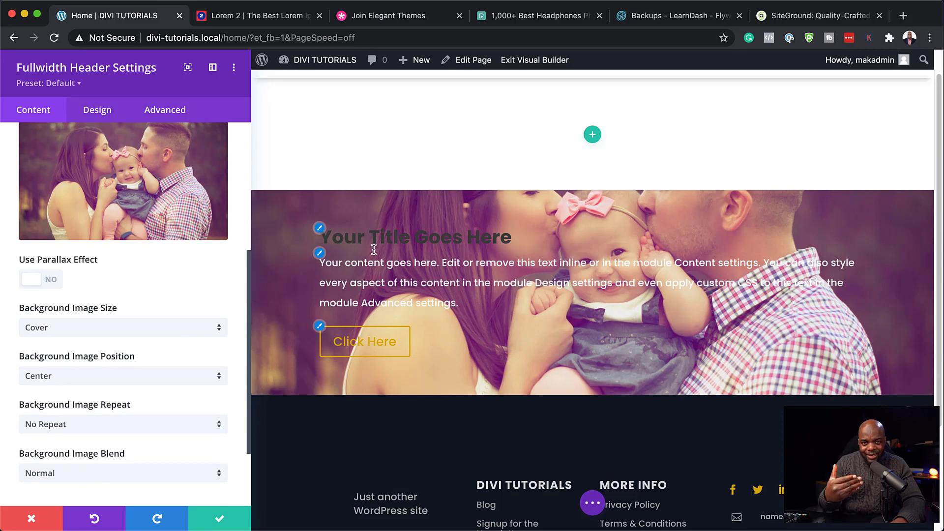
{"action": "scroll", "coordinate": [81, 418], "scroll_direction": "down", "scroll_amount": 1}
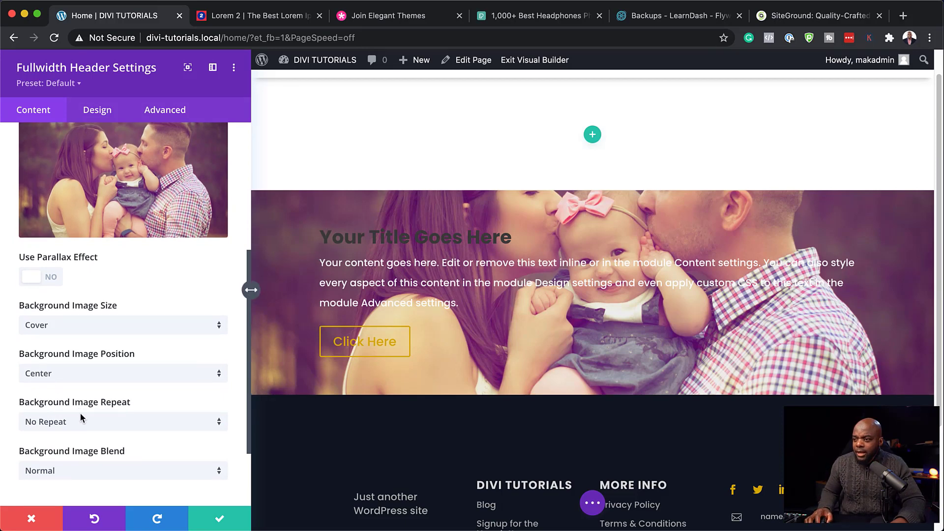
{"action": "scroll", "coordinate": [81, 418], "scroll_direction": "down", "scroll_amount": 1}
{"action": "scroll", "coordinate": [135, 283], "scroll_direction": "up", "scroll_amount": 5}
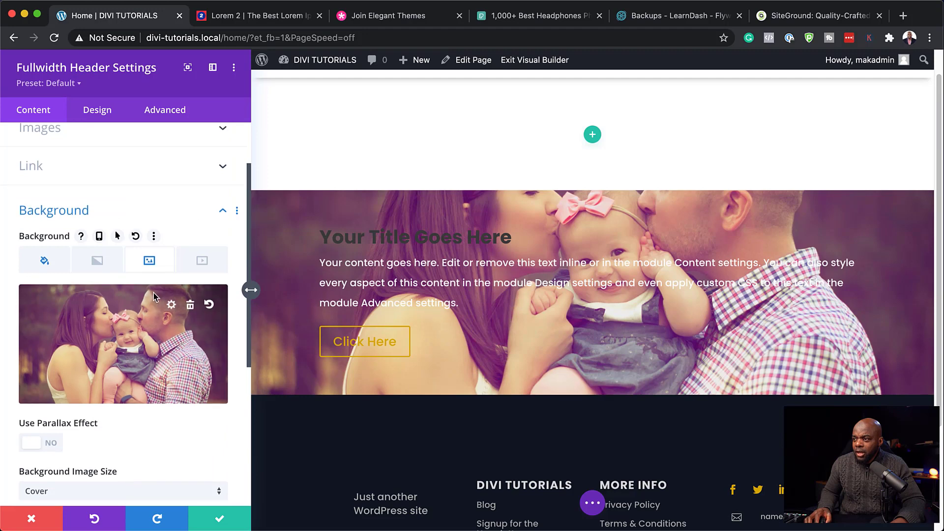
{"action": "scroll", "coordinate": [138, 345], "scroll_direction": "down", "scroll_amount": 6}
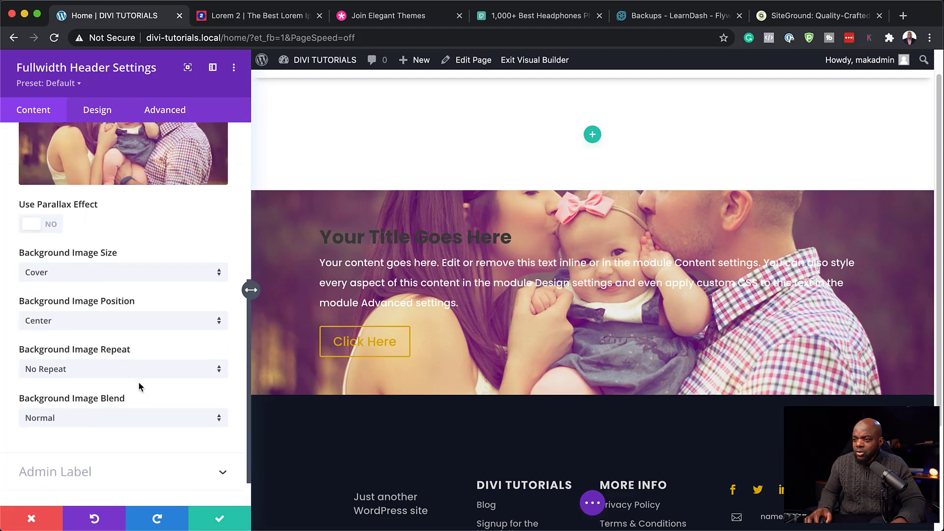
{"action": "left_click", "coordinate": [95, 421]}
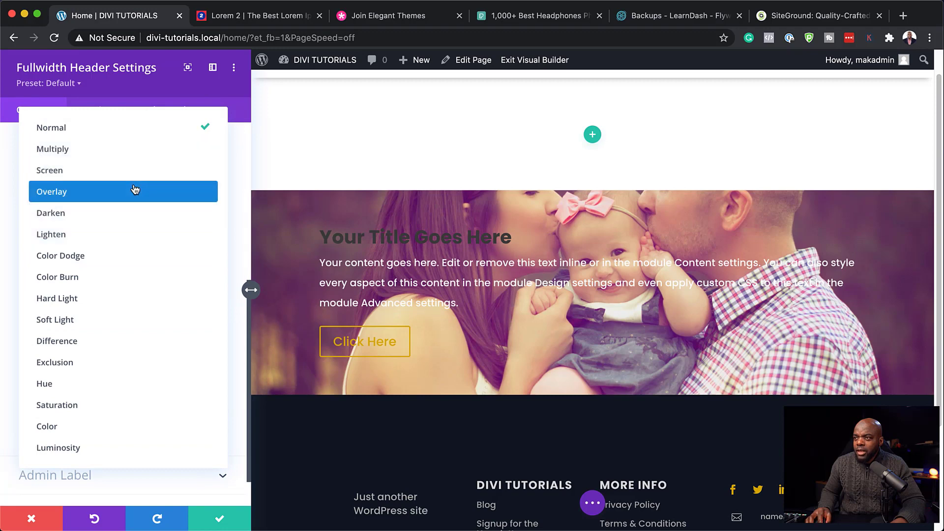
Step: Set the image blend to Multiply and add a black overlay at about 0.65 opacity
{"action": "left_click", "coordinate": [131, 152]}
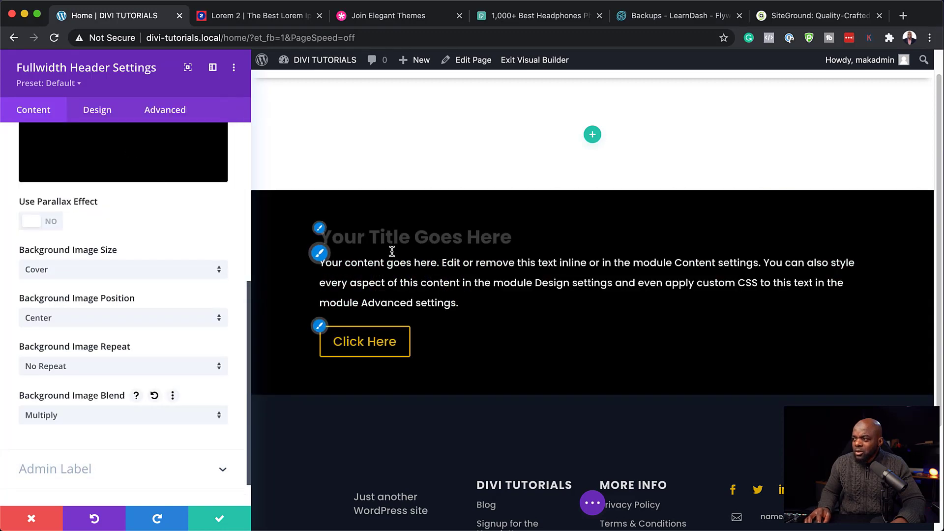
{"action": "scroll", "coordinate": [143, 391], "scroll_direction": "up", "scroll_amount": 5}
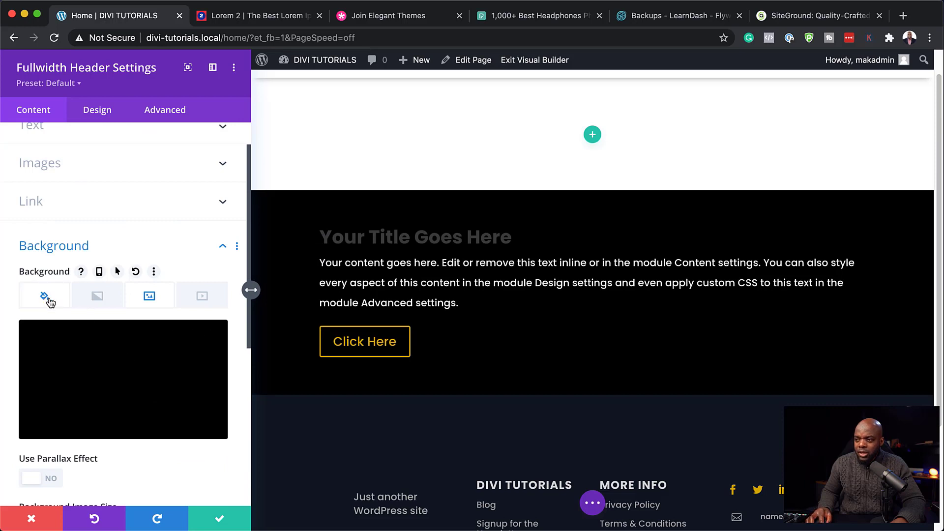
{"action": "left_click", "coordinate": [49, 298]}
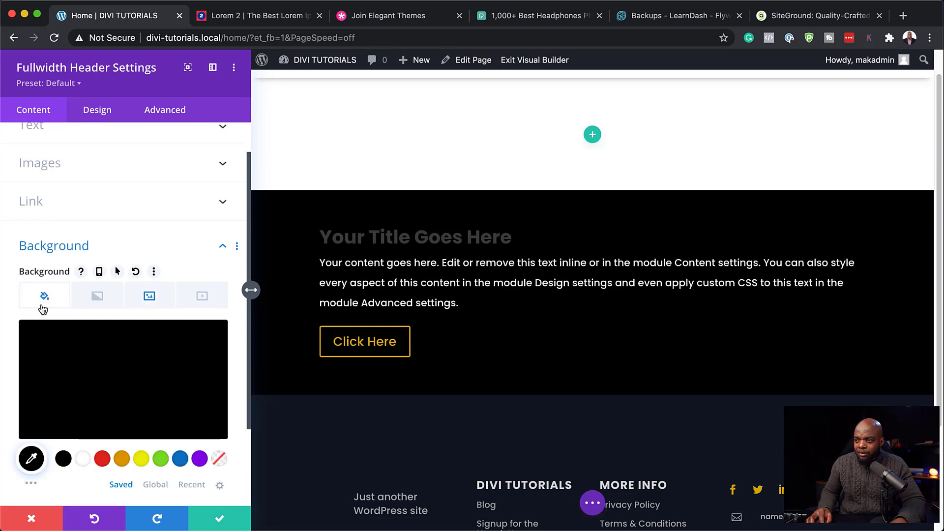
{"action": "left_click", "coordinate": [111, 373]}
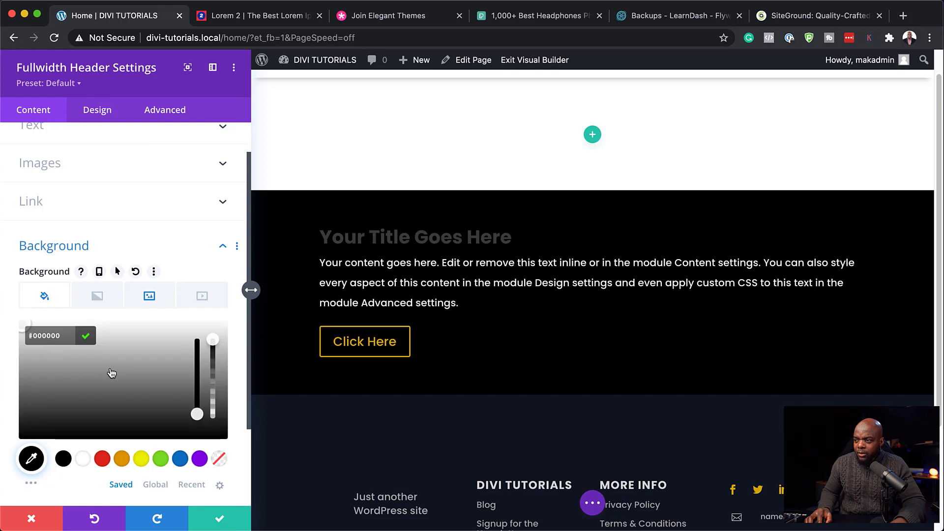
{"action": "left_click_drag", "start_coordinate": [213, 349], "coordinate": [213, 353]}
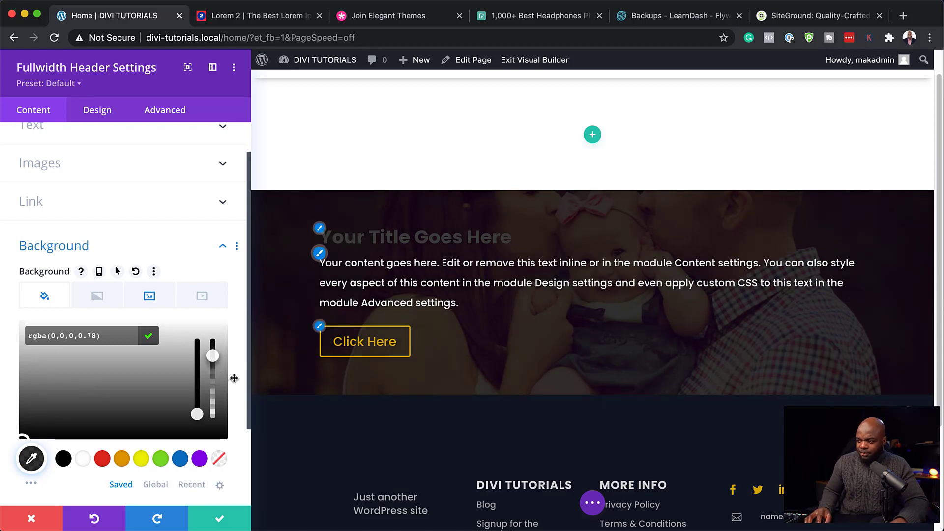
{"action": "left_click_drag", "start_coordinate": [215, 359], "coordinate": [218, 376]}
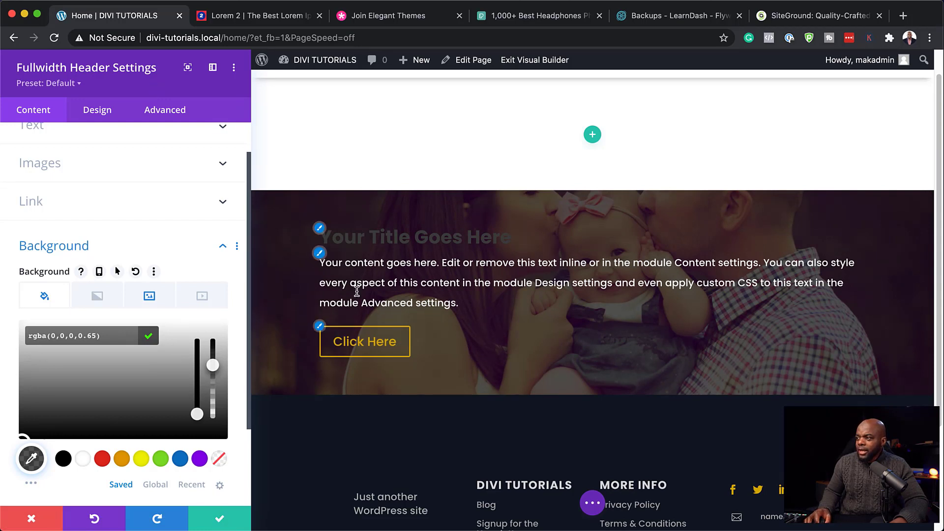
{"action": "left_click", "coordinate": [321, 232]}
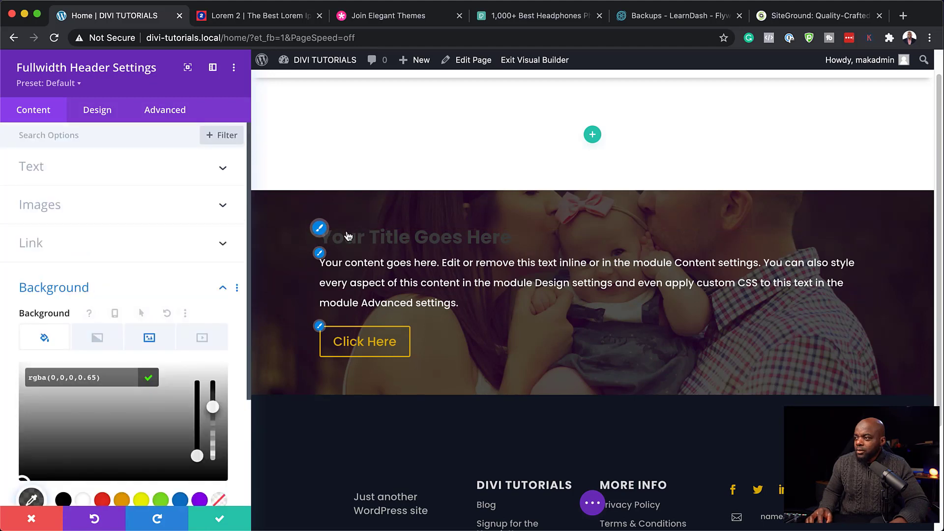
Step: Retitle the header 'Become A Better Parent' and label its button 'View Memberships'
{"action": "left_click", "coordinate": [84, 177]}
{"action": "triple_click", "coordinate": [129, 211]}
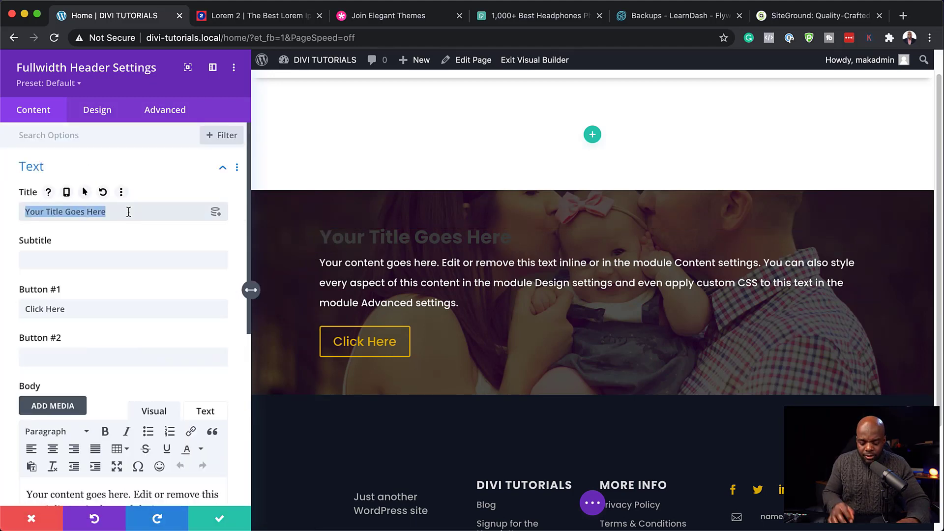
{"action": "type", "text": "Become A Better Parent"}
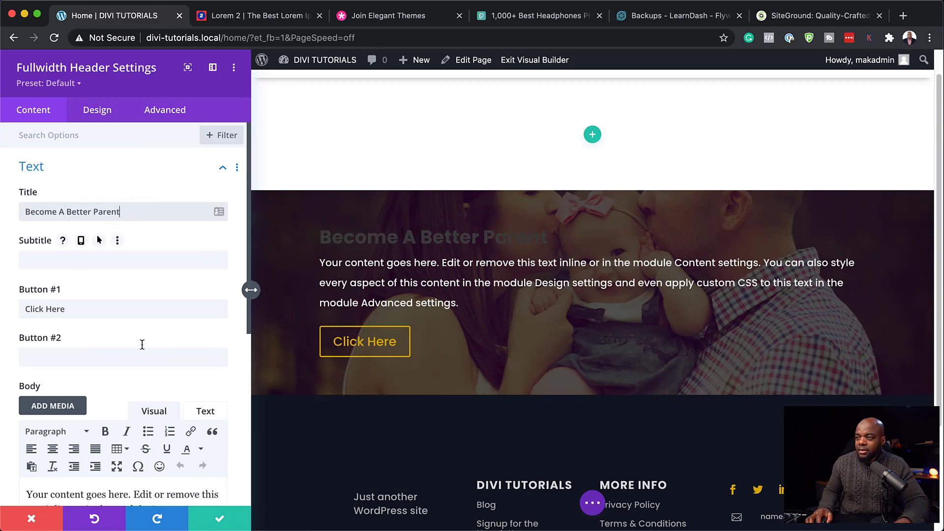
{"action": "scroll", "coordinate": [141, 344], "scroll_direction": "down", "scroll_amount": 1}
{"action": "triple_click", "coordinate": [91, 282]}
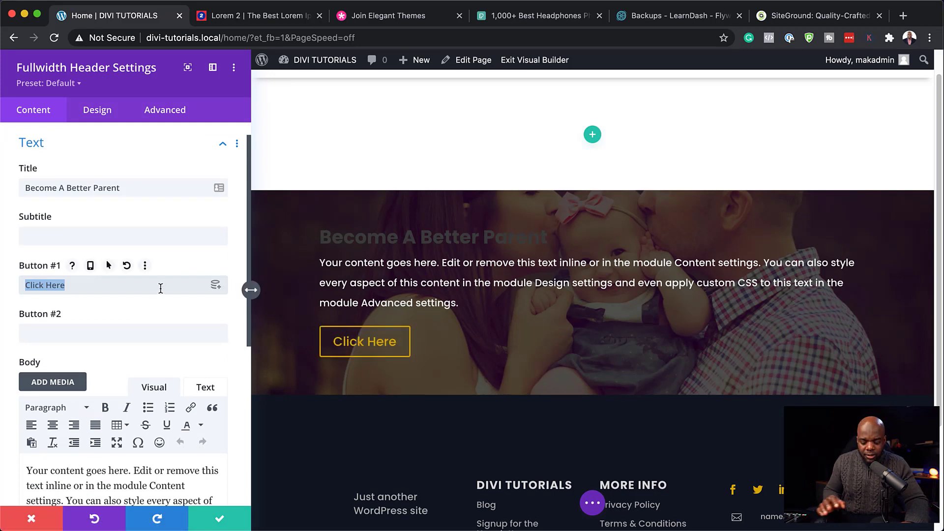
{"action": "type", "text": "View Memberships"}
Step: Replace the header's body text with the pasted Praesent dapibus placeholder copy
{"action": "scroll", "coordinate": [164, 449], "scroll_direction": "down", "scroll_amount": 2}
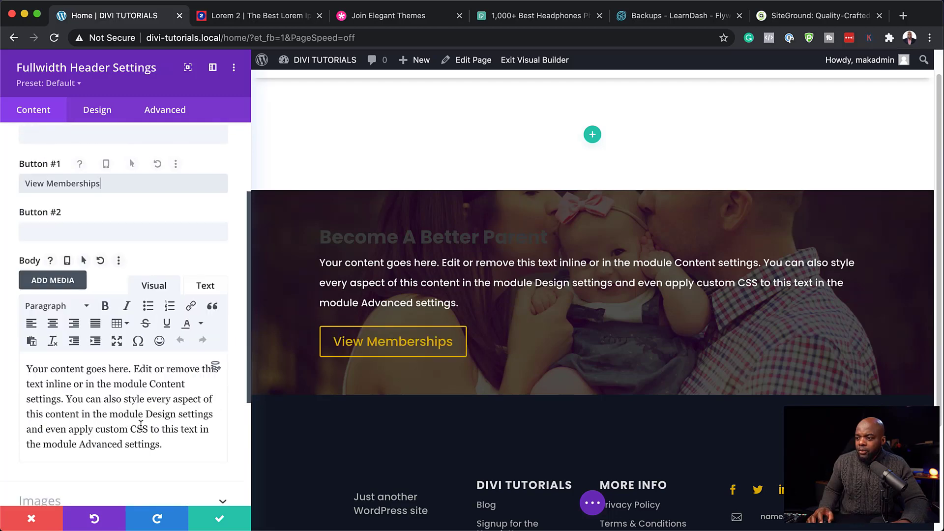
{"action": "key", "text": "ctrl+a"}
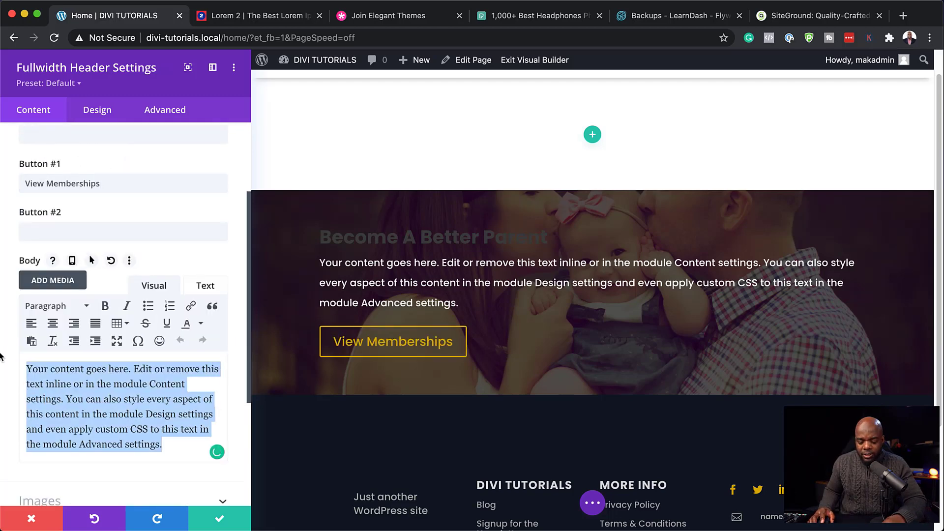
{"action": "type", "text": "Praesent dapibus, neque id cursus faucibus, tortor neque egestas auguae, eu vulputate magna eros eu erat. Aliquam erat volutpat. Nam dui mi, tincidunt quis, accumsan porttitor, facilisis luctus, metus."}
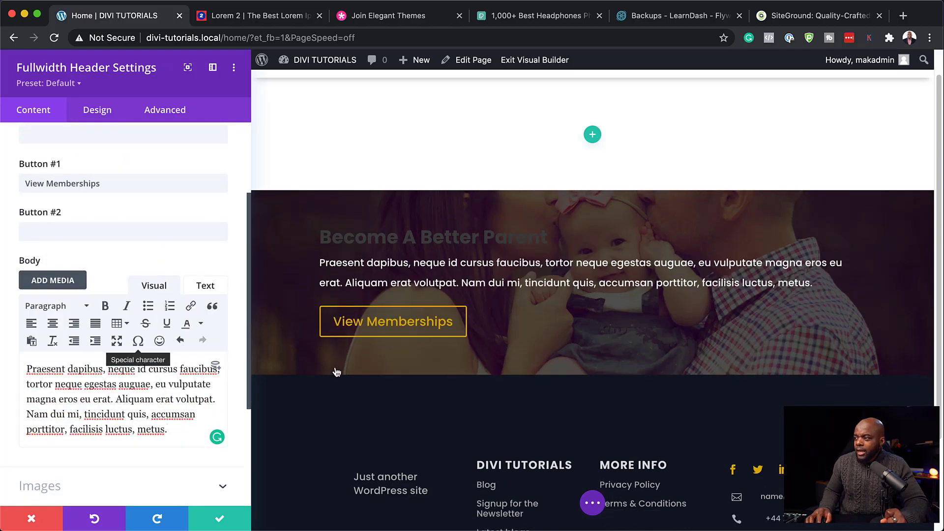
Step: Make the header title text white and all uppercase
{"action": "left_click", "coordinate": [112, 112]}
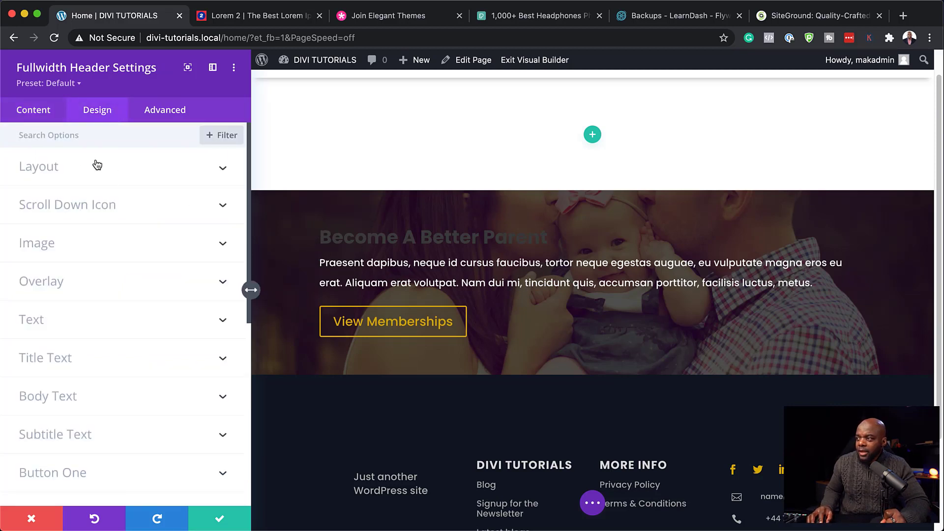
{"action": "left_click", "coordinate": [320, 228]}
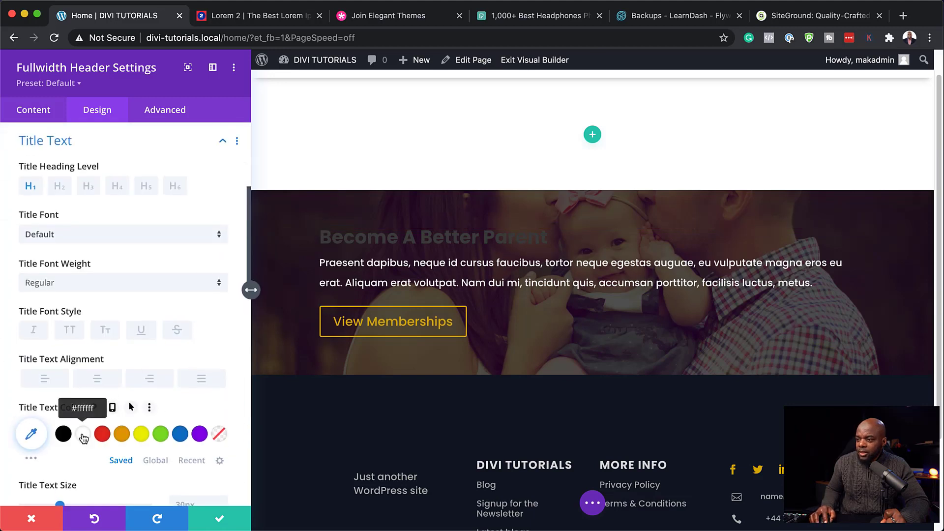
{"action": "left_click", "coordinate": [83, 435]}
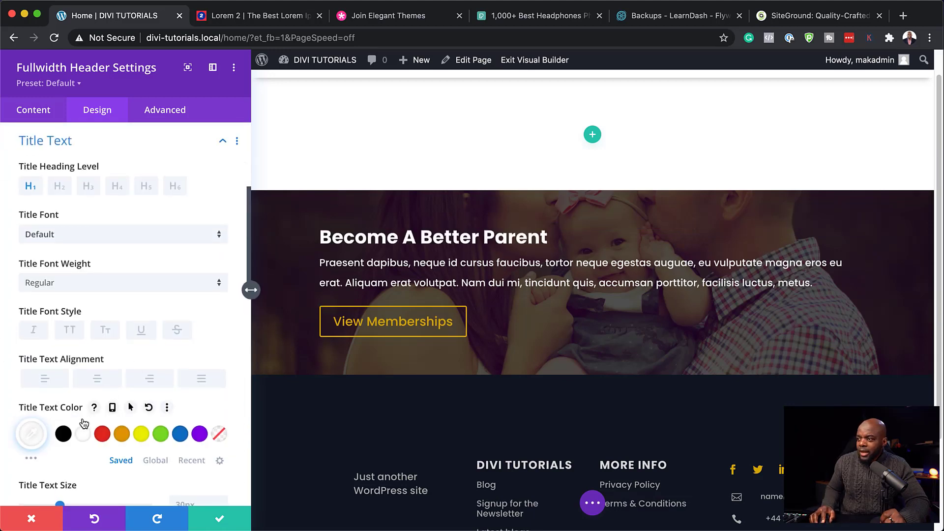
{"action": "left_click", "coordinate": [69, 332]}
{"action": "scroll", "coordinate": [112, 404], "scroll_direction": "down", "scroll_amount": 3}
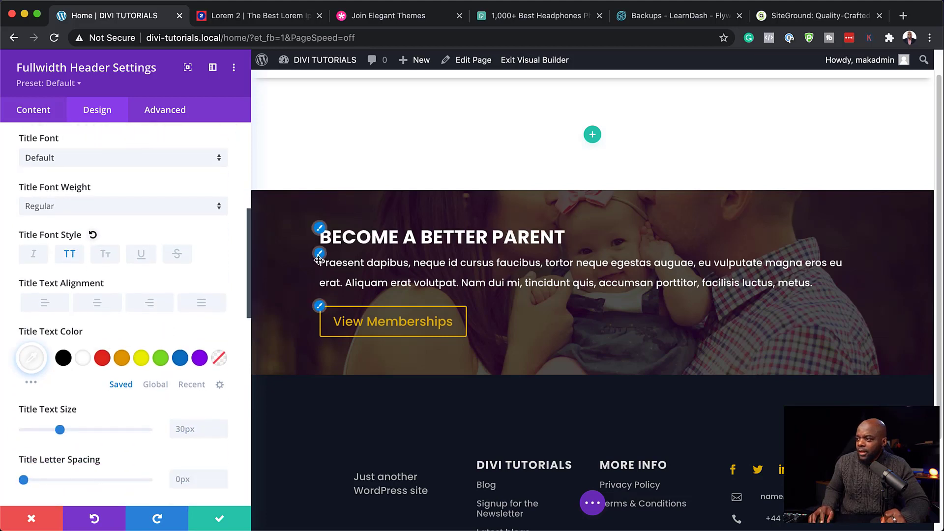
Step: Increase the header's body text size to 18px
{"action": "left_click", "coordinate": [320, 255]}
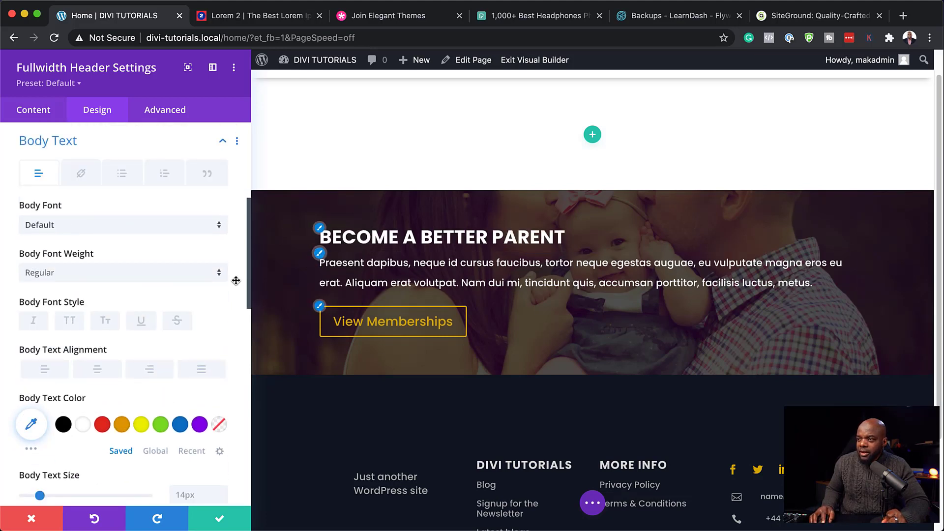
{"action": "scroll", "coordinate": [62, 473], "scroll_direction": "down", "scroll_amount": 1}
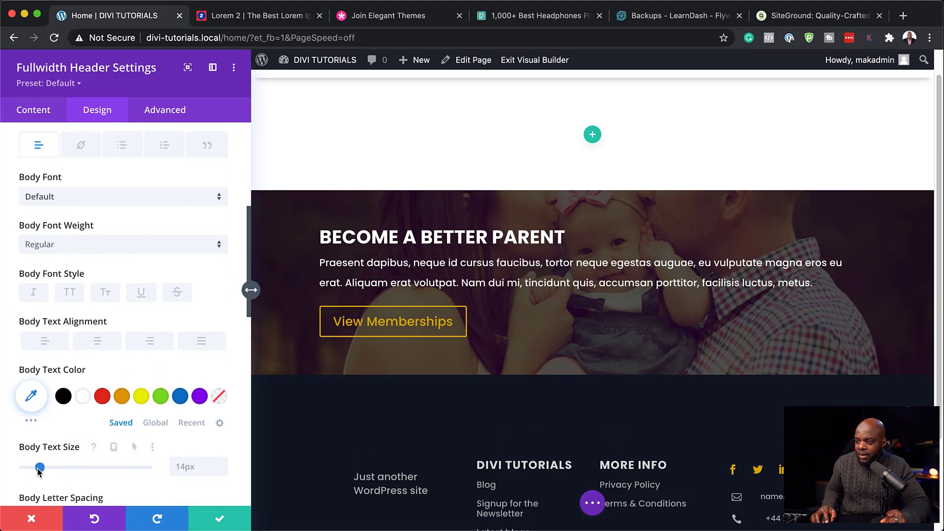
{"action": "left_click_drag", "start_coordinate": [40, 469], "coordinate": [46, 470]}
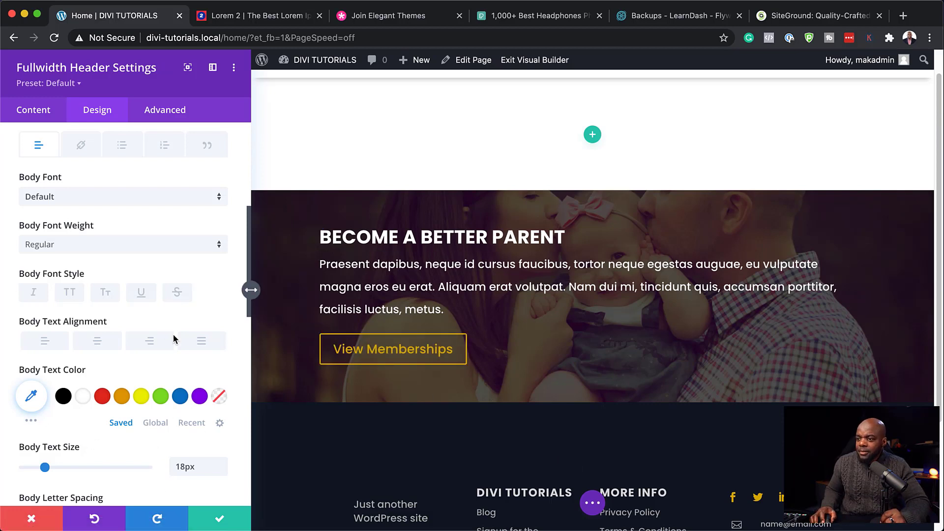
{"action": "scroll", "coordinate": [174, 332], "scroll_direction": "up", "scroll_amount": 5}
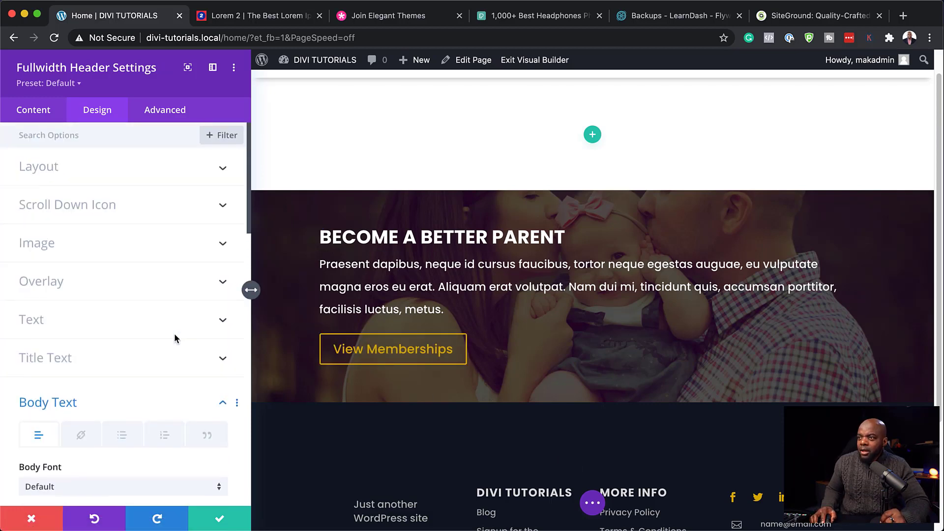
Step: Set the header's text and logo alignment to center and turn Make Fullscreen on
{"action": "left_click", "coordinate": [147, 170]}
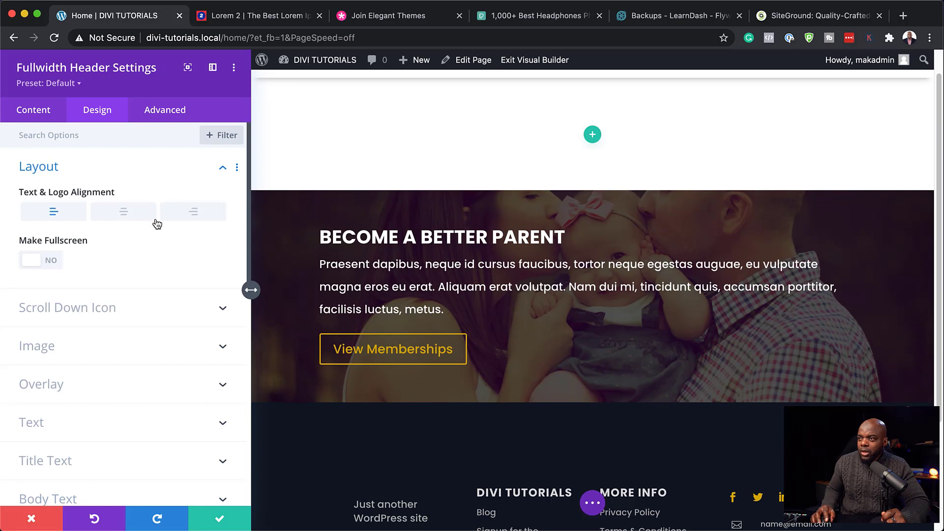
{"action": "left_click", "coordinate": [125, 212]}
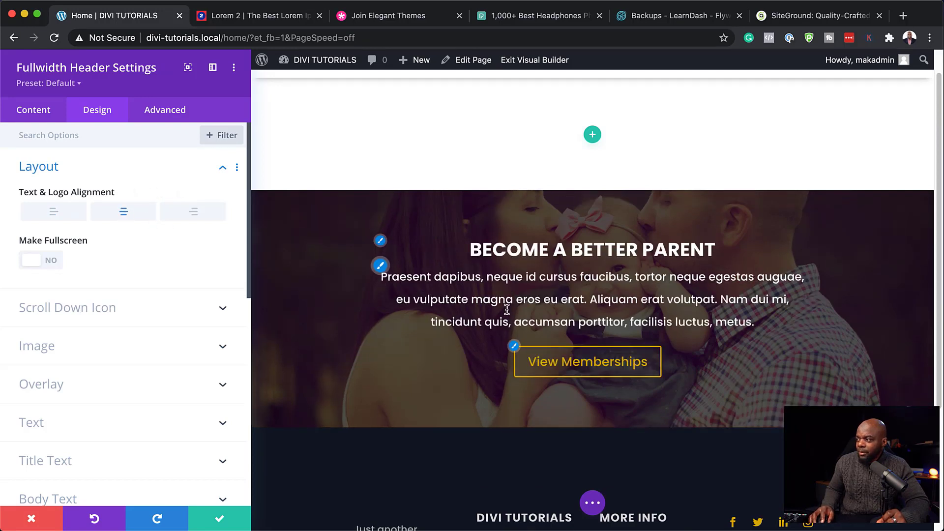
{"action": "left_click", "coordinate": [53, 261]}
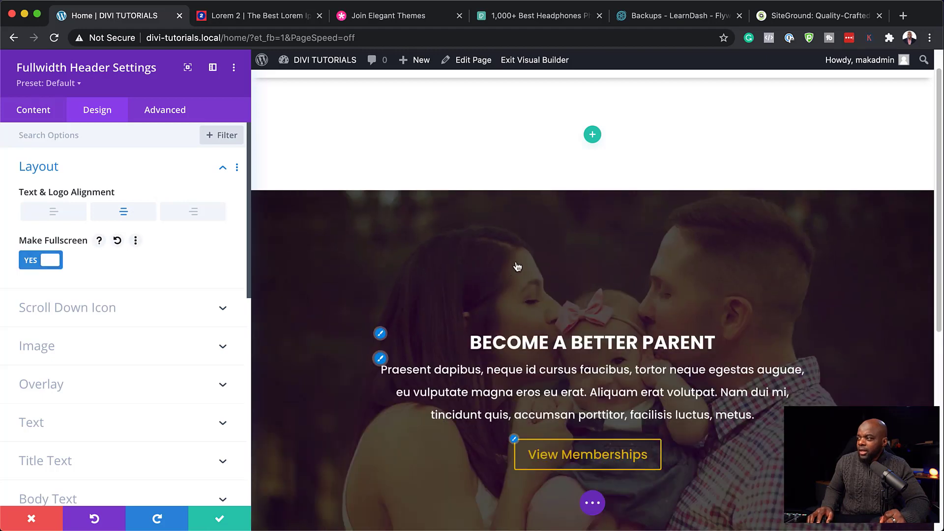
{"action": "scroll", "coordinate": [455, 289], "scroll_direction": "down", "scroll_amount": 2}
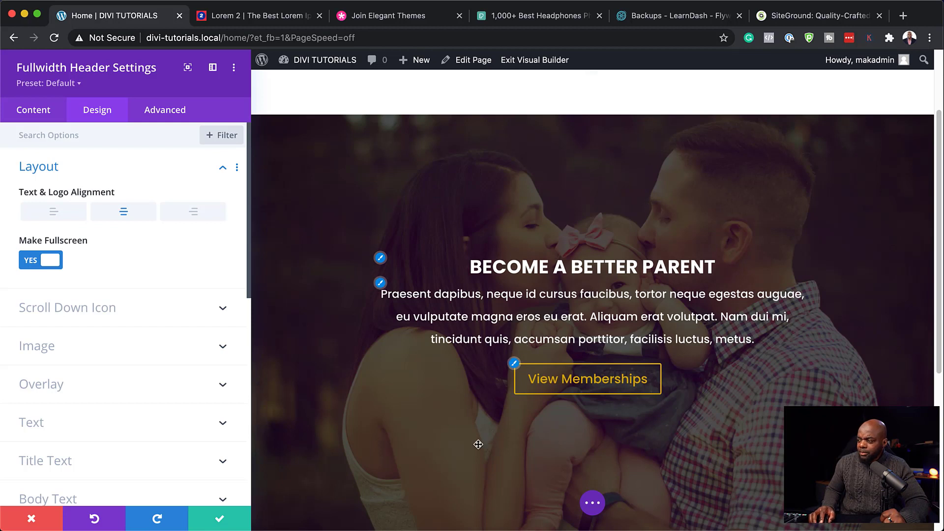
Step: Remove the black colour overlay and add a background gradient over the header image
{"action": "left_click", "coordinate": [40, 112]}
{"action": "left_click", "coordinate": [80, 283]}
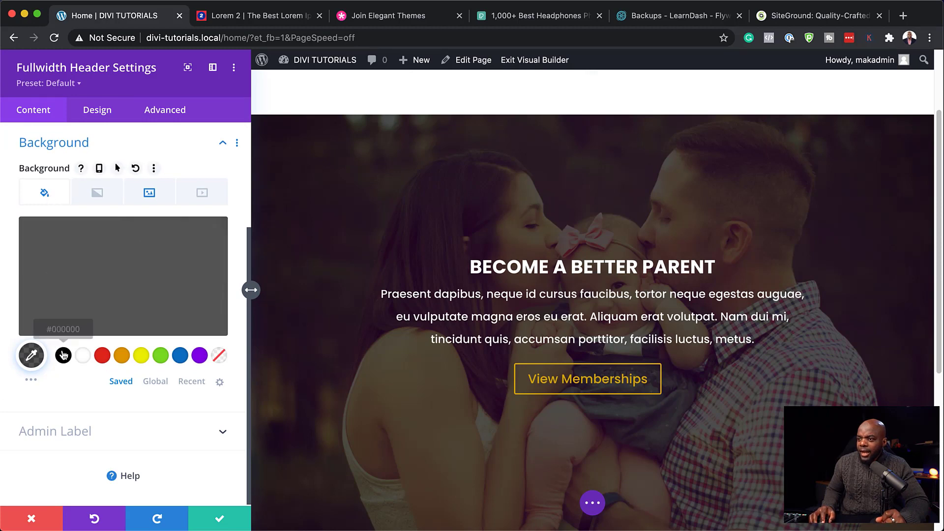
{"action": "mouse_move", "coordinate": [68, 252]}
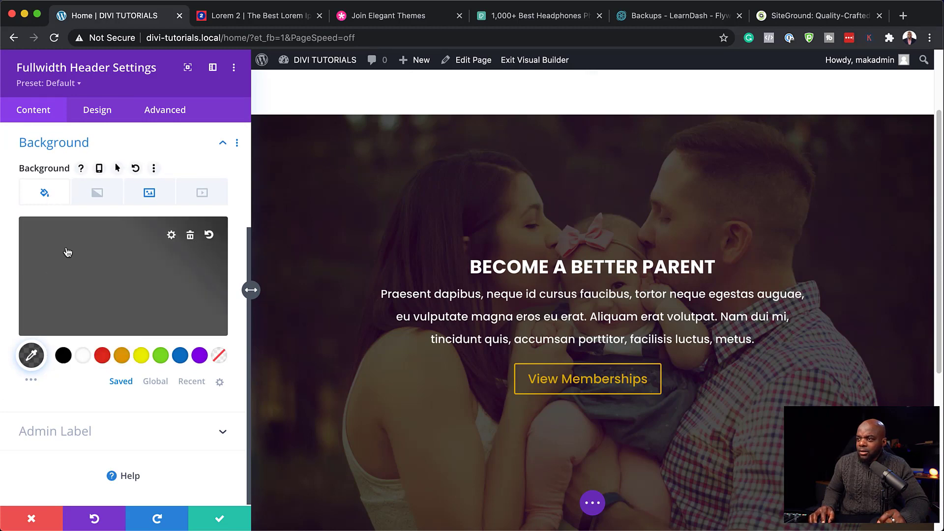
{"action": "left_click", "coordinate": [190, 236]}
{"action": "left_click", "coordinate": [97, 193]}
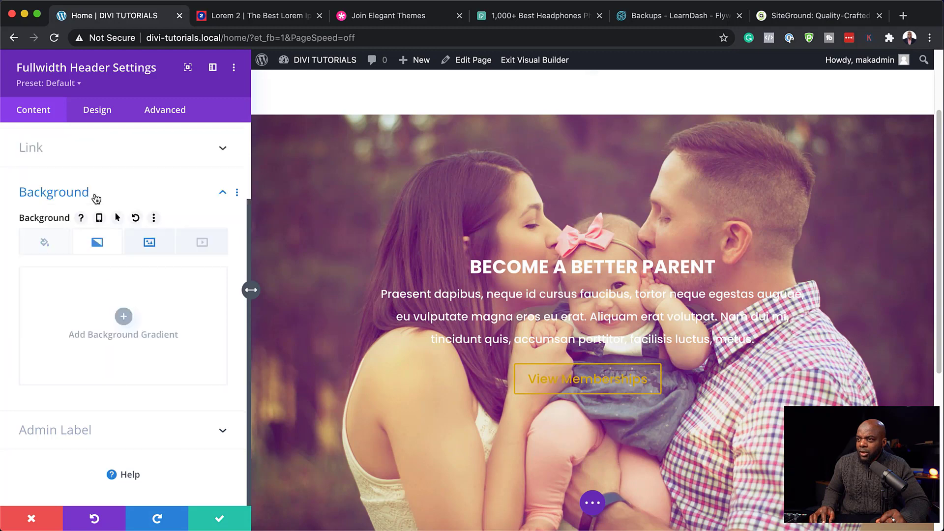
{"action": "left_click", "coordinate": [124, 317]}
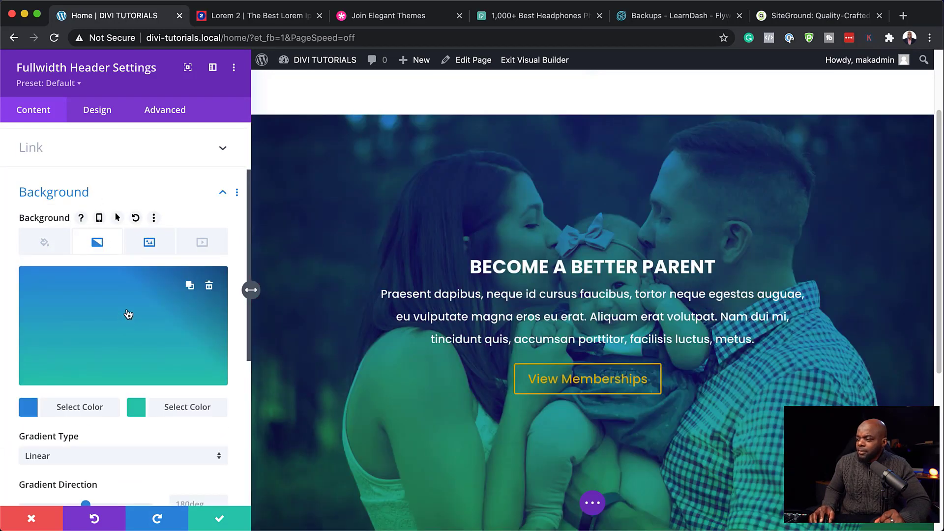
Step: Set the gradient colours to transparent and black and adjust the gradient angle
{"action": "left_click", "coordinate": [28, 408]}
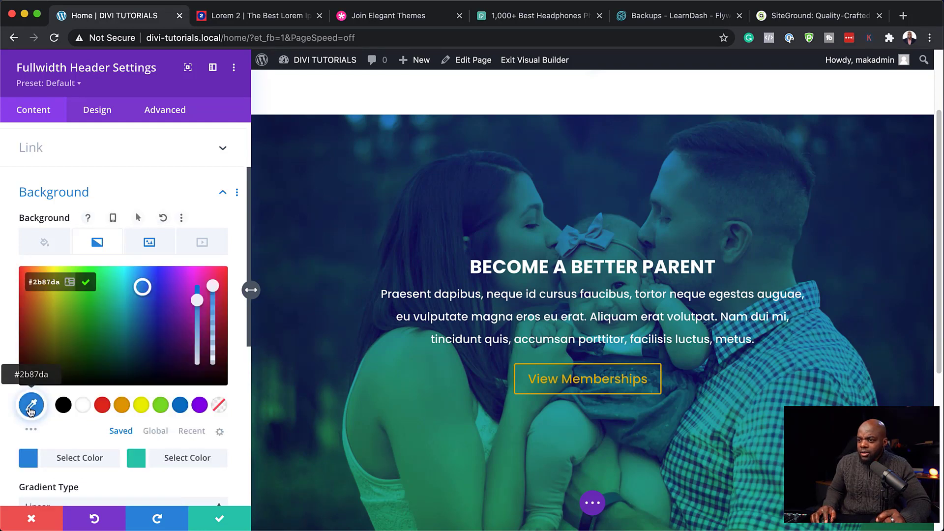
{"action": "left_click", "coordinate": [220, 407]}
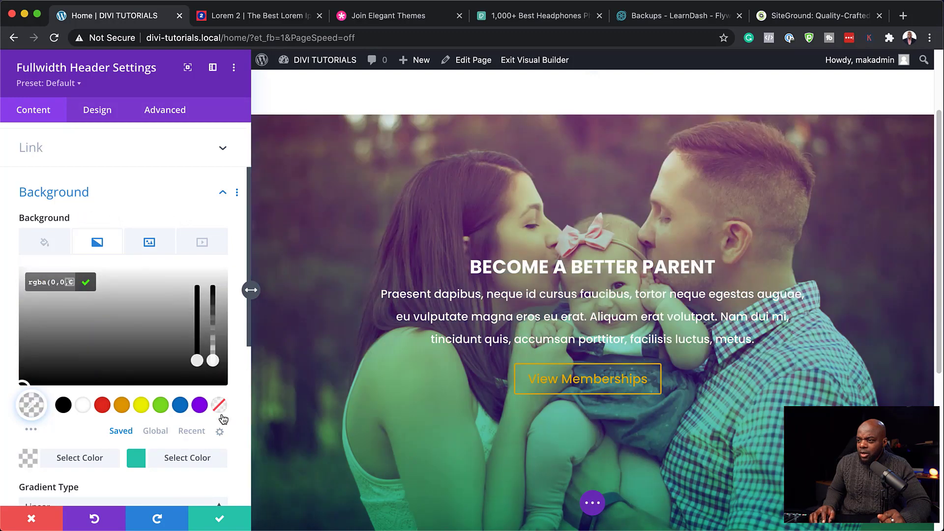
{"action": "left_click", "coordinate": [137, 461]}
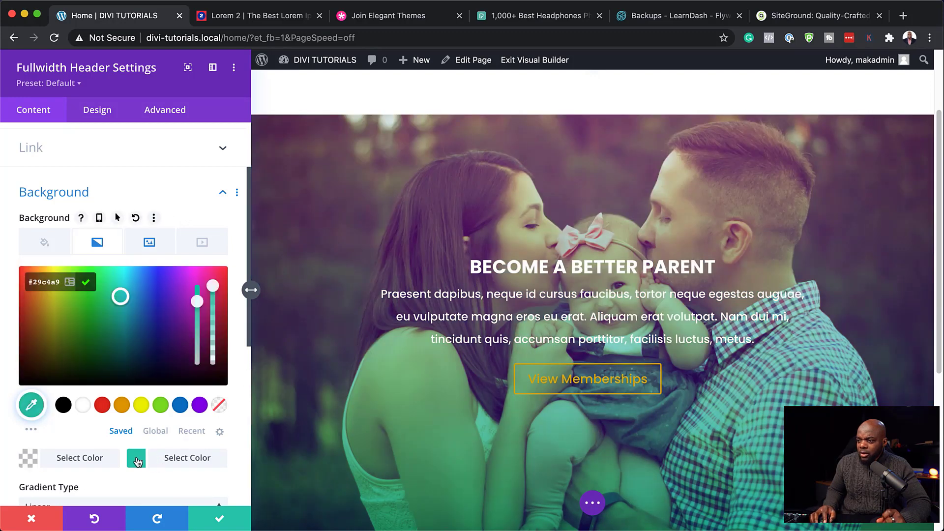
{"action": "left_click", "coordinate": [63, 407]}
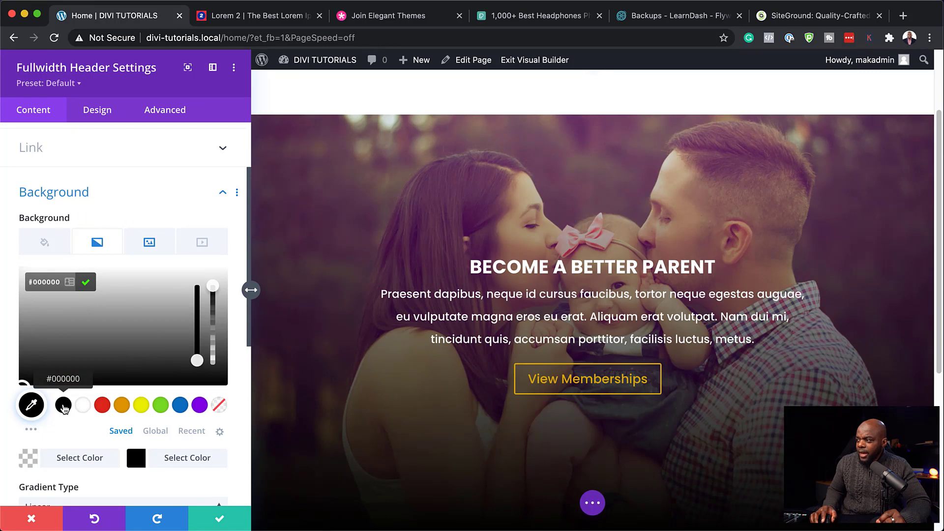
{"action": "scroll", "coordinate": [234, 414], "scroll_direction": "down", "scroll_amount": 2}
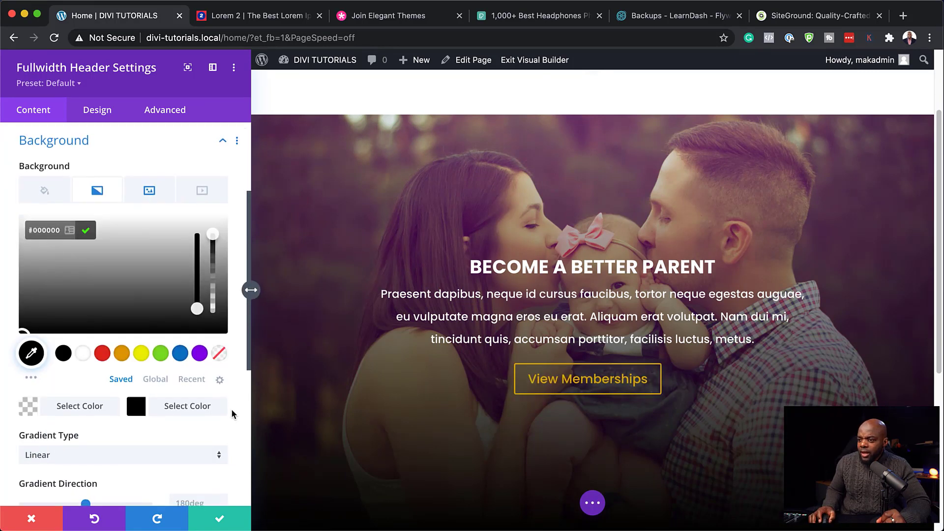
{"action": "scroll", "coordinate": [233, 414], "scroll_direction": "down", "scroll_amount": 2}
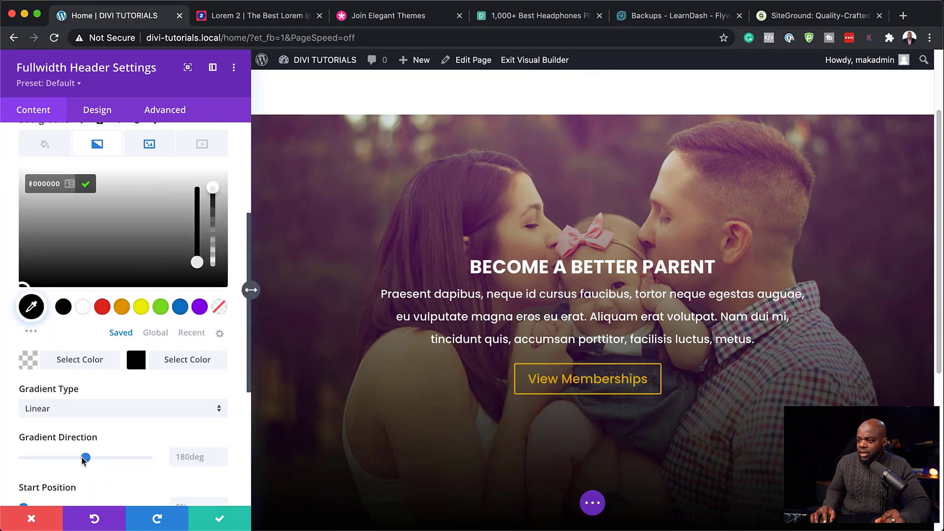
{"action": "mouse_move", "coordinate": [85, 458]}
{"action": "left_mouse_down"}
{"action": "mouse_move", "coordinate": [39, 458]}
{"action": "mouse_move", "coordinate": [112, 457]}
{"action": "mouse_move", "coordinate": [85, 447]}
{"action": "left_mouse_up"}
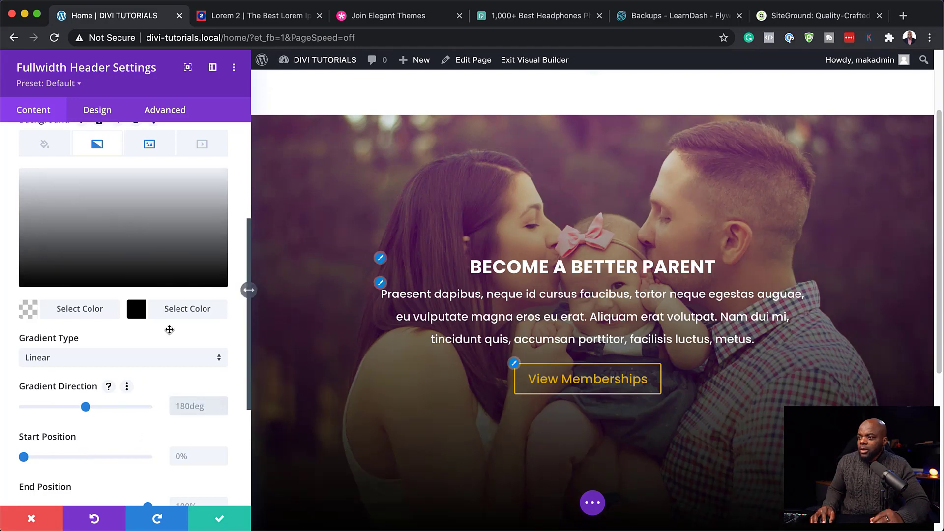
Step: Change the gradient start colour to mid grey, with start position 20% and end 80%
{"action": "left_click", "coordinate": [28, 309]}
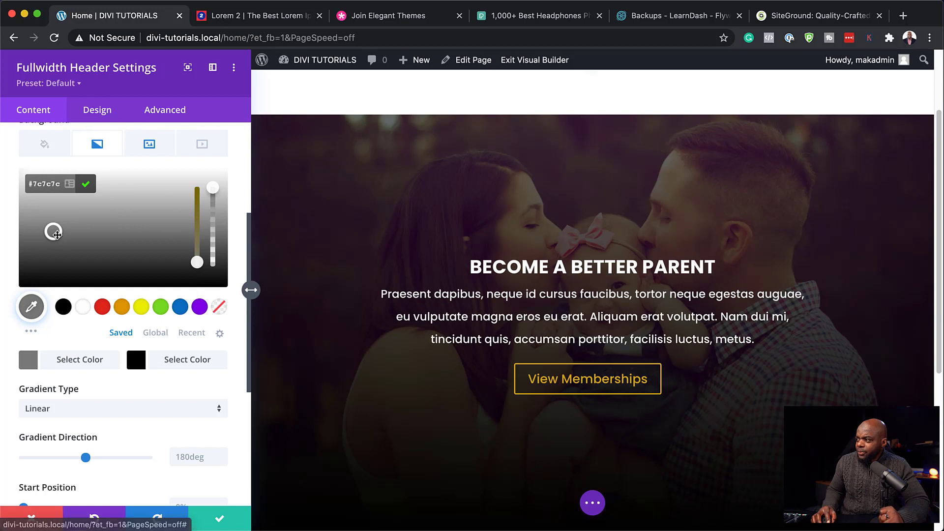
{"action": "left_click_drag", "start_coordinate": [56, 233], "coordinate": [53, 232]}
{"action": "scroll", "coordinate": [175, 361], "scroll_direction": "down", "scroll_amount": 5}
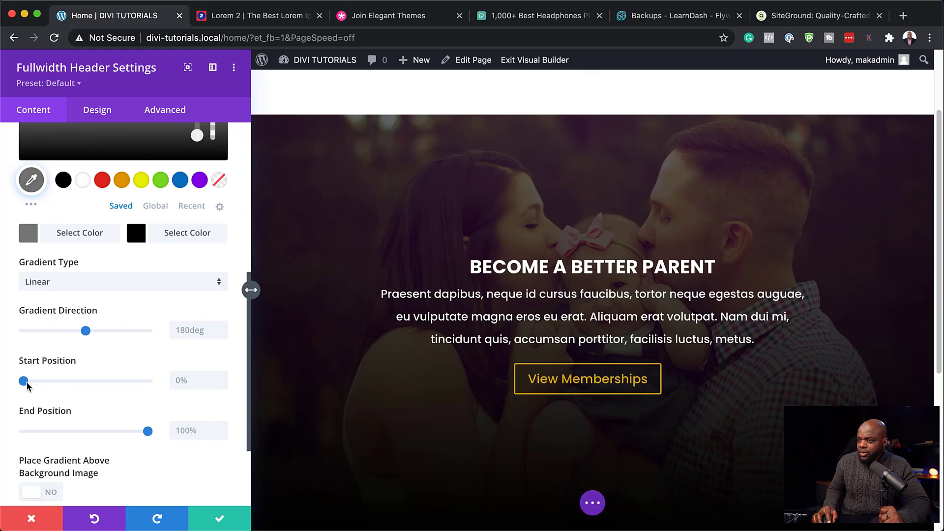
{"action": "mouse_move", "coordinate": [27, 386]}
{"action": "left_mouse_down"}
{"action": "mouse_move", "coordinate": [72, 384]}
{"action": "mouse_move", "coordinate": [21, 379]}
{"action": "left_mouse_up"}
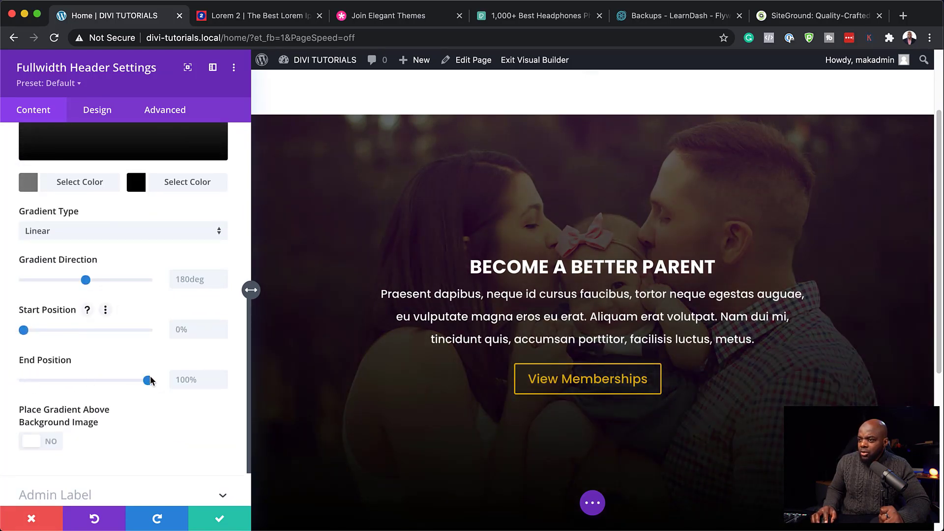
{"action": "mouse_move", "coordinate": [148, 381]}
{"action": "left_mouse_down"}
{"action": "mouse_move", "coordinate": [55, 381]}
{"action": "mouse_move", "coordinate": [129, 381]}
{"action": "left_mouse_up"}
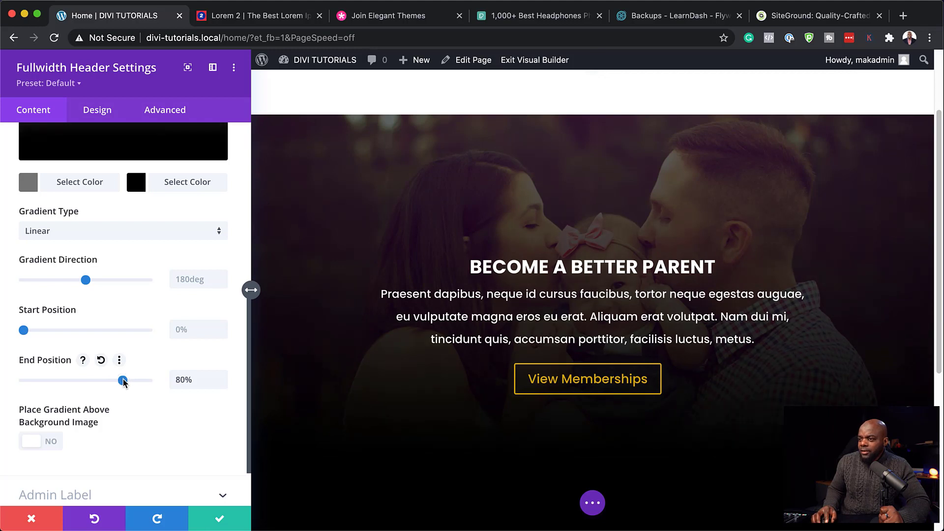
{"action": "left_click_drag", "start_coordinate": [26, 332], "coordinate": [48, 331]}
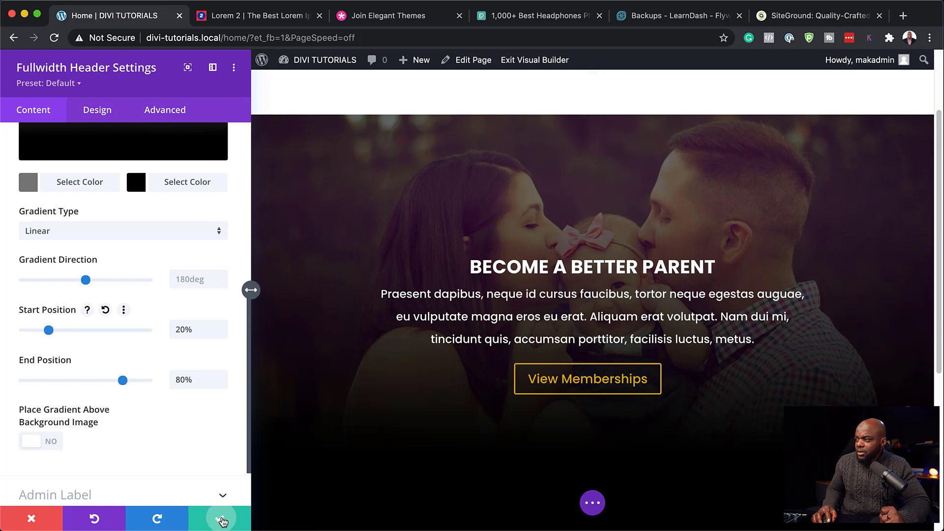
Step: Save the fullwidth header settings and delete the empty section above the hero
{"action": "left_click", "coordinate": [222, 520]}
{"action": "scroll", "coordinate": [342, 224], "scroll_direction": "up", "scroll_amount": 3}
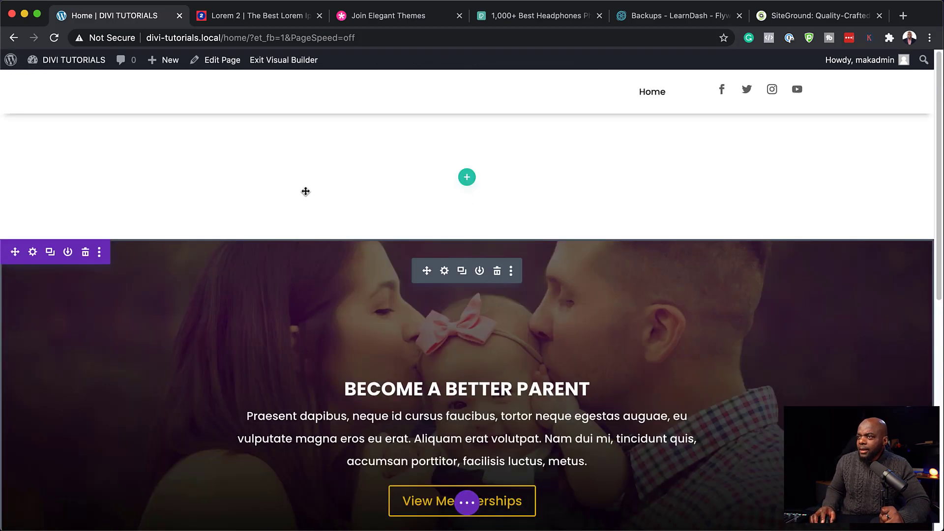
{"action": "left_click", "coordinate": [85, 128]}
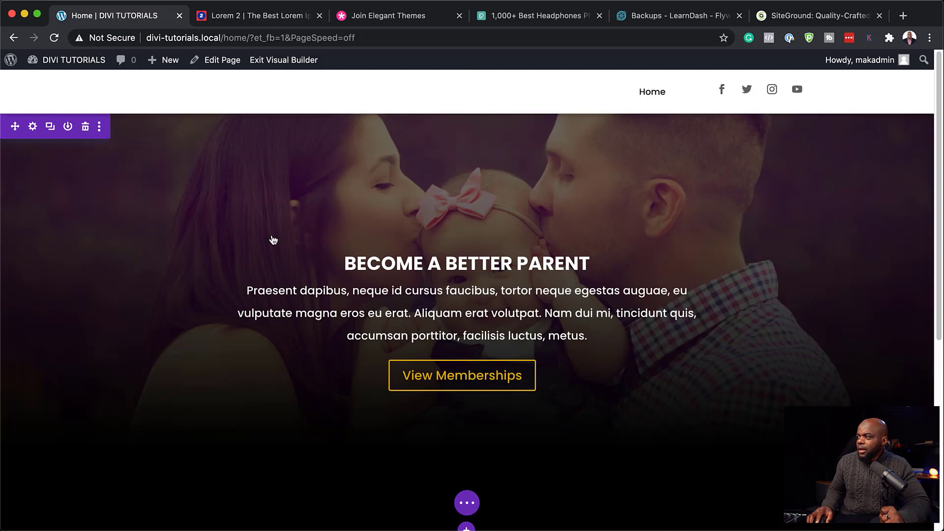
Step: Add a regular section with a one-column row below the hero
{"action": "scroll", "coordinate": [517, 204], "scroll_direction": "down", "scroll_amount": 5}
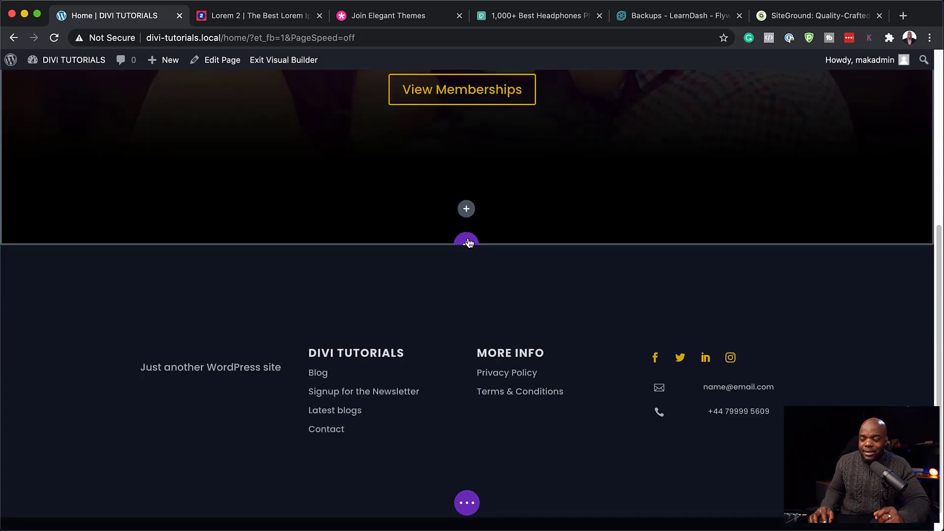
{"action": "left_click", "coordinate": [468, 242]}
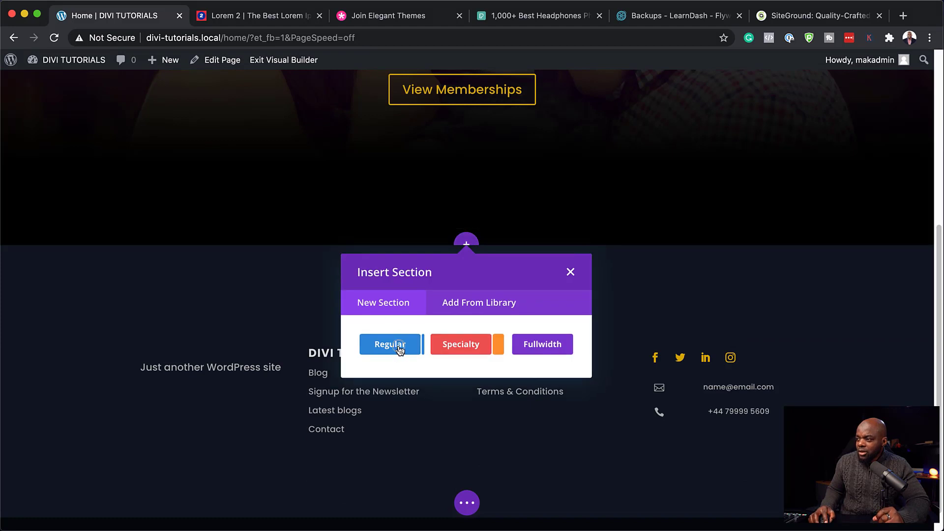
{"action": "left_click", "coordinate": [400, 348]}
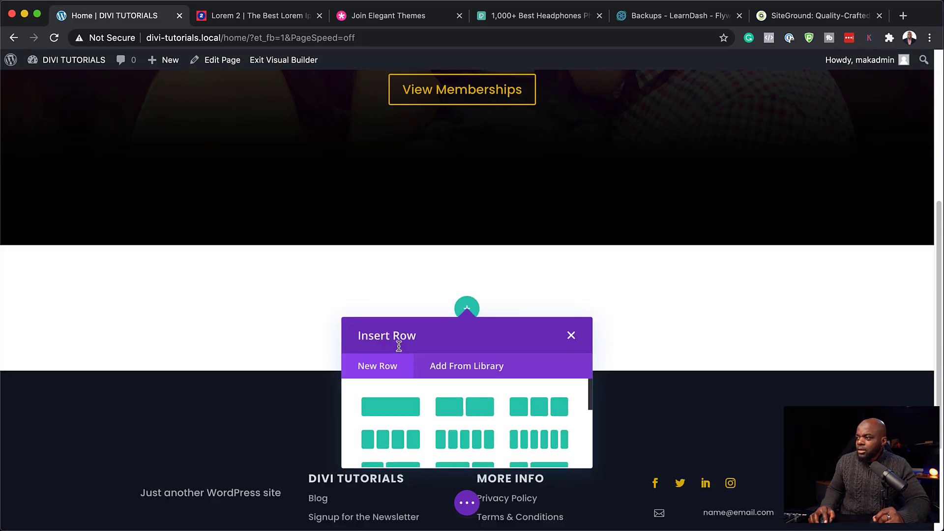
{"action": "left_click", "coordinate": [400, 408]}
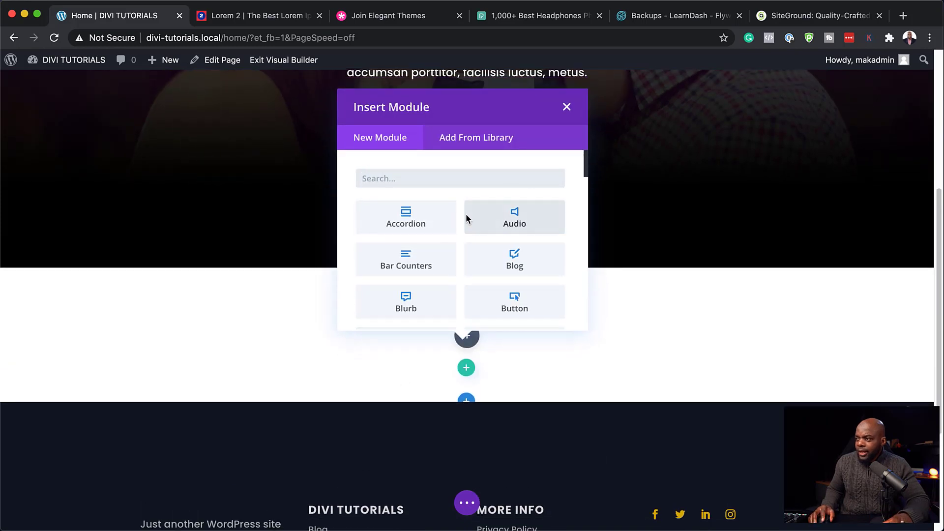
Step: Add a Text module whose body reads 'Why You Should Become A Member'
{"action": "type", "text": "text"}
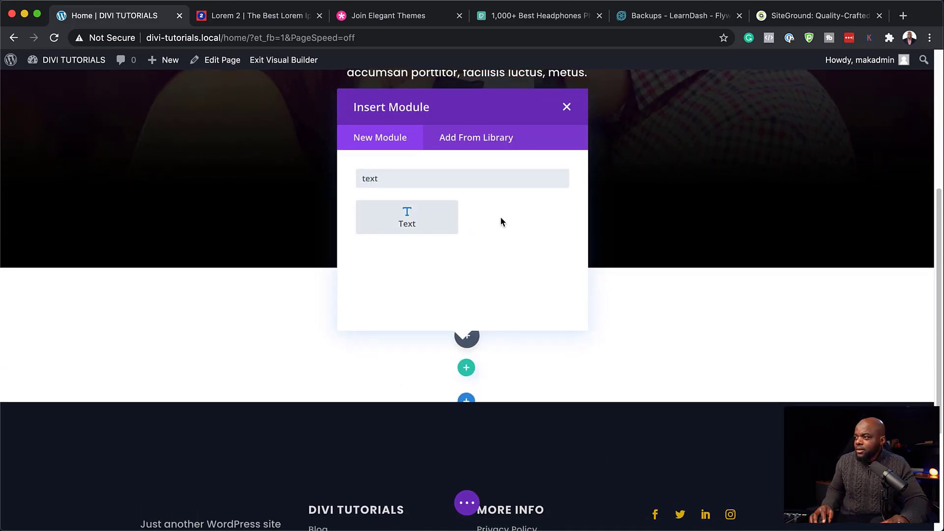
{"action": "left_click", "coordinate": [455, 224]}
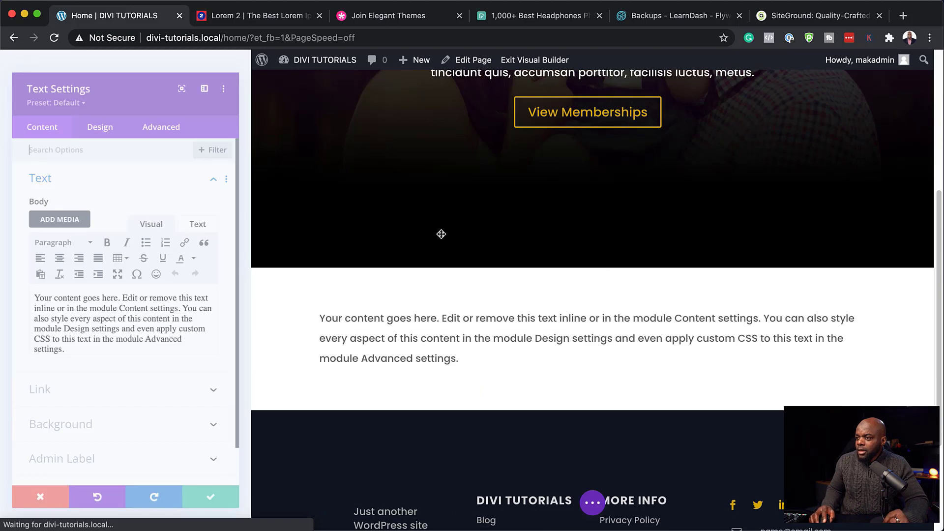
{"action": "left_click_drag", "start_coordinate": [168, 375], "coordinate": [6, 274]}
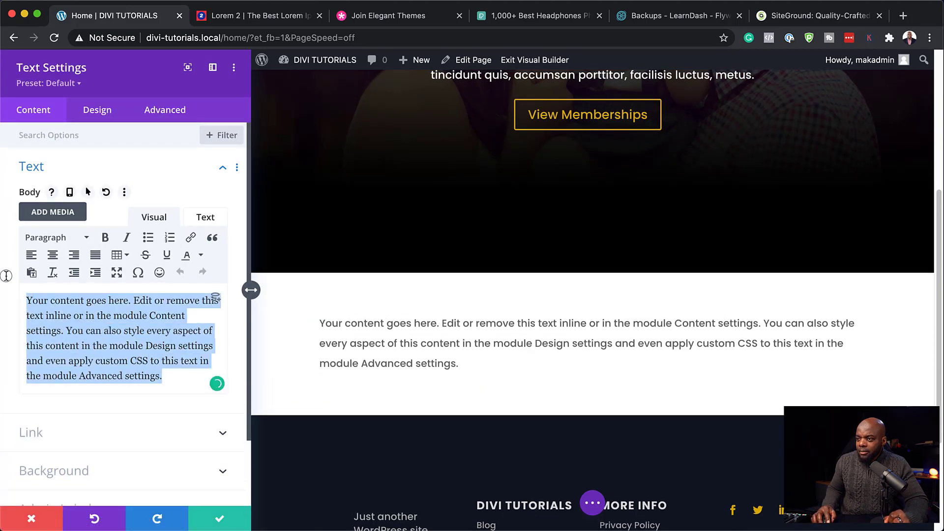
{"action": "type", "text": "Be"}
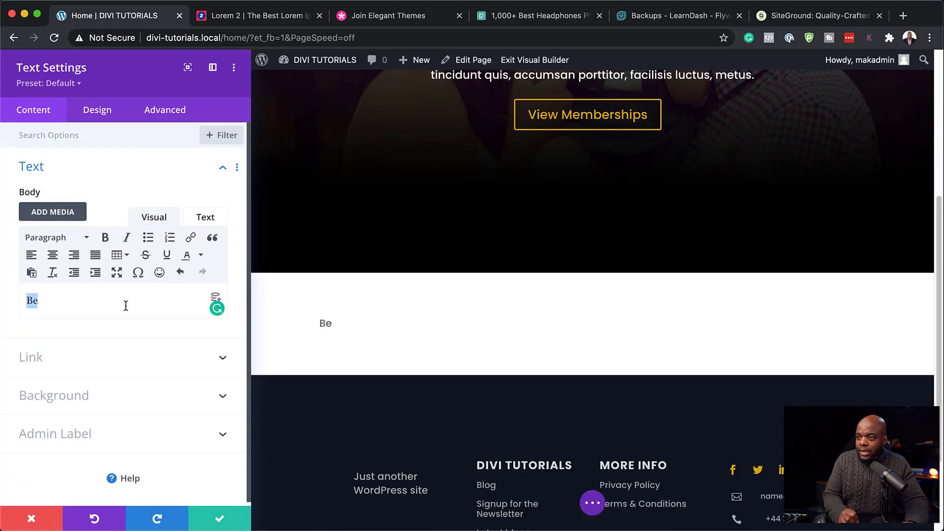
{"action": "type", "text": "Why You Should Become A Member"}
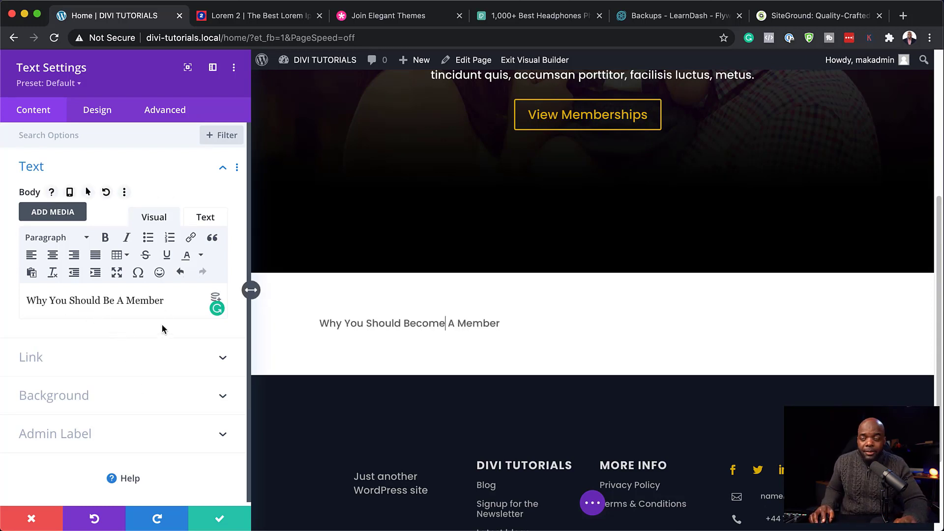
Step: Centre the heading text and make it all uppercase
{"action": "left_click", "coordinate": [107, 115]}
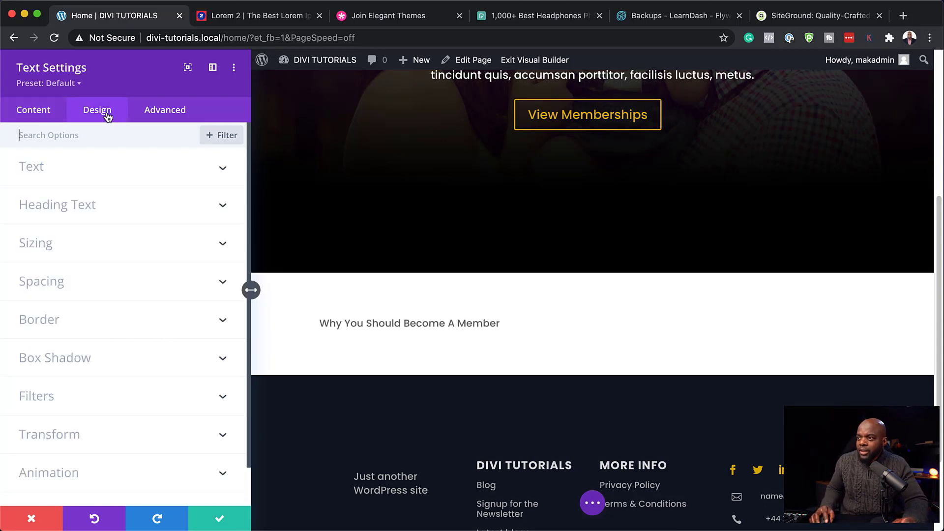
{"action": "left_click", "coordinate": [33, 166]}
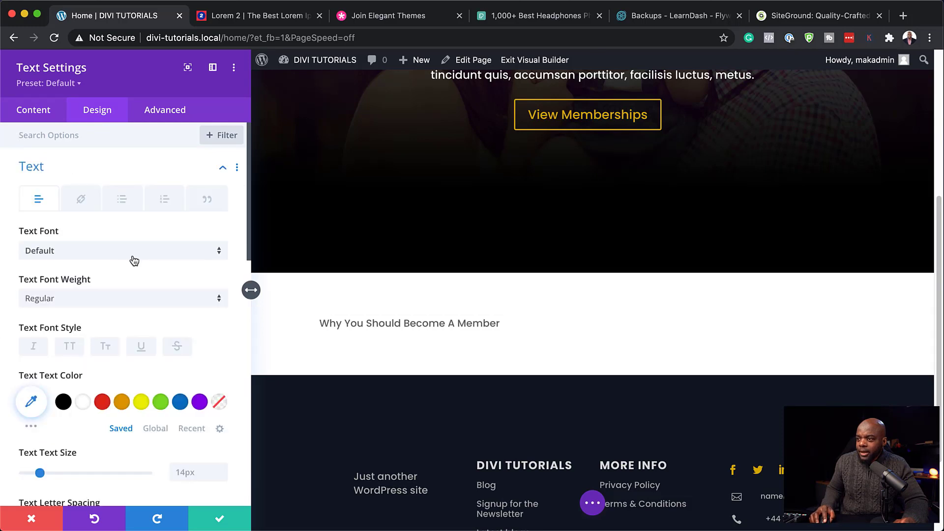
{"action": "scroll", "coordinate": [143, 375], "scroll_direction": "down", "scroll_amount": 10}
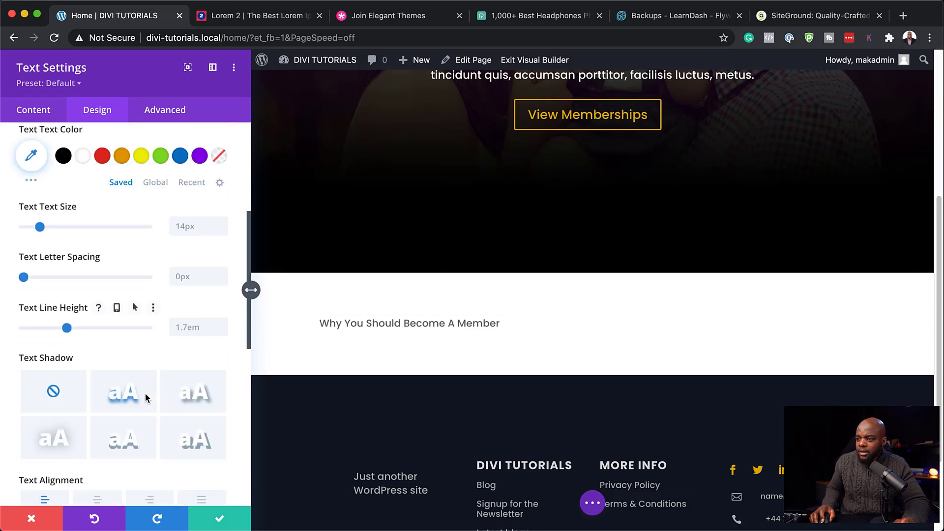
{"action": "scroll", "coordinate": [146, 398], "scroll_direction": "down", "scroll_amount": 8}
{"action": "left_click", "coordinate": [98, 297]}
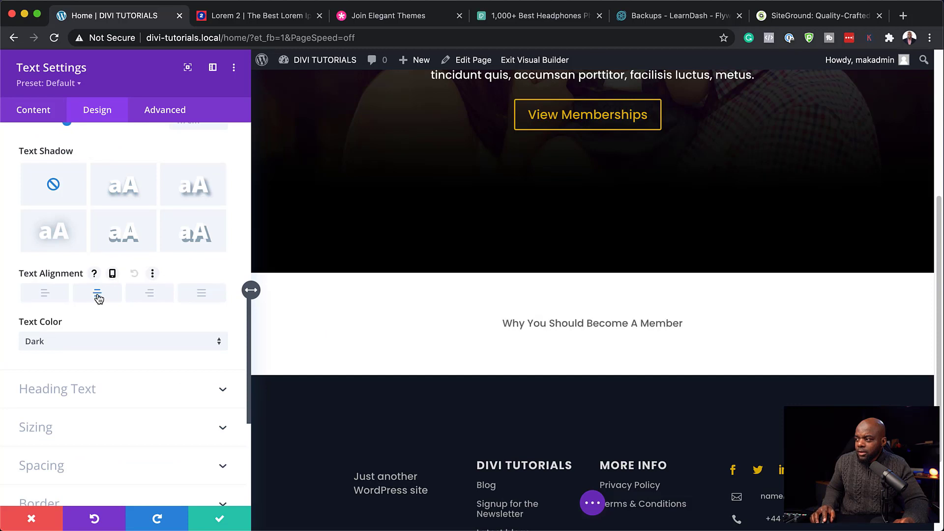
{"action": "scroll", "coordinate": [126, 365], "scroll_direction": "up", "scroll_amount": 18}
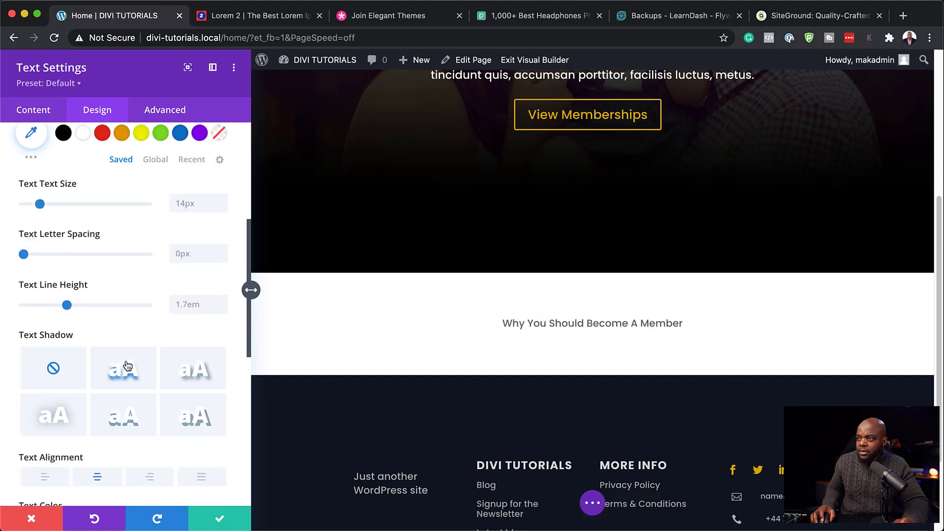
{"action": "left_click", "coordinate": [69, 347]}
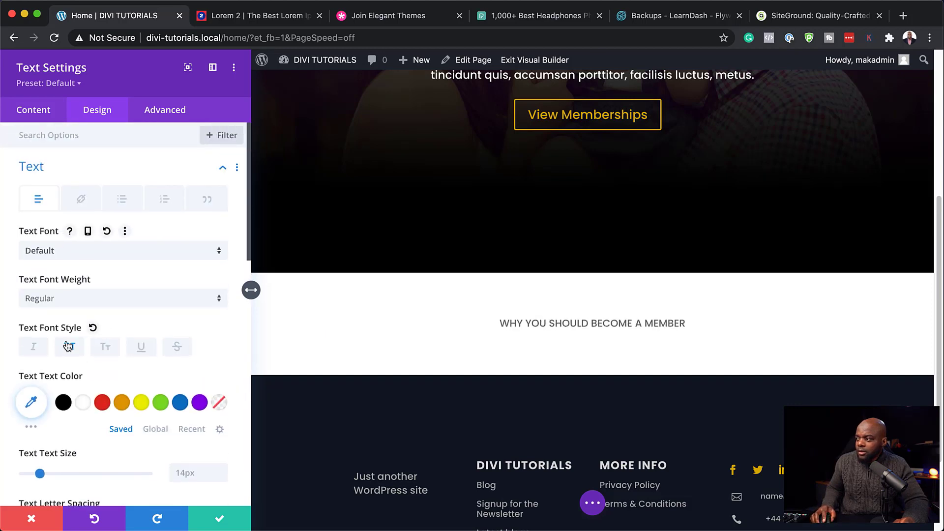
Step: Set the heading to 19px, 3px letter spacing and bold, then save the module
{"action": "scroll", "coordinate": [90, 361], "scroll_direction": "down", "scroll_amount": 3}
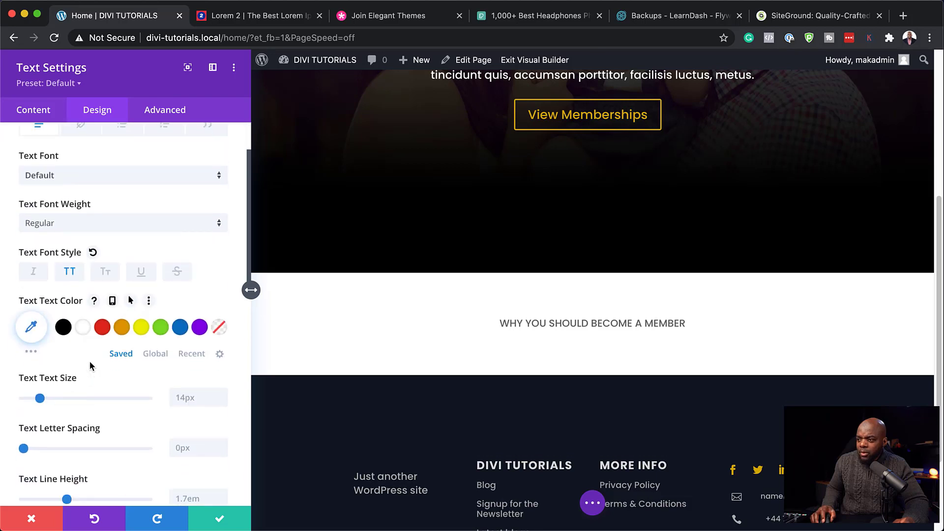
{"action": "left_click_drag", "start_coordinate": [39, 401], "coordinate": [46, 402]}
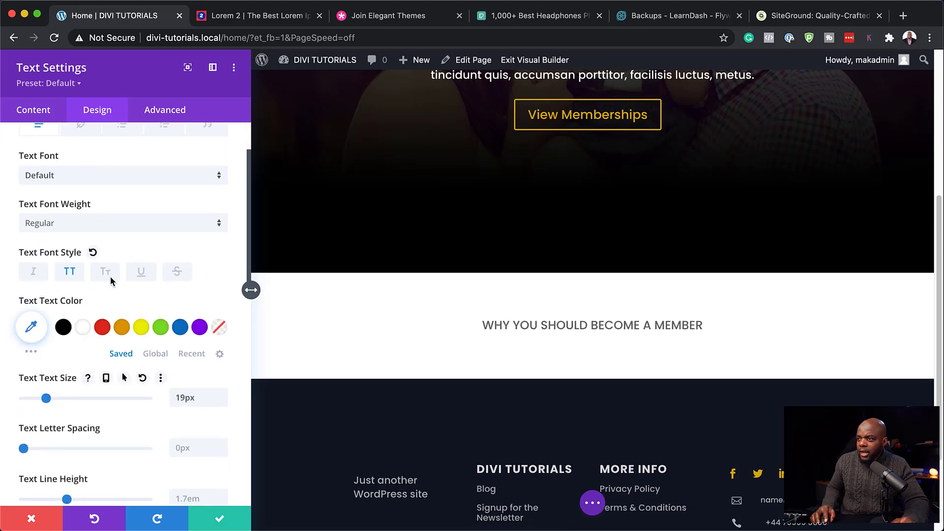
{"action": "scroll", "coordinate": [166, 373], "scroll_direction": "down", "scroll_amount": 4}
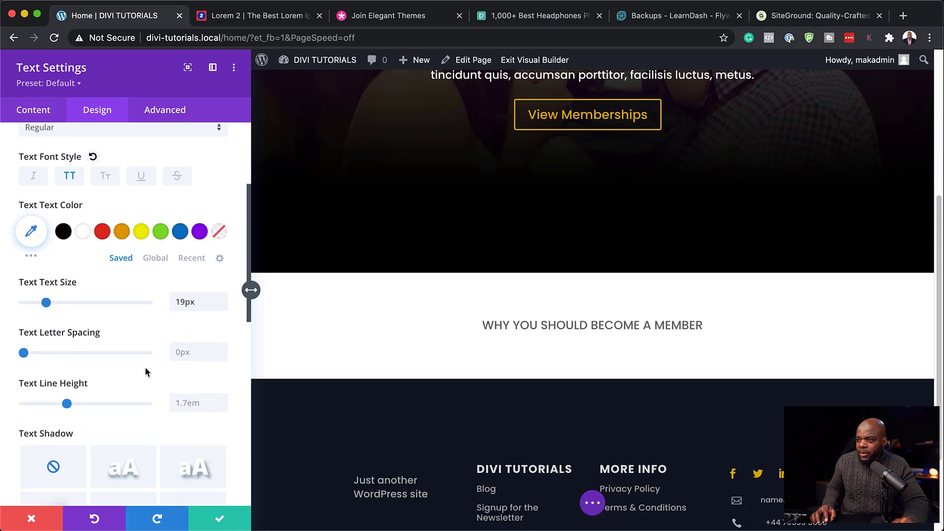
{"action": "left_click_drag", "start_coordinate": [24, 353], "coordinate": [27, 352]}
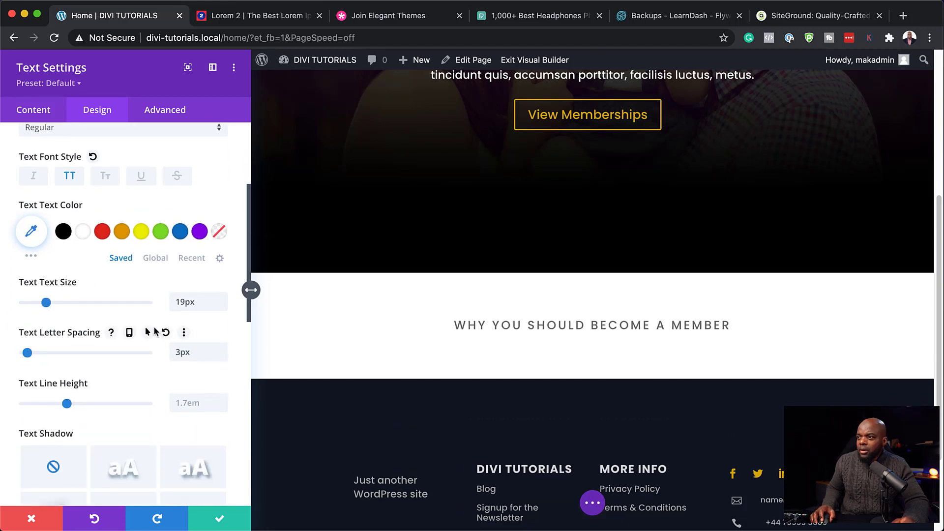
{"action": "scroll", "coordinate": [155, 332], "scroll_direction": "up", "scroll_amount": 4}
{"action": "left_click", "coordinate": [130, 268]}
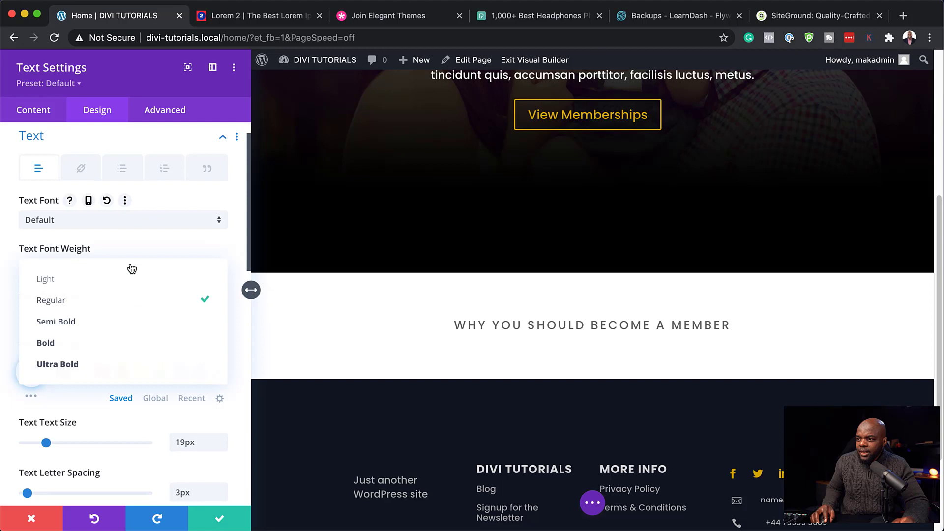
{"action": "left_click", "coordinate": [121, 343]}
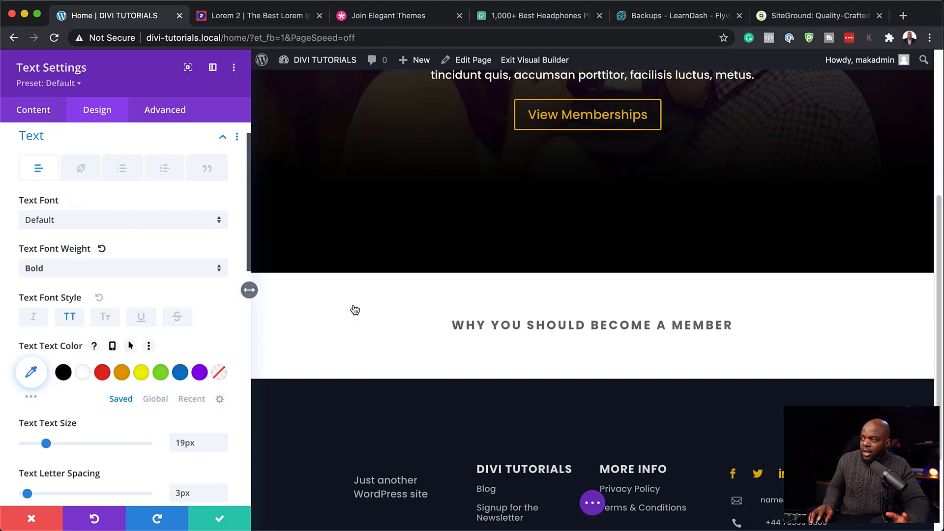
{"action": "left_click", "coordinate": [221, 521]}
{"action": "scroll", "coordinate": [588, 262], "scroll_direction": "down", "scroll_amount": 2}
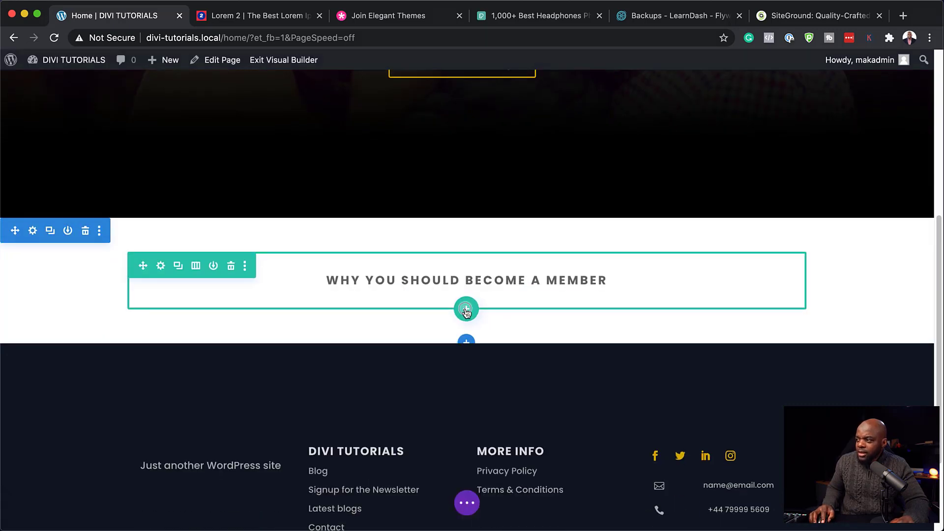
Step: Add a three-column row under the heading with a Blurb module in its first column
{"action": "left_click", "coordinate": [466, 309]}
{"action": "left_click", "coordinate": [549, 185]}
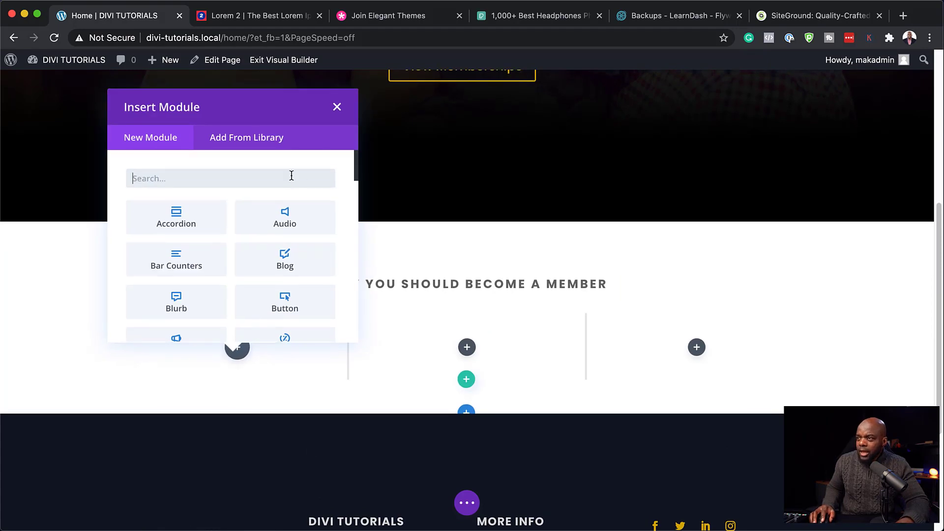
{"action": "type", "text": "blur"}
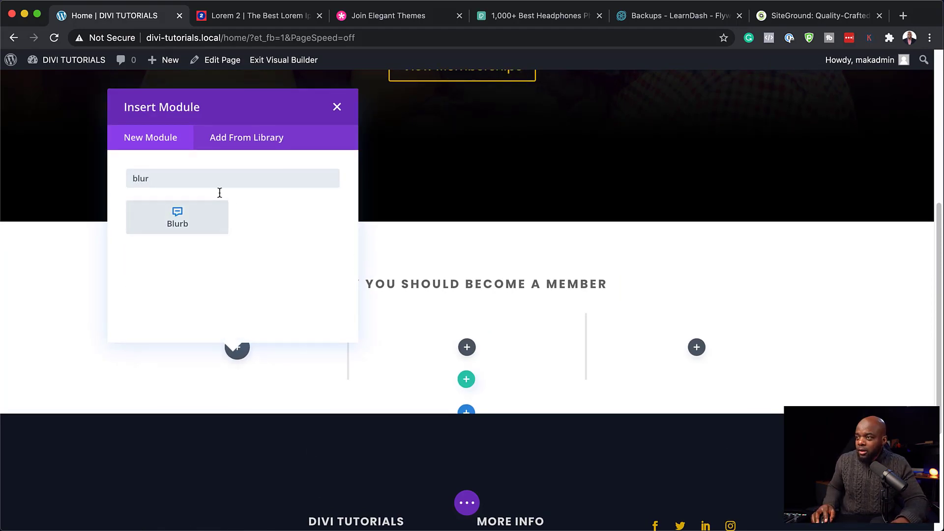
{"action": "left_click", "coordinate": [203, 206]}
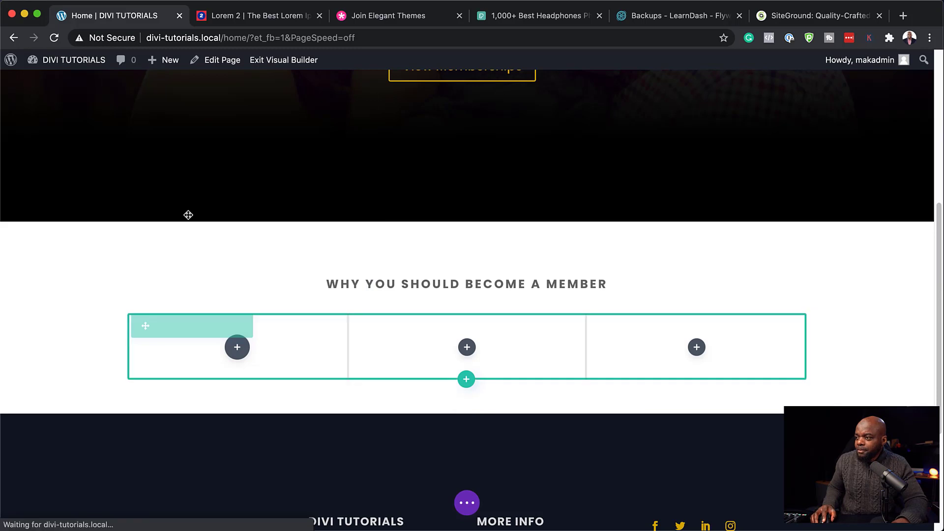
{"action": "scroll", "coordinate": [387, 379], "scroll_direction": "down", "scroll_amount": 3}
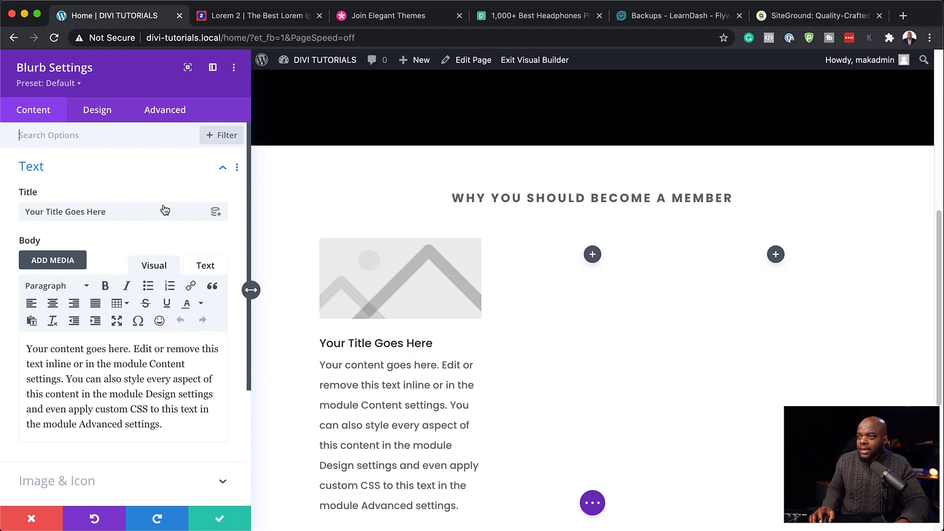
Step: Title the first blurb 'Feature One' and replace its image with a document icon
{"action": "triple_click", "coordinate": [135, 213]}
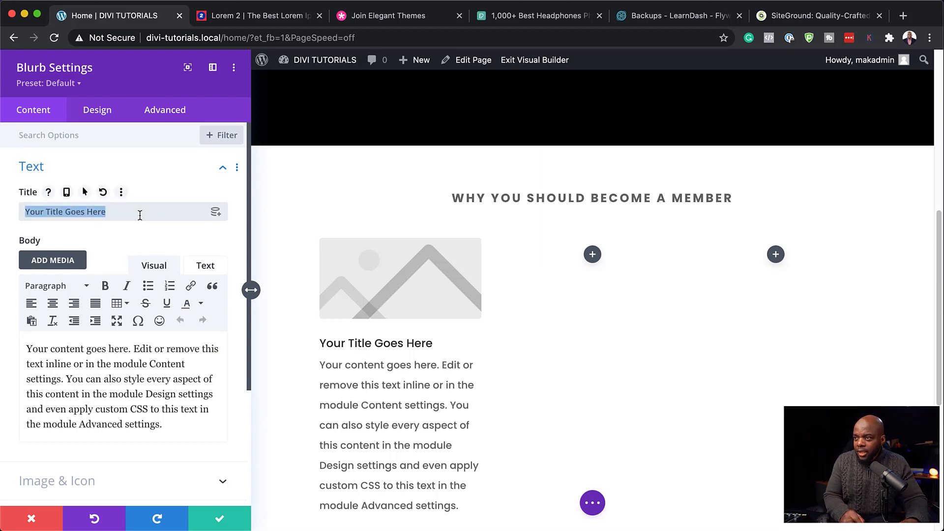
{"action": "type", "text": "Feature One"}
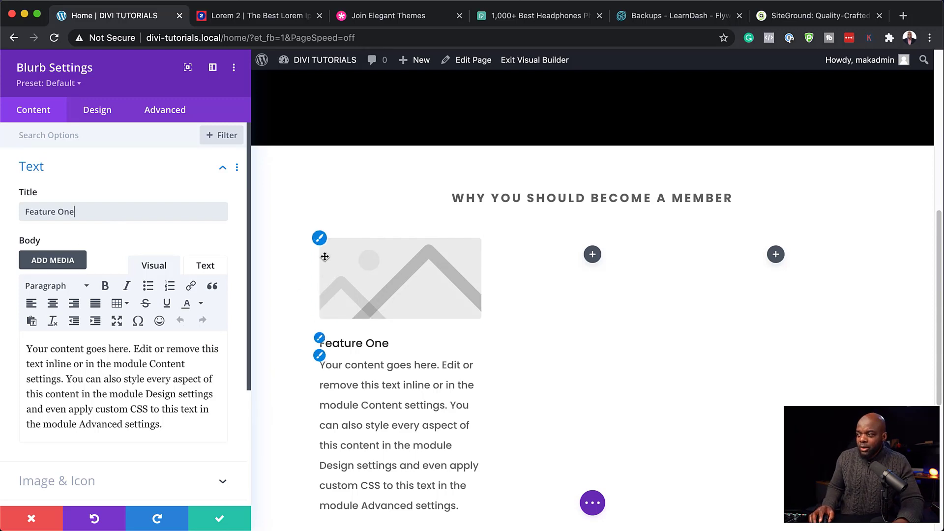
{"action": "scroll", "coordinate": [142, 382], "scroll_direction": "down", "scroll_amount": 3}
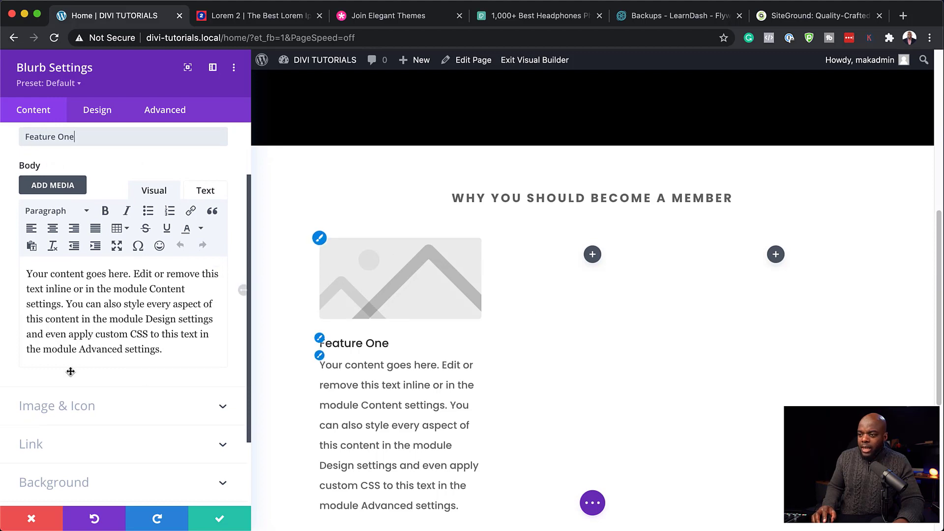
{"action": "left_click", "coordinate": [90, 412]}
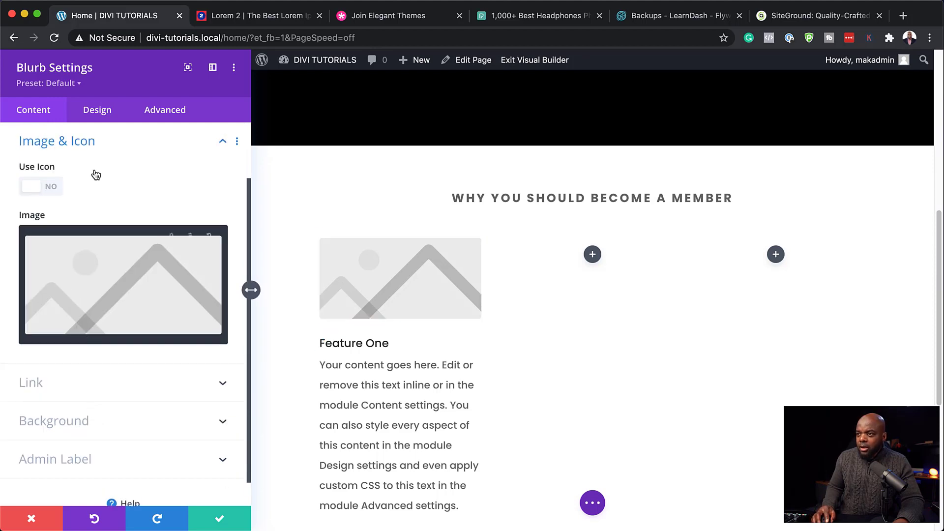
{"action": "left_click", "coordinate": [50, 188]}
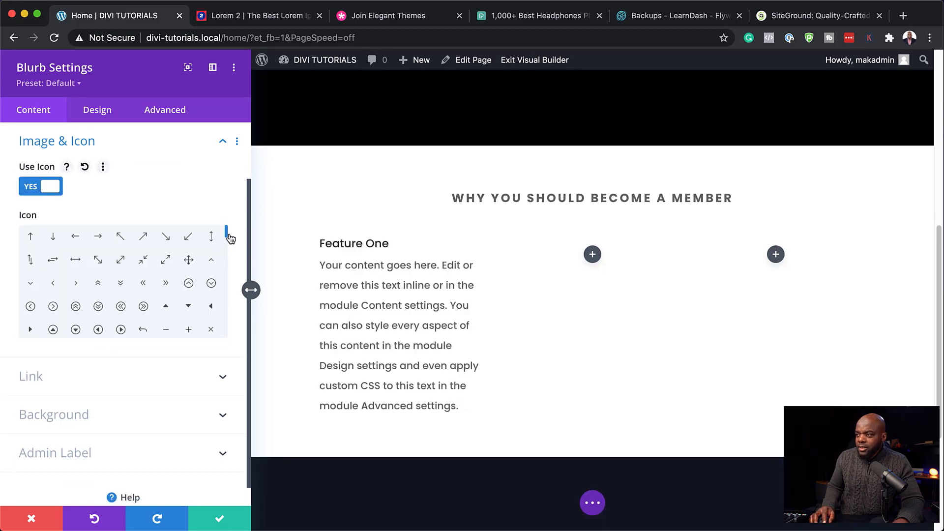
{"action": "left_click_drag", "start_coordinate": [226, 239], "coordinate": [228, 252]}
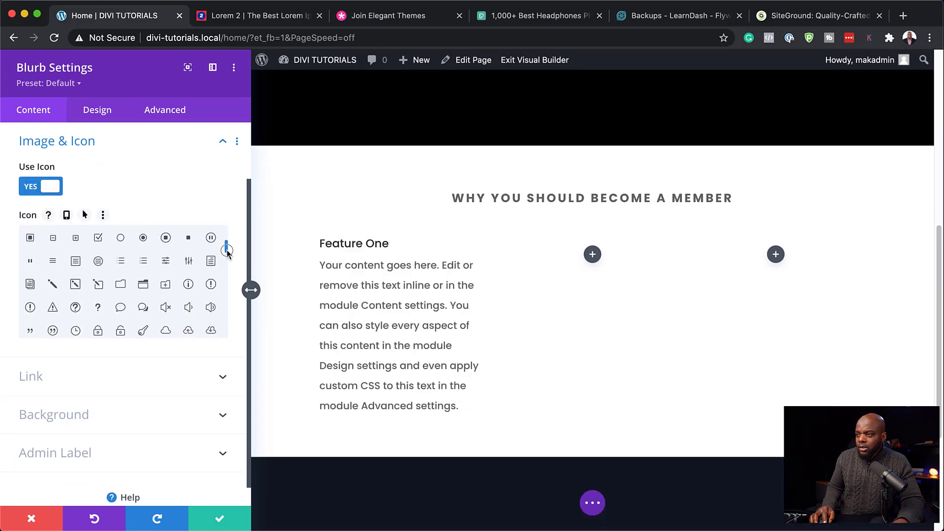
{"action": "left_click", "coordinate": [30, 285]}
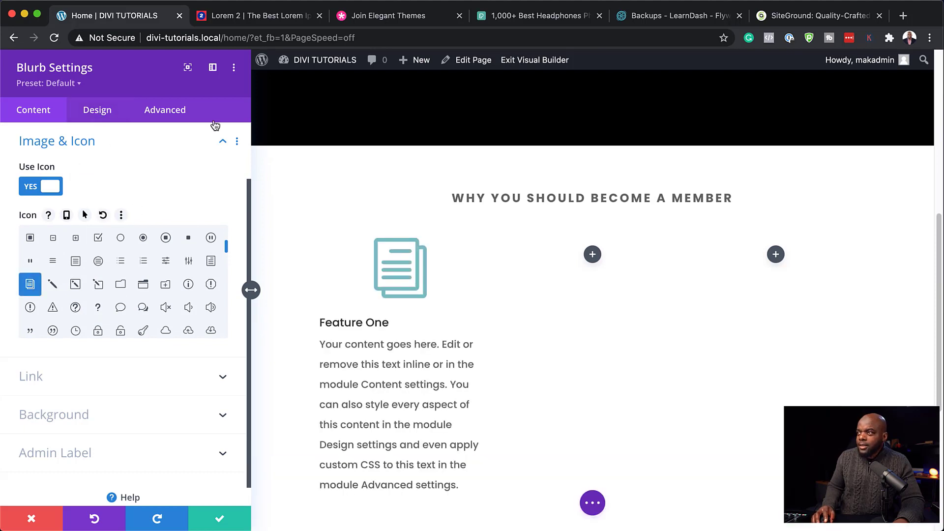
Step: Copy the 'Morbi in sem' lorem ipsum paragraph from the lorem2.com page
{"action": "left_click", "coordinate": [284, 16]}
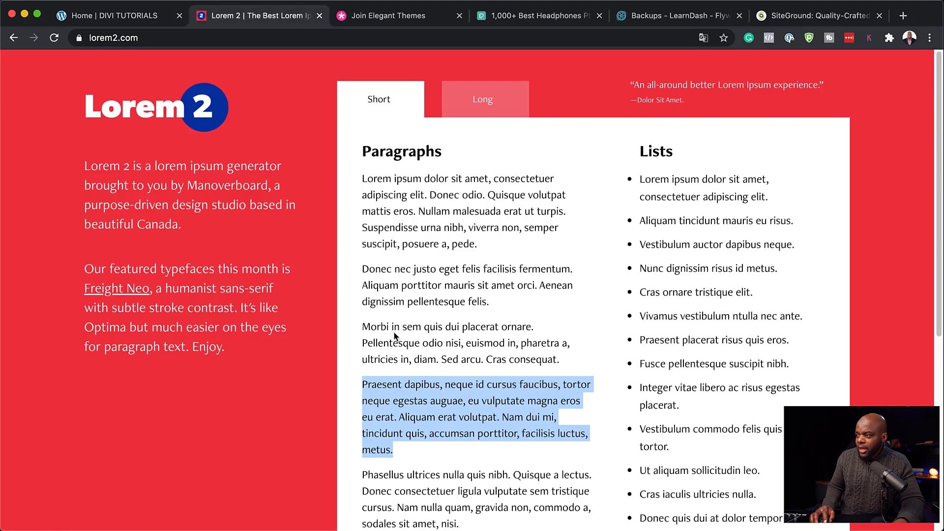
{"action": "left_click_drag", "start_coordinate": [363, 327], "coordinate": [571, 356]}
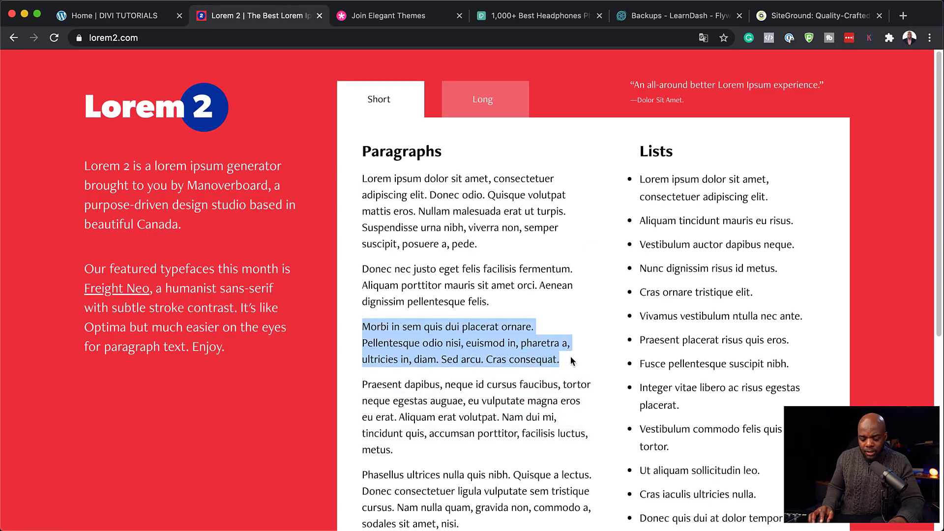
{"action": "left_click", "coordinate": [162, 16]}
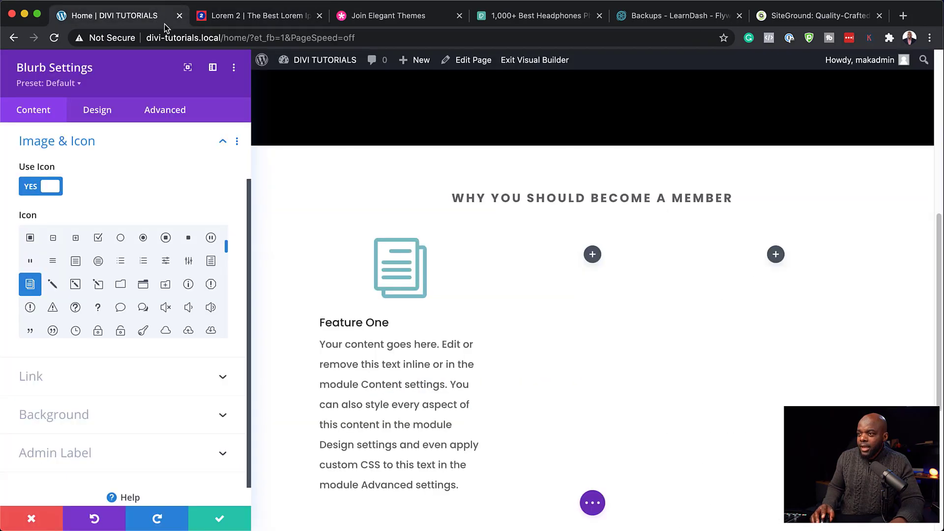
Step: Paste the 'Morbi in sem' lorem ipsum paragraph over the Feature One blurb's placeholder body text
{"action": "scroll", "coordinate": [131, 251], "scroll_direction": "up", "scroll_amount": 5}
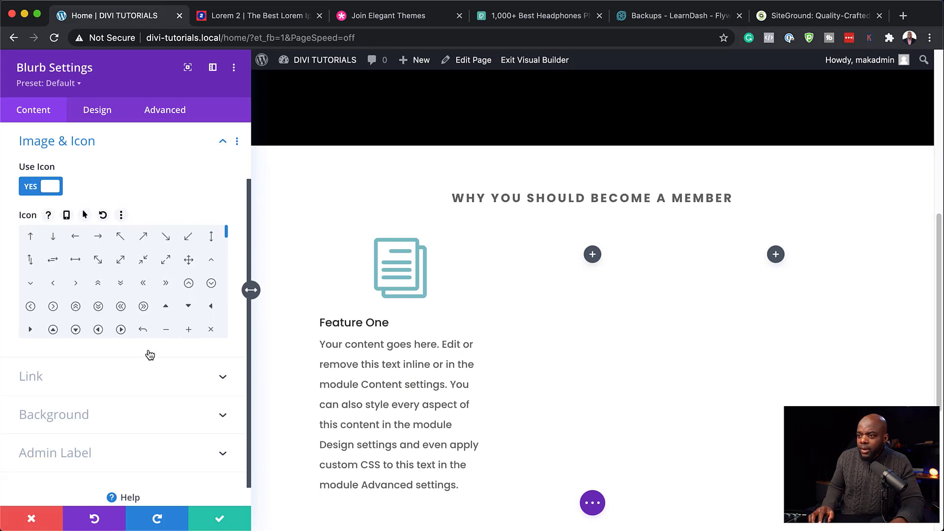
{"action": "scroll", "coordinate": [150, 354], "scroll_direction": "down", "scroll_amount": 1}
{"action": "scroll", "coordinate": [177, 191], "scroll_direction": "up", "scroll_amount": 3}
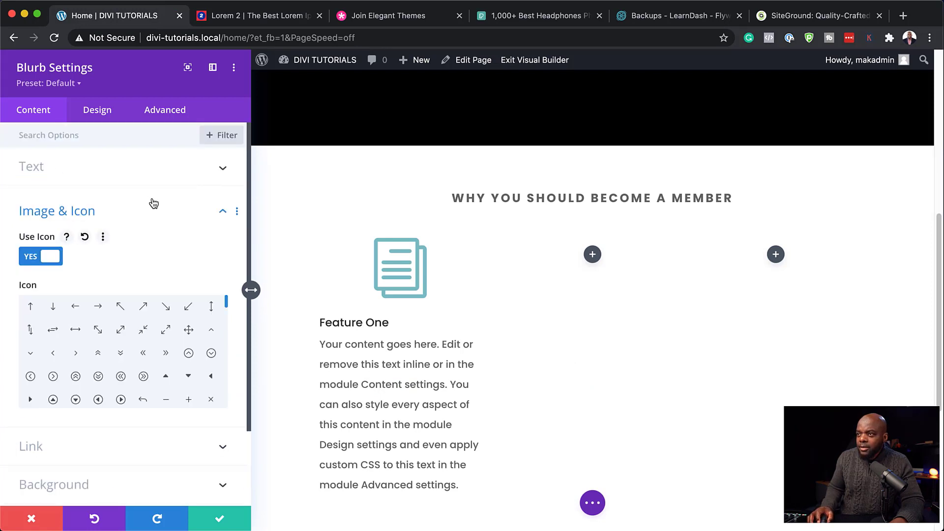
{"action": "left_click", "coordinate": [137, 172]}
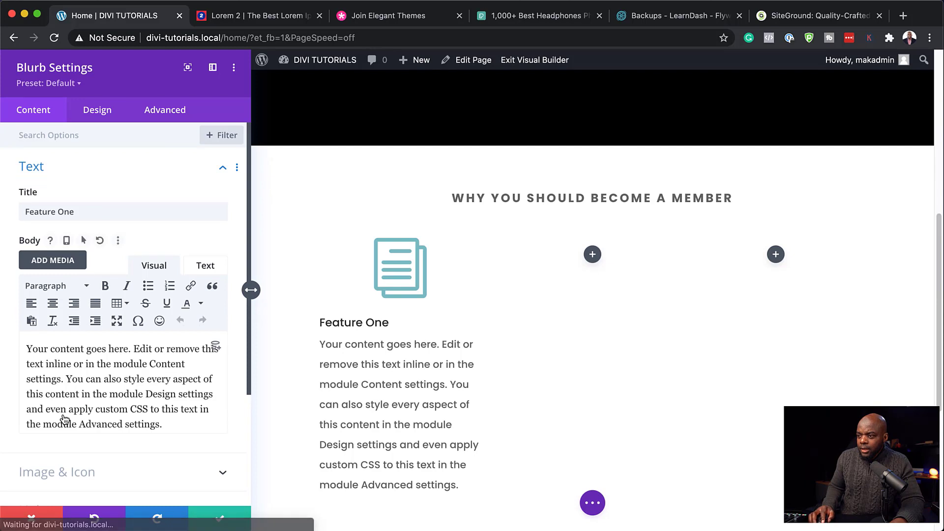
{"action": "left_click_drag", "start_coordinate": [176, 424], "coordinate": [24, 339]}
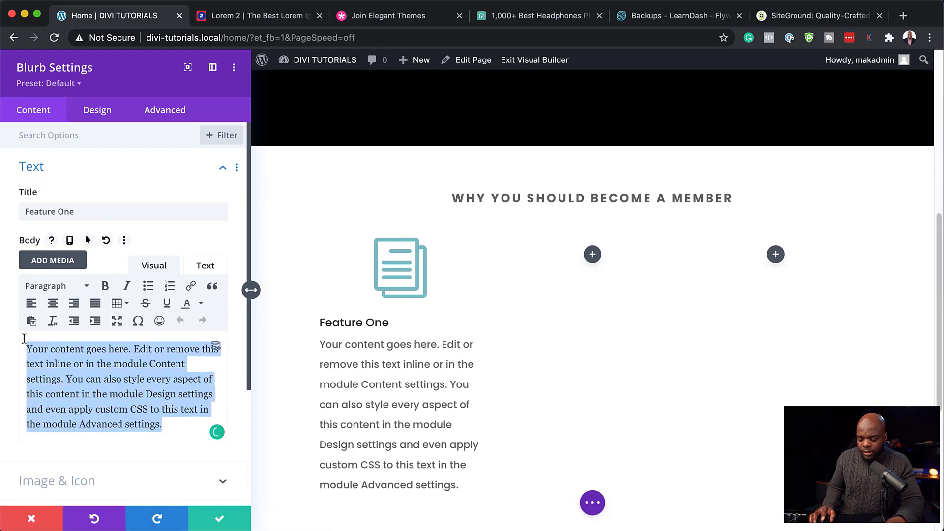
{"action": "type", "text": "Morbi in sem quis dui placerat ornare. Pellentesque odio nisi, euismod in, pharetra a, ultricies in, diam. Sed arcu. Cras consequat."}
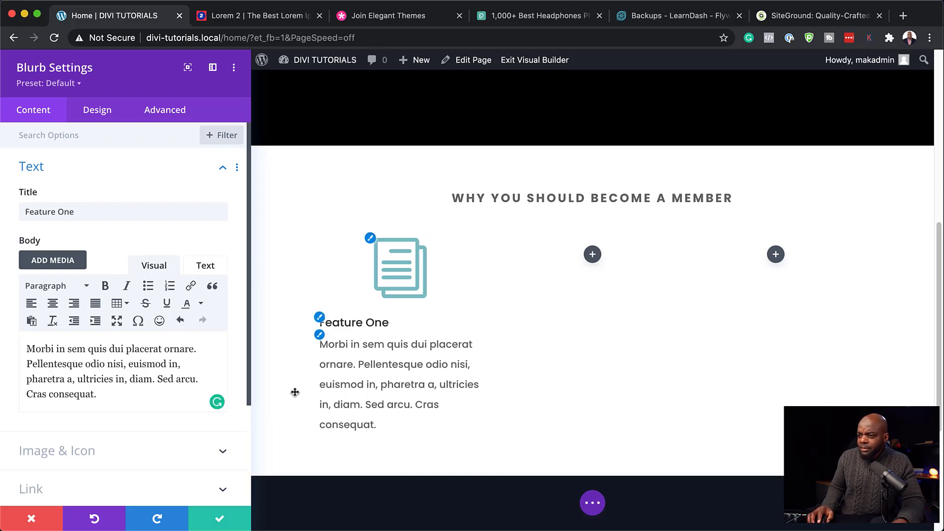
{"action": "scroll", "coordinate": [123, 401], "scroll_direction": "down", "scroll_amount": 5}
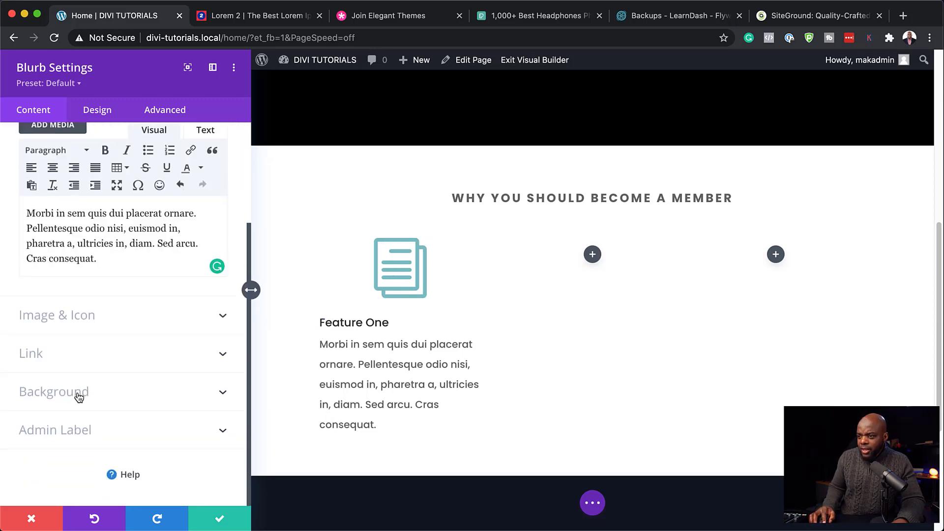
{"action": "left_click", "coordinate": [77, 397]}
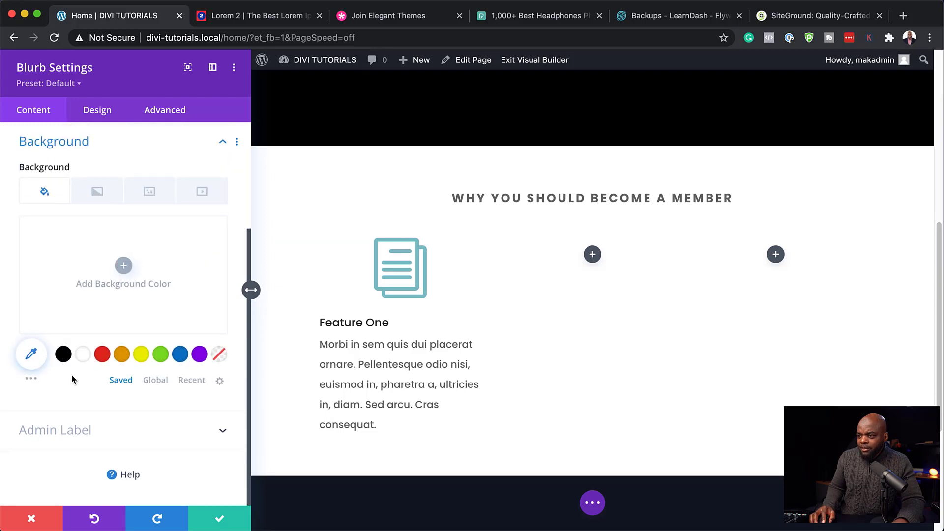
Step: Set the Feature One blurb background to the pink #cc5a71 global palette colour
{"action": "left_click", "coordinate": [152, 383]}
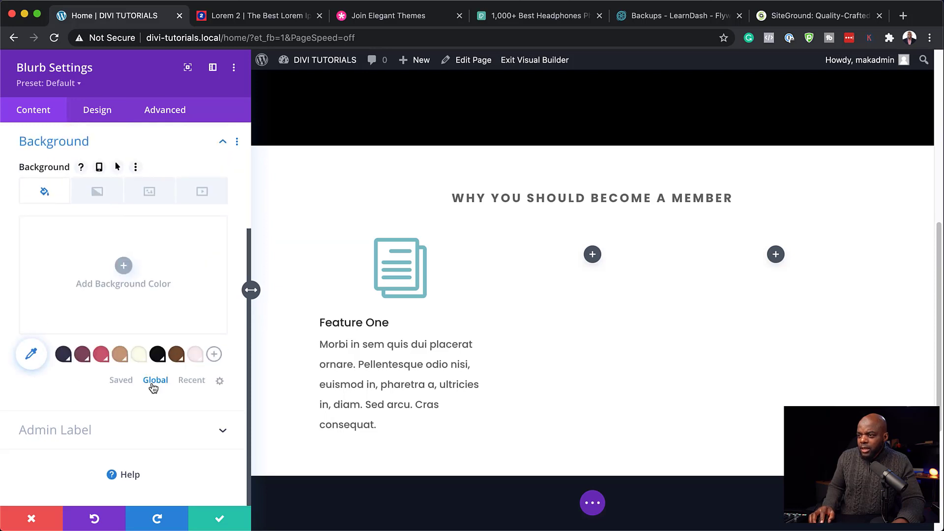
{"action": "left_click", "coordinate": [120, 354]}
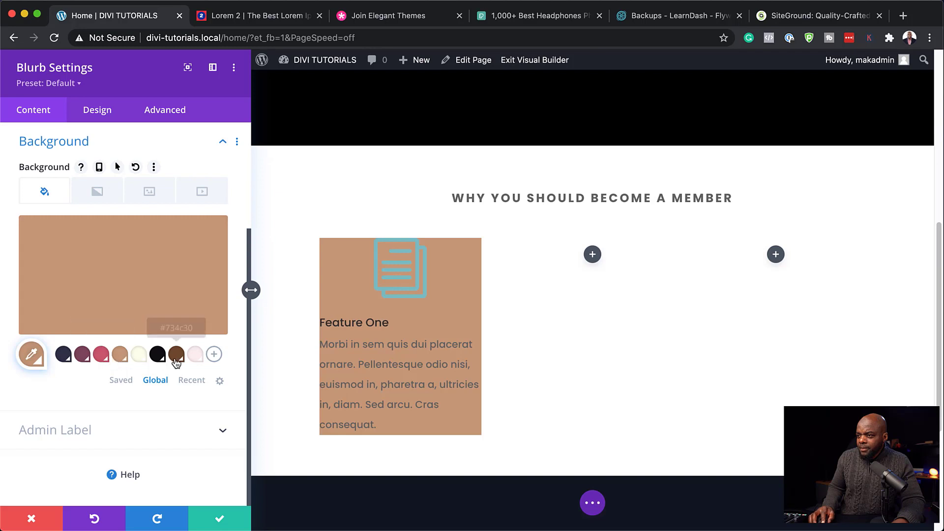
{"action": "left_click", "coordinate": [139, 355]}
{"action": "left_click", "coordinate": [103, 356]}
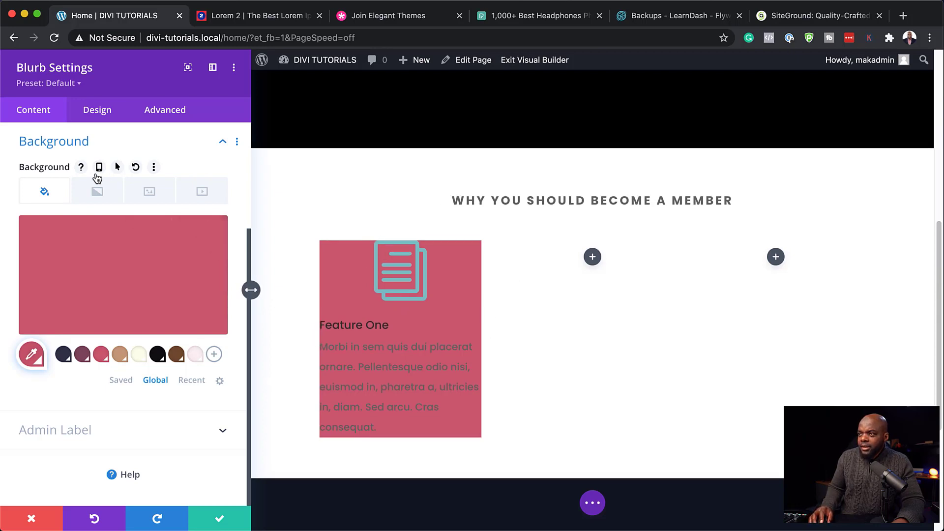
{"action": "left_click", "coordinate": [104, 115]}
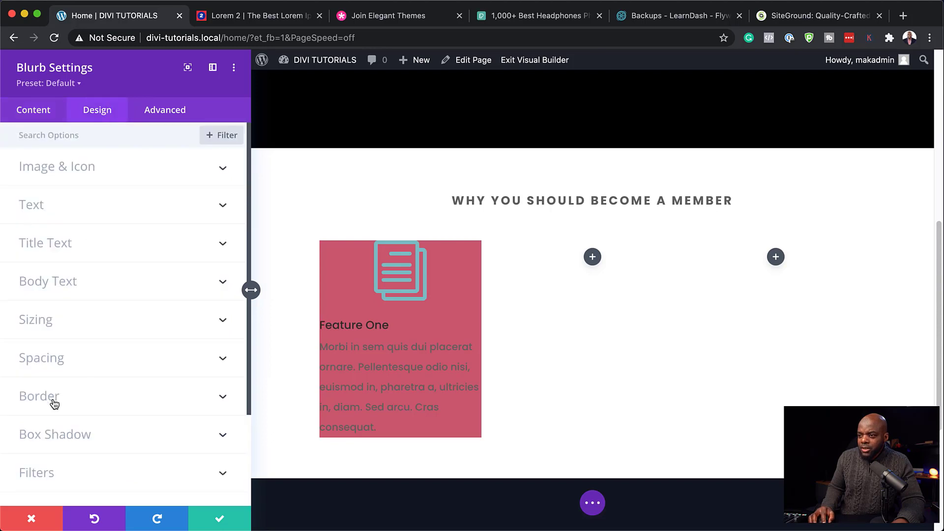
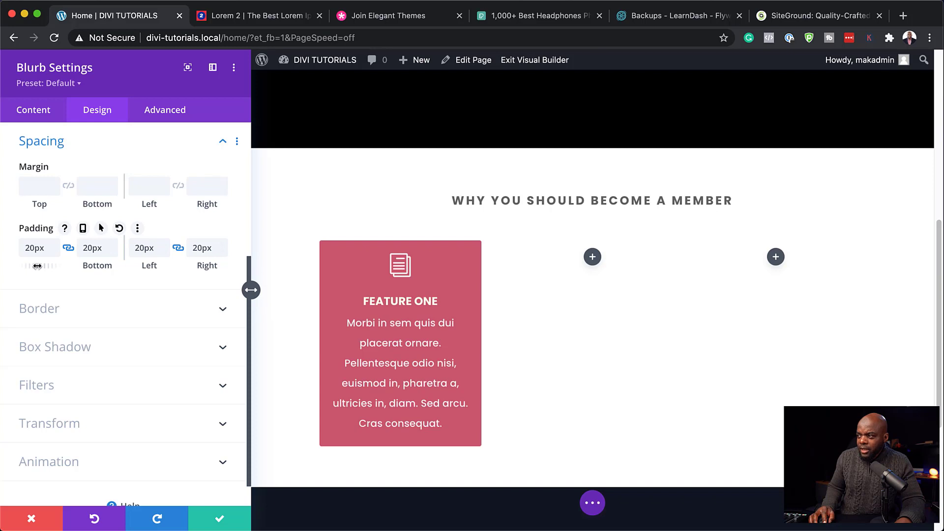
Step: Raise the Feature One blurb's linked top and bottom padding to 40px, keeping 20px sides
{"action": "left_click_drag", "start_coordinate": [38, 265], "coordinate": [52, 266]}
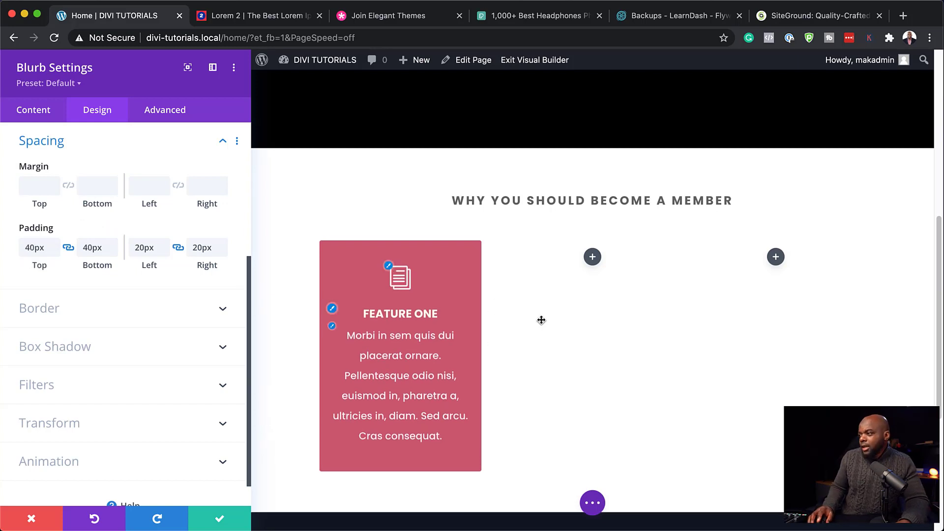
Step: Save the blurb, then duplicate Feature One into the middle and right columns
{"action": "left_click", "coordinate": [221, 520]}
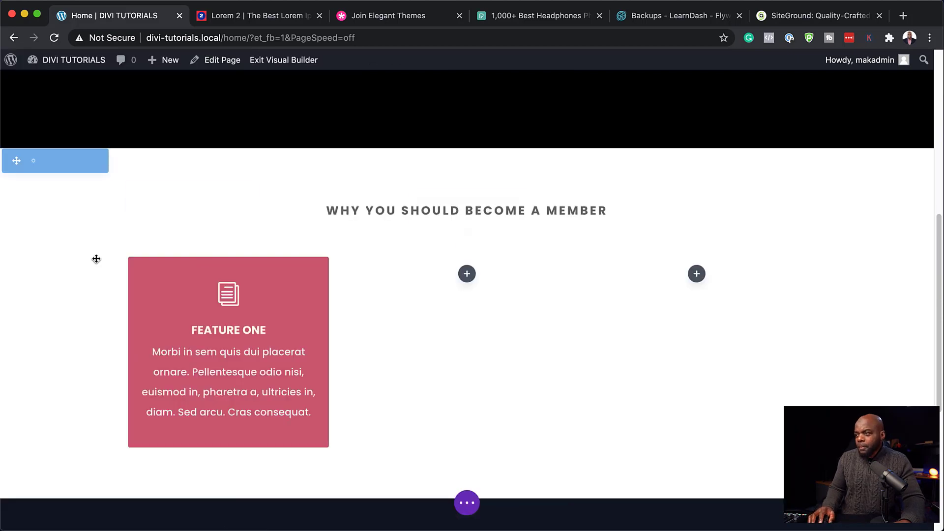
{"action": "mouse_move", "coordinate": [213, 273]}
{"action": "scroll", "coordinate": [213, 273], "scroll_direction": "down", "scroll_amount": 1}
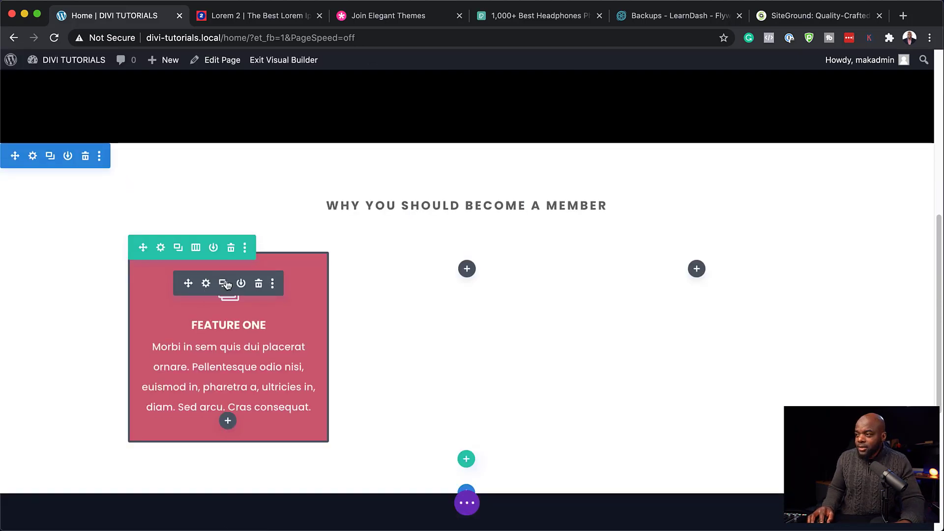
{"action": "left_click", "coordinate": [225, 283]}
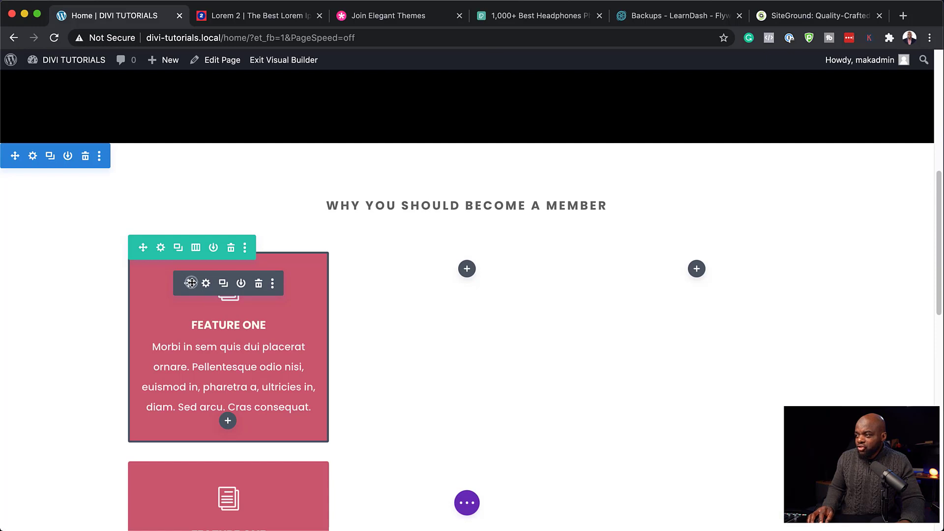
{"action": "left_click_drag", "start_coordinate": [190, 283], "coordinate": [495, 276]}
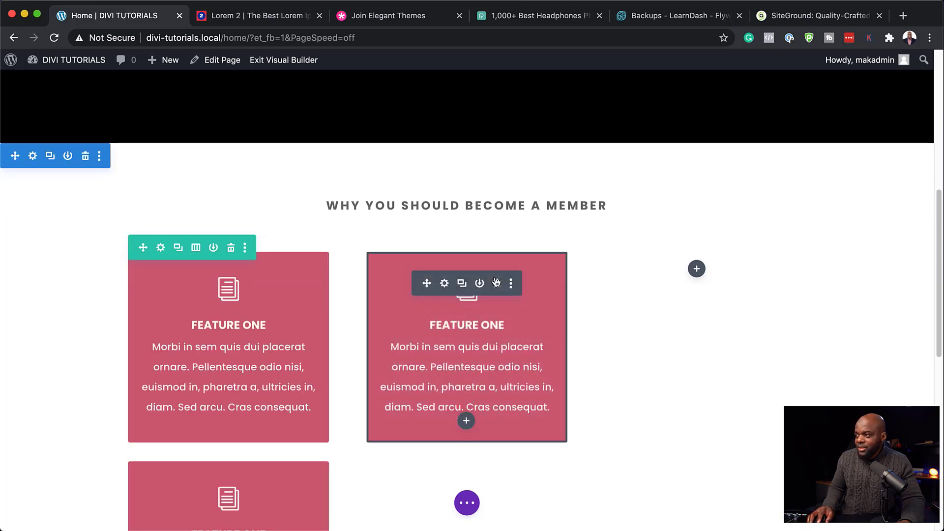
{"action": "scroll", "coordinate": [308, 449], "scroll_direction": "down", "scroll_amount": 3}
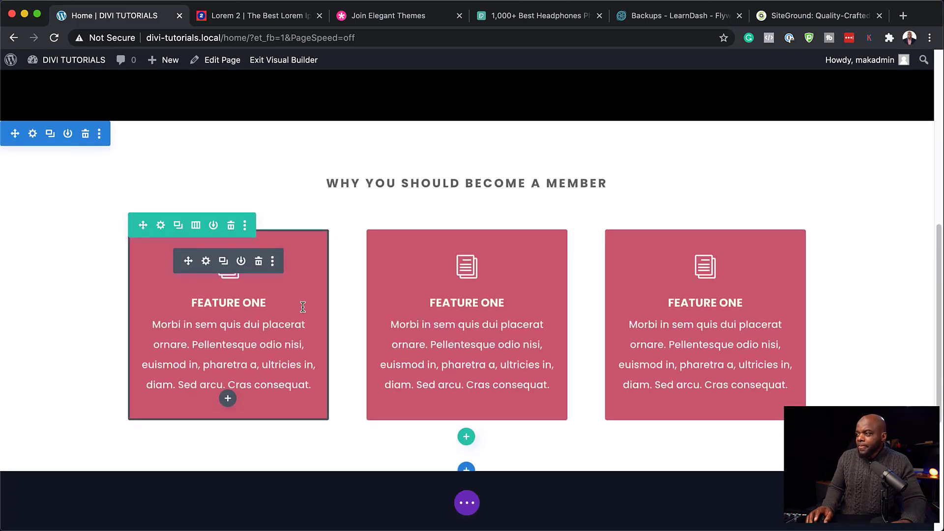
Step: Give the middle blurb the dark plum #80475e global background colour
{"action": "mouse_move", "coordinate": [414, 262]}
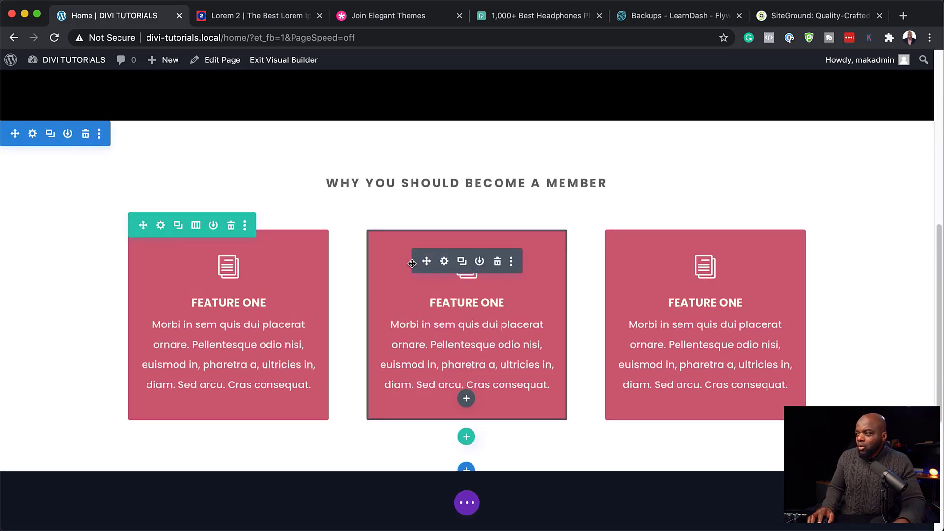
{"action": "left_click", "coordinate": [444, 262]}
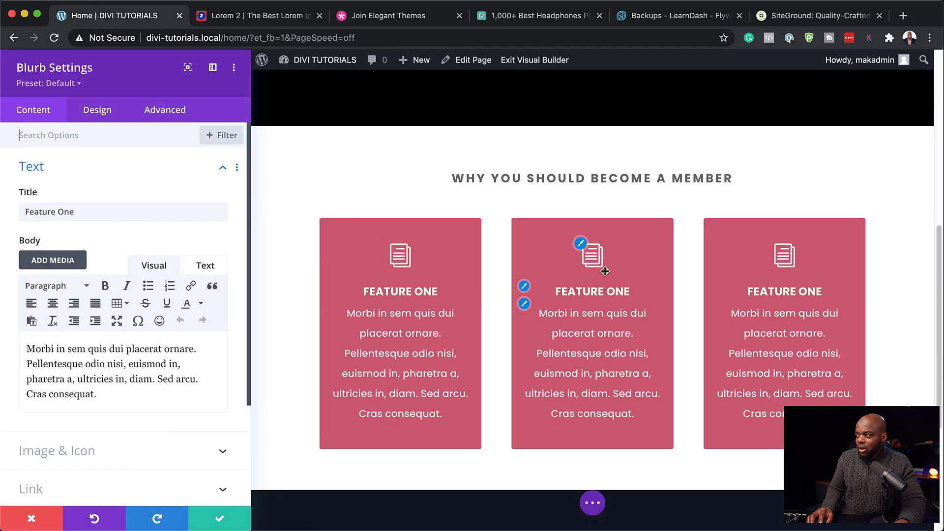
{"action": "scroll", "coordinate": [148, 406], "scroll_direction": "down", "scroll_amount": 5}
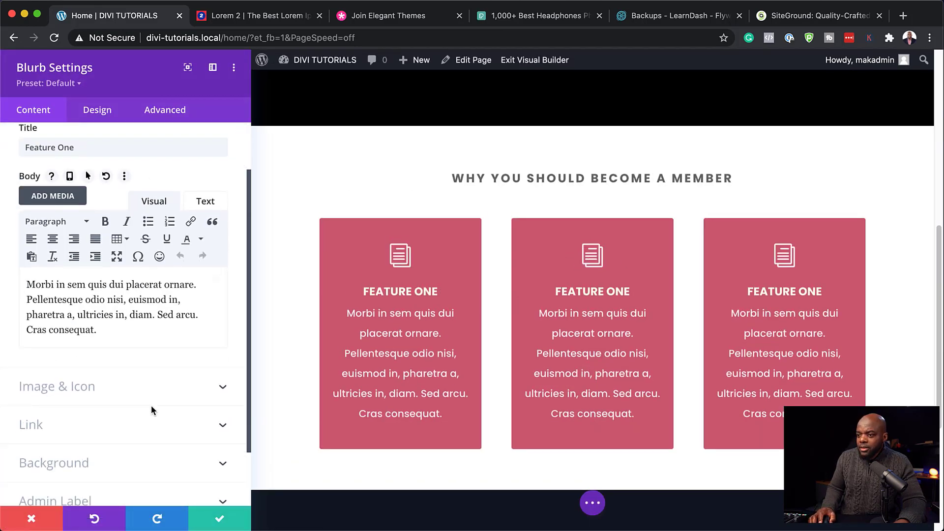
{"action": "left_click", "coordinate": [108, 418]}
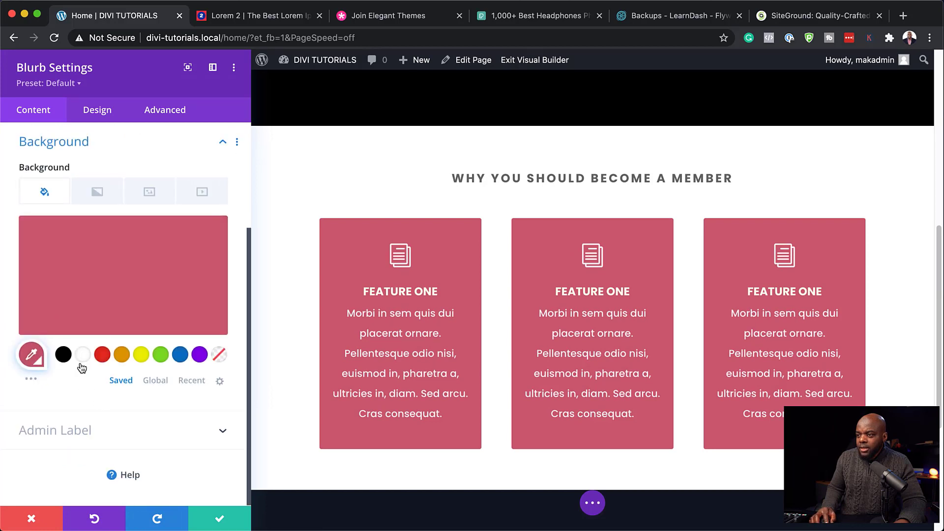
{"action": "left_click", "coordinate": [156, 382]}
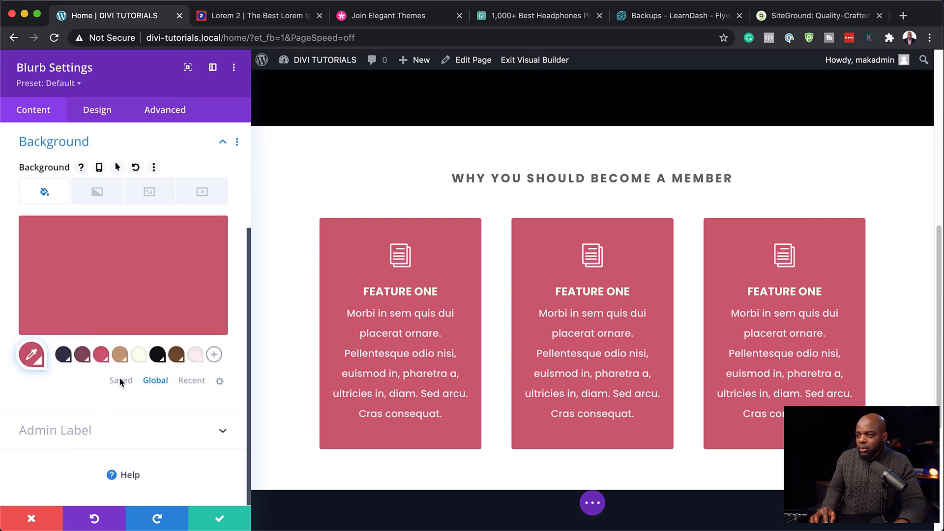
{"action": "left_click", "coordinate": [82, 355]}
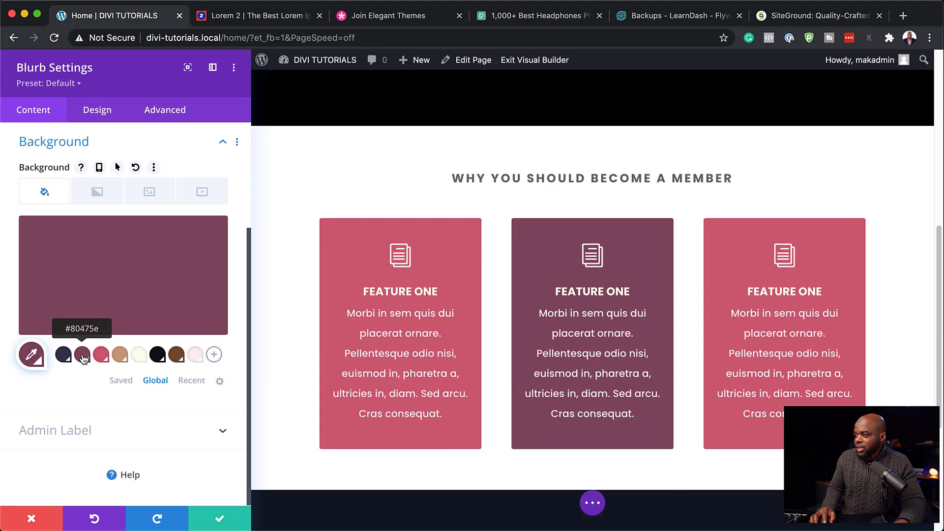
Step: Change the middle blurb's icon to a cloud
{"action": "scroll", "coordinate": [151, 299], "scroll_direction": "up", "scroll_amount": 3}
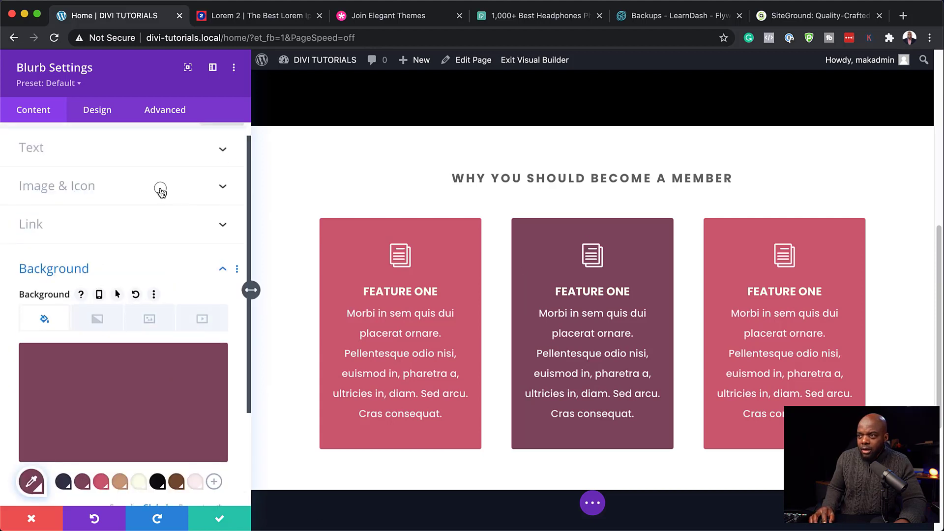
{"action": "left_click", "coordinate": [161, 190]}
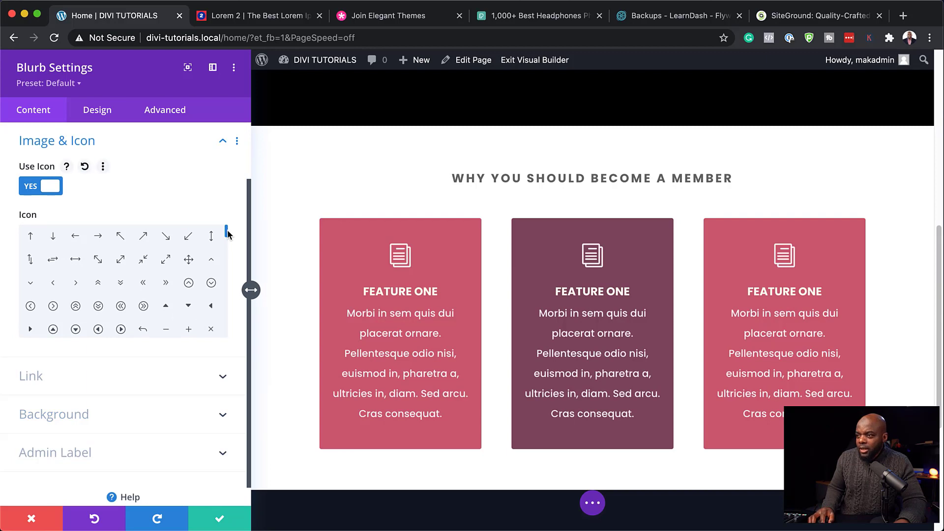
{"action": "scroll", "coordinate": [225, 233], "scroll_direction": "down", "scroll_amount": 3}
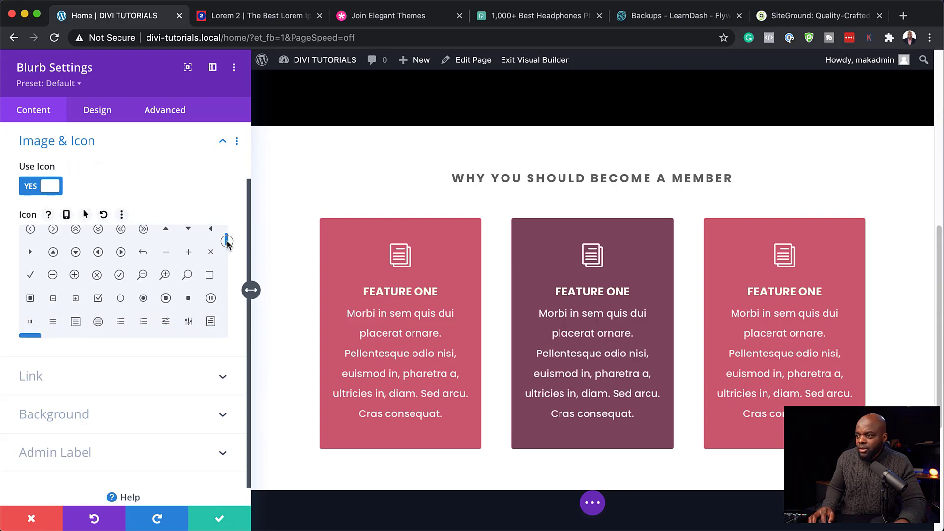
{"action": "left_click", "coordinate": [211, 298]}
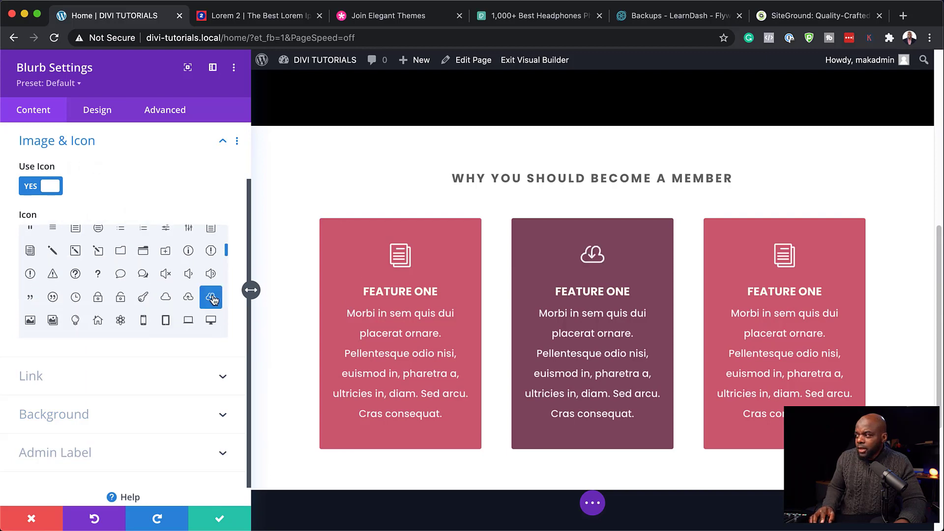
Step: Retitle the middle card FEATURE TWO and save its settings
{"action": "left_click", "coordinate": [610, 291]}
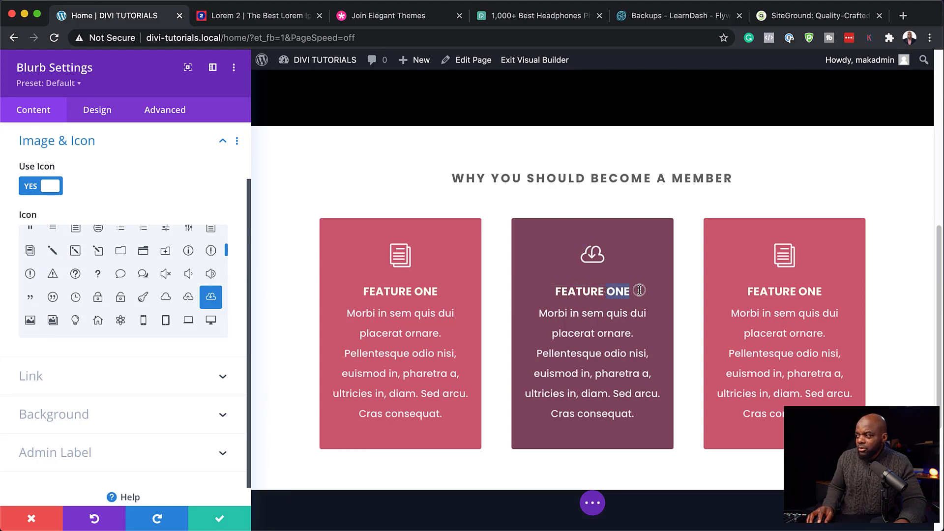
{"action": "type", "text": "TWO"}
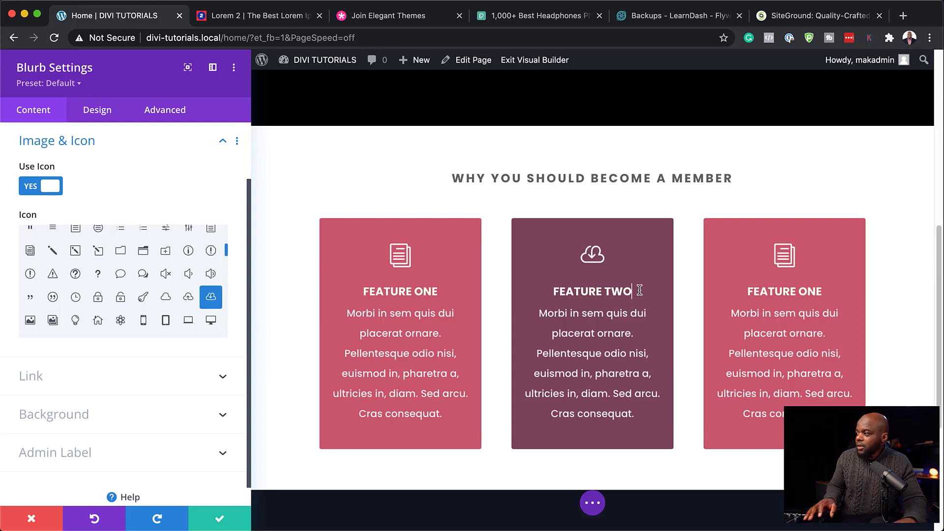
{"action": "left_click", "coordinate": [219, 518]}
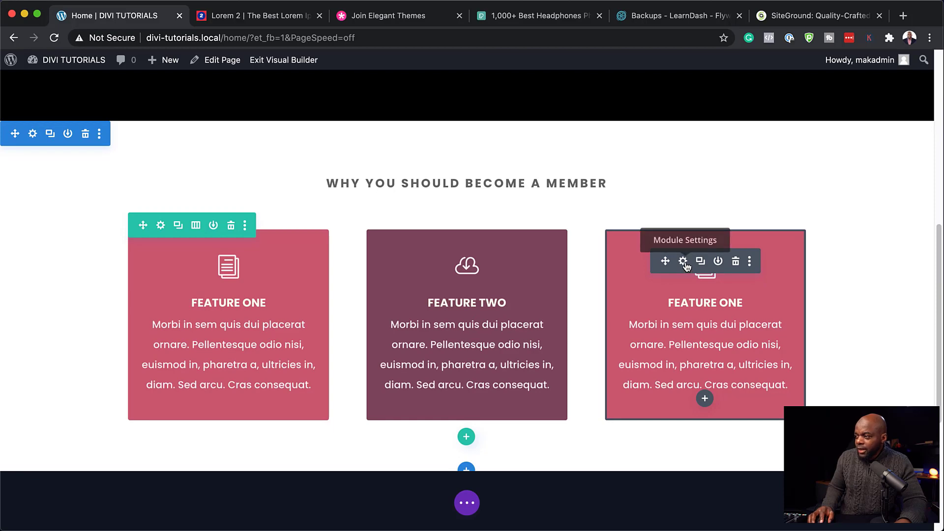
Step: Give the third blurb the dark navy #34344a global background colour
{"action": "left_click", "coordinate": [684, 261]}
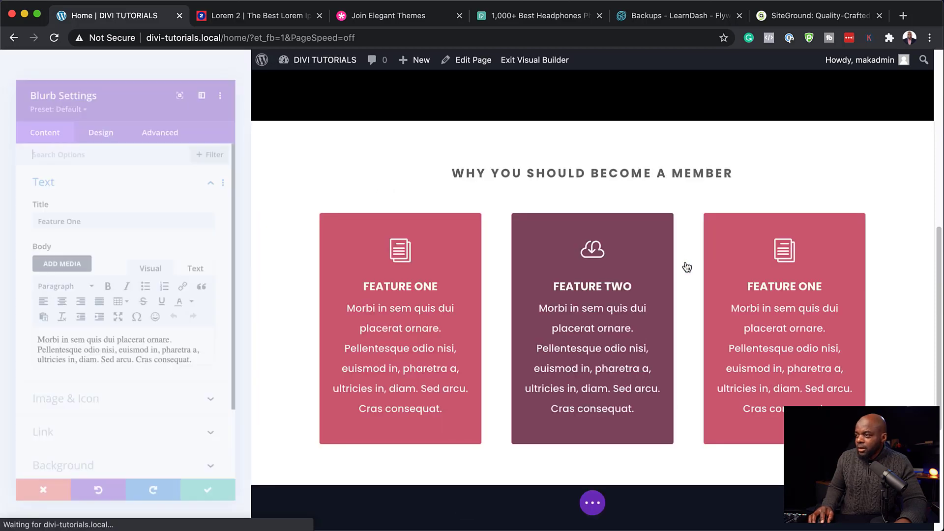
{"action": "scroll", "coordinate": [100, 433], "scroll_direction": "down", "scroll_amount": 2}
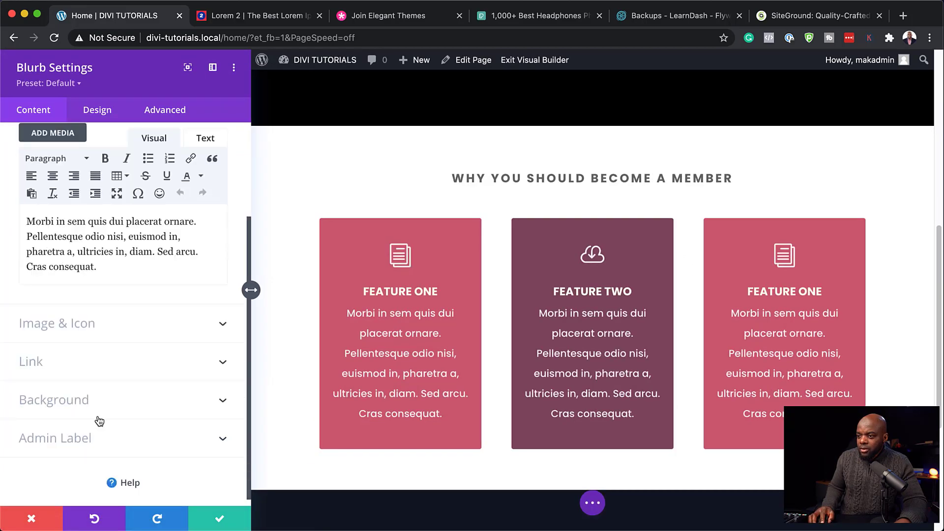
{"action": "left_click", "coordinate": [89, 400]}
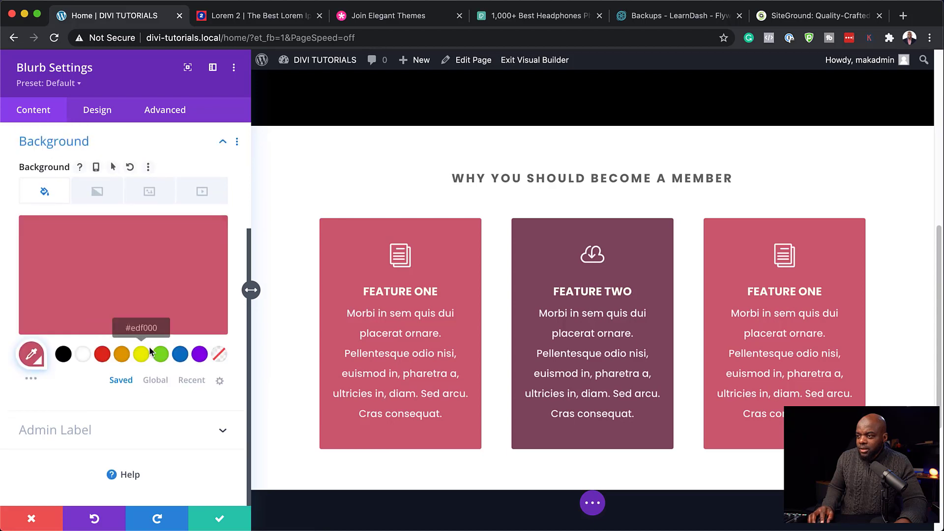
{"action": "left_click", "coordinate": [154, 381]}
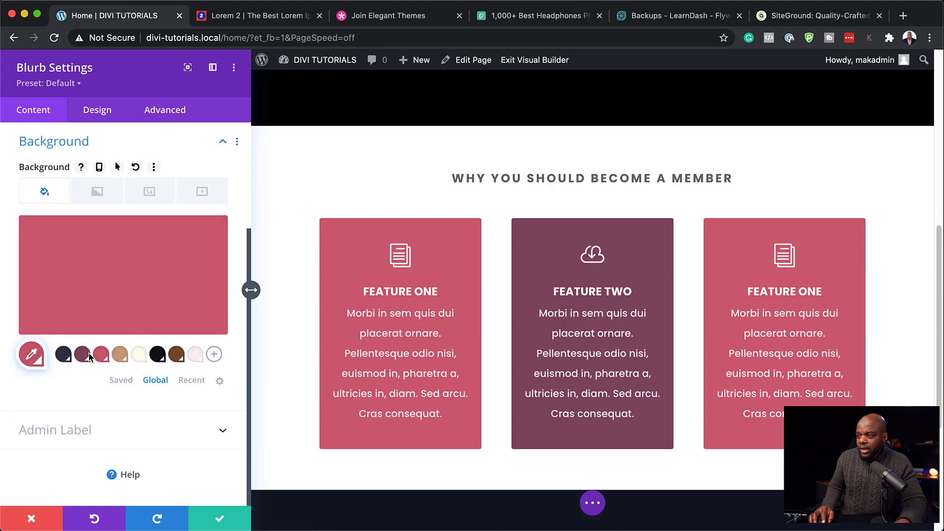
{"action": "left_click", "coordinate": [84, 355]}
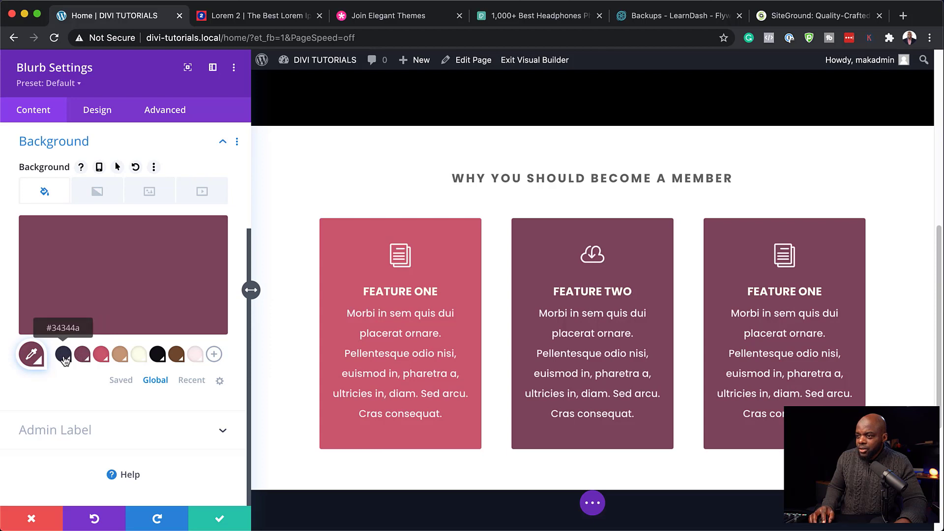
{"action": "left_click", "coordinate": [63, 357]}
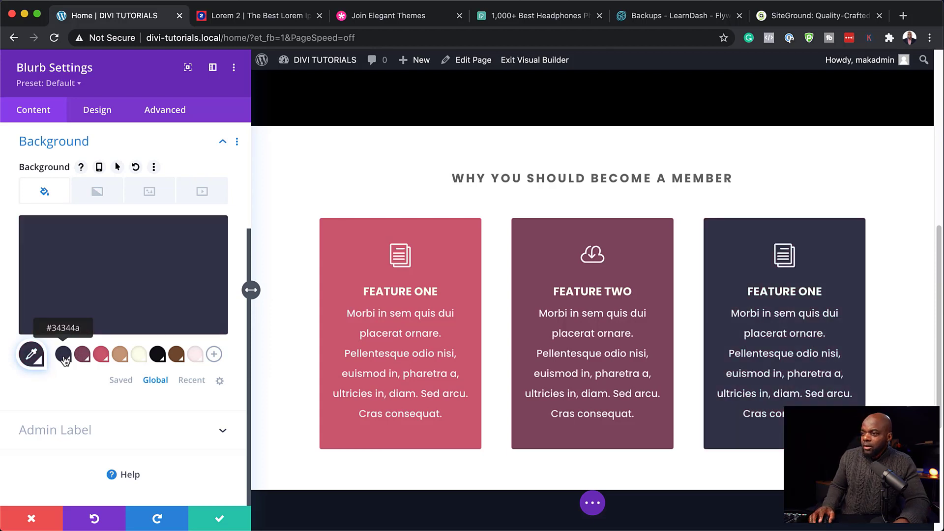
Step: Set the third blurb's icon to a lifebuoy, save, and retitle it FEATURE THREE
{"action": "scroll", "coordinate": [167, 301], "scroll_direction": "up", "scroll_amount": 3}
{"action": "scroll", "coordinate": [167, 301], "scroll_direction": "up", "scroll_amount": 1}
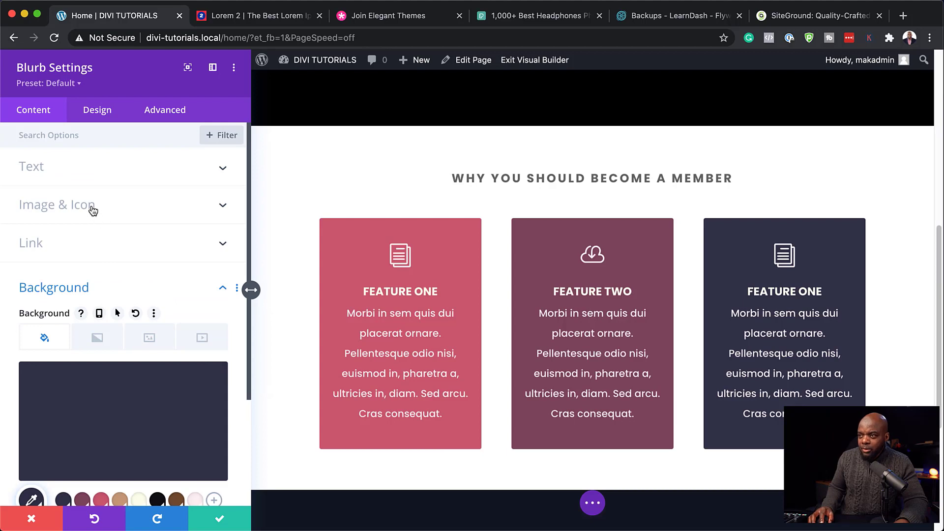
{"action": "left_click", "coordinate": [92, 211]}
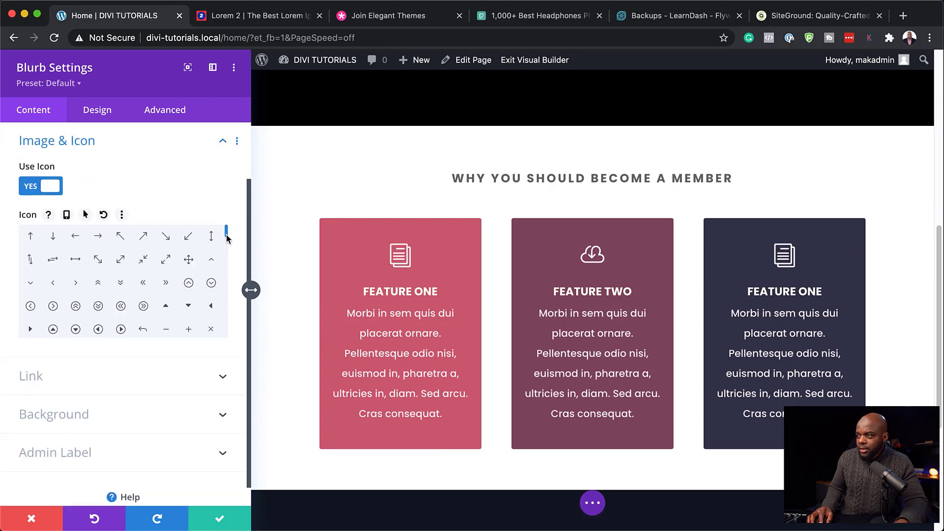
{"action": "left_click_drag", "start_coordinate": [227, 238], "coordinate": [231, 270]}
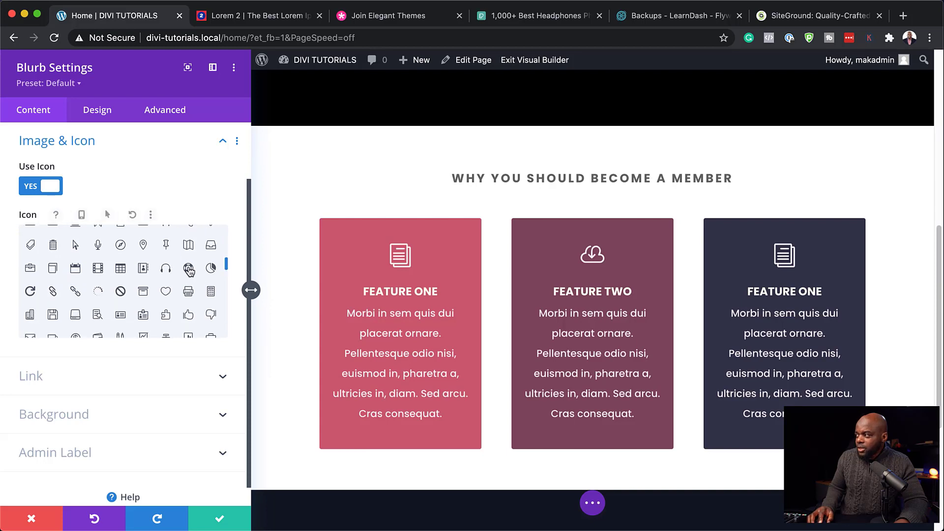
{"action": "left_click", "coordinate": [189, 269]}
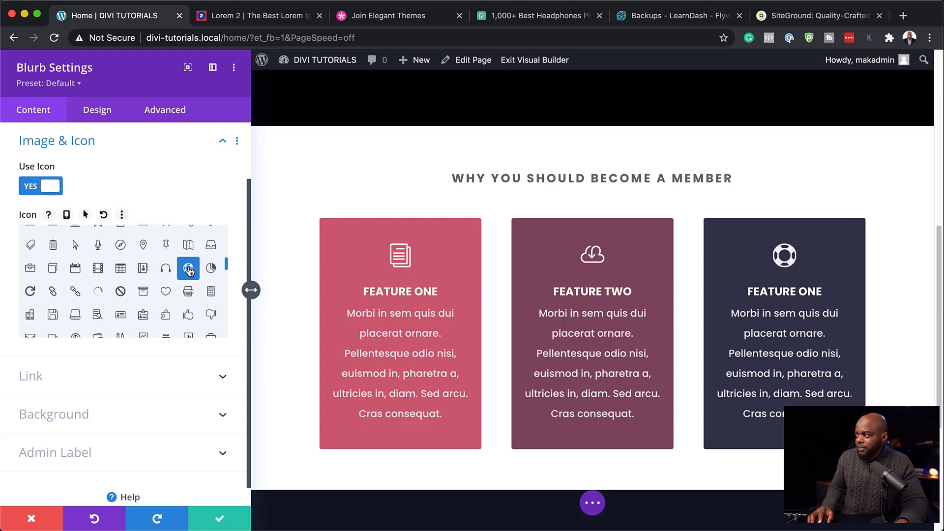
{"action": "left_click", "coordinate": [221, 518]}
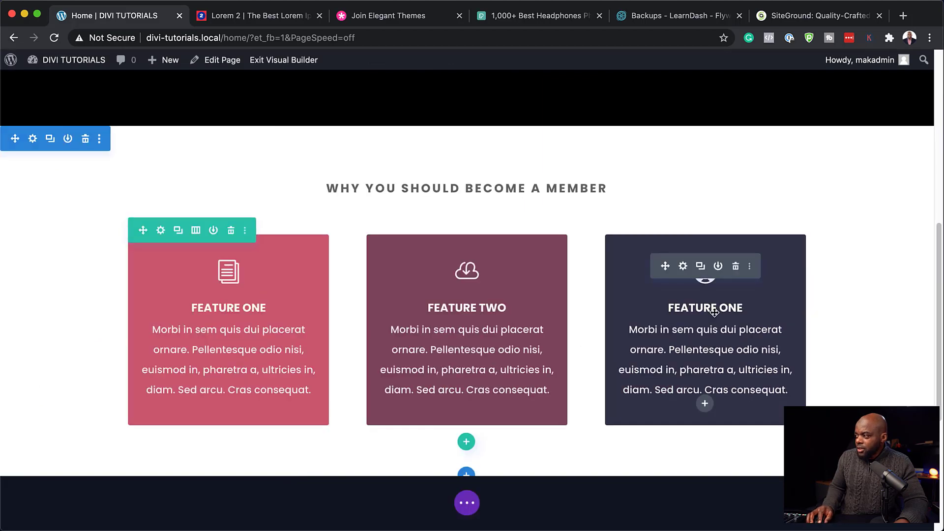
{"action": "left_click_drag", "start_coordinate": [721, 304], "coordinate": [743, 299]}
{"action": "type", "text": "THREE"}
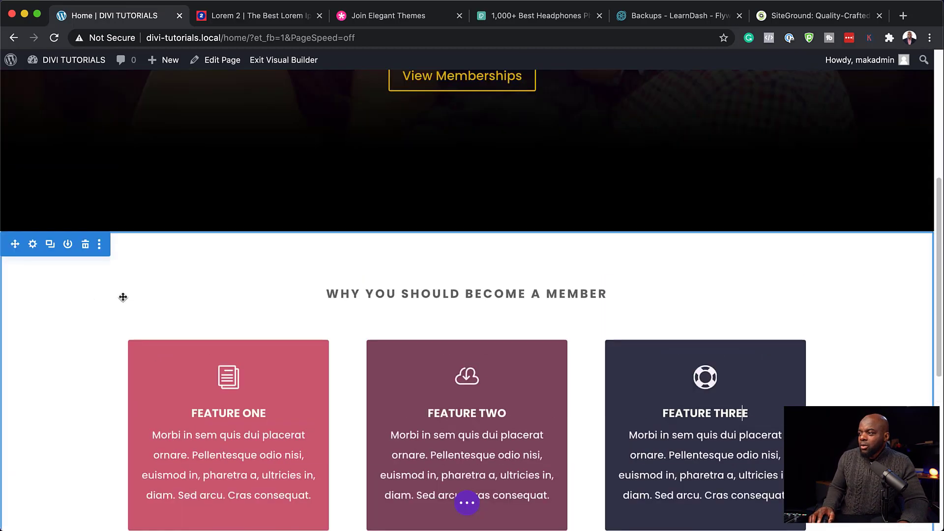
Step: Drag the member-benefits section's linked top and bottom padding to about 100px
{"action": "scroll", "coordinate": [123, 295], "scroll_direction": "up", "scroll_amount": 3}
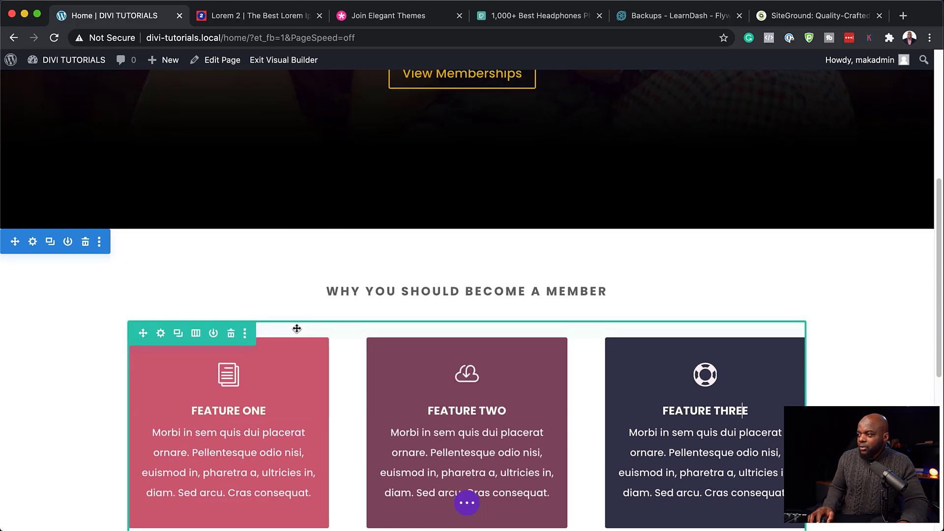
{"action": "scroll", "coordinate": [298, 329], "scroll_direction": "down", "scroll_amount": 5}
{"action": "scroll", "coordinate": [388, 329], "scroll_direction": "up", "scroll_amount": 2}
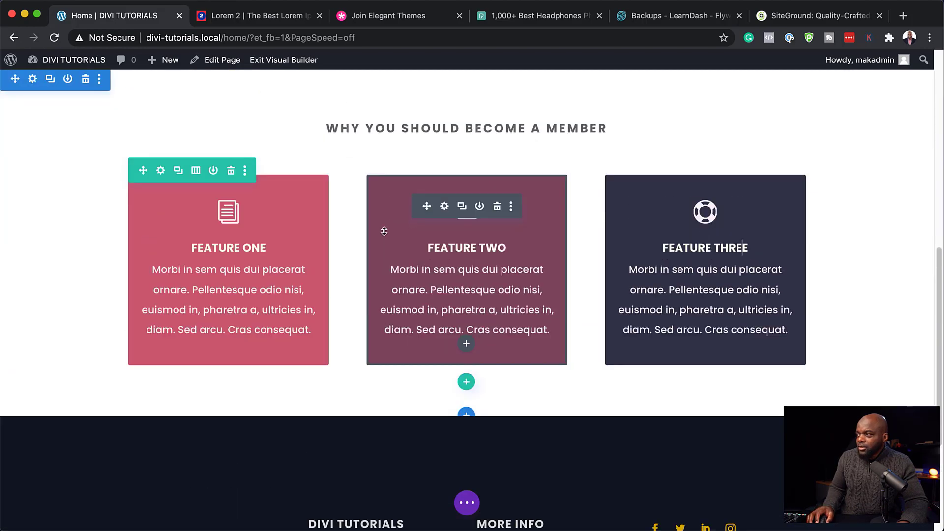
{"action": "scroll", "coordinate": [384, 231], "scroll_direction": "up", "scroll_amount": 2}
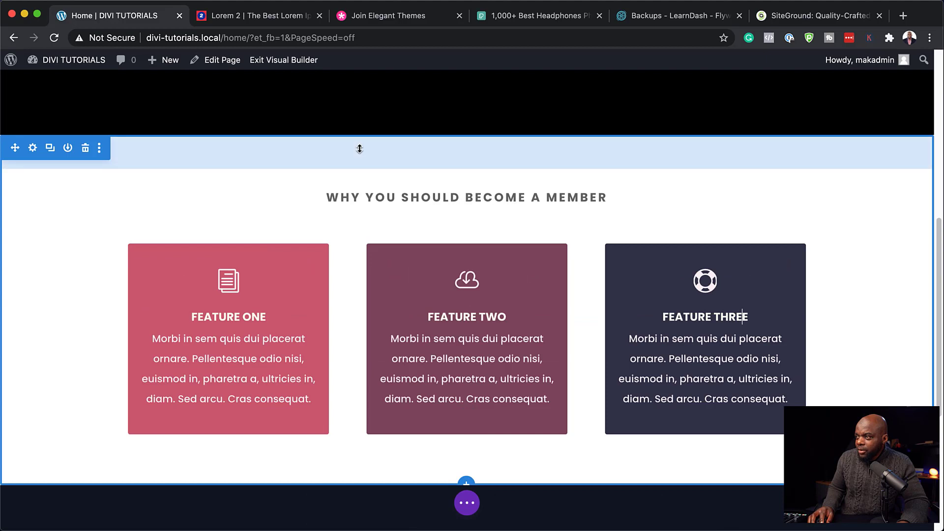
{"action": "left_click_drag", "start_coordinate": [360, 148], "coordinate": [399, 169]}
{"action": "left_click", "coordinate": [477, 170]}
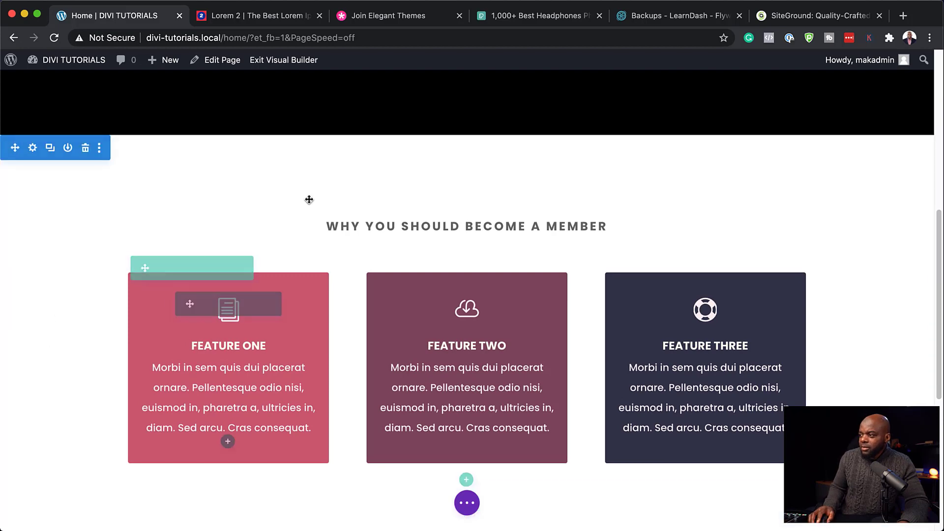
{"action": "scroll", "coordinate": [442, 217], "scroll_direction": "up", "scroll_amount": 5}
{"action": "scroll", "coordinate": [461, 205], "scroll_direction": "up", "scroll_amount": 3}
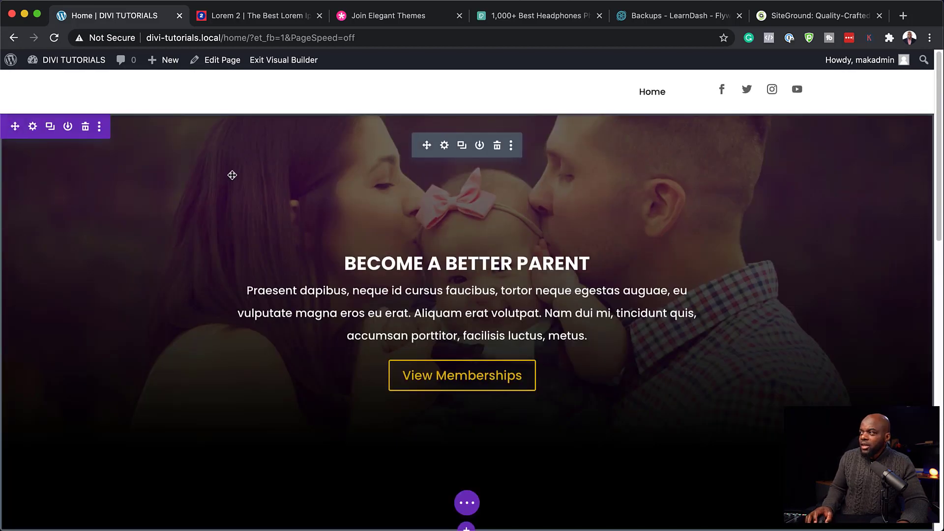
{"action": "scroll", "coordinate": [261, 384], "scroll_direction": "down", "scroll_amount": 7}
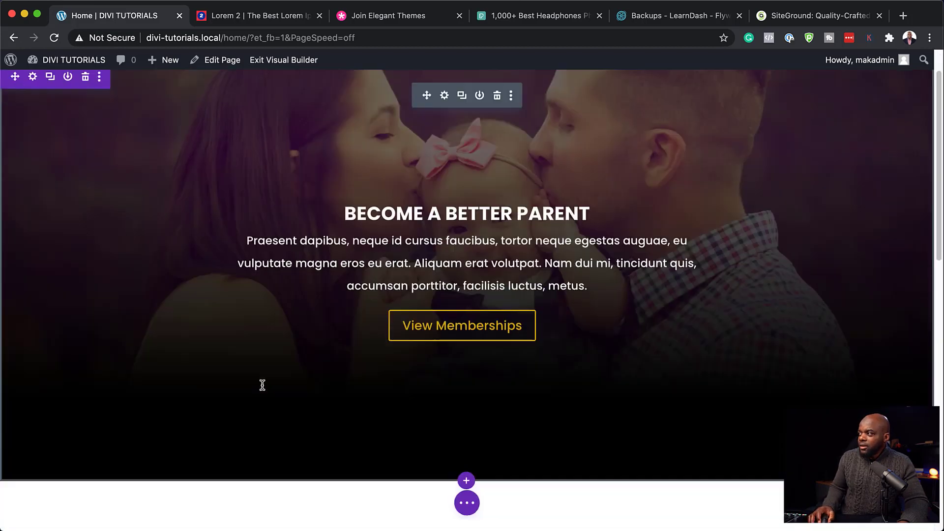
{"action": "scroll", "coordinate": [264, 384], "scroll_direction": "down", "scroll_amount": 5}
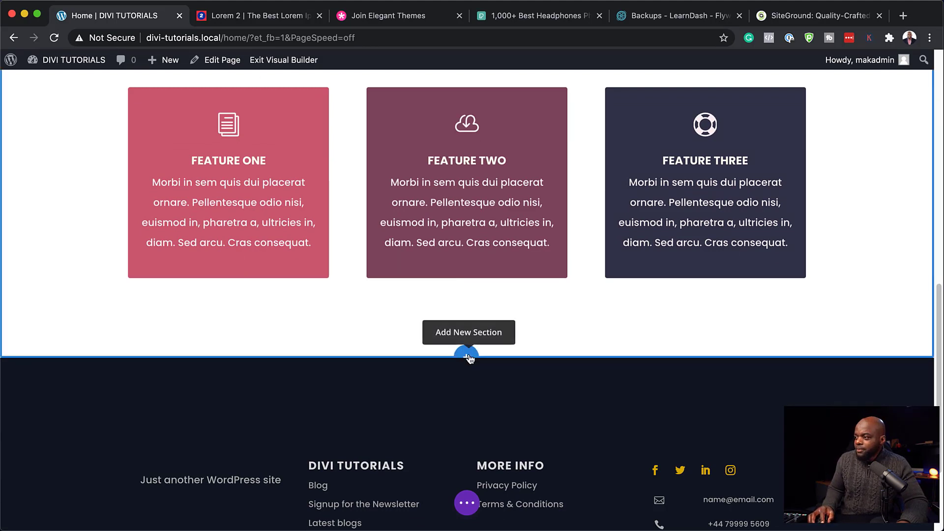
Step: Insert an empty regular section with a one-column row, then duplicate the WHY YOU SHOULD BECOME A MEMBER heading
{"action": "left_click", "coordinate": [469, 357]}
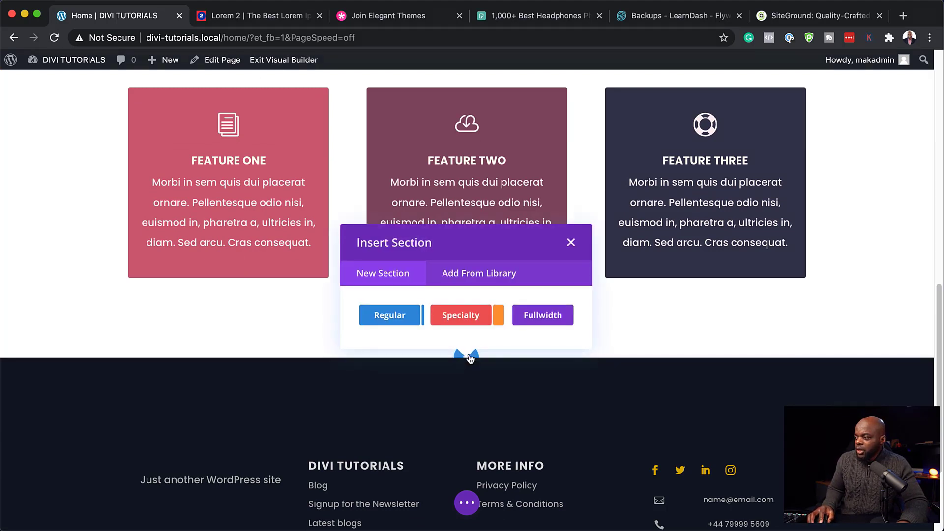
{"action": "left_click", "coordinate": [402, 319]}
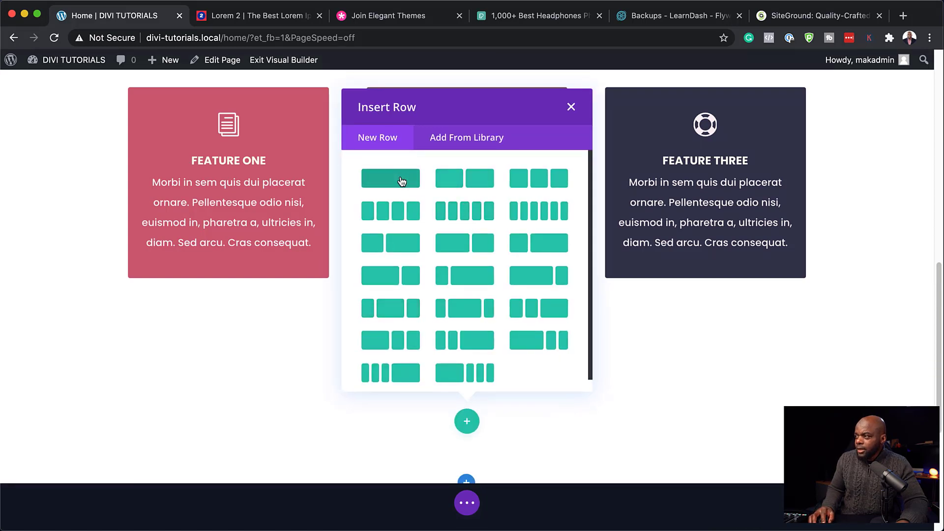
{"action": "left_click", "coordinate": [402, 180]}
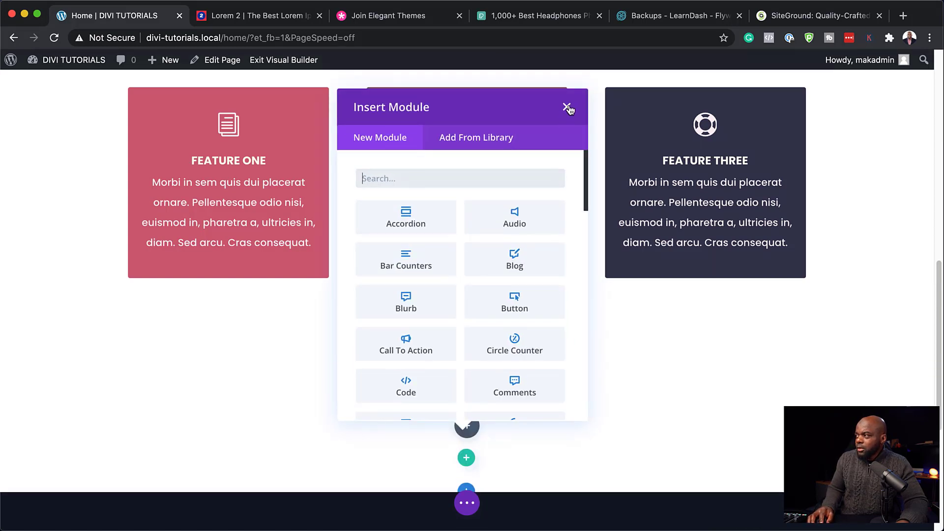
{"action": "left_click", "coordinate": [569, 107]}
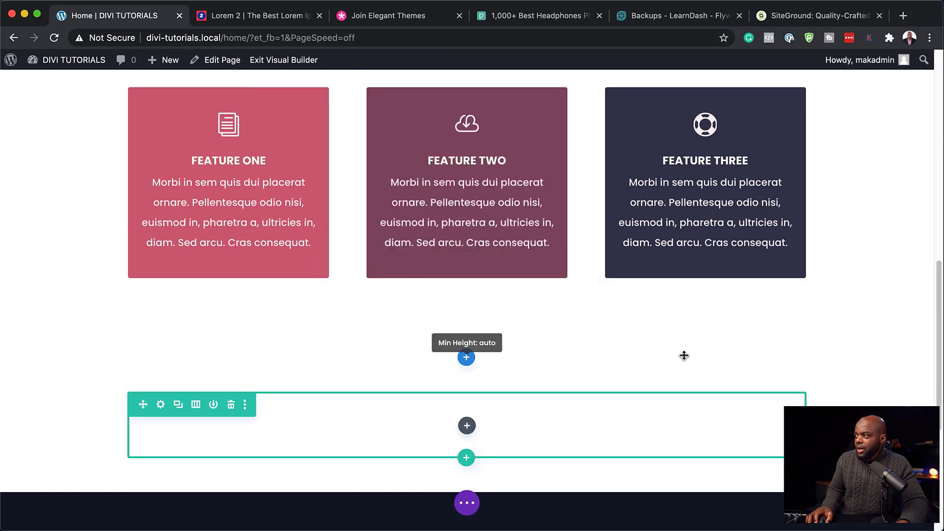
{"action": "scroll", "coordinate": [683, 355], "scroll_direction": "up", "scroll_amount": 7}
{"action": "scroll", "coordinate": [620, 376], "scroll_direction": "down", "scroll_amount": 2}
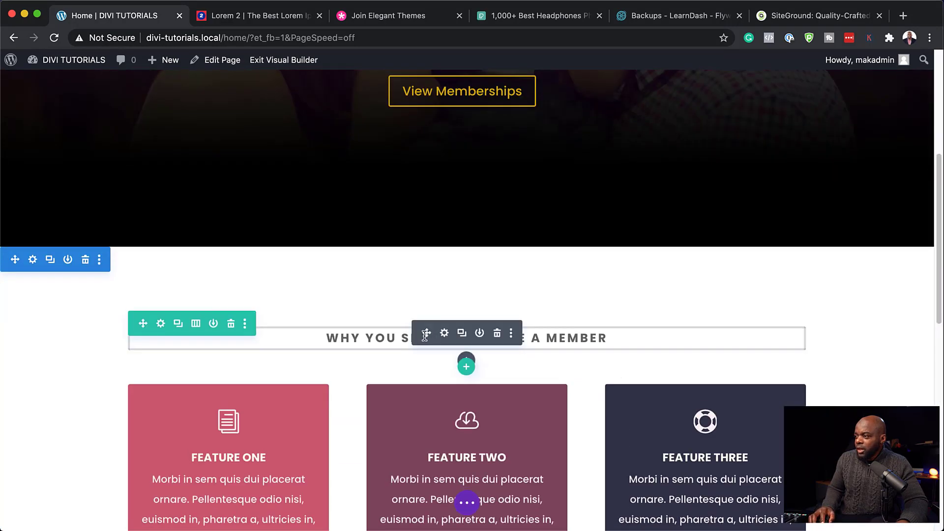
{"action": "left_click", "coordinate": [462, 333]}
{"action": "scroll", "coordinate": [553, 348], "scroll_direction": "down", "scroll_amount": 5}
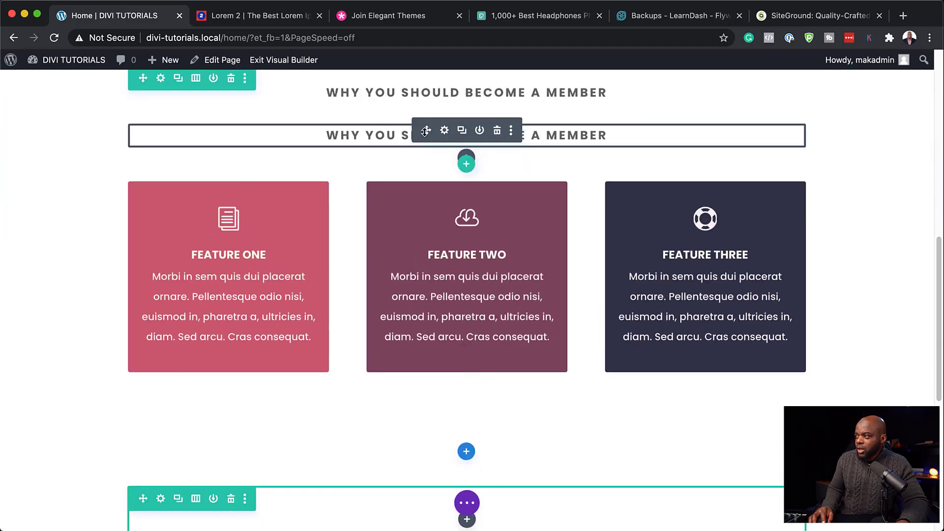
Step: Move the heading copy into the new section and change its text to TESTIMONIALS
{"action": "left_click_drag", "start_coordinate": [427, 130], "coordinate": [406, 452]}
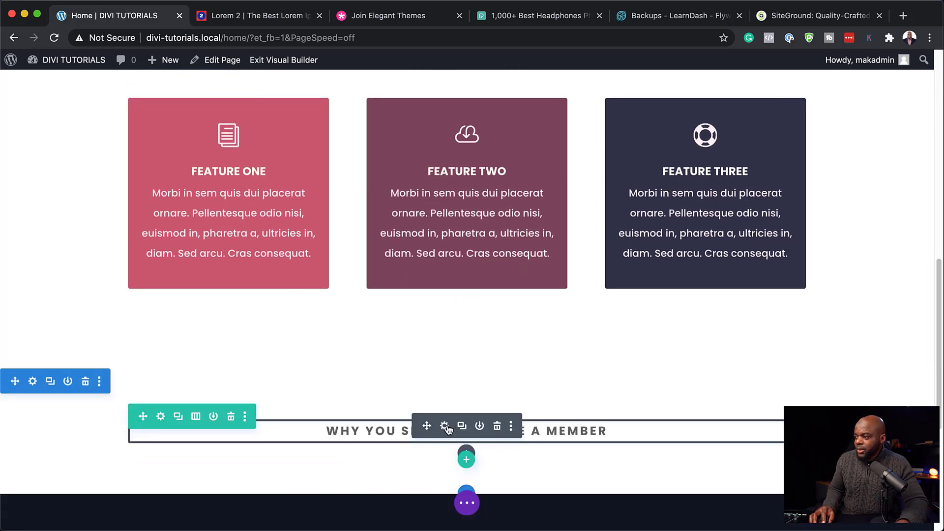
{"action": "left_click", "coordinate": [445, 426]}
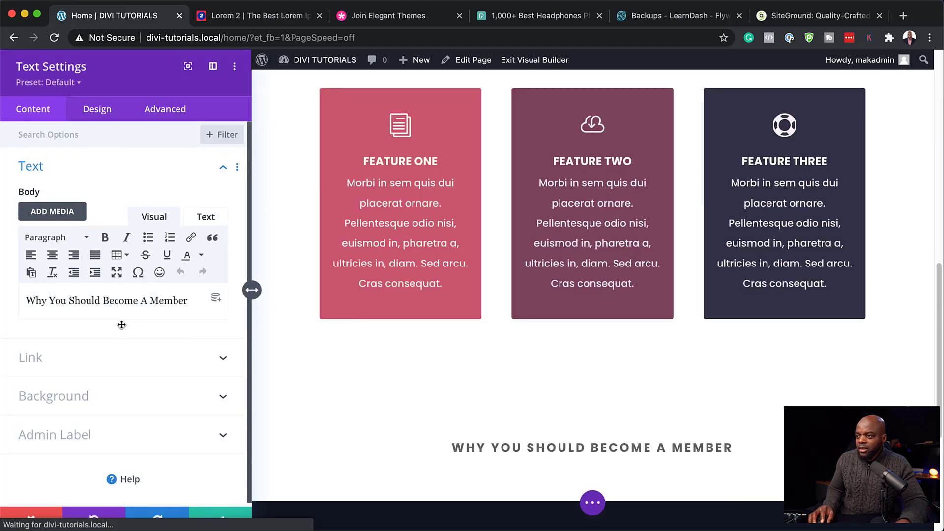
{"action": "left_click_drag", "start_coordinate": [192, 300], "coordinate": [25, 300]}
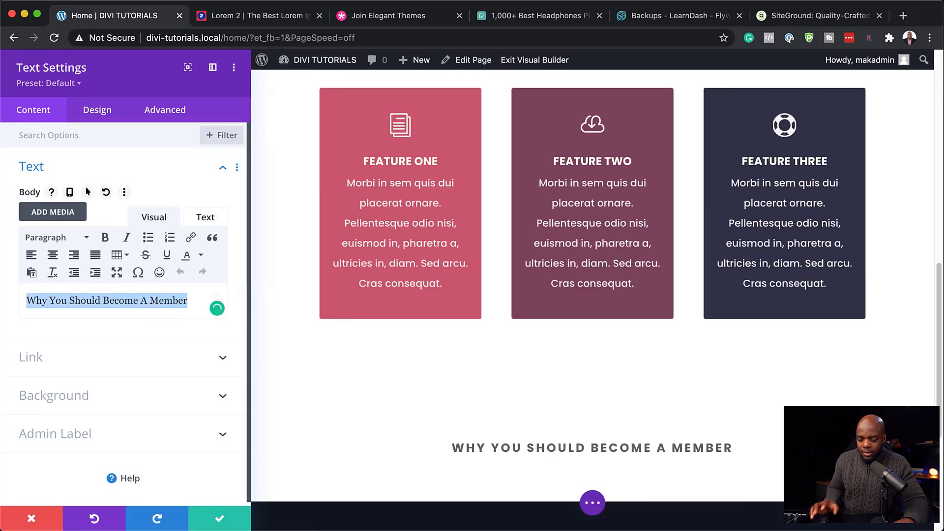
{"action": "type", "text": "TESTIMONIALS"}
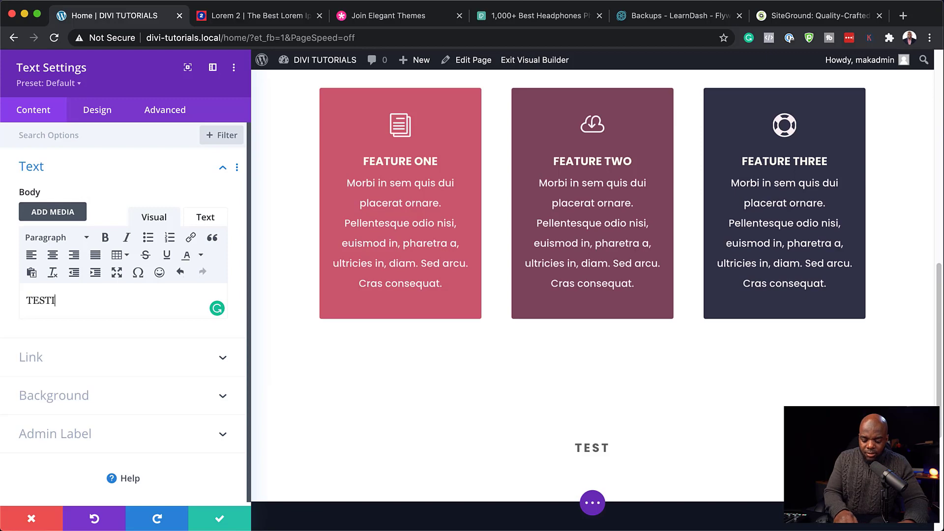
{"action": "left_click", "coordinate": [222, 521]}
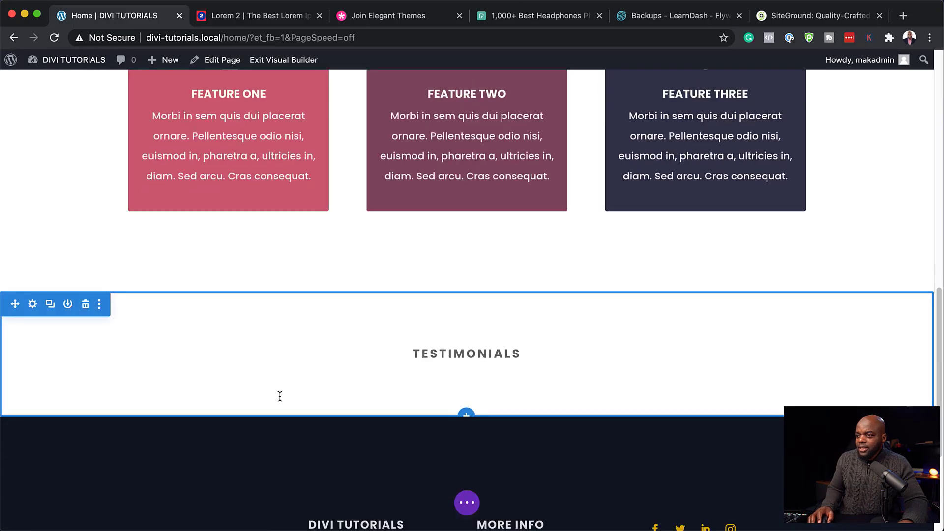
Step: Set the Testimonials section background to the global #34344a navy swatch and save
{"action": "left_click", "coordinate": [34, 305]}
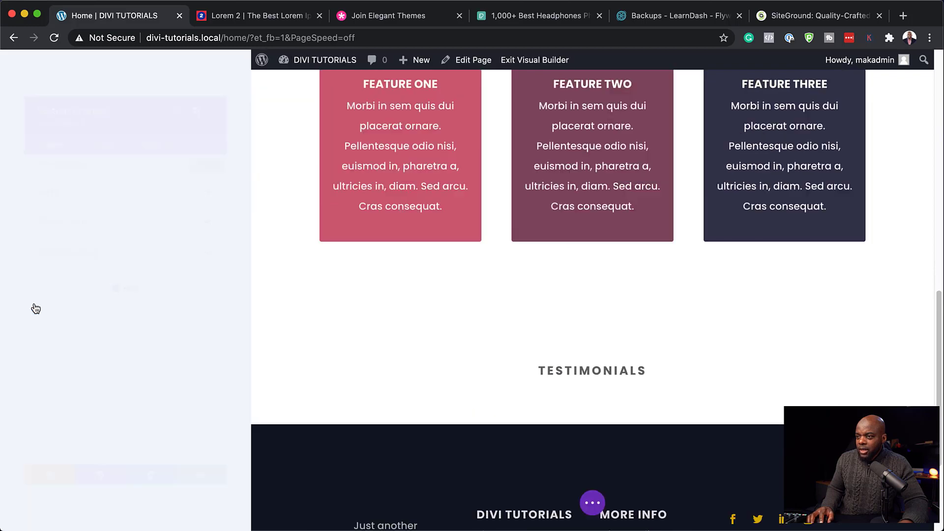
{"action": "left_click", "coordinate": [83, 210]}
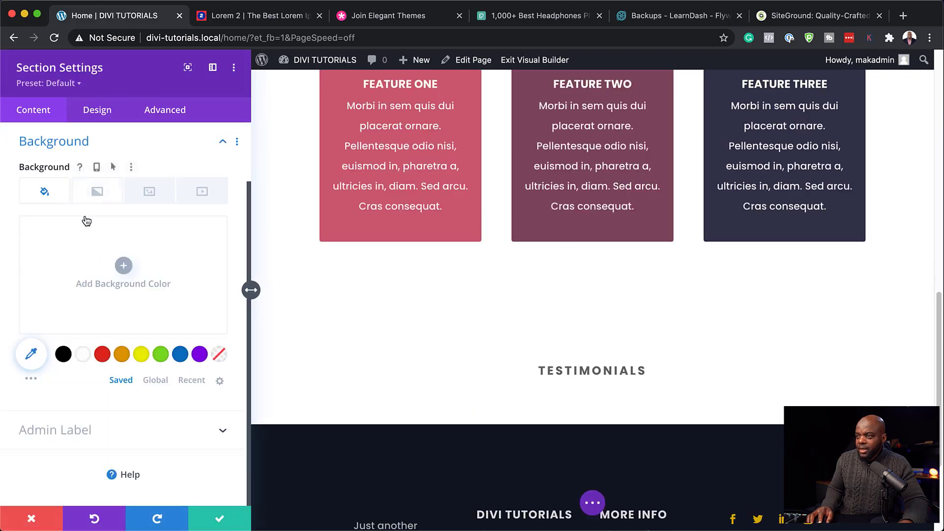
{"action": "left_click", "coordinate": [155, 380]}
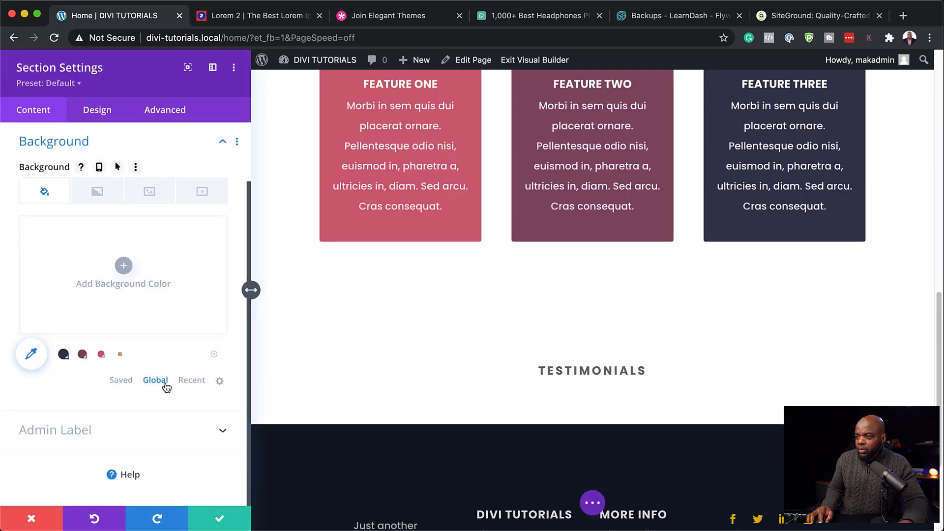
{"action": "left_click", "coordinate": [63, 353]}
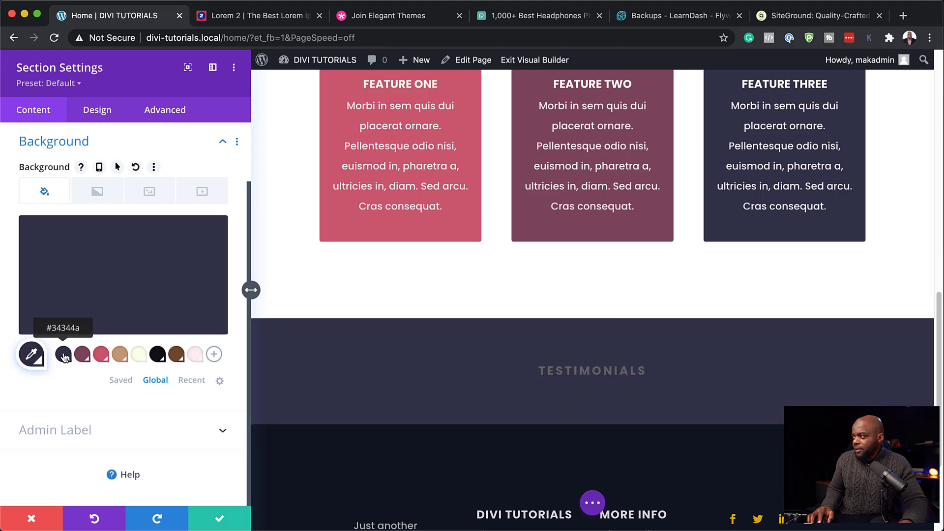
{"action": "left_click", "coordinate": [120, 354]}
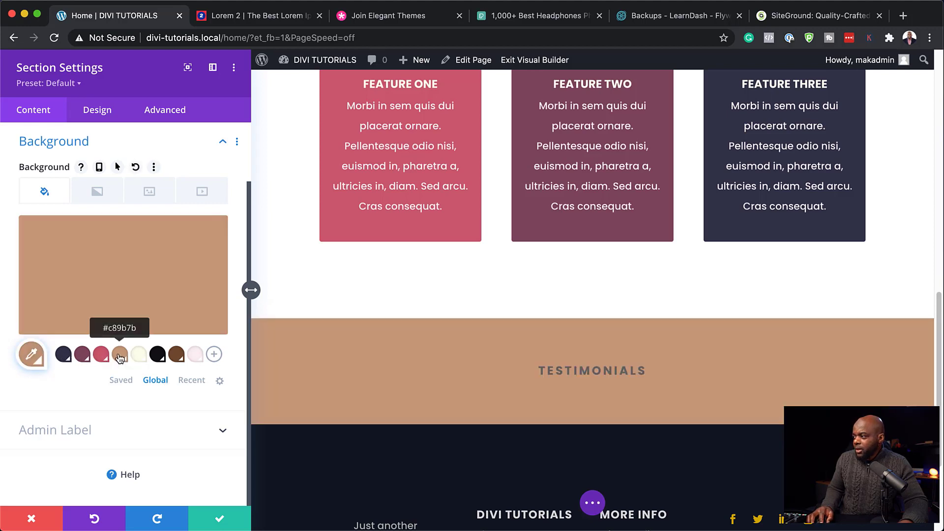
{"action": "left_click", "coordinate": [64, 354]}
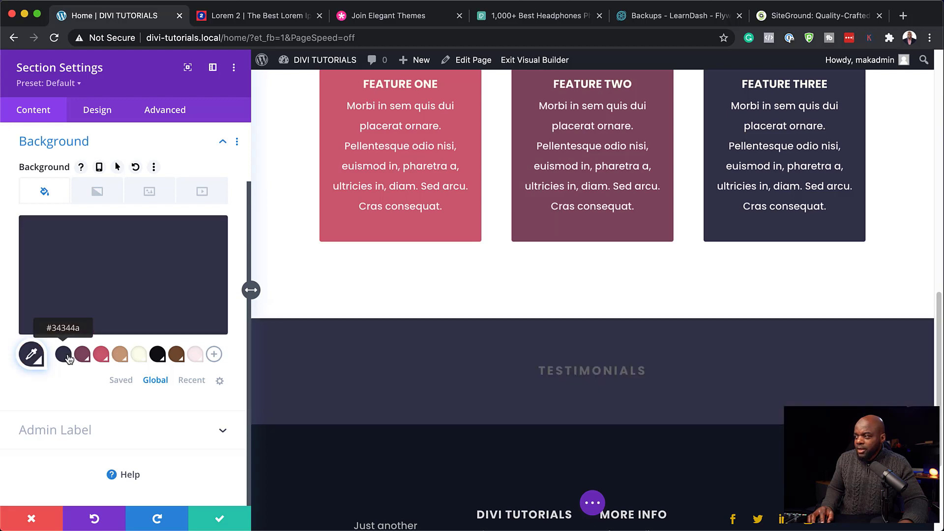
{"action": "left_click", "coordinate": [221, 519]}
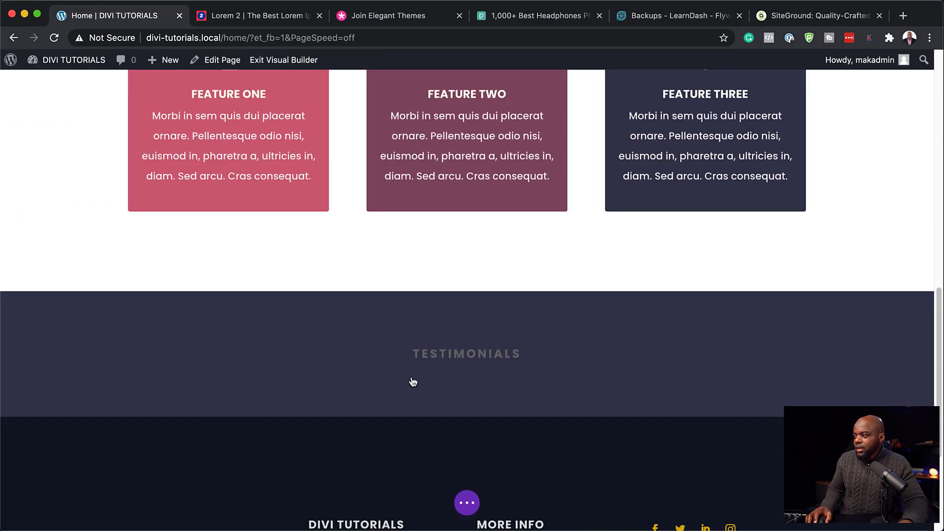
Step: Add a four-column row to Testimonials and insert a Testimonial module found by searching 'test'
{"action": "scroll", "coordinate": [456, 354], "scroll_direction": "down", "scroll_amount": 2}
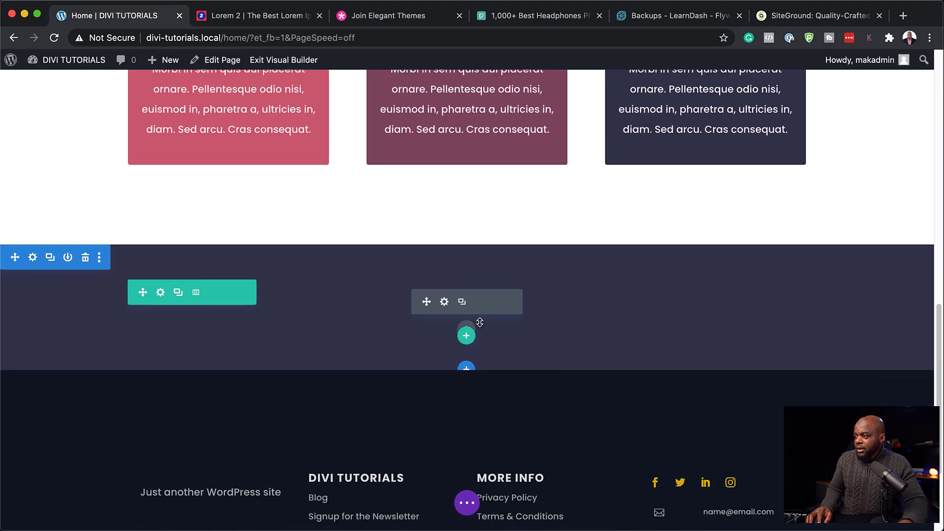
{"action": "left_click", "coordinate": [466, 338]}
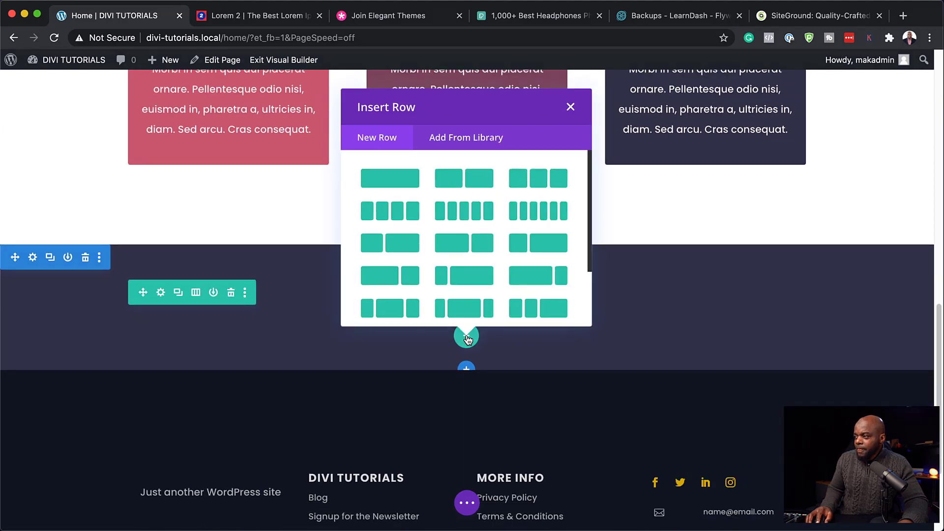
{"action": "left_click", "coordinate": [401, 212]}
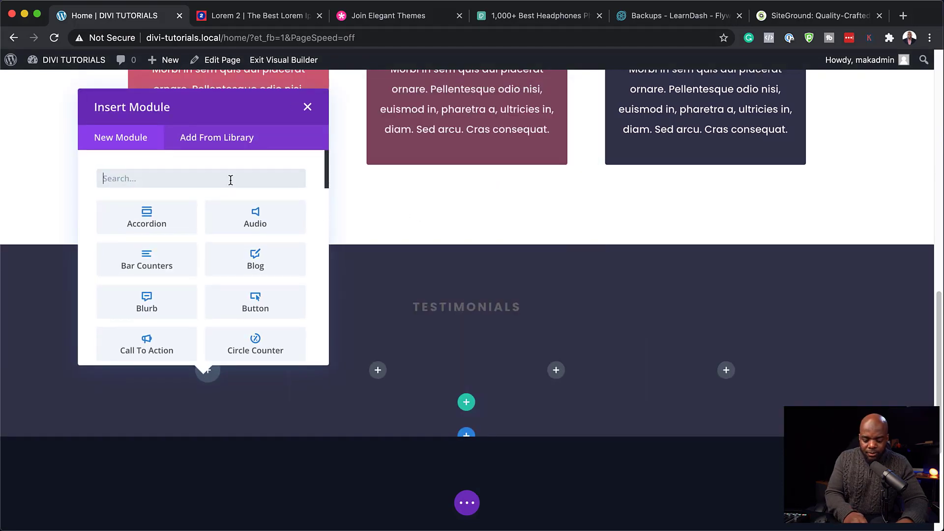
{"action": "type", "text": "test"}
{"action": "left_click", "coordinate": [149, 221]}
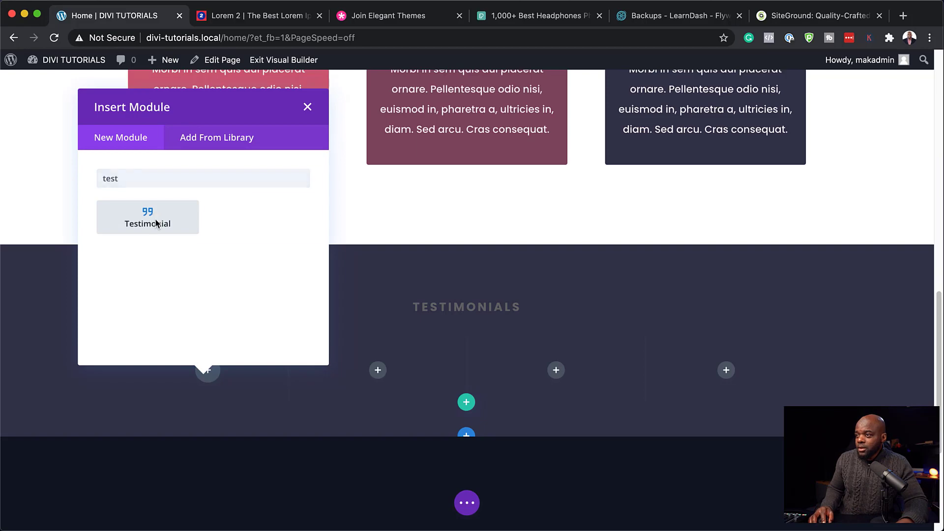
Step: Replace the placeholder author with the author's name and turn off the quote icon
{"action": "scroll", "coordinate": [514, 410], "scroll_direction": "down", "scroll_amount": 4}
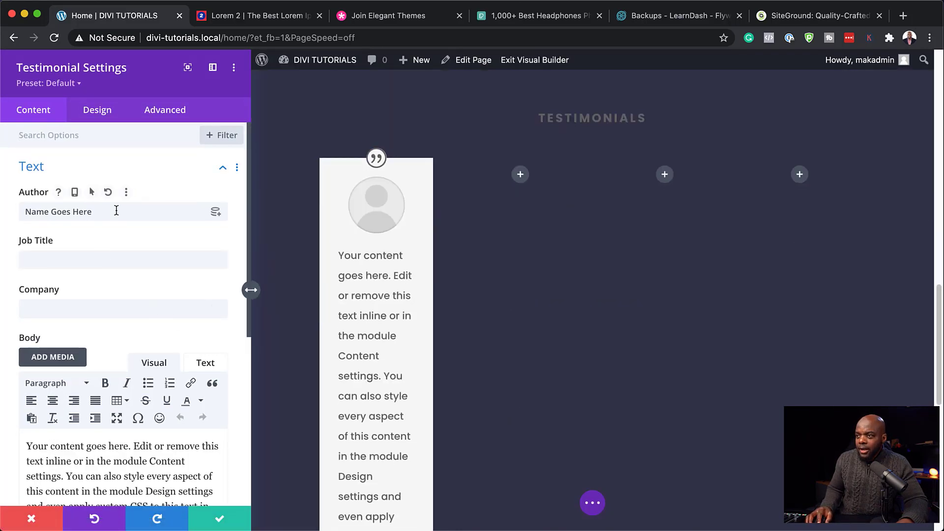
{"action": "left_click_drag", "start_coordinate": [98, 213], "coordinate": [3, 211]}
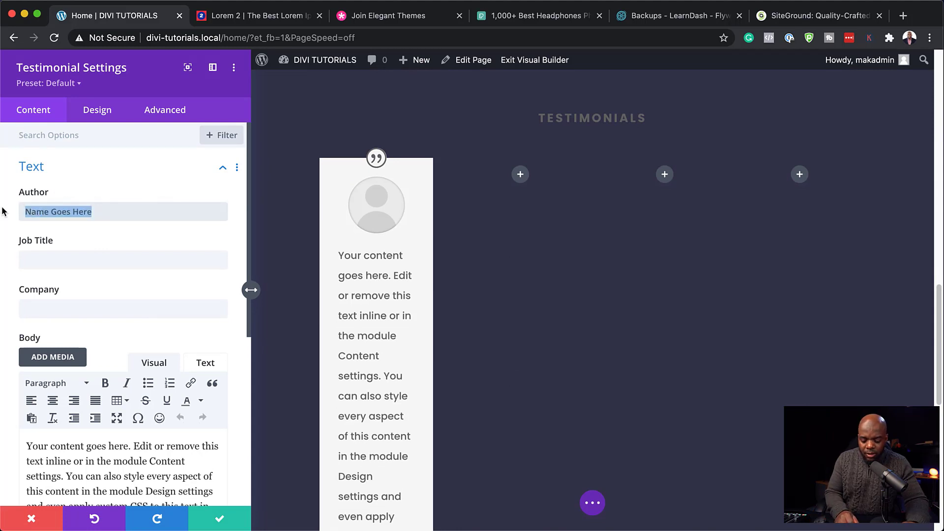
{"action": "type", "text": "Mike"}
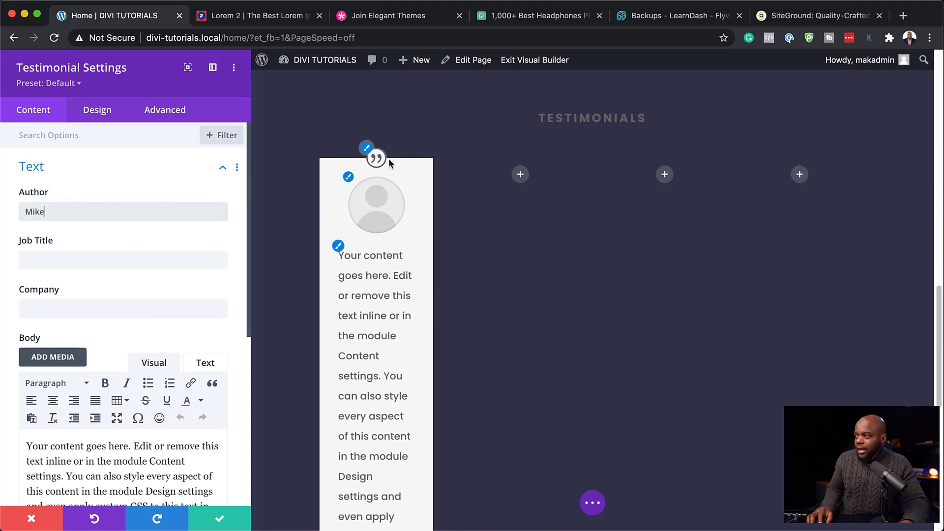
{"action": "scroll", "coordinate": [157, 354], "scroll_direction": "down", "scroll_amount": 6}
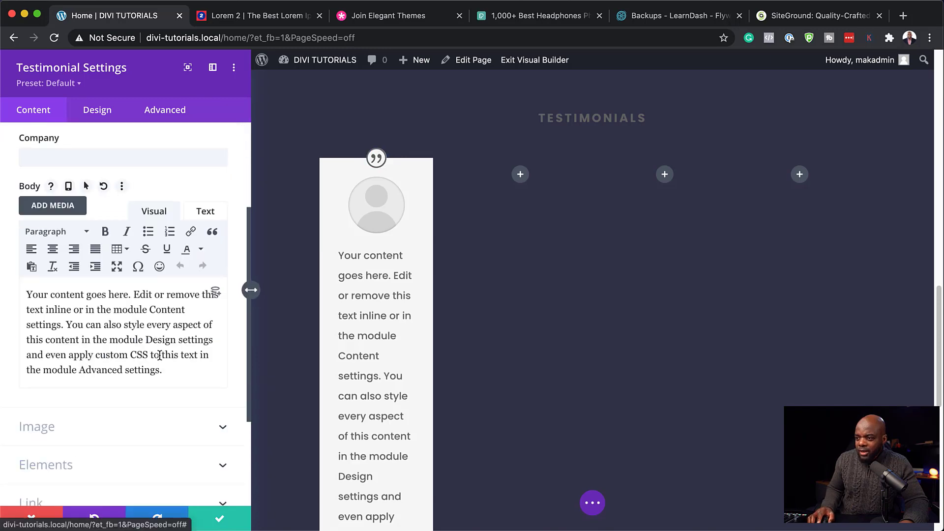
{"action": "scroll", "coordinate": [160, 361], "scroll_direction": "down", "scroll_amount": 1}
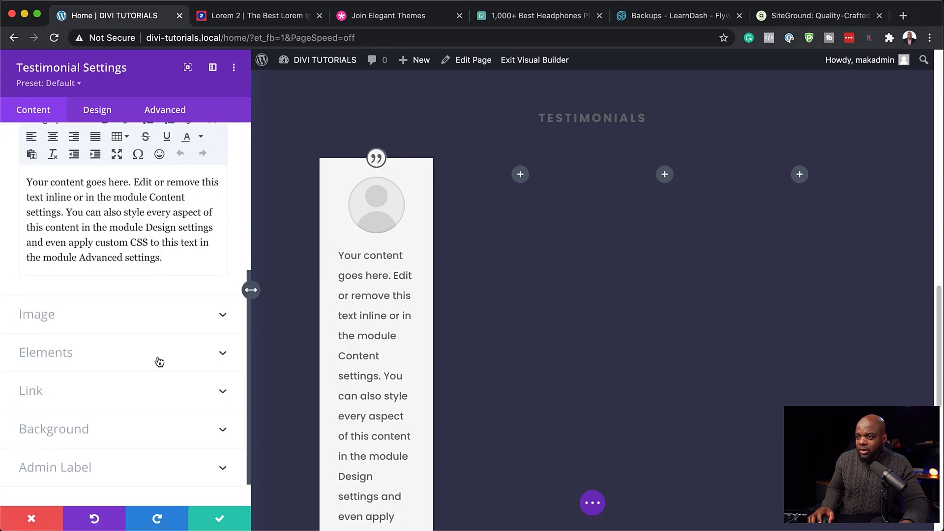
{"action": "left_click", "coordinate": [76, 354]}
{"action": "left_click", "coordinate": [31, 296]}
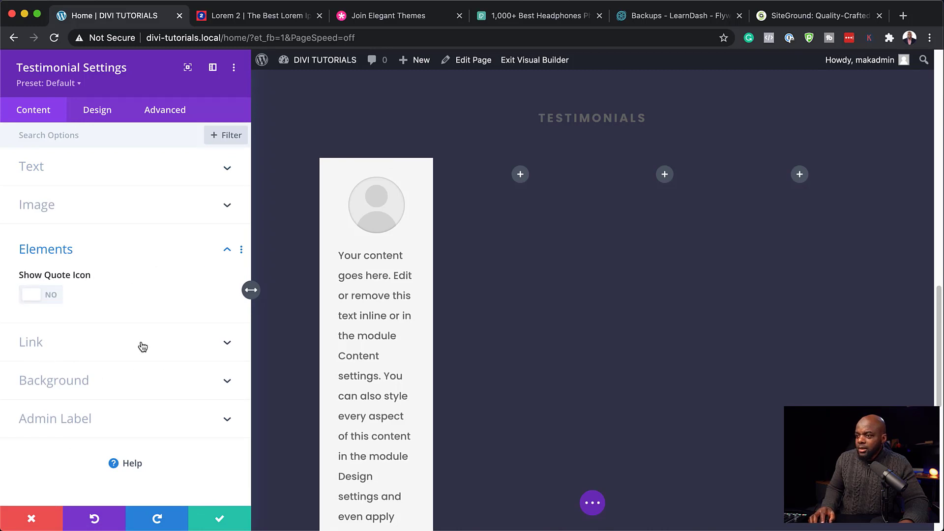
Step: Give the testimonial card the pale cream #fdfff4 global background colour
{"action": "left_click", "coordinate": [92, 386]}
{"action": "left_click", "coordinate": [160, 379]}
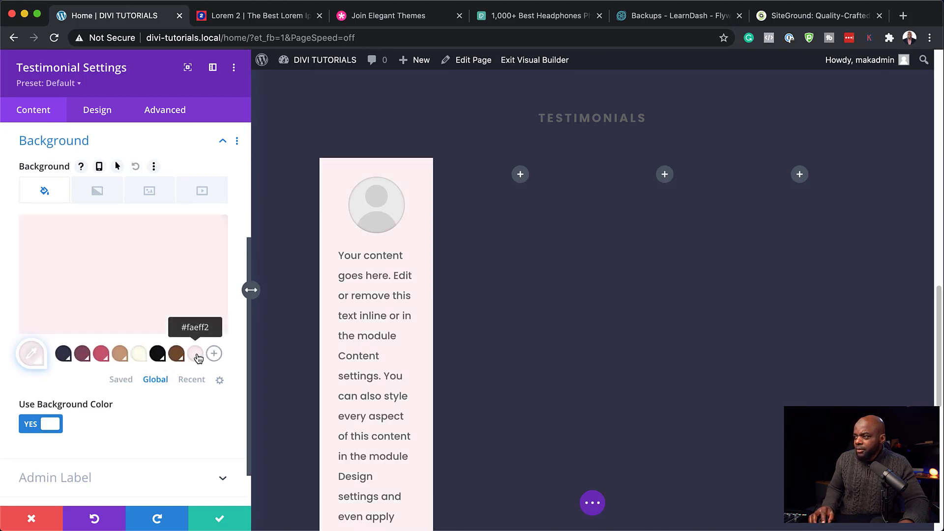
{"action": "left_click", "coordinate": [140, 355]}
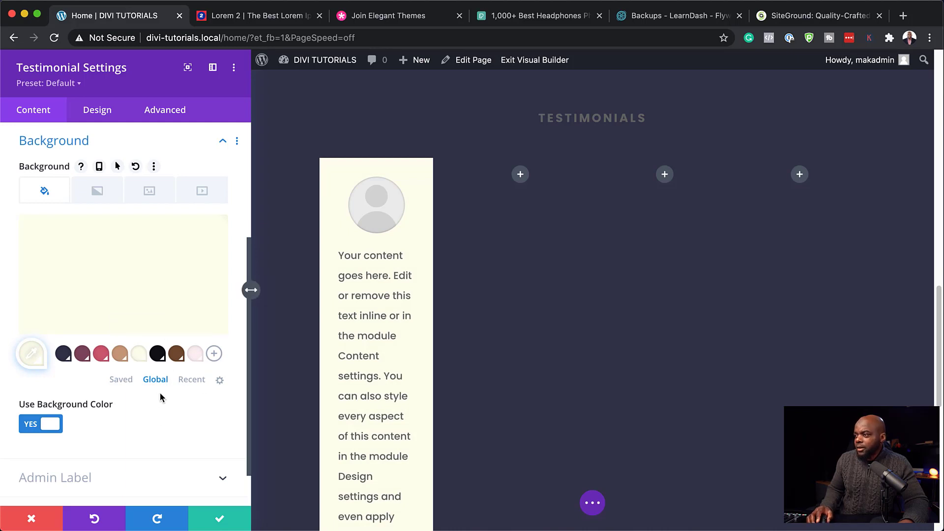
{"action": "scroll", "coordinate": [138, 339], "scroll_direction": "up", "scroll_amount": 2}
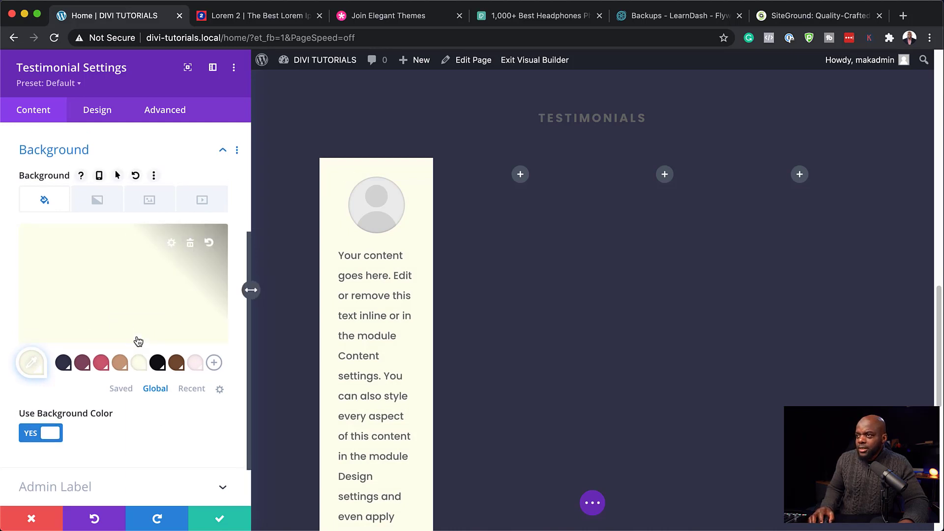
{"action": "left_click", "coordinate": [112, 347]}
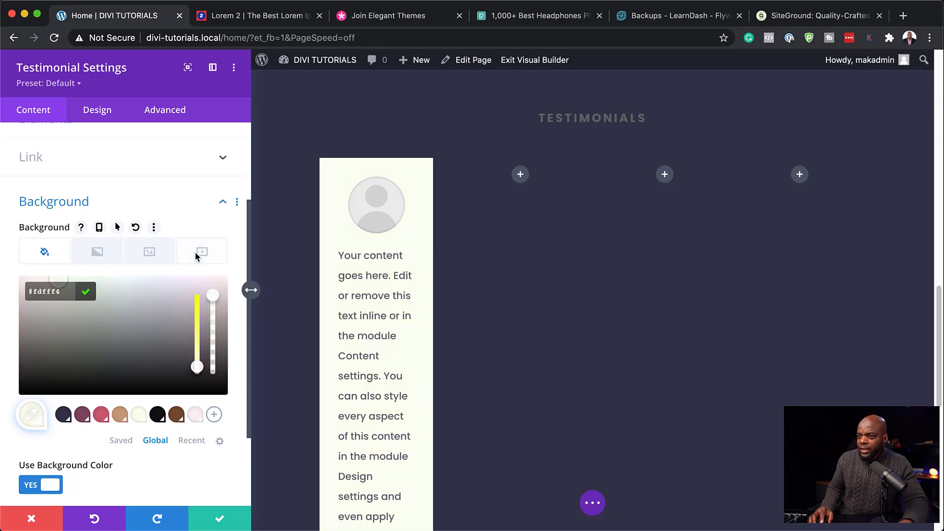
{"action": "left_click", "coordinate": [147, 187]}
{"action": "left_click", "coordinate": [107, 112]}
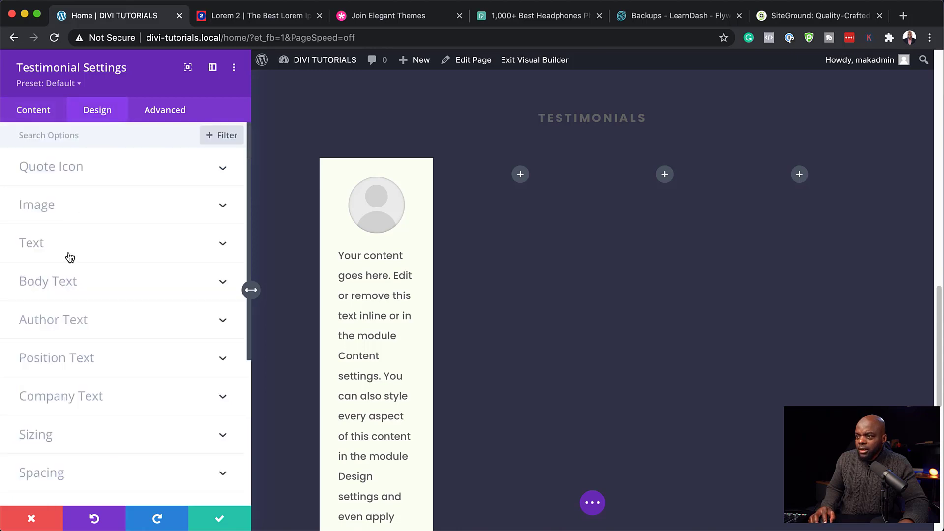
Step: Give the testimonial card a 3px border radius on all four corners
{"action": "scroll", "coordinate": [94, 462], "scroll_direction": "down", "scroll_amount": 2}
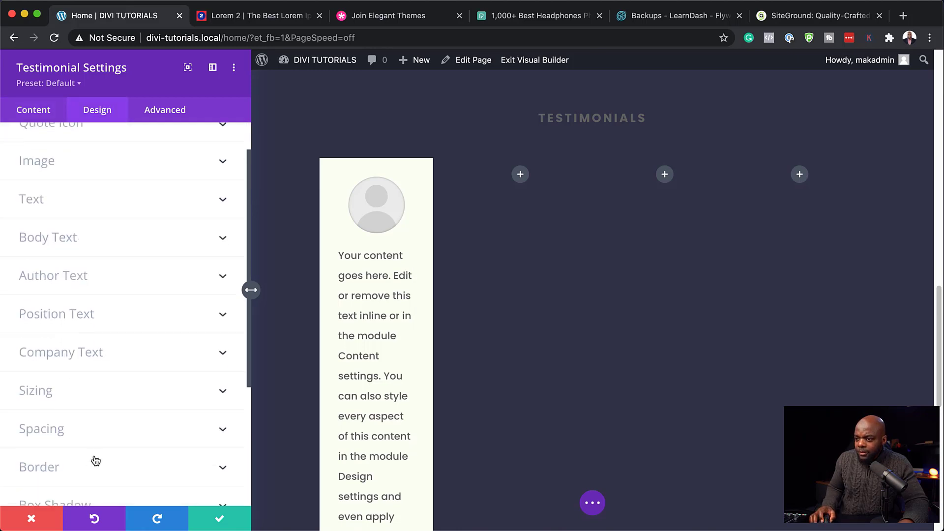
{"action": "scroll", "coordinate": [87, 455], "scroll_direction": "down", "scroll_amount": 2}
{"action": "left_click", "coordinate": [67, 429]}
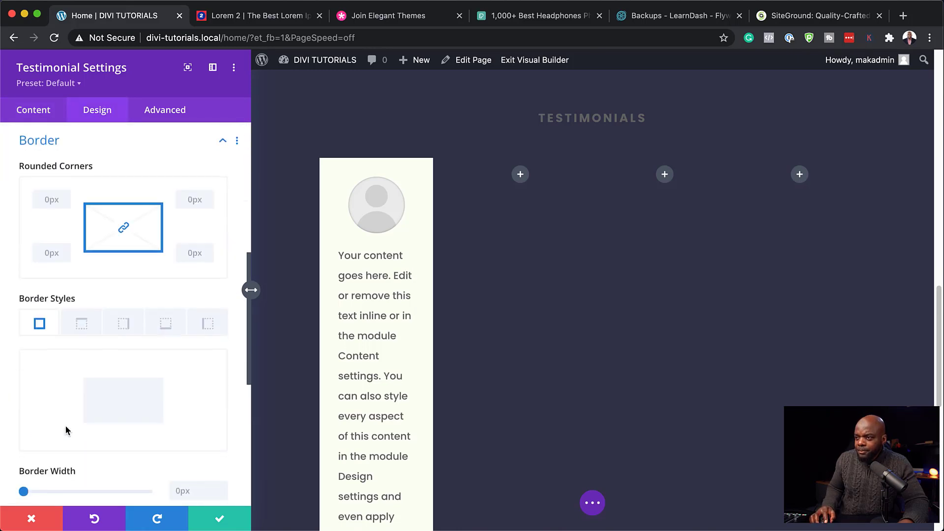
{"action": "left_click", "coordinate": [53, 201]}
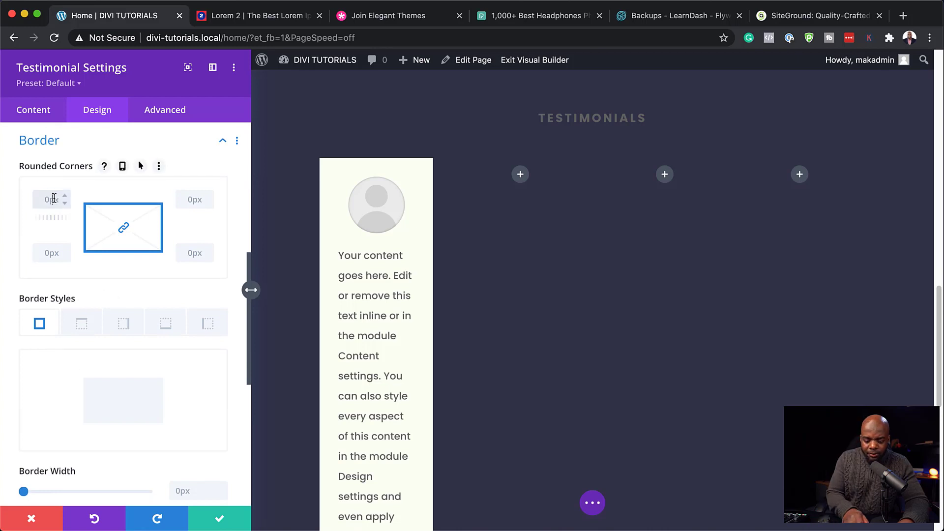
{"action": "type", "text": "3px"}
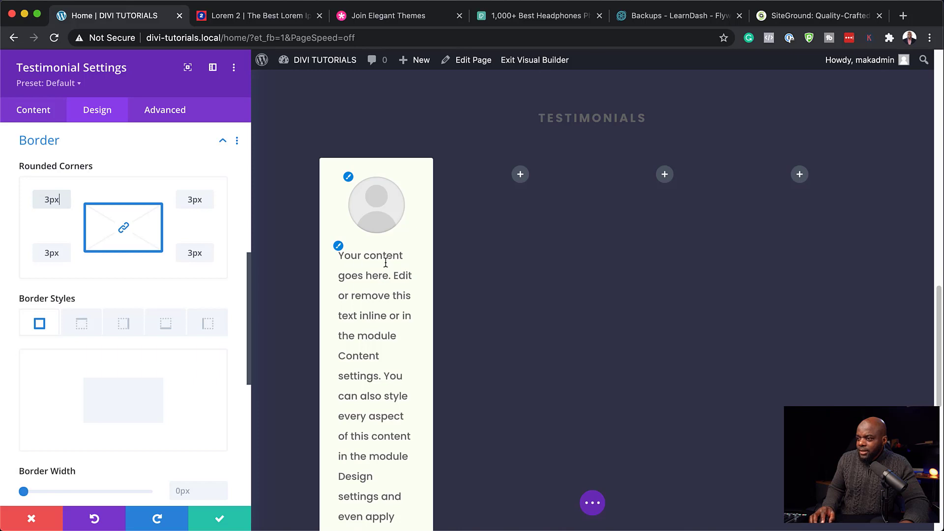
{"action": "left_click", "coordinate": [41, 112]}
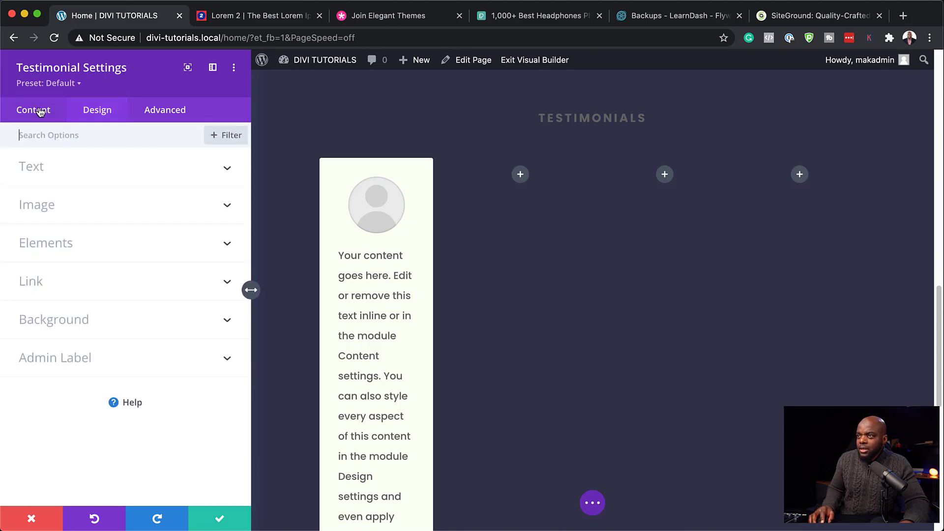
Step: Set the testimonial's job title to 'Parent'
{"action": "left_click", "coordinate": [36, 174]}
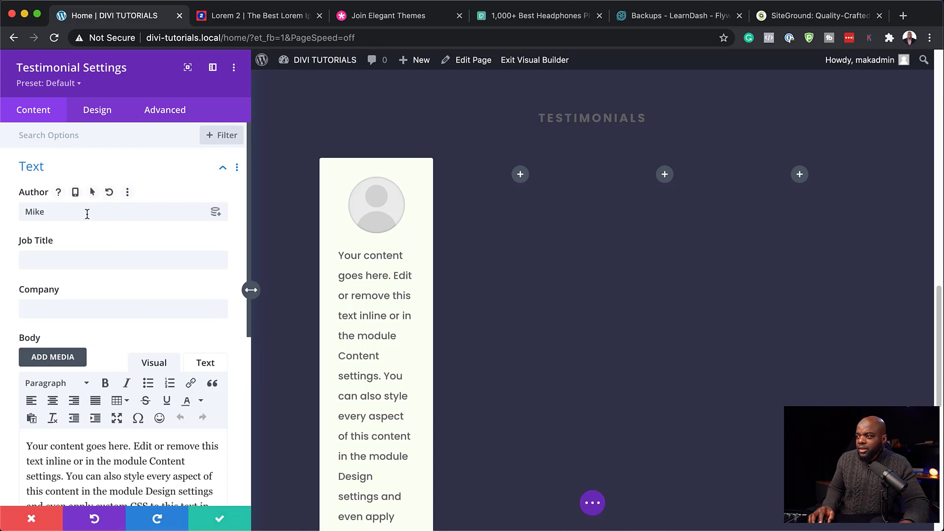
{"action": "scroll", "coordinate": [389, 327], "scroll_direction": "down", "scroll_amount": 3}
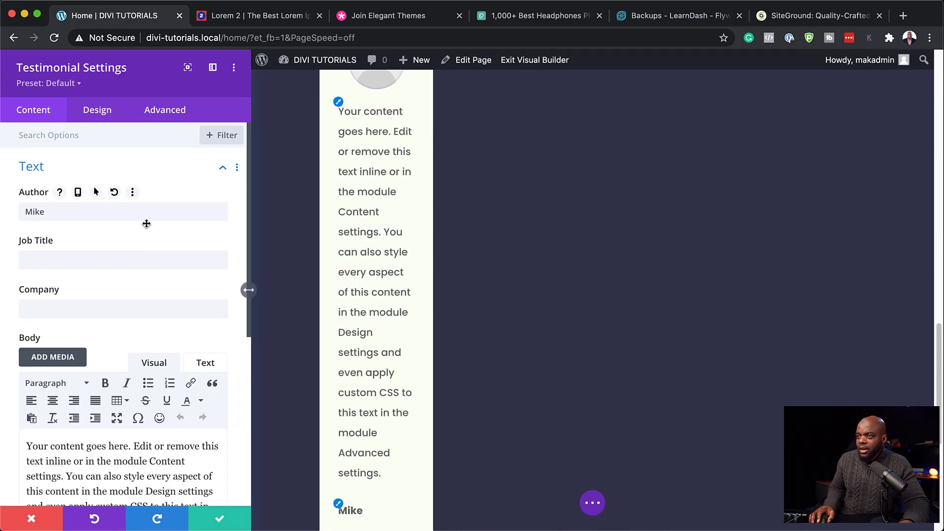
{"action": "scroll", "coordinate": [314, 140], "scroll_direction": "up", "scroll_amount": 4}
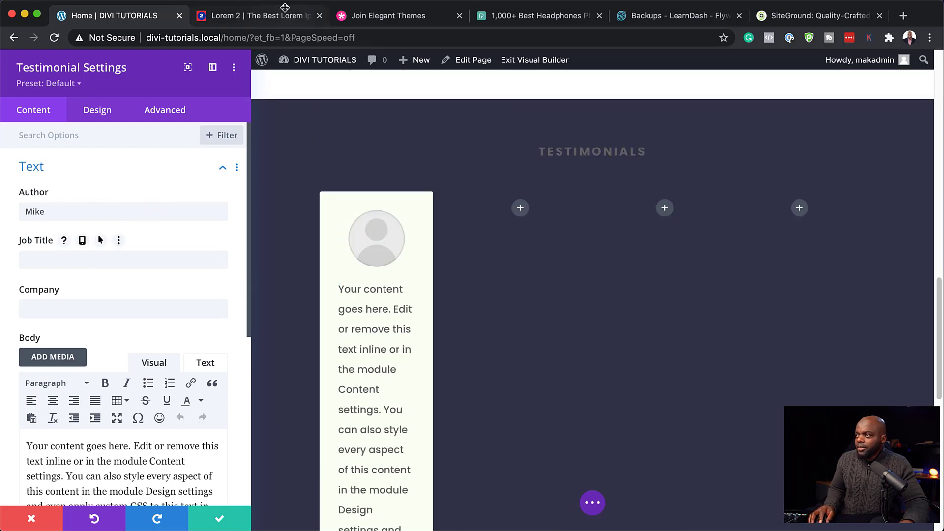
{"action": "left_click", "coordinate": [66, 260]}
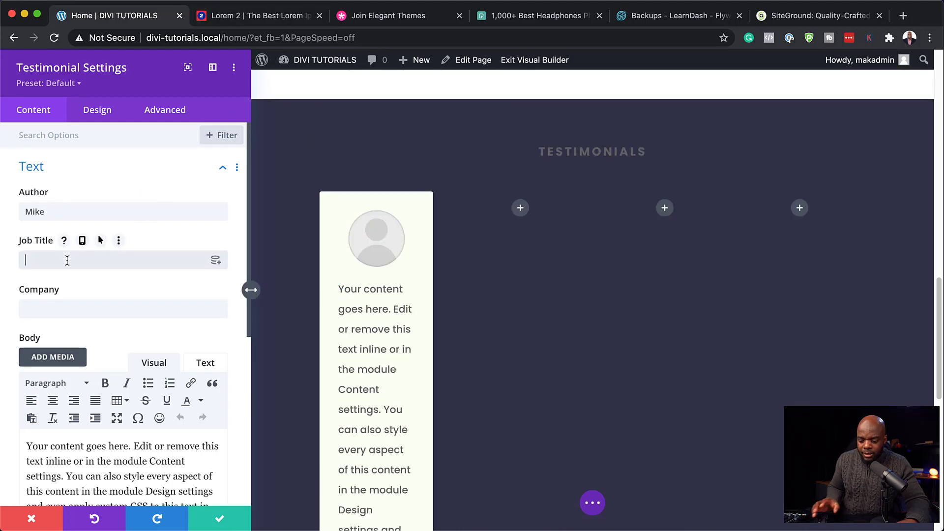
{"action": "type", "text": "Pare"}
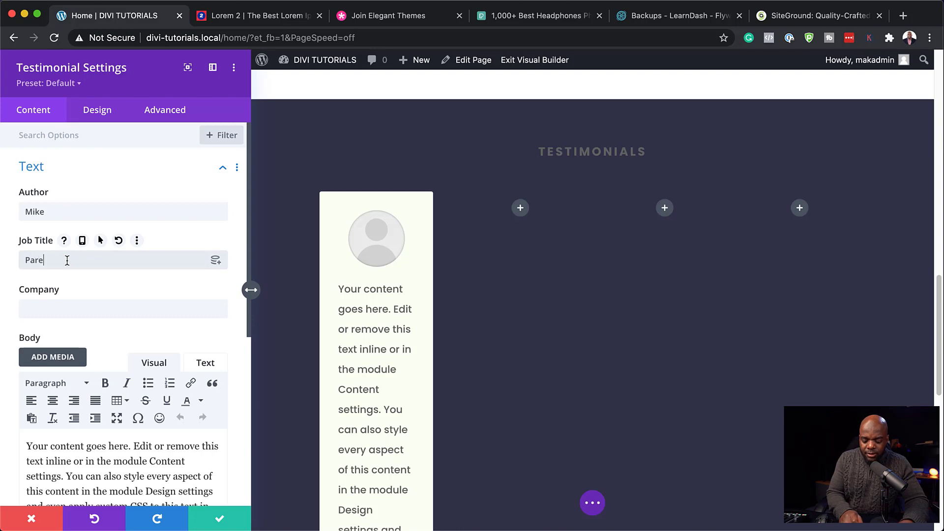
{"action": "type", "text": "nt"}
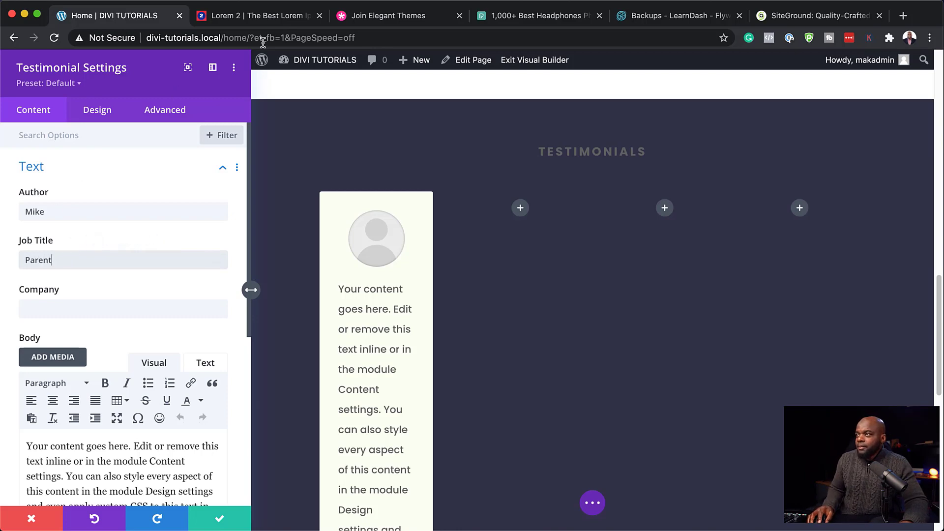
Step: Replace the testimonial body with the copied 'Donec nec justo' lorem ipsum paragraph
{"action": "left_click", "coordinate": [271, 17]}
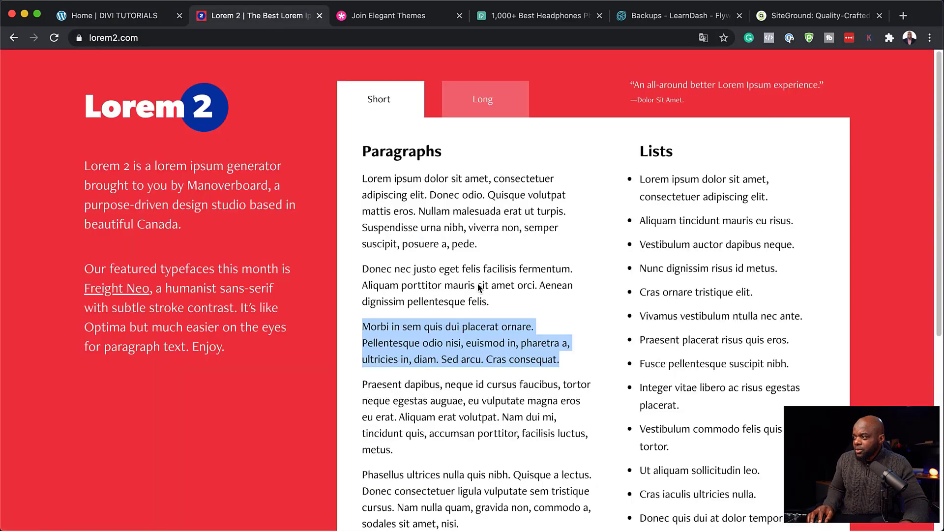
{"action": "left_click", "coordinate": [492, 300]}
{"action": "triple_click", "coordinate": [493, 299]}
{"action": "key", "text": "cmd+c"}
{"action": "left_click", "coordinate": [145, 18]}
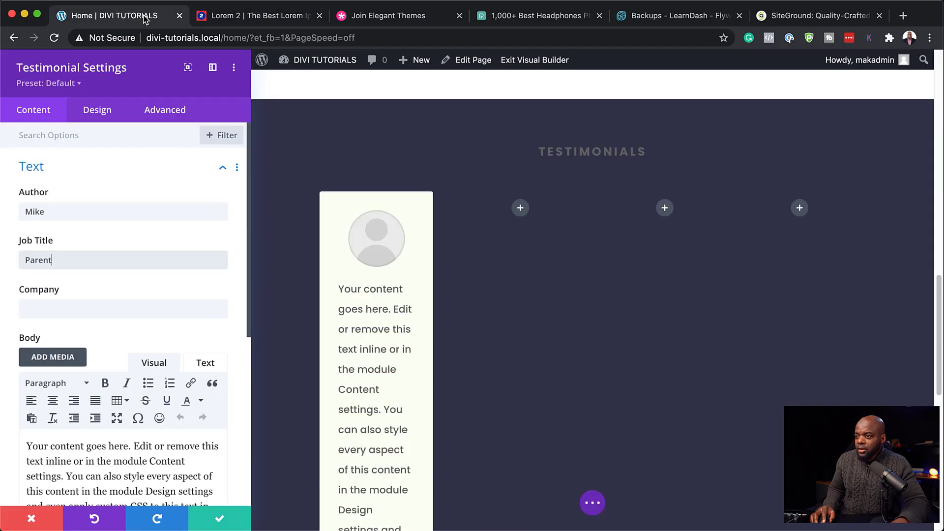
{"action": "scroll", "coordinate": [162, 387], "scroll_direction": "down", "scroll_amount": 4}
{"action": "left_click_drag", "start_coordinate": [182, 341], "coordinate": [15, 258]}
{"action": "key", "text": "cmd+v"}
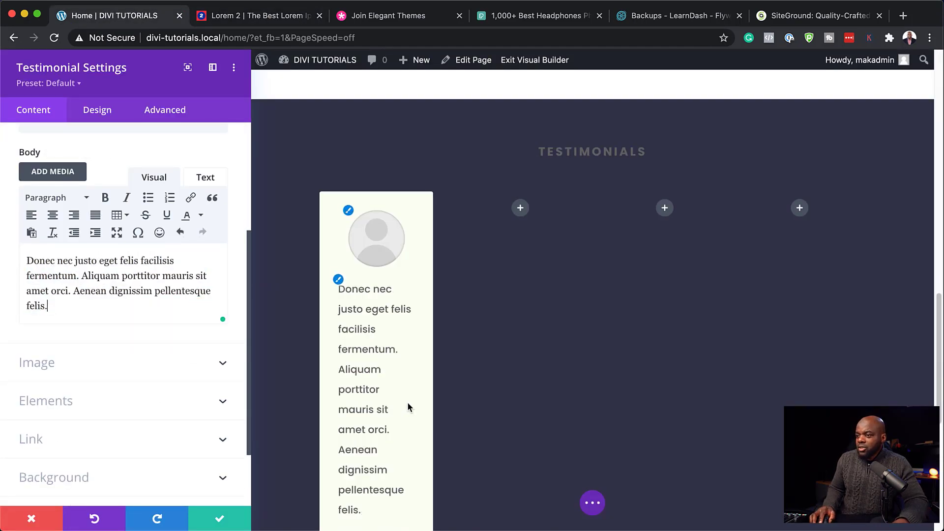
{"action": "scroll", "coordinate": [536, 344], "scroll_direction": "down", "scroll_amount": 3}
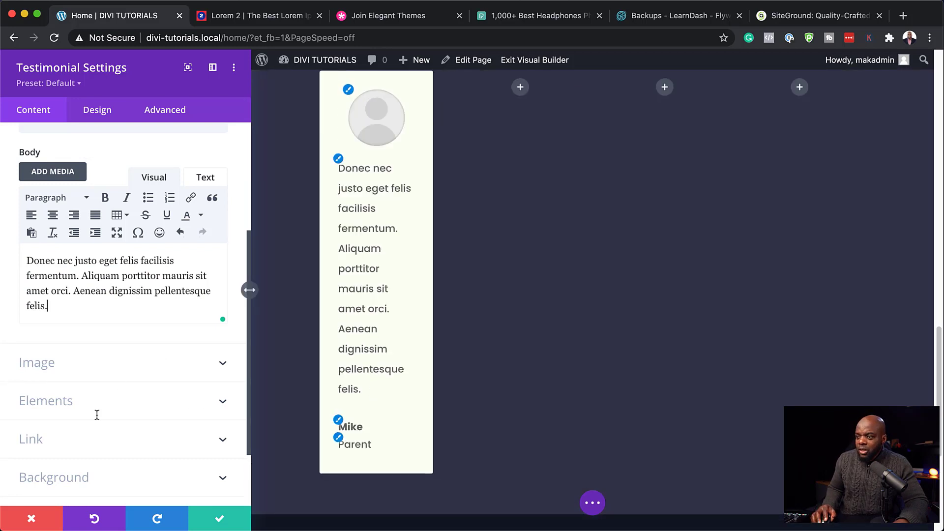
Step: Use the smiling woman photo from the media library as the testimonial portrait
{"action": "left_click", "coordinate": [75, 366]}
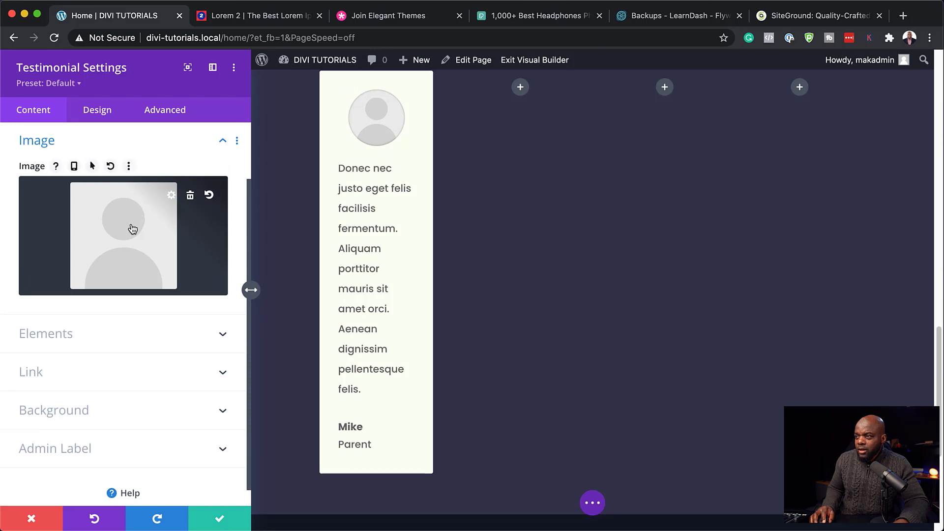
{"action": "left_click", "coordinate": [131, 225]}
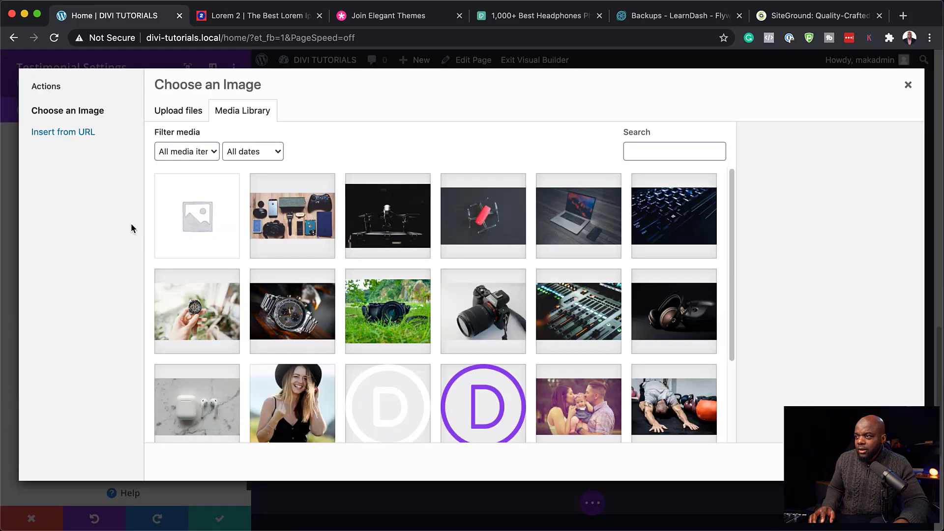
{"action": "left_click", "coordinate": [313, 408]}
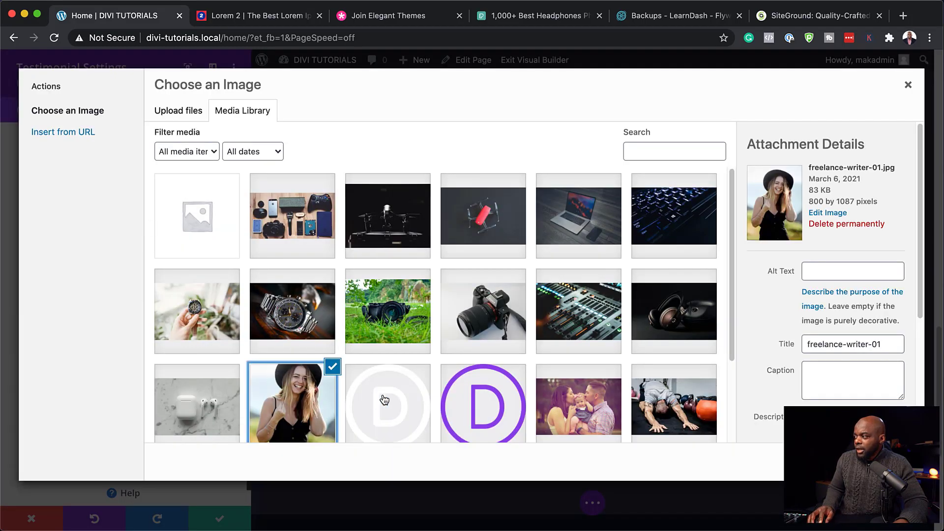
{"action": "left_click", "coordinate": [878, 462]}
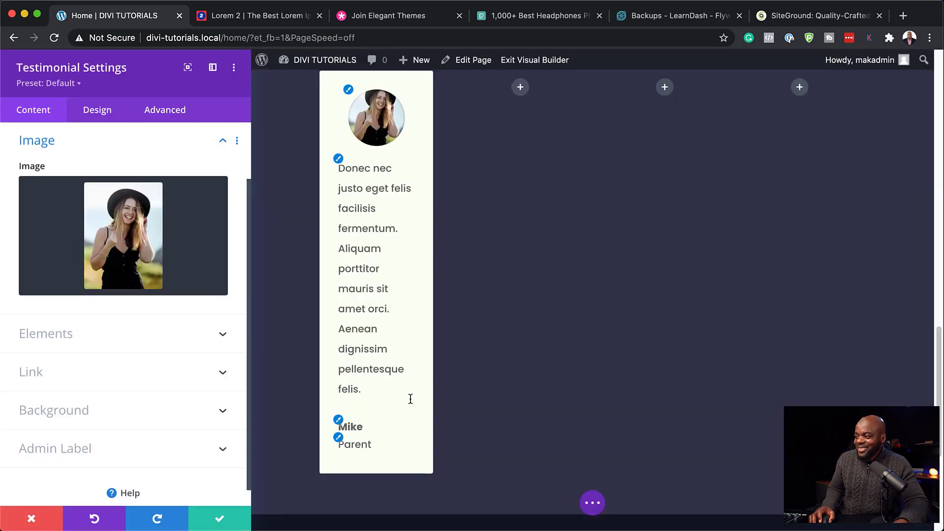
Step: Replace the author name with a new name and save the testimonial module
{"action": "scroll", "coordinate": [128, 367], "scroll_direction": "up", "scroll_amount": 3}
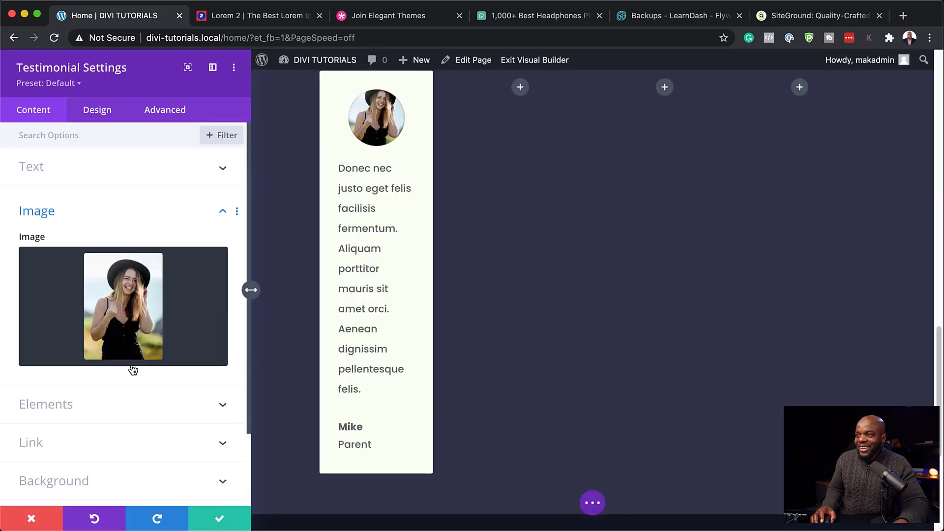
{"action": "left_click", "coordinate": [182, 175]}
{"action": "double_click", "coordinate": [126, 214]}
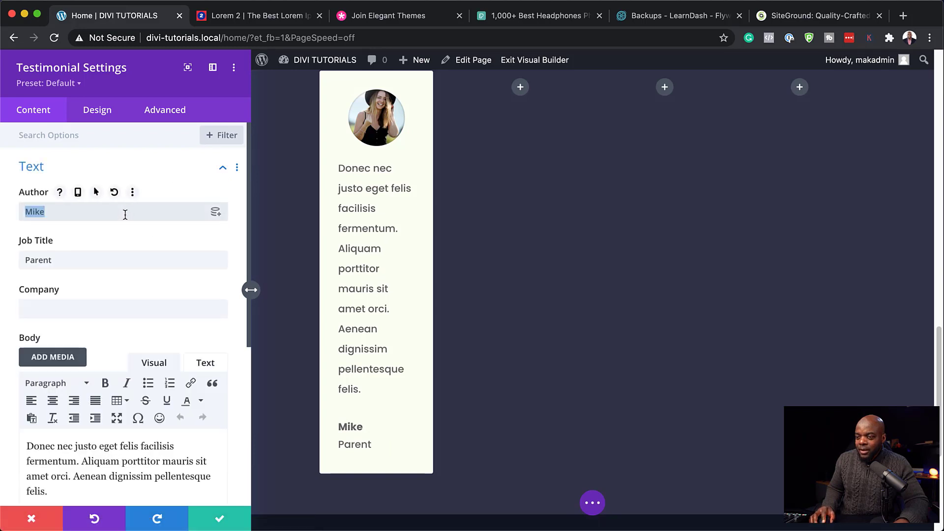
{"action": "type", "text": "Mary"}
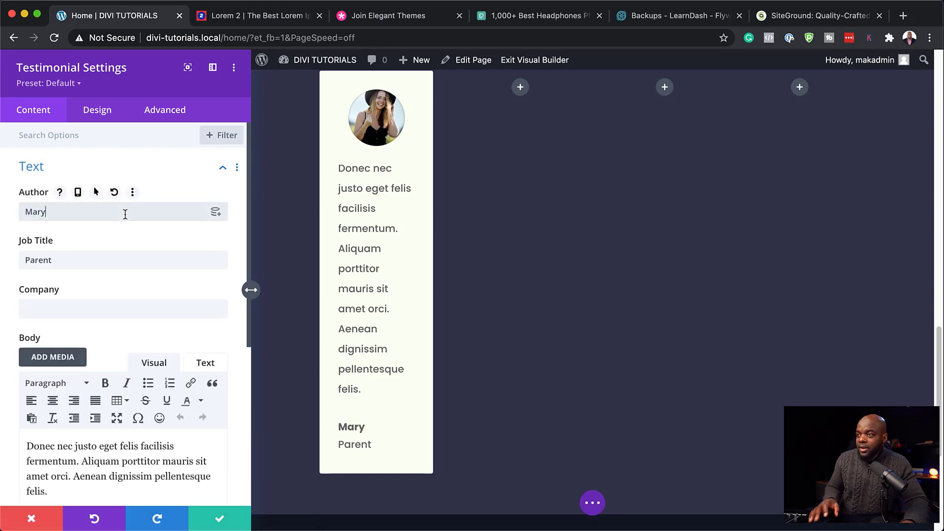
{"action": "left_click", "coordinate": [219, 520]}
{"action": "scroll", "coordinate": [504, 285], "scroll_direction": "up", "scroll_amount": 2}
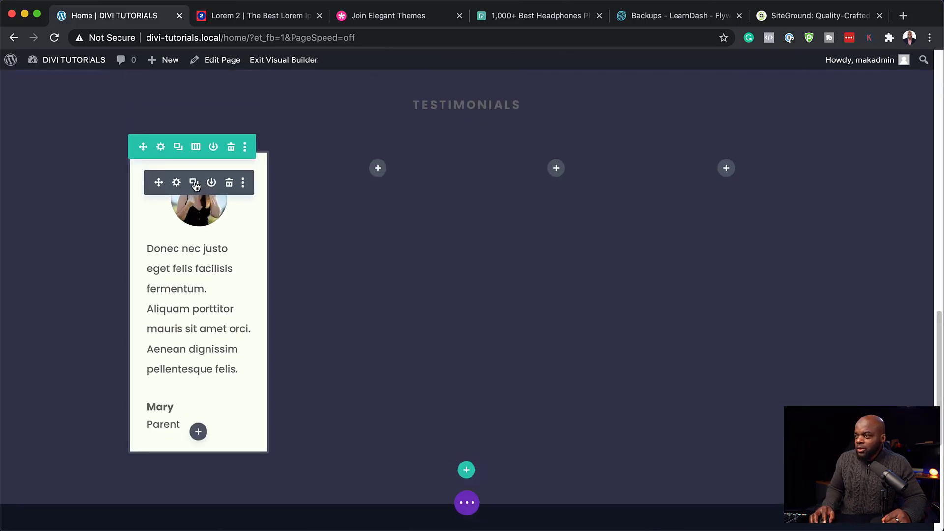
Step: Duplicate the testimonial card into the second, third and fourth columns
{"action": "left_click", "coordinate": [194, 183]}
{"action": "left_click_drag", "start_coordinate": [158, 182], "coordinate": [382, 189]}
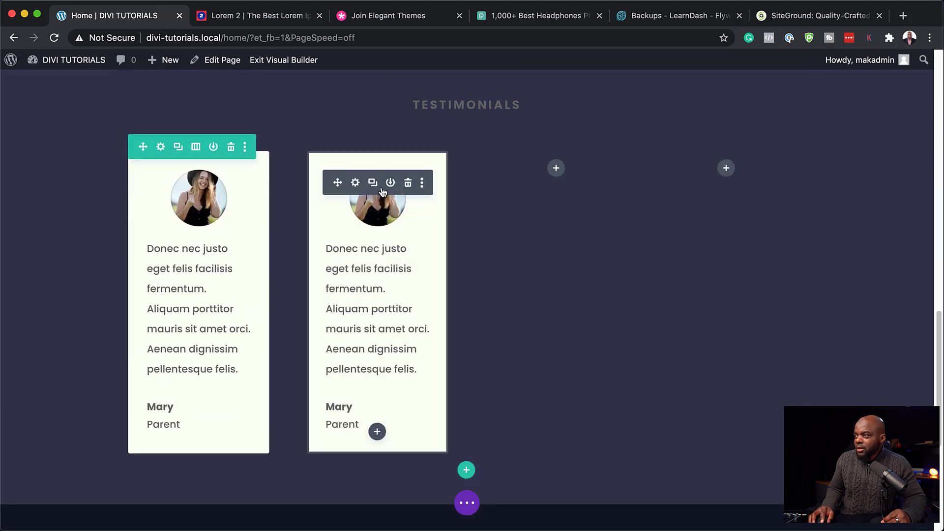
{"action": "left_click", "coordinate": [386, 183]}
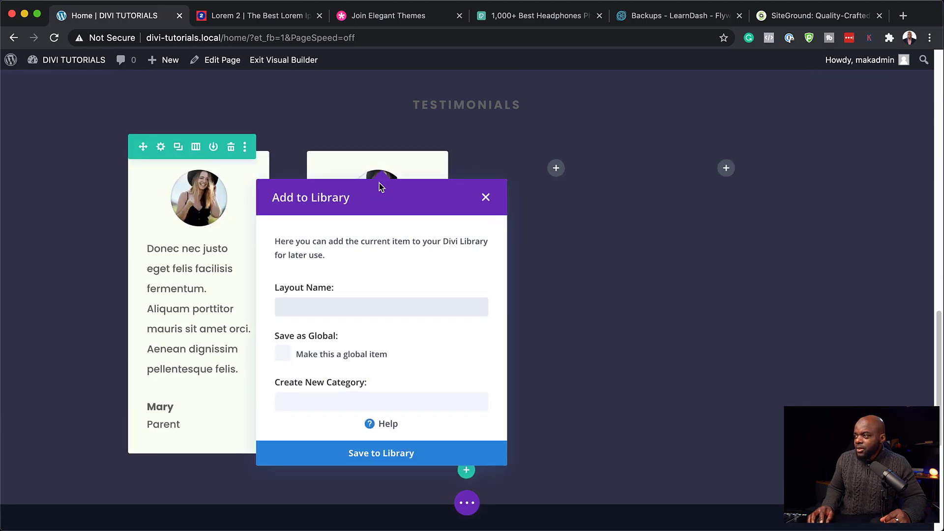
{"action": "left_click", "coordinate": [500, 153]}
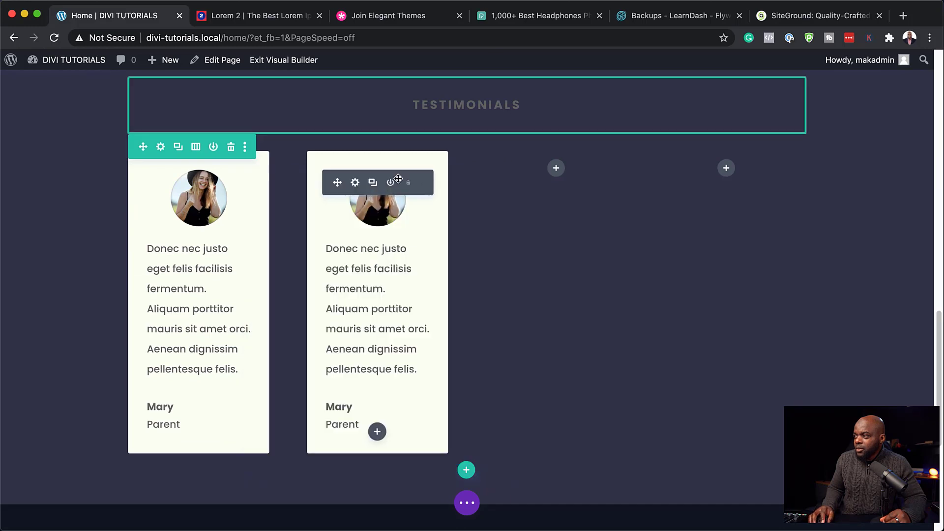
{"action": "left_click", "coordinate": [374, 184]}
{"action": "left_click_drag", "start_coordinate": [337, 182], "coordinate": [553, 186]}
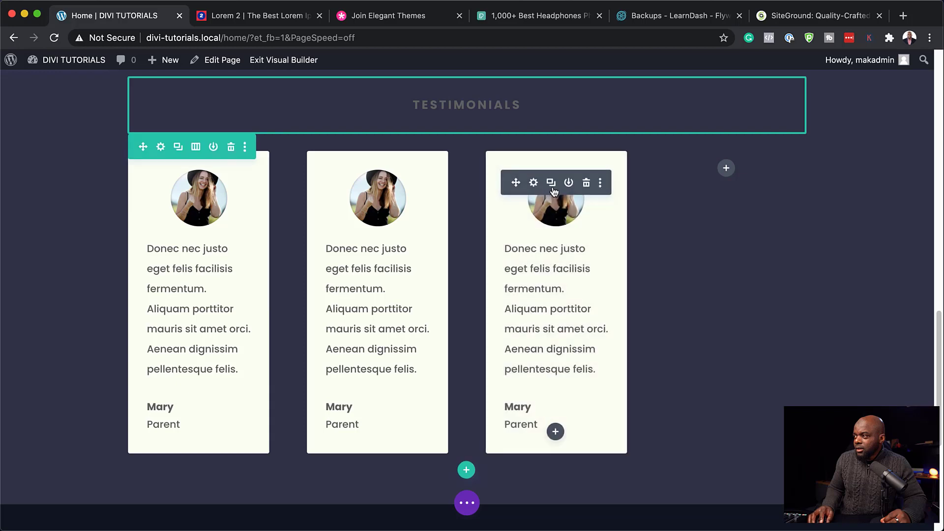
{"action": "left_click", "coordinate": [551, 184]}
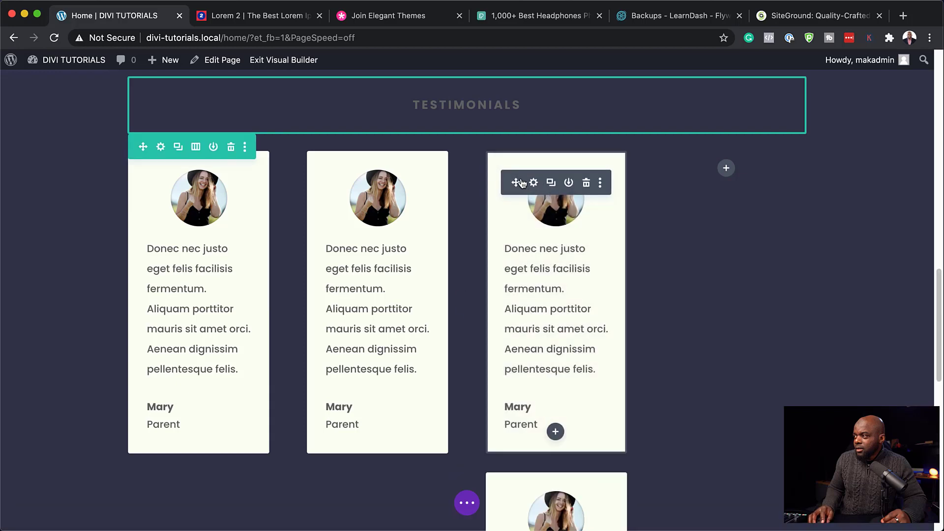
{"action": "left_click_drag", "start_coordinate": [516, 182], "coordinate": [747, 186]}
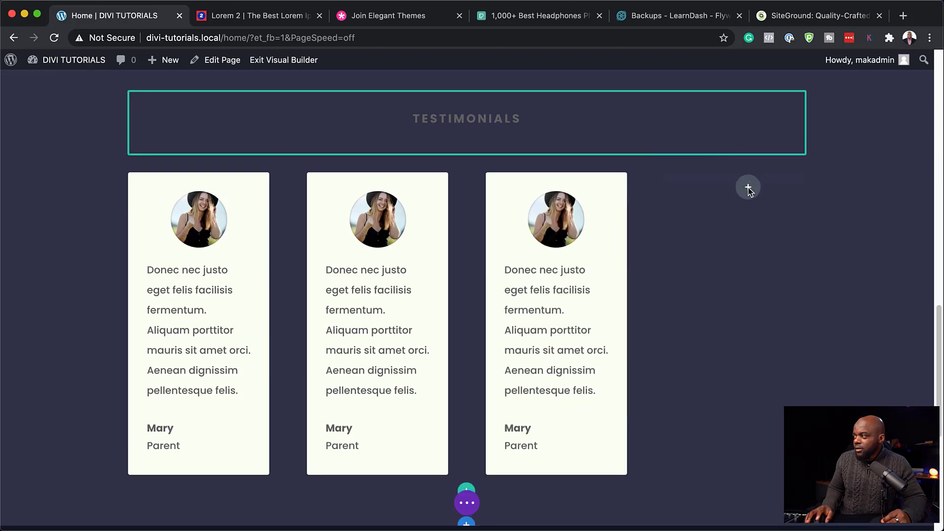
{"action": "scroll", "coordinate": [270, 194], "scroll_direction": "up", "scroll_amount": 3}
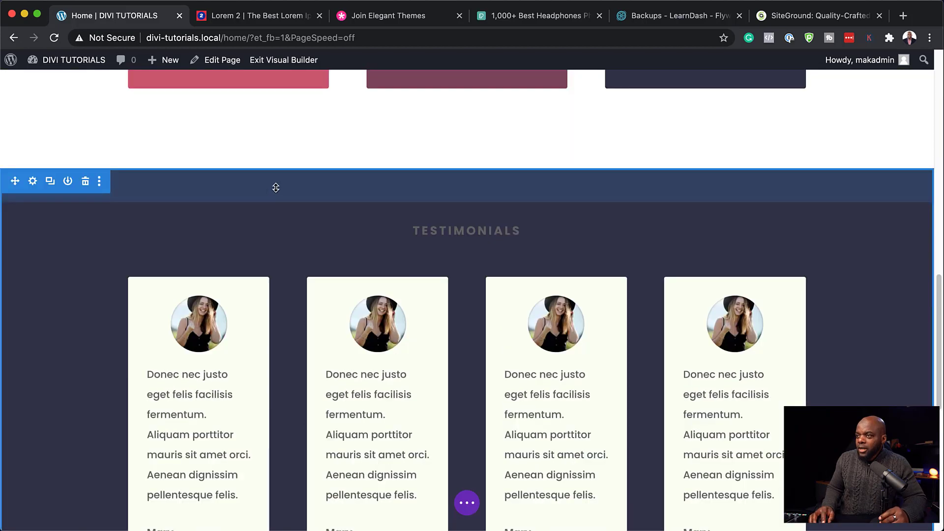
Step: Set the Testimonials section's top padding to 100px
{"action": "left_click_drag", "start_coordinate": [276, 188], "coordinate": [283, 220]}
{"action": "left_click_drag", "start_coordinate": [441, 210], "coordinate": [441, 210]}
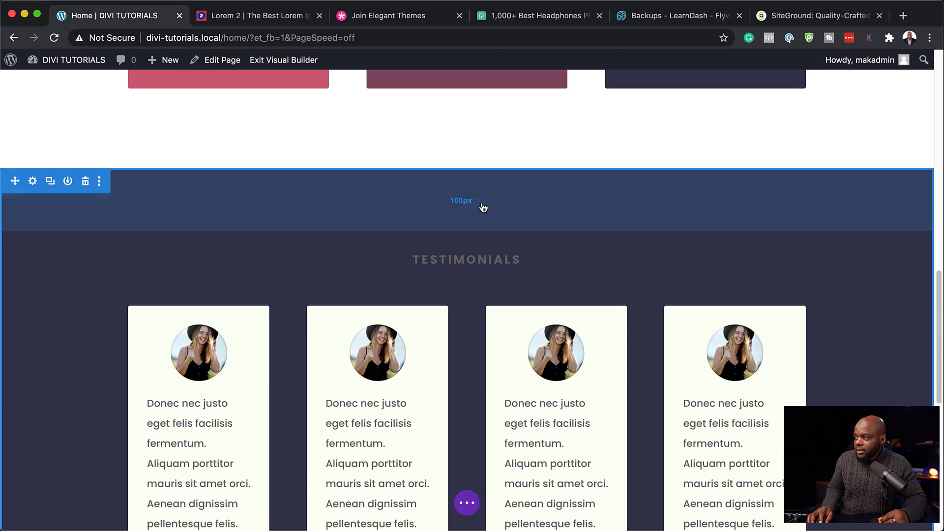
{"action": "scroll", "coordinate": [423, 215], "scroll_direction": "down", "scroll_amount": 2}
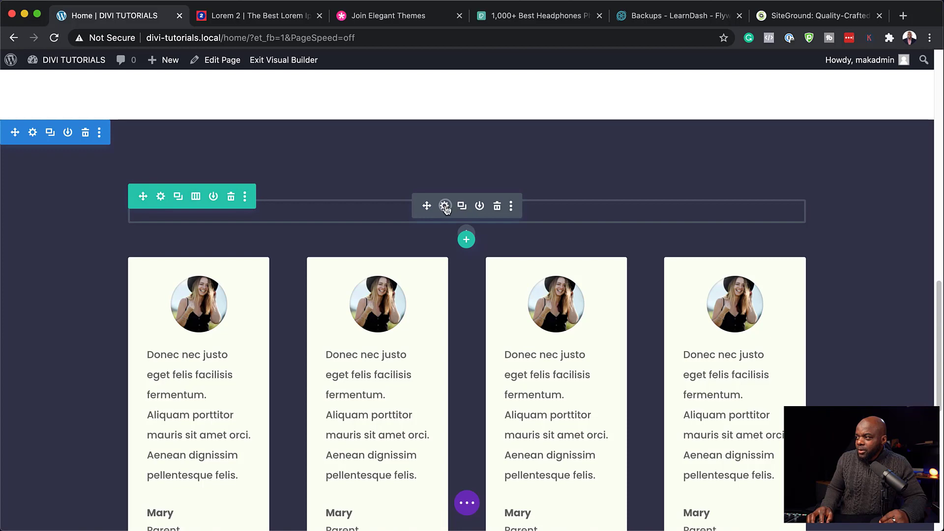
Step: Colour the TESTIMONIALS heading text with the pale global colour #faeff2 and save
{"action": "left_click", "coordinate": [445, 206]}
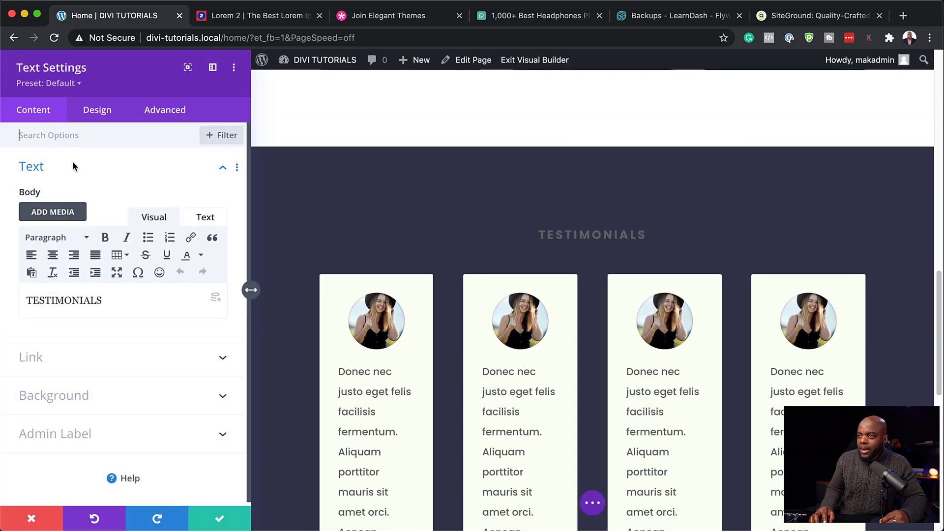
{"action": "left_click", "coordinate": [98, 111]}
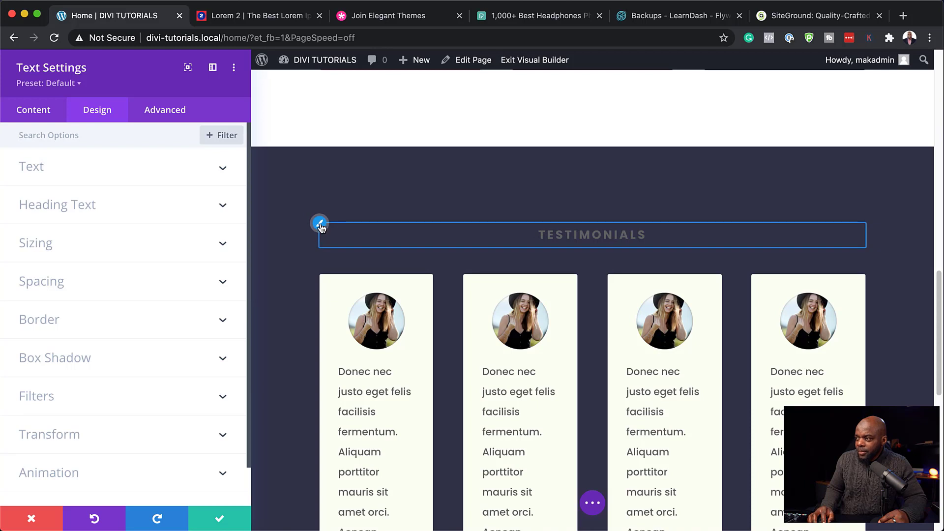
{"action": "left_click", "coordinate": [320, 225]}
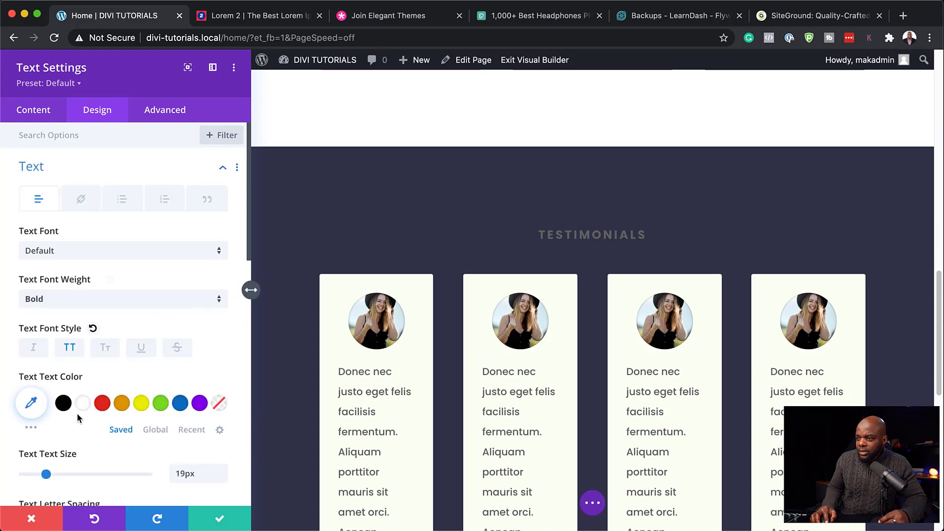
{"action": "left_click", "coordinate": [161, 434]}
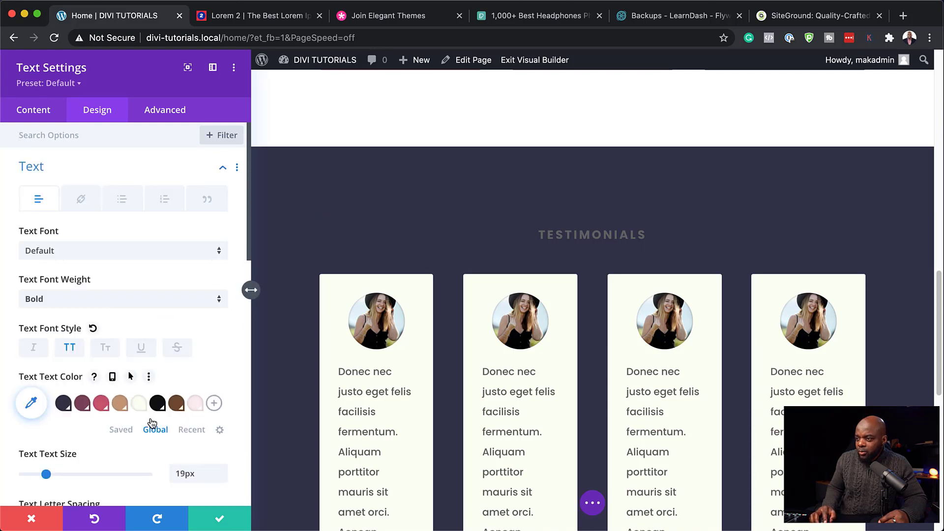
{"action": "left_click", "coordinate": [196, 404]}
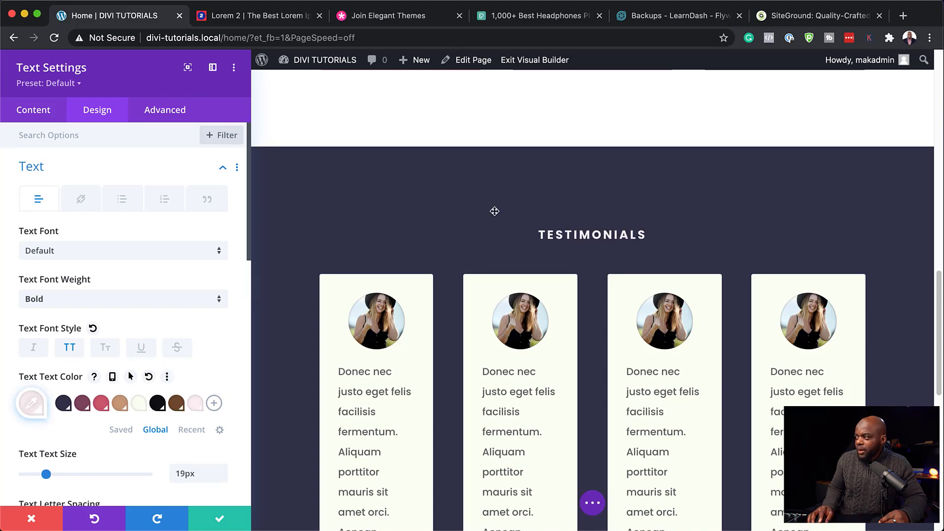
{"action": "left_click", "coordinate": [220, 520]}
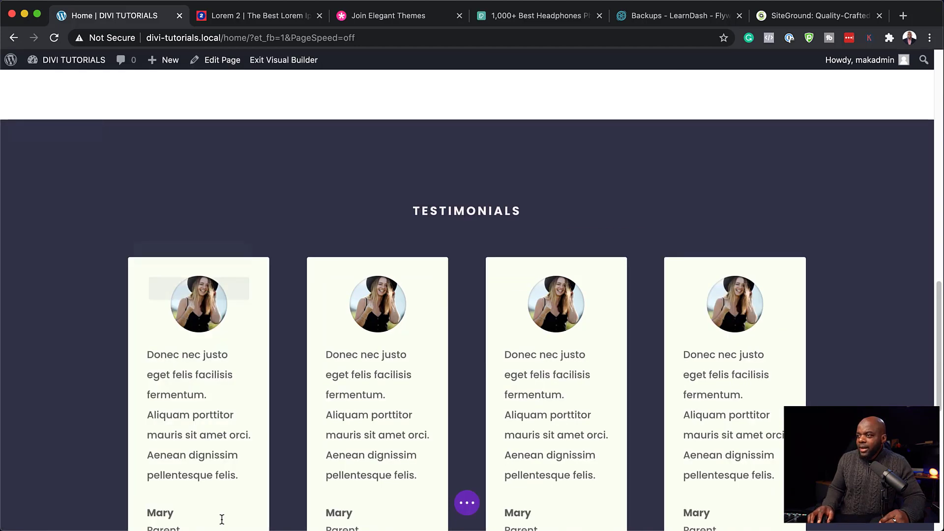
{"action": "scroll", "coordinate": [662, 238], "scroll_direction": "down", "scroll_amount": 4}
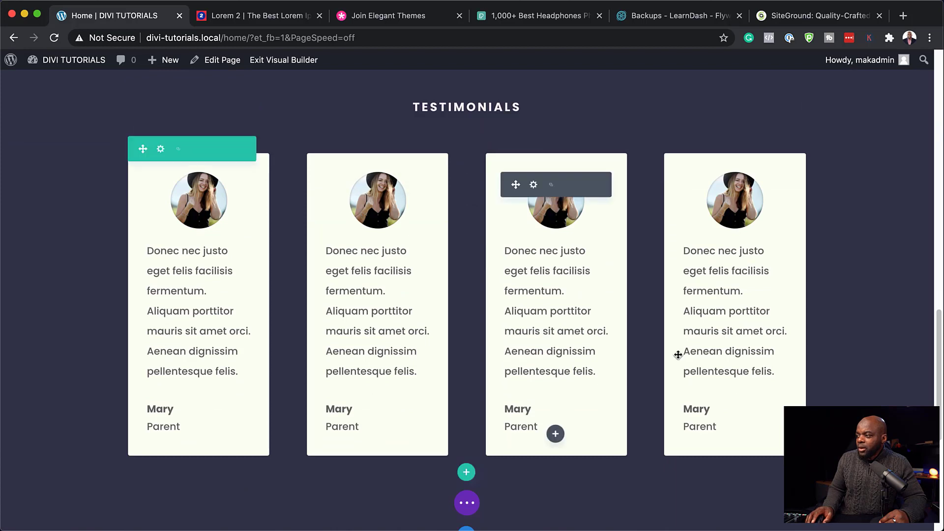
{"action": "mouse_move", "coordinate": [373, 189]}
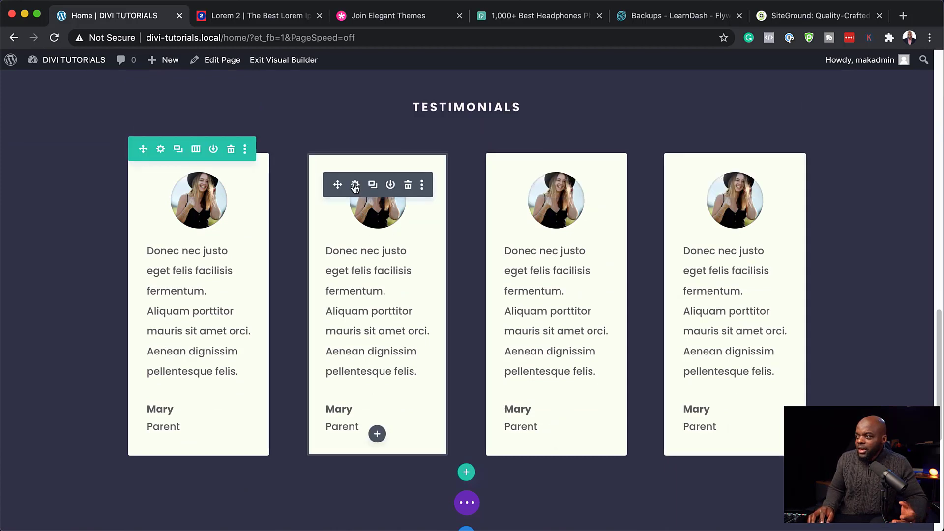
{"action": "left_click", "coordinate": [356, 185]}
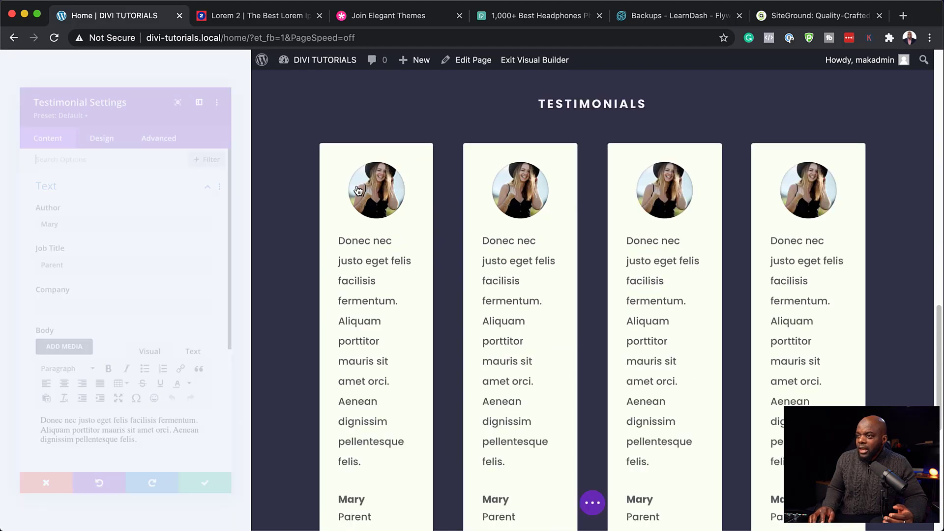
{"action": "scroll", "coordinate": [173, 414], "scroll_direction": "down", "scroll_amount": 3}
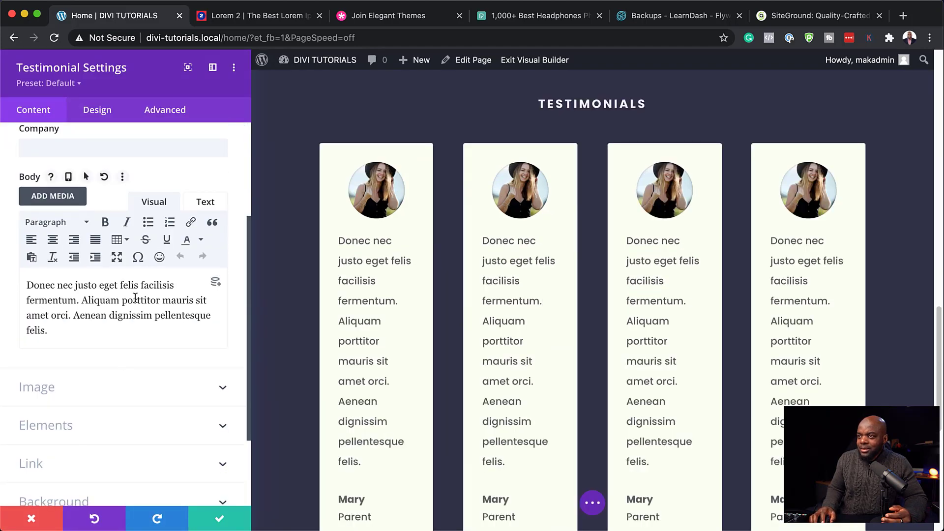
{"action": "scroll", "coordinate": [135, 299], "scroll_direction": "up", "scroll_amount": 3}
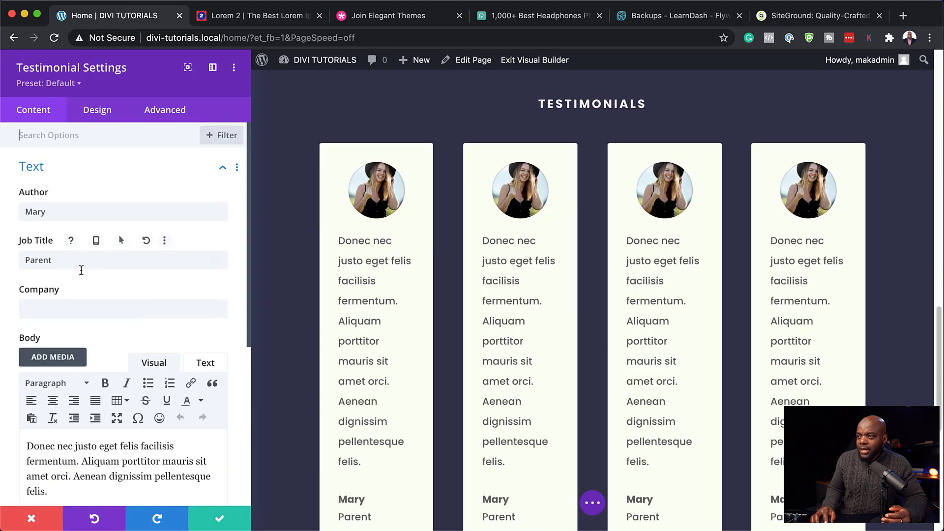
{"action": "scroll", "coordinate": [123, 374], "scroll_direction": "down", "scroll_amount": 5}
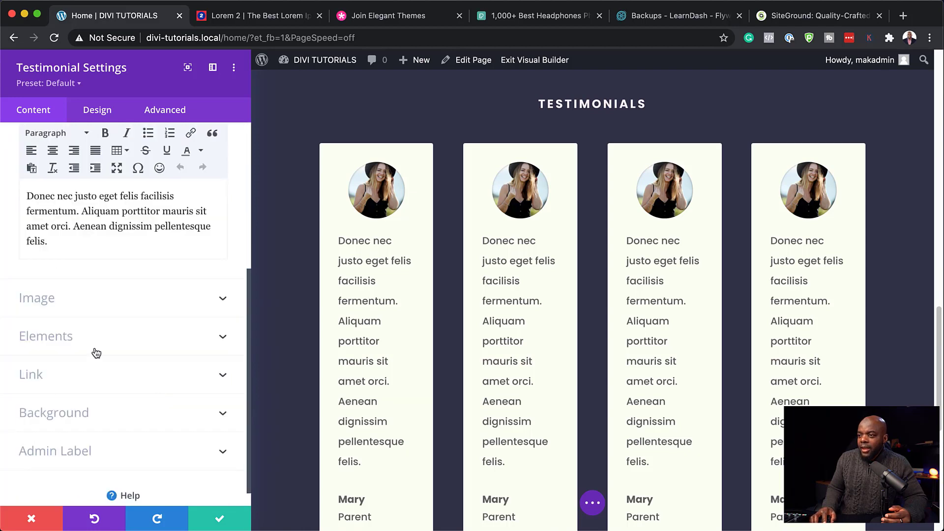
{"action": "left_click", "coordinate": [49, 301]}
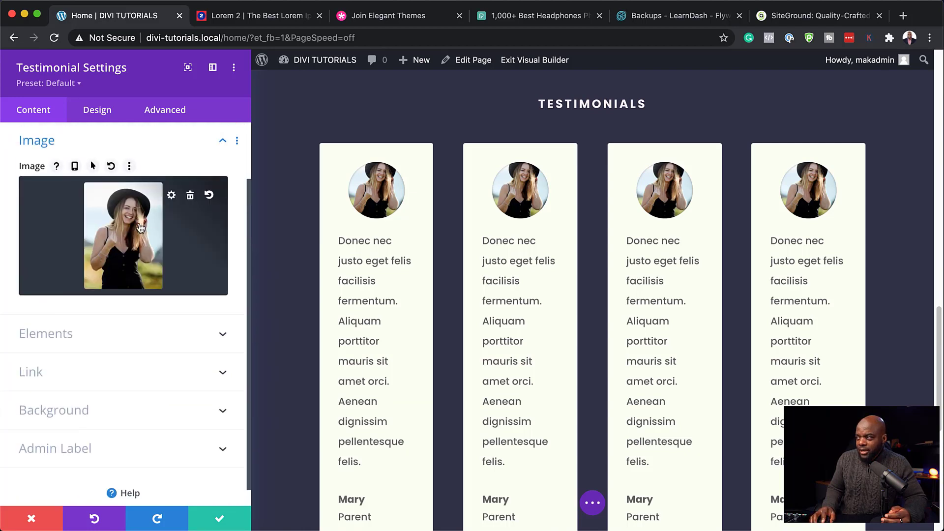
Step: Close the testimonial settings and scroll through the home page from hero to footer
{"action": "left_click", "coordinate": [222, 519]}
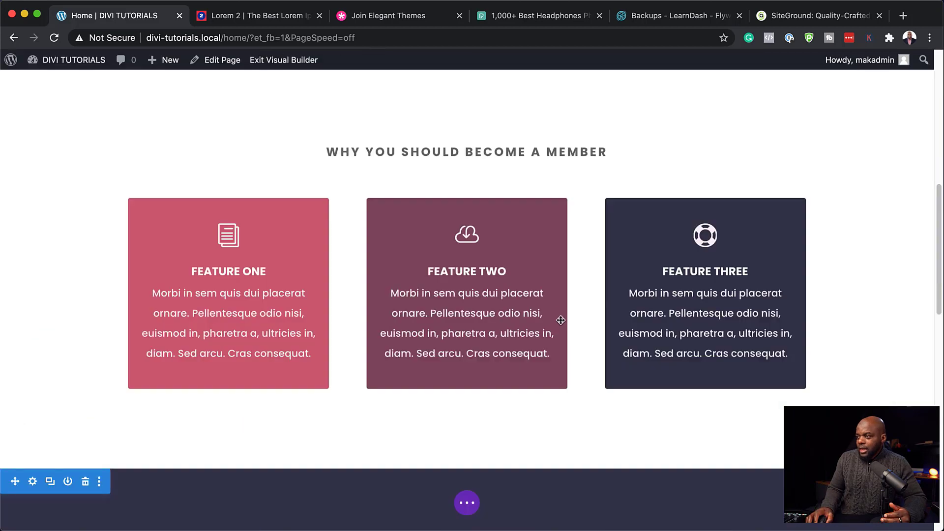
{"action": "scroll", "coordinate": [585, 345], "scroll_direction": "down", "scroll_amount": 7}
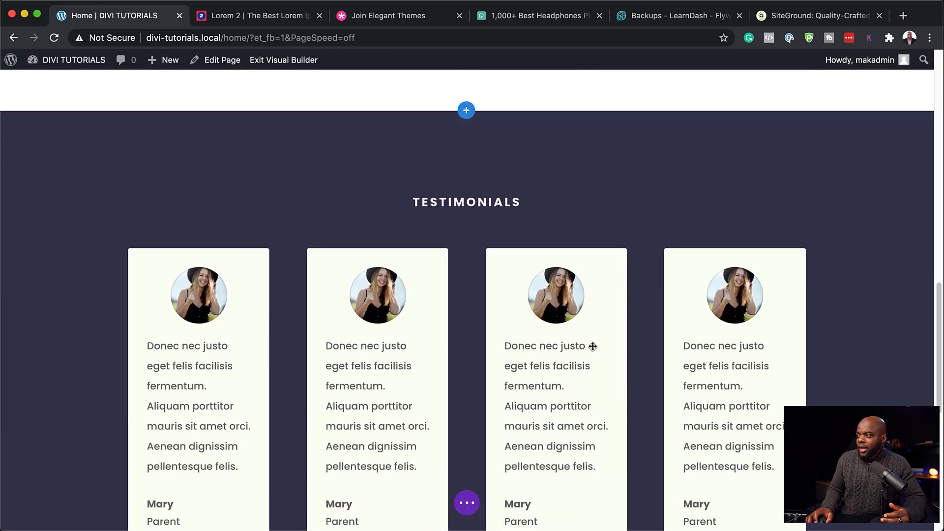
{"action": "scroll", "coordinate": [592, 346], "scroll_direction": "up", "scroll_amount": 15}
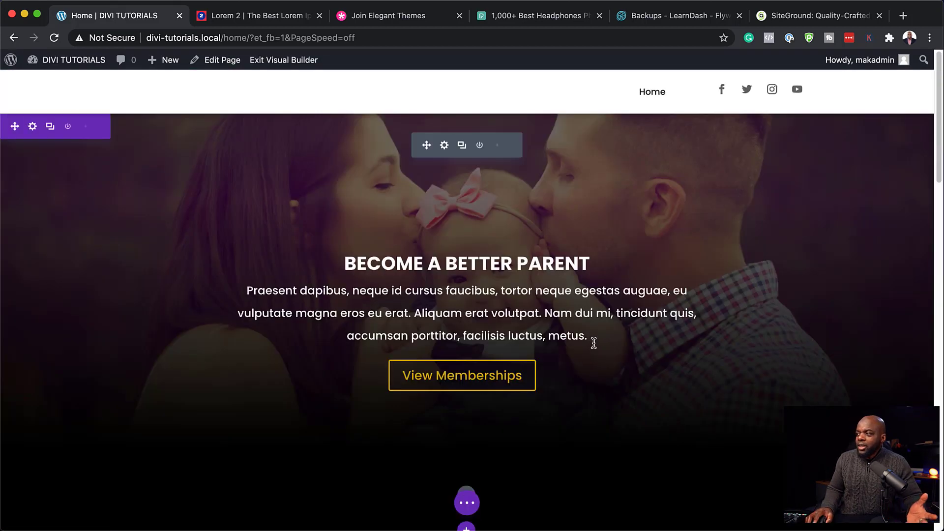
{"action": "scroll", "coordinate": [623, 384], "scroll_direction": "down", "scroll_amount": 1}
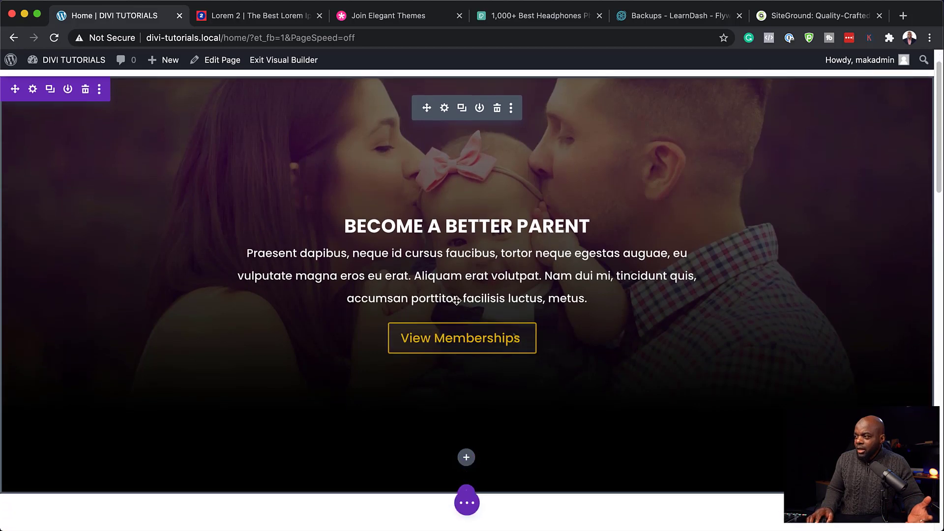
{"action": "scroll", "coordinate": [456, 300], "scroll_direction": "down", "scroll_amount": 9}
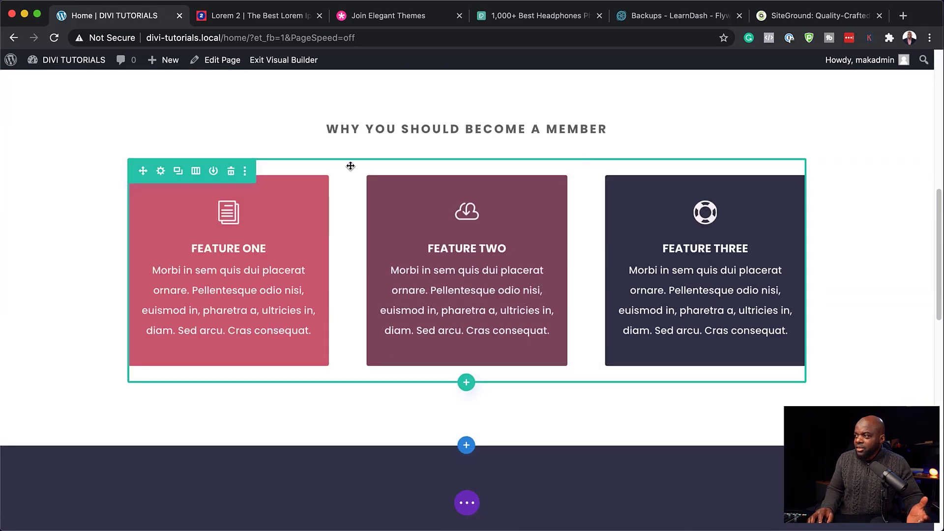
{"action": "scroll", "coordinate": [541, 309], "scroll_direction": "down", "scroll_amount": 3}
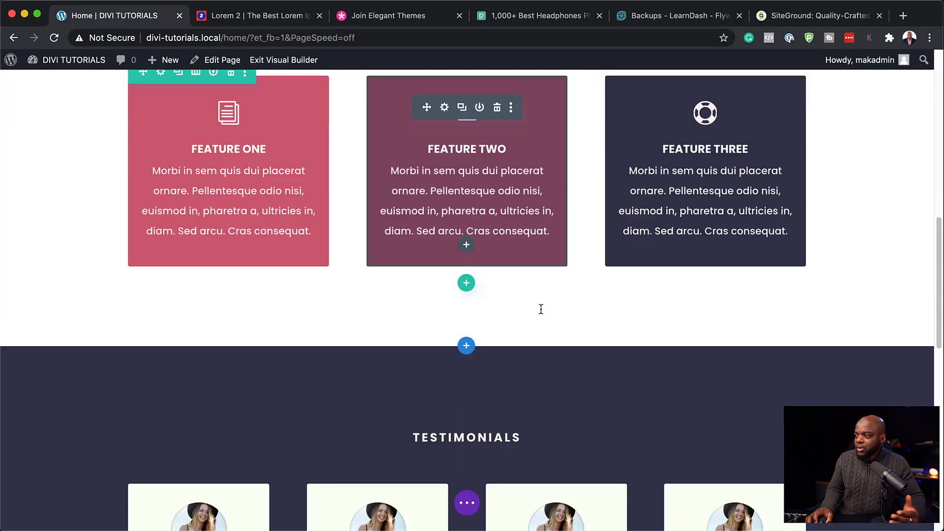
{"action": "scroll", "coordinate": [541, 309], "scroll_direction": "down", "scroll_amount": 10}
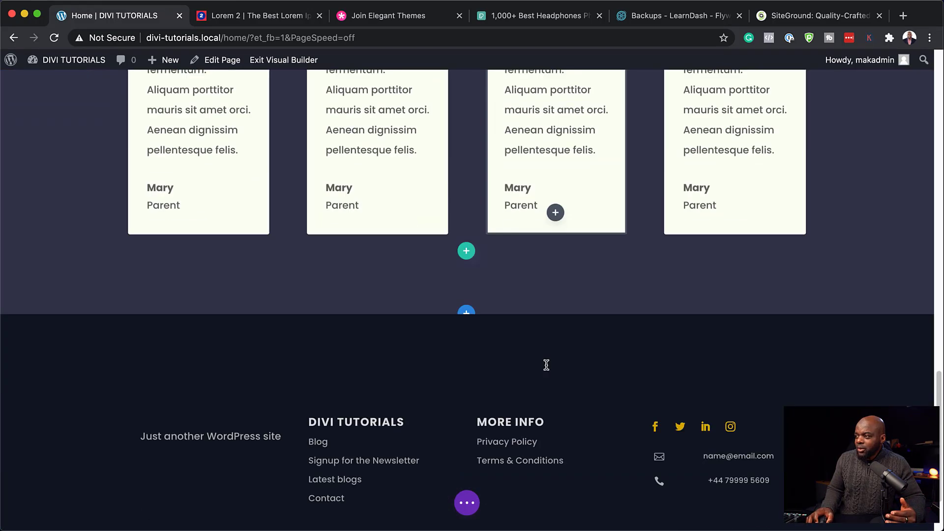
{"action": "scroll", "coordinate": [548, 364], "scroll_direction": "up", "scroll_amount": 13}
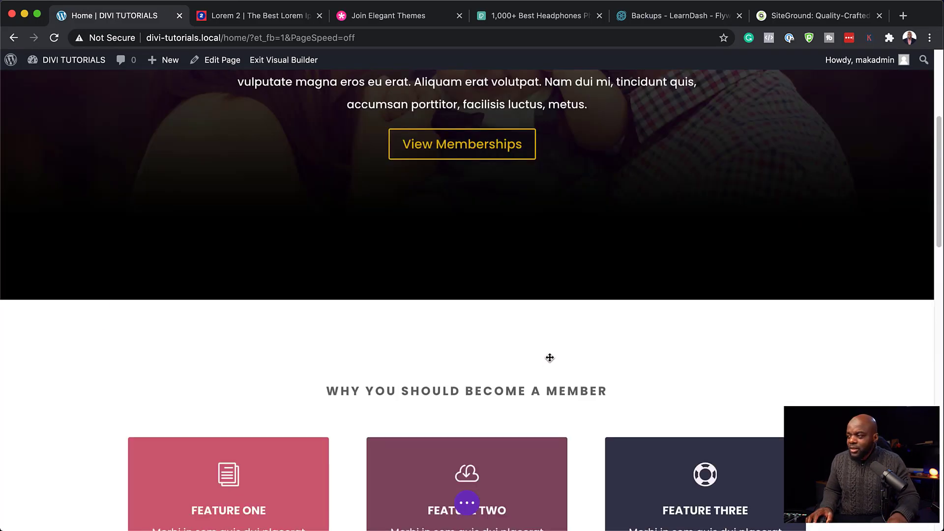
{"action": "scroll", "coordinate": [548, 275], "scroll_direction": "up", "scroll_amount": 1}
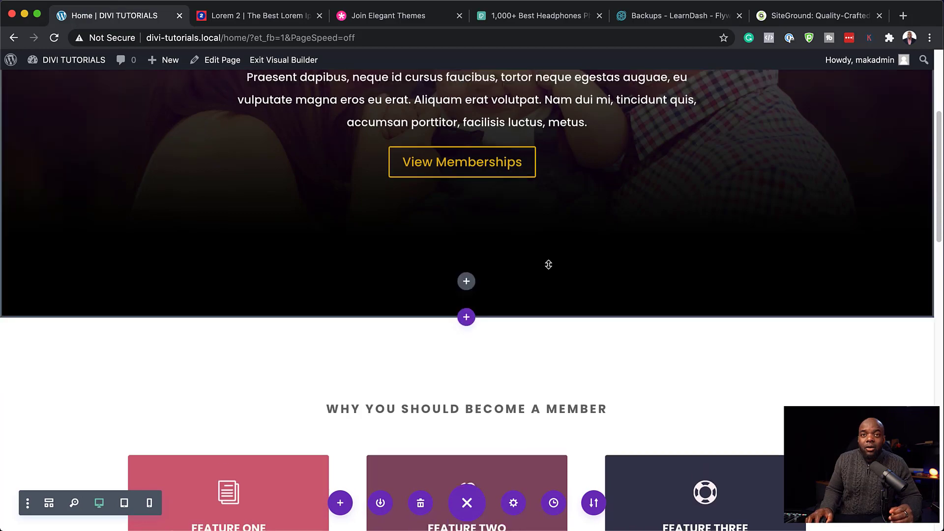
{"action": "scroll", "coordinate": [548, 264], "scroll_direction": "up", "scroll_amount": 4}
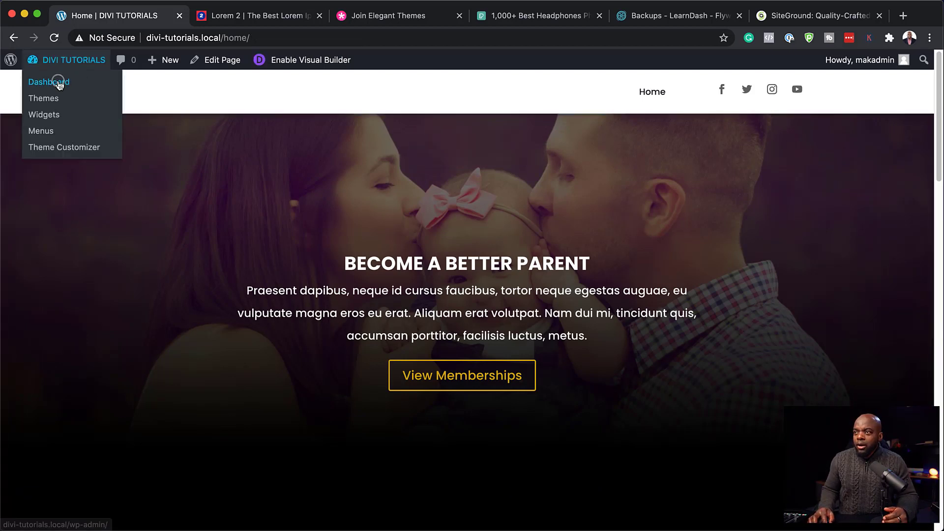
Step: Create a new page titled 'Memberships' and open it in Divi Builder from scratch
{"action": "left_click", "coordinate": [58, 83]}
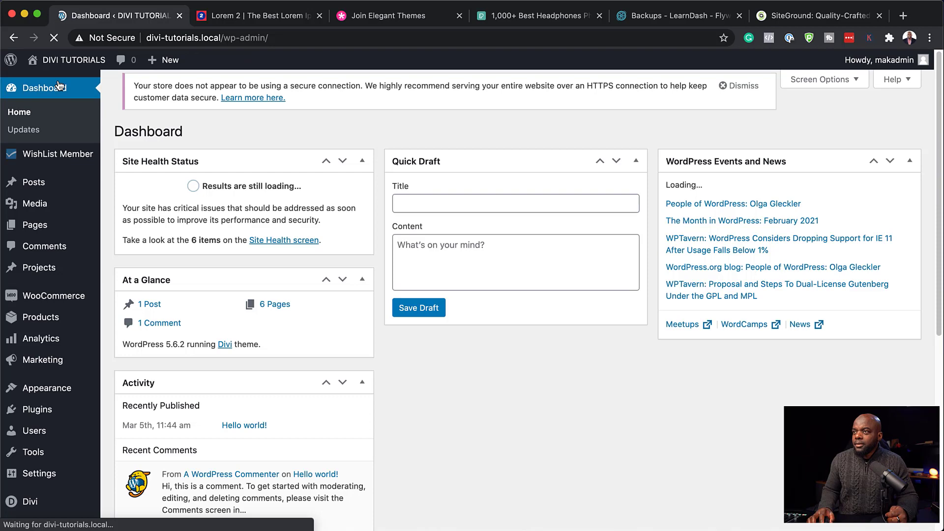
{"action": "mouse_move", "coordinate": [64, 235]}
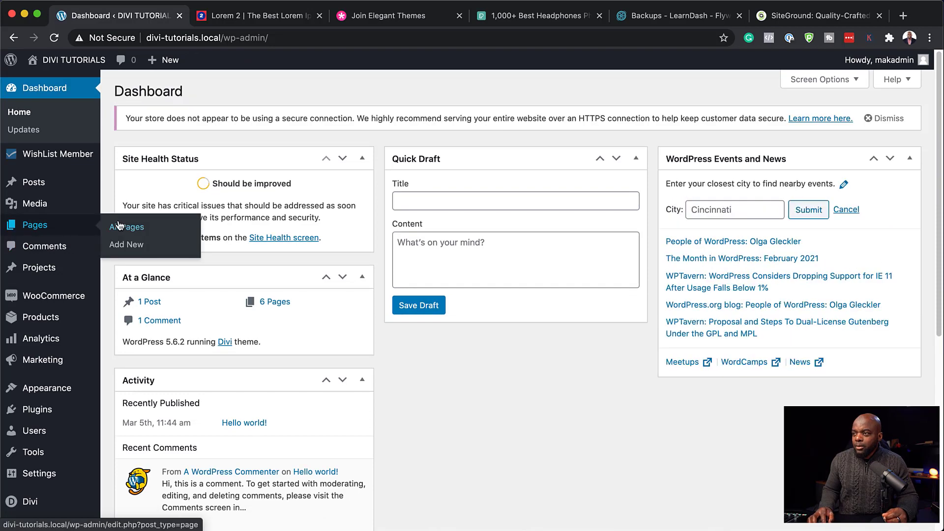
{"action": "left_click", "coordinate": [129, 246]}
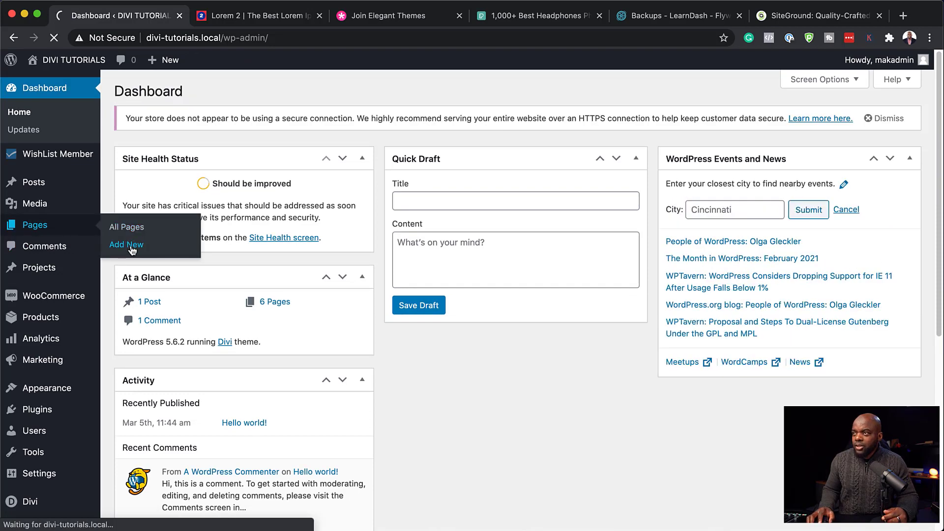
{"action": "type", "text": "M"}
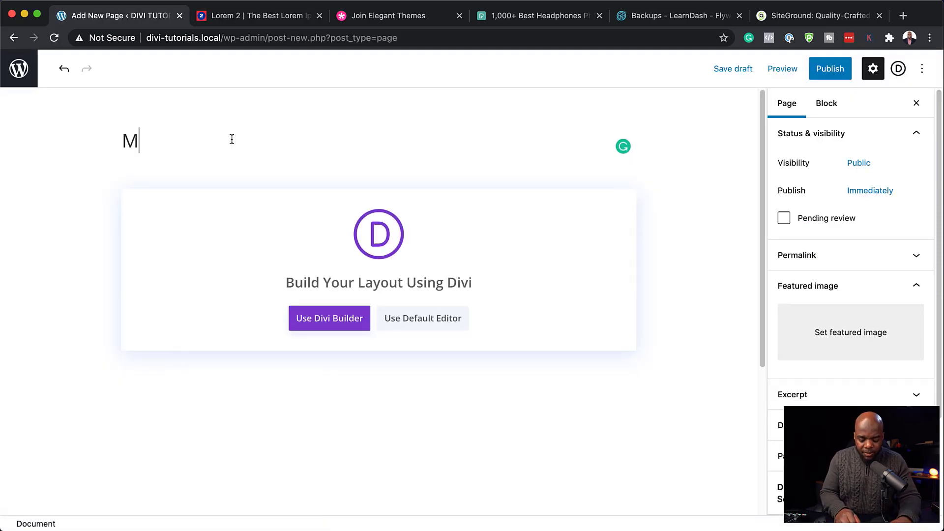
{"action": "type", "text": "emberships"}
{"action": "left_click", "coordinate": [337, 318]}
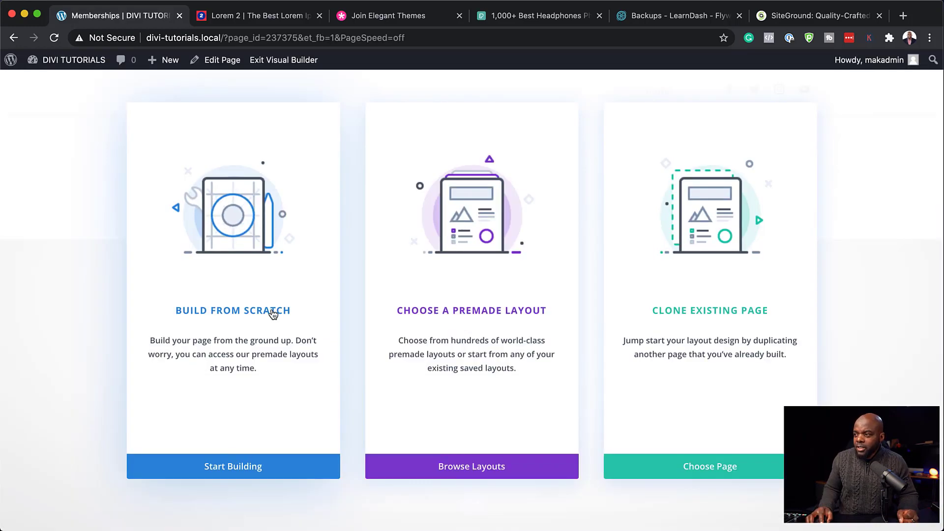
{"action": "left_click", "coordinate": [273, 314]}
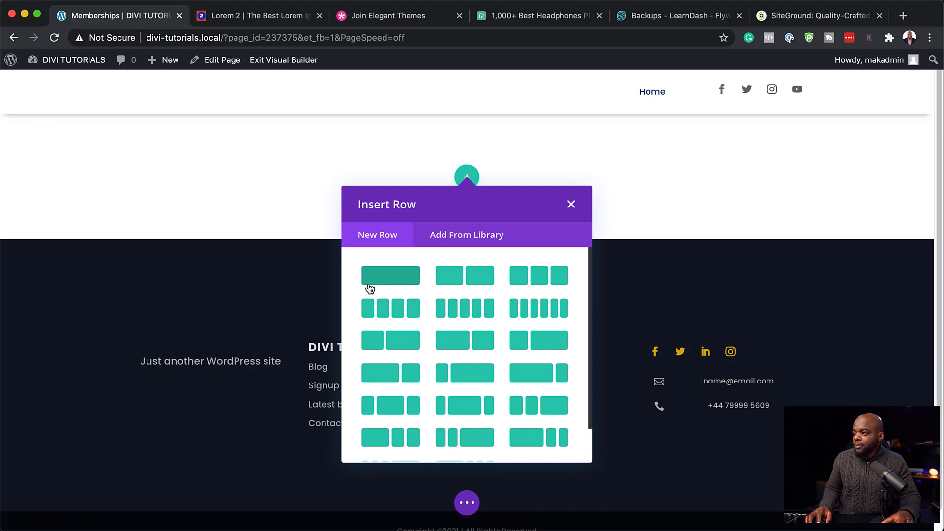
Step: Add a one-column row with a Text module containing 'MEMBERSHIPS' as Heading 1
{"action": "left_click", "coordinate": [403, 282]}
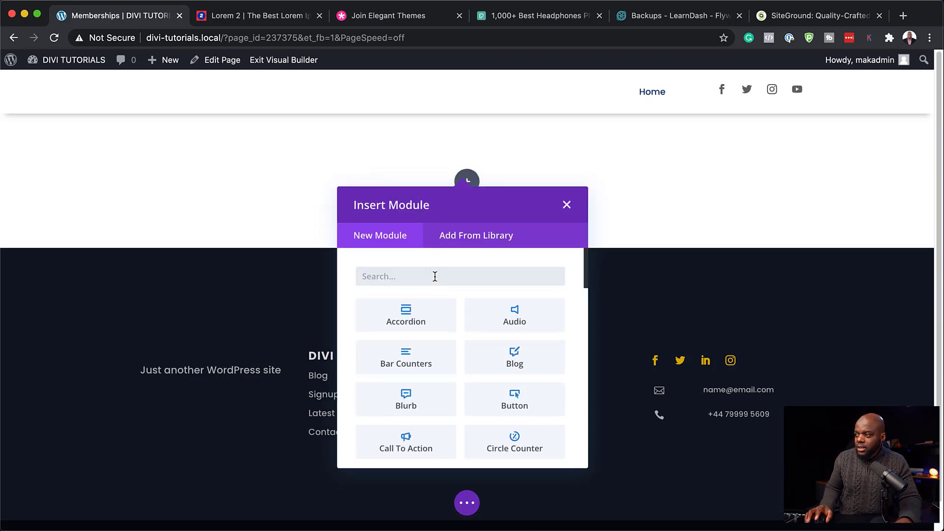
{"action": "type", "text": "text"}
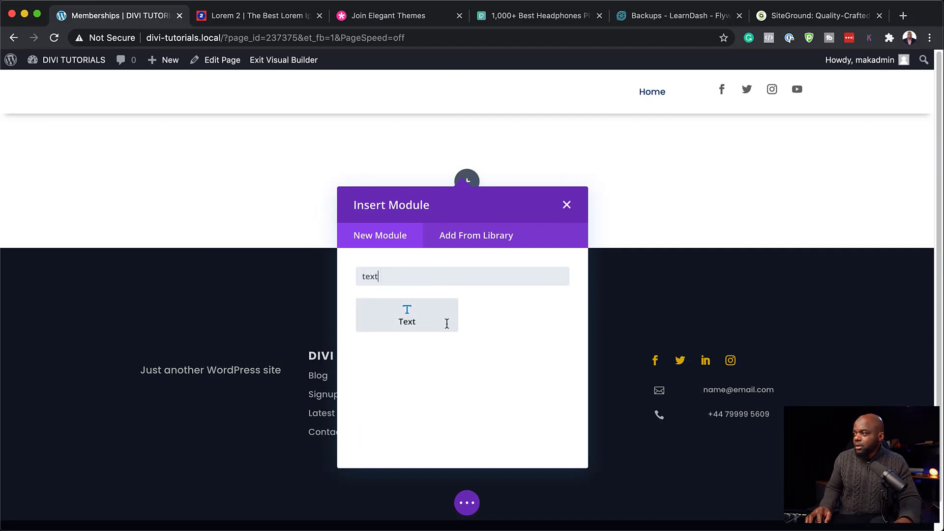
{"action": "left_click", "coordinate": [447, 323]}
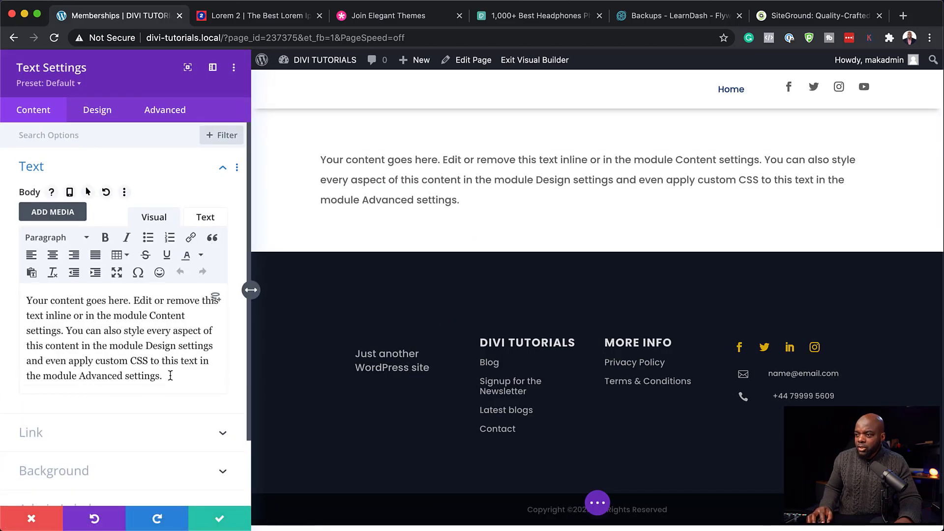
{"action": "left_click_drag", "start_coordinate": [169, 375], "coordinate": [20, 283]}
{"action": "type", "text": "MEMBERSHIPS"}
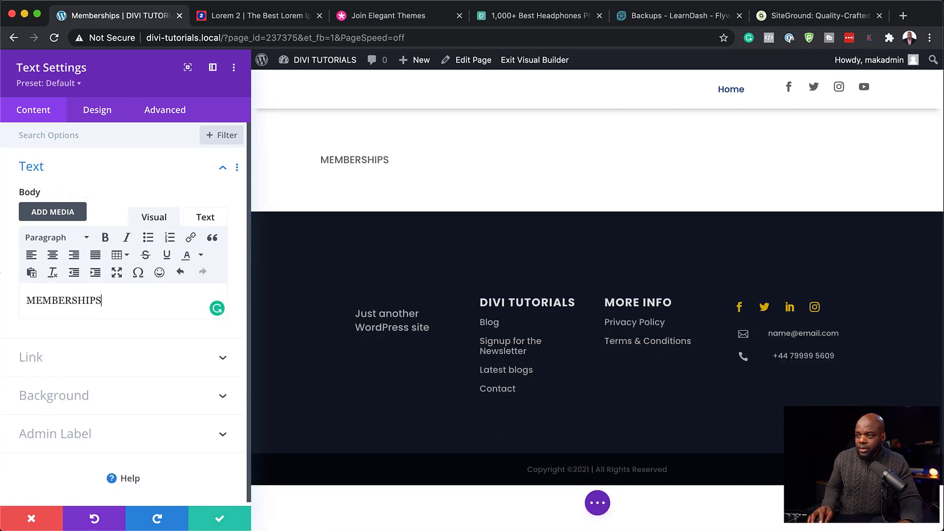
{"action": "left_click", "coordinate": [44, 238]}
{"action": "left_click", "coordinate": [95, 289]}
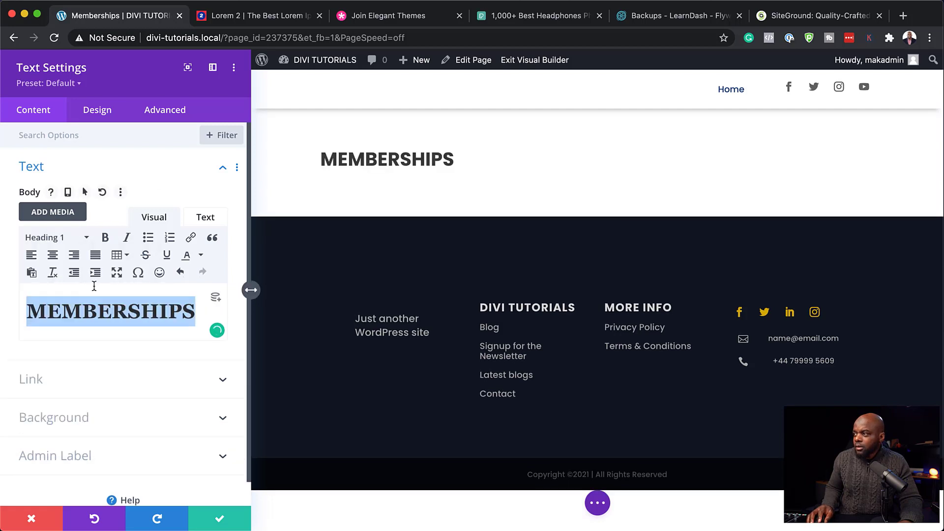
Step: Center the heading, colour it maroon, set 4px letter spacing, and save
{"action": "left_click", "coordinate": [103, 110]}
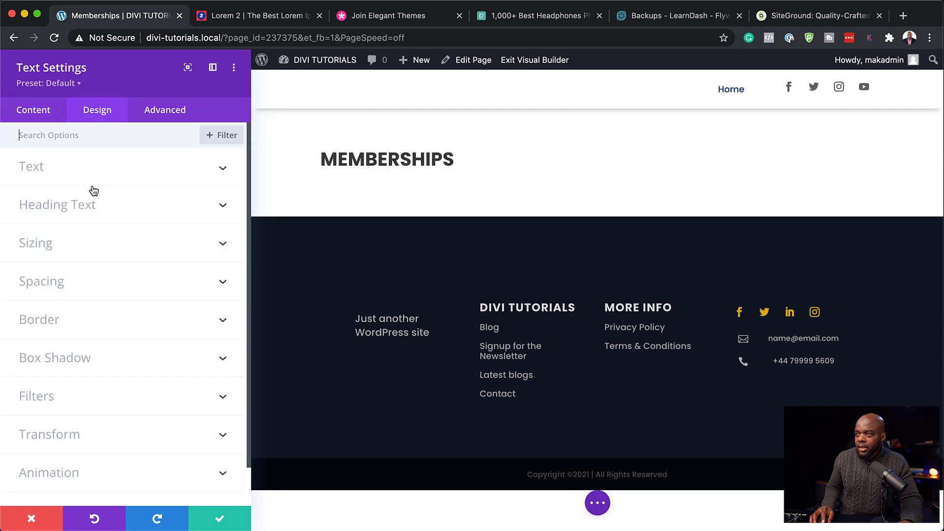
{"action": "left_click", "coordinate": [69, 206]}
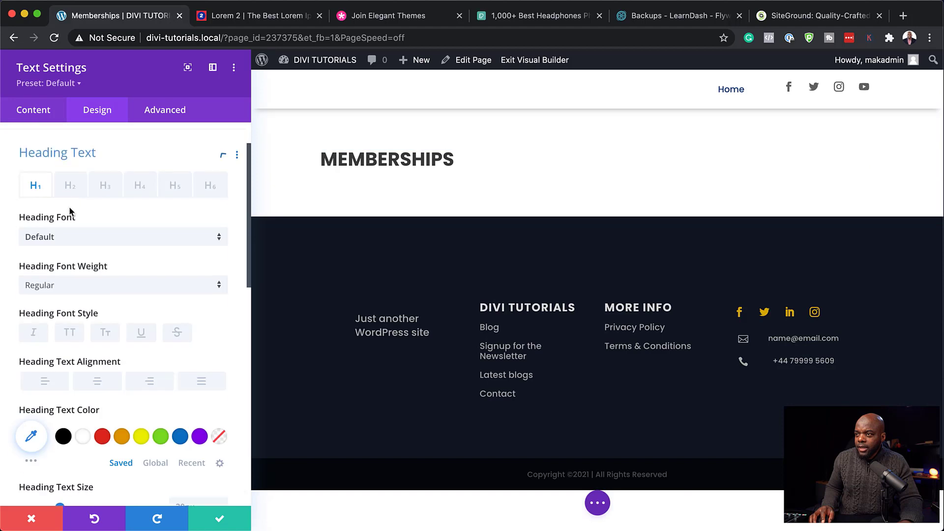
{"action": "left_click", "coordinate": [100, 373]}
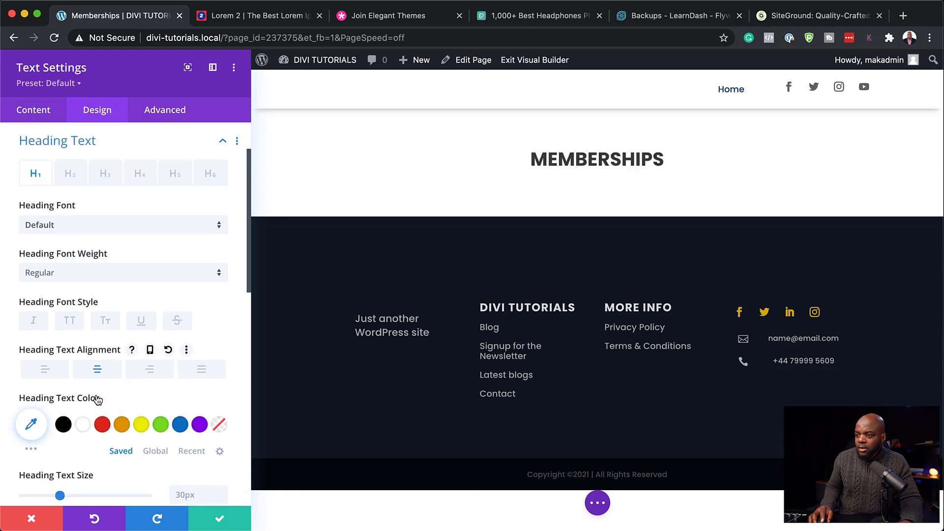
{"action": "scroll", "coordinate": [111, 394], "scroll_direction": "down", "scroll_amount": 1}
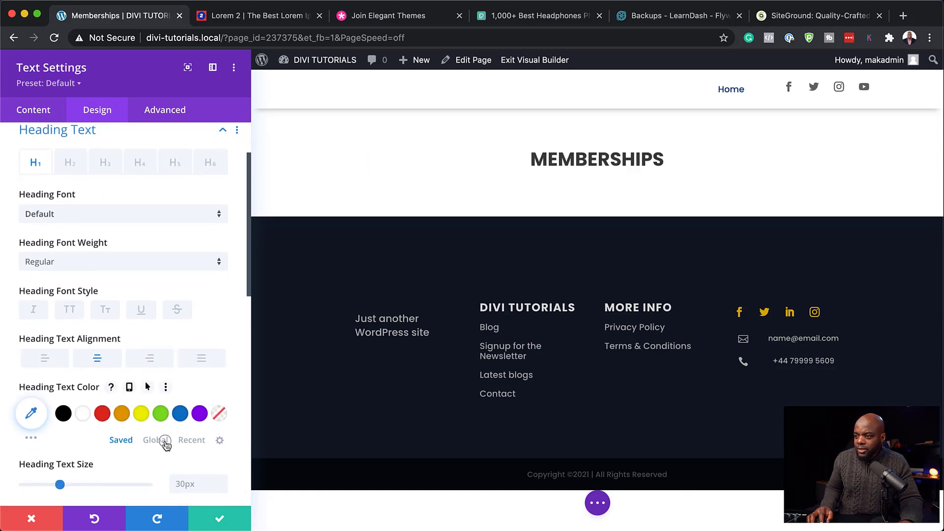
{"action": "left_click", "coordinate": [156, 440]}
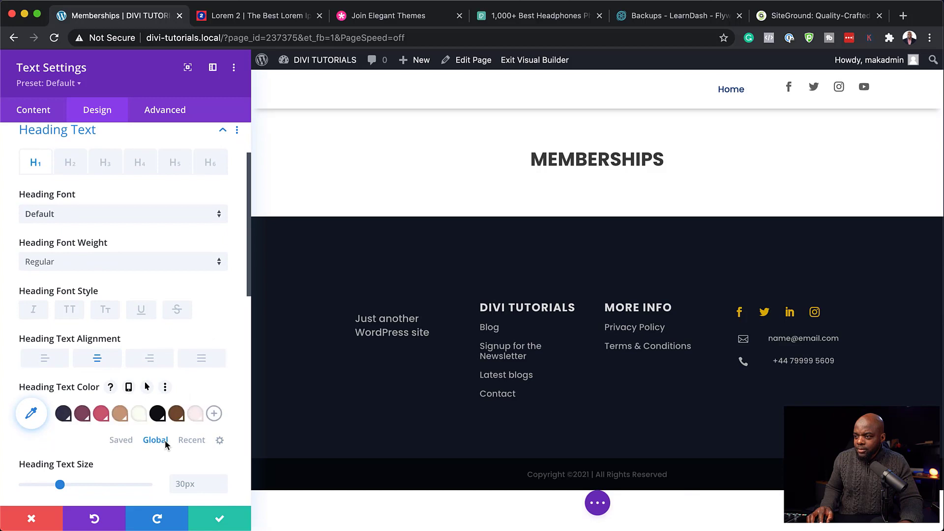
{"action": "left_click", "coordinate": [82, 413]}
{"action": "scroll", "coordinate": [164, 430], "scroll_direction": "down", "scroll_amount": 10}
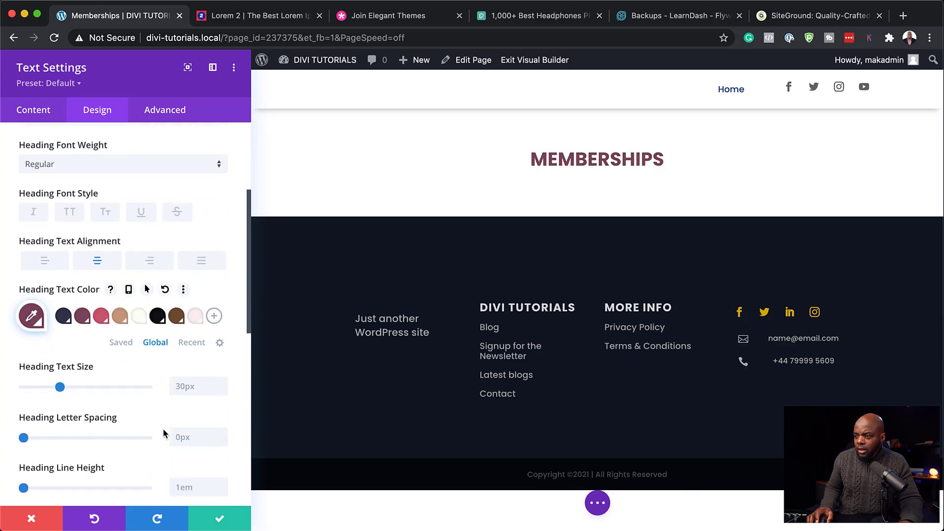
{"action": "scroll", "coordinate": [164, 433], "scroll_direction": "down", "scroll_amount": 2}
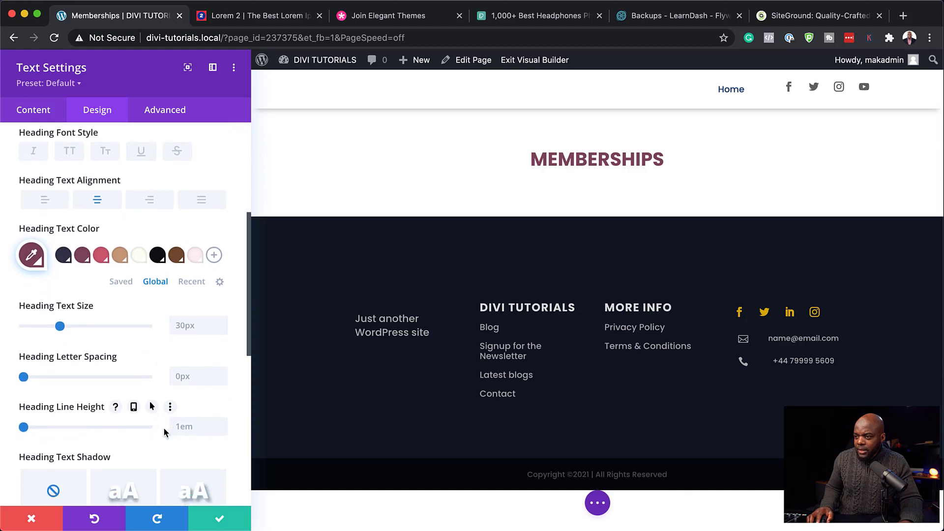
{"action": "left_click_drag", "start_coordinate": [24, 374], "coordinate": [29, 374]}
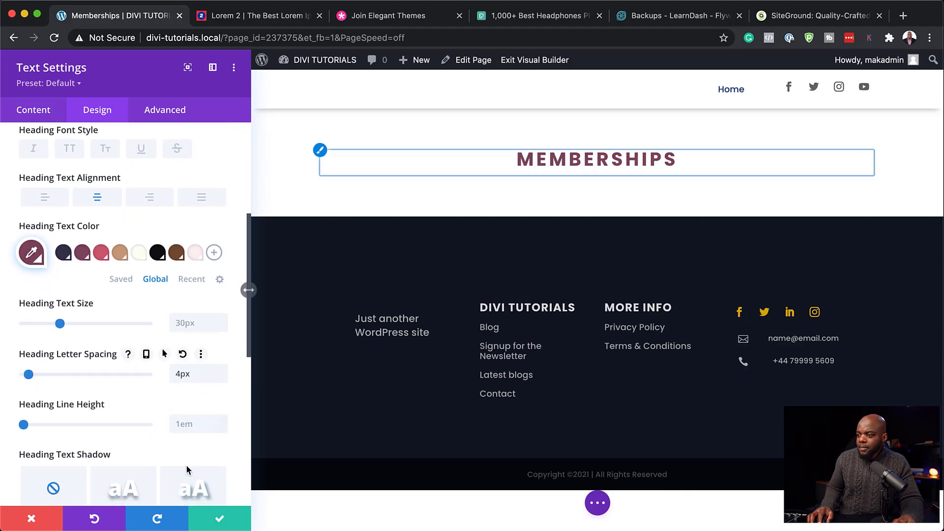
{"action": "left_click", "coordinate": [221, 521]}
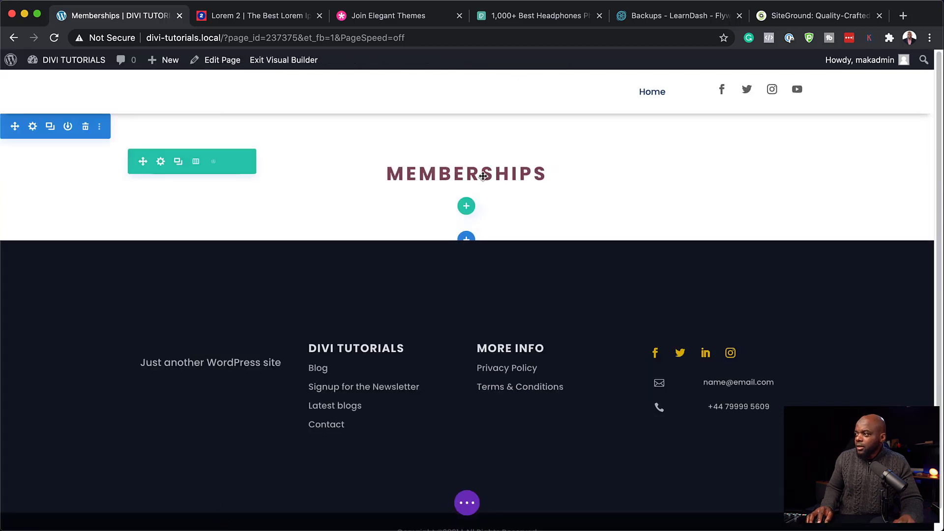
Step: Add a one-column row below the heading holding a single pricing table
{"action": "left_click", "coordinate": [468, 208]}
{"action": "left_click", "coordinate": [394, 305]}
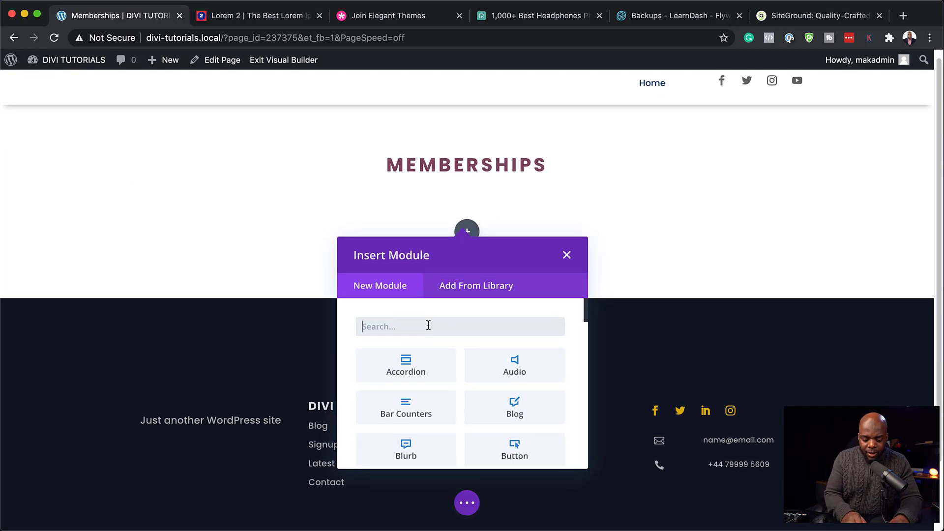
{"action": "type", "text": "pri"}
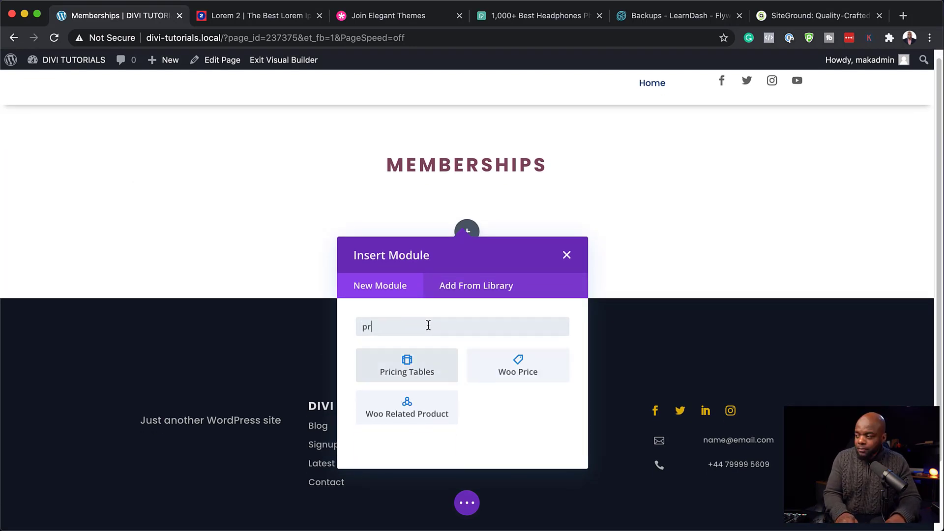
{"action": "left_click", "coordinate": [426, 377]}
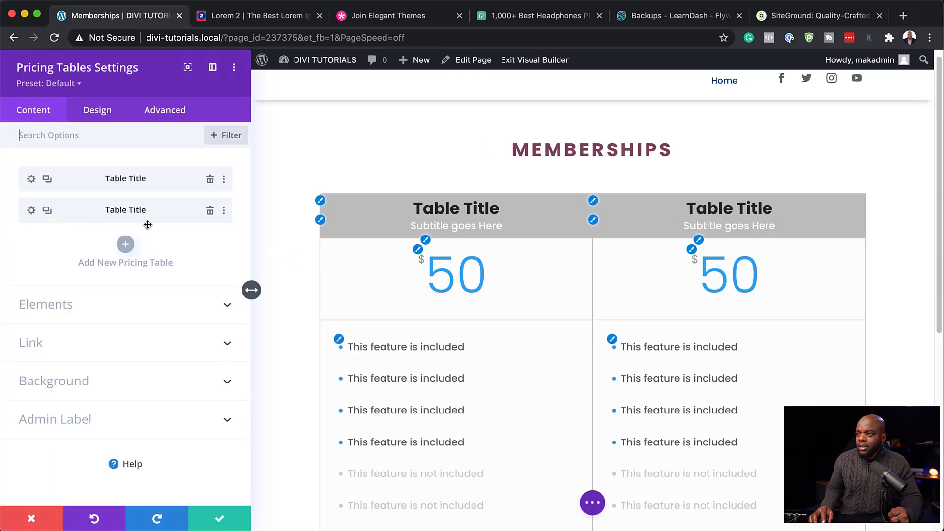
{"action": "left_click", "coordinate": [210, 210]}
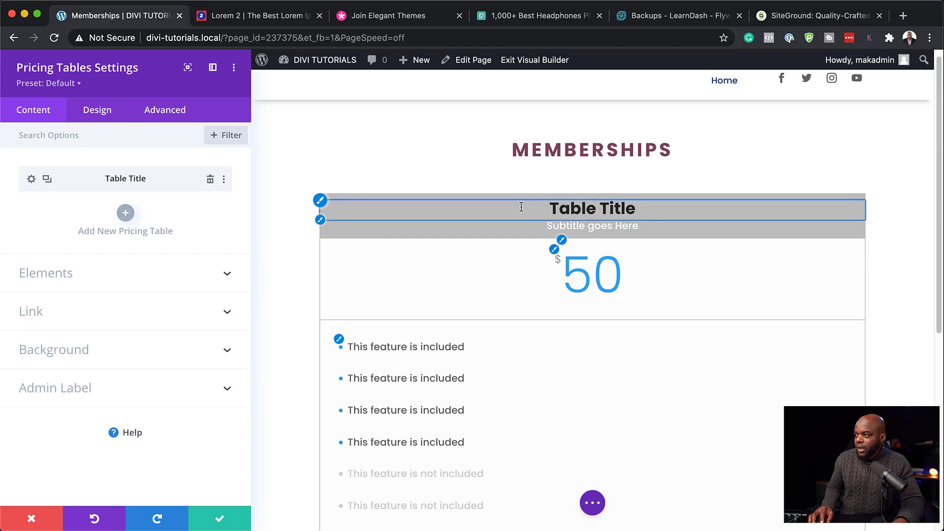
Step: Give the pricing table a tan #c89b7b header and enter 'Membership' as its subtitle
{"action": "left_click", "coordinate": [320, 200]}
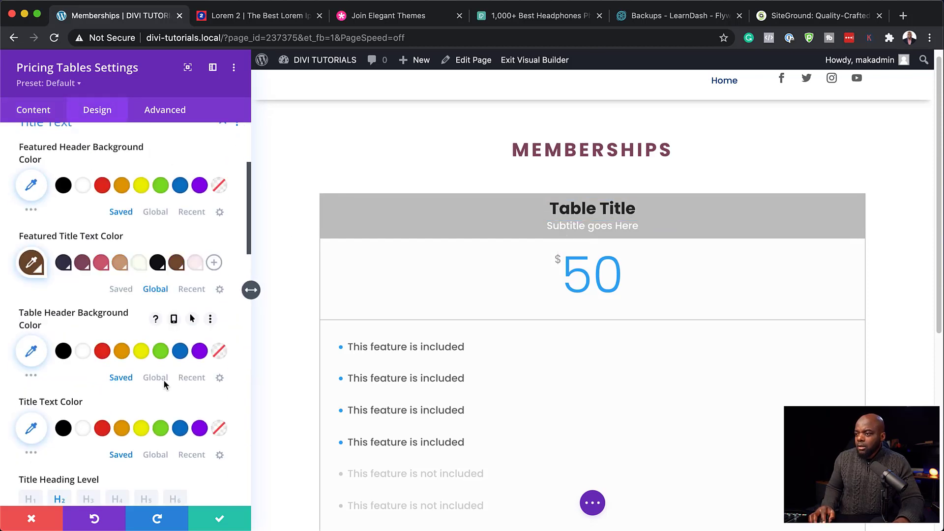
{"action": "left_click", "coordinate": [161, 379]}
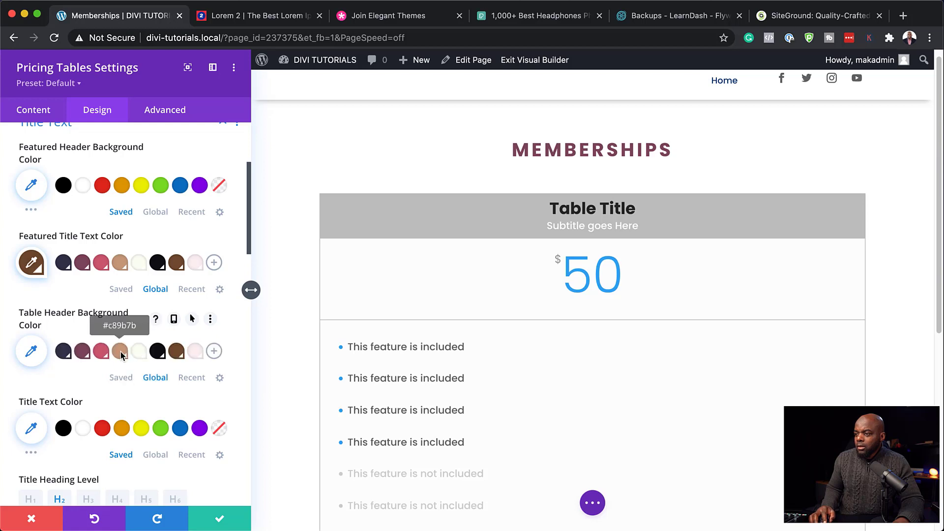
{"action": "left_click", "coordinate": [120, 352]}
{"action": "scroll", "coordinate": [64, 246], "scroll_direction": "up", "scroll_amount": 5}
{"action": "left_click", "coordinate": [64, 242]}
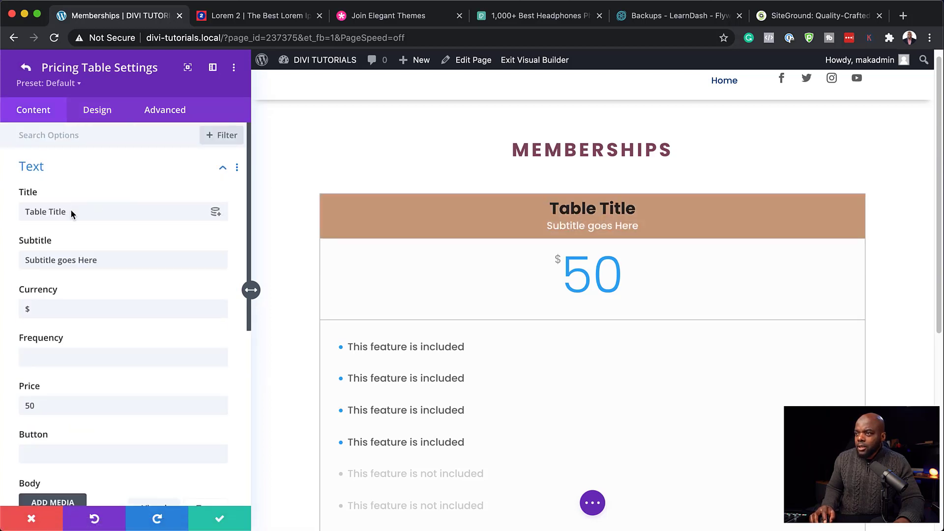
{"action": "double_click", "coordinate": [78, 211]}
{"action": "type", "text": "Me"}
{"action": "type", "text": "m"}
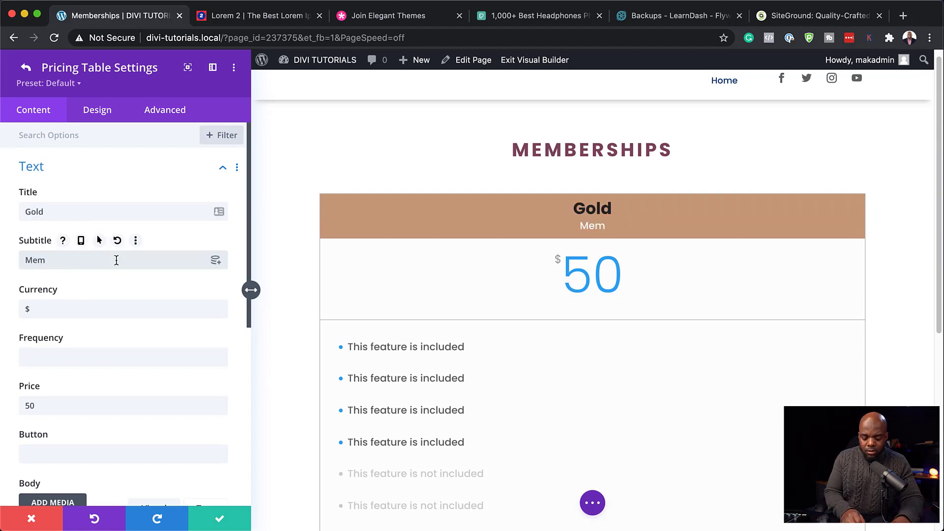
{"action": "type", "text": "bership"}
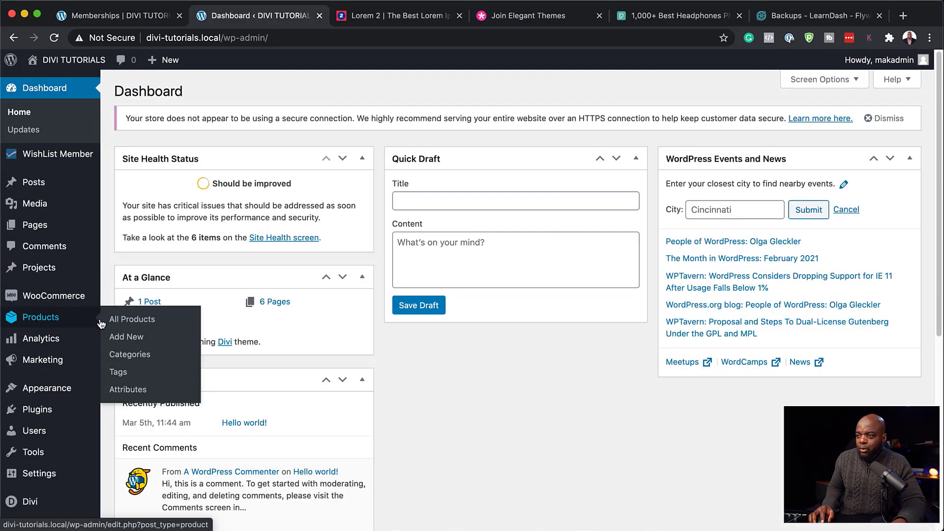
Step: Check the Gold product's £99 price in the store's product list, then return to the builder
{"action": "left_click", "coordinate": [136, 321]}
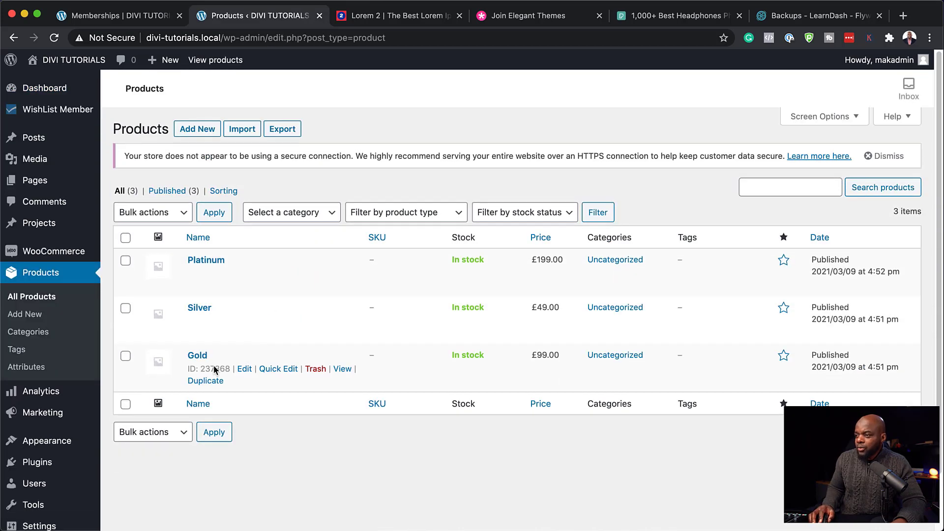
{"action": "left_click", "coordinate": [113, 23]}
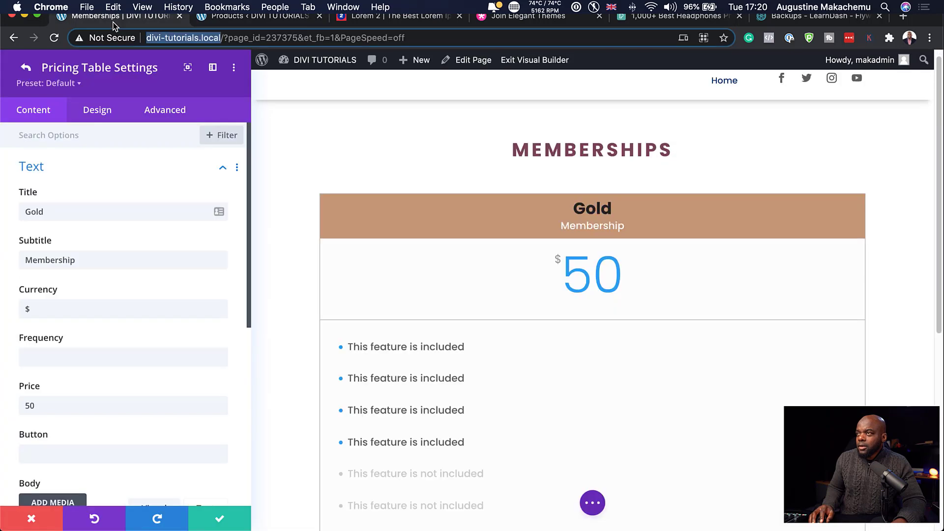
Step: Set the Gold table's price to 99 and colour the price text tan
{"action": "double_click", "coordinate": [58, 402]}
{"action": "type", "text": "99"}
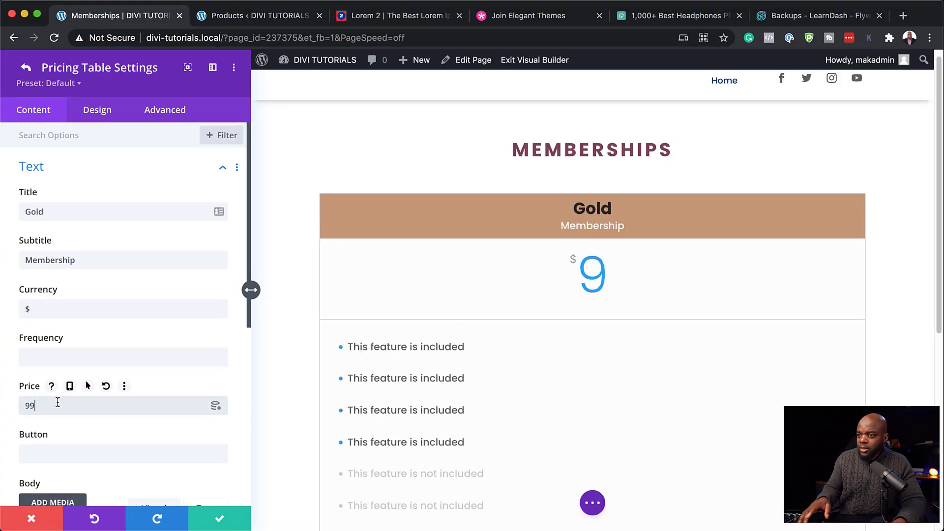
{"action": "scroll", "coordinate": [84, 430], "scroll_direction": "down", "scroll_amount": 2}
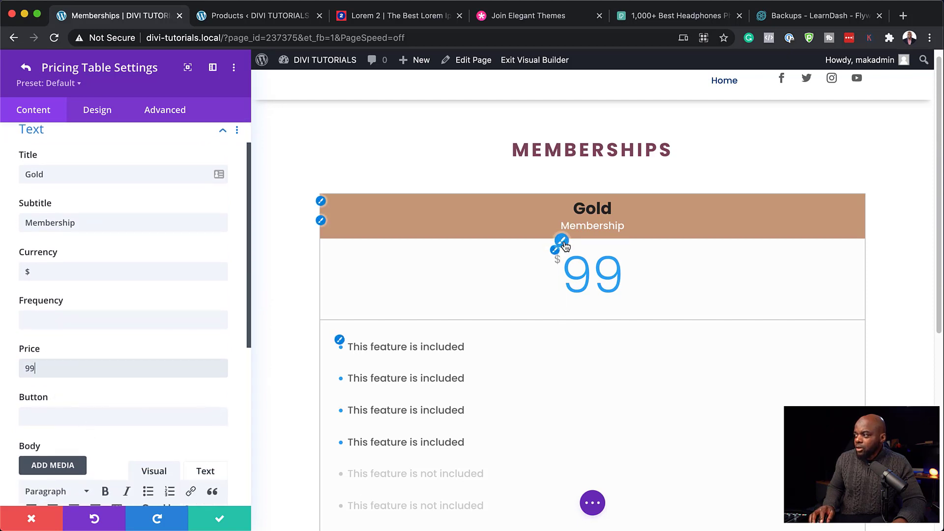
{"action": "left_click", "coordinate": [561, 240]}
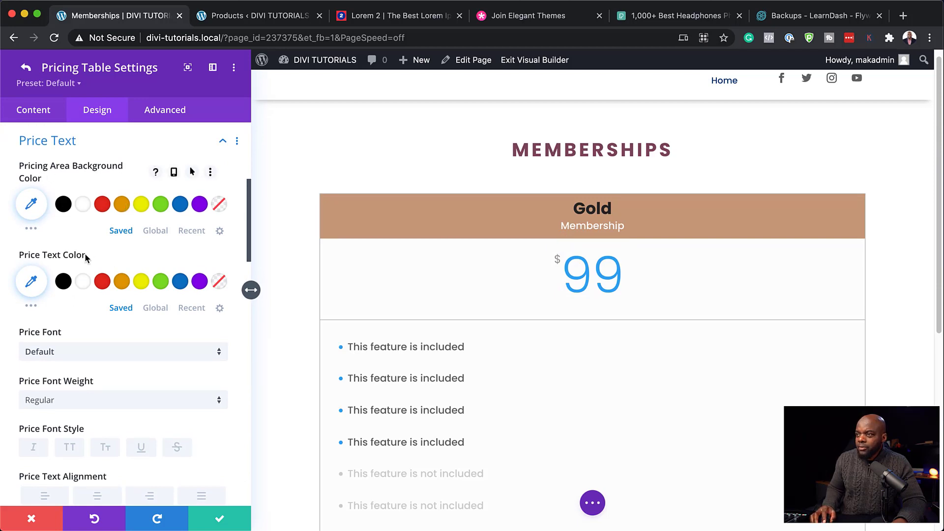
{"action": "left_click", "coordinate": [162, 308]}
{"action": "left_click", "coordinate": [102, 281]}
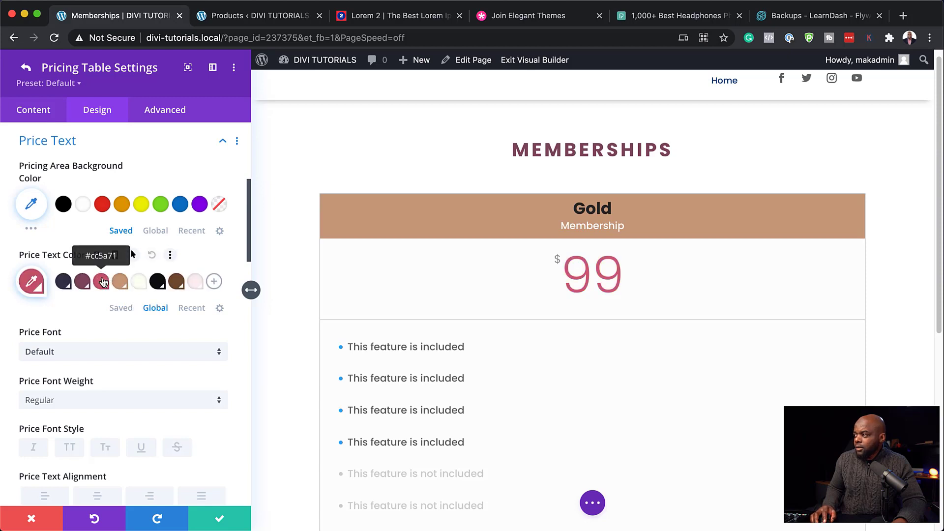
{"action": "left_click", "coordinate": [120, 281]}
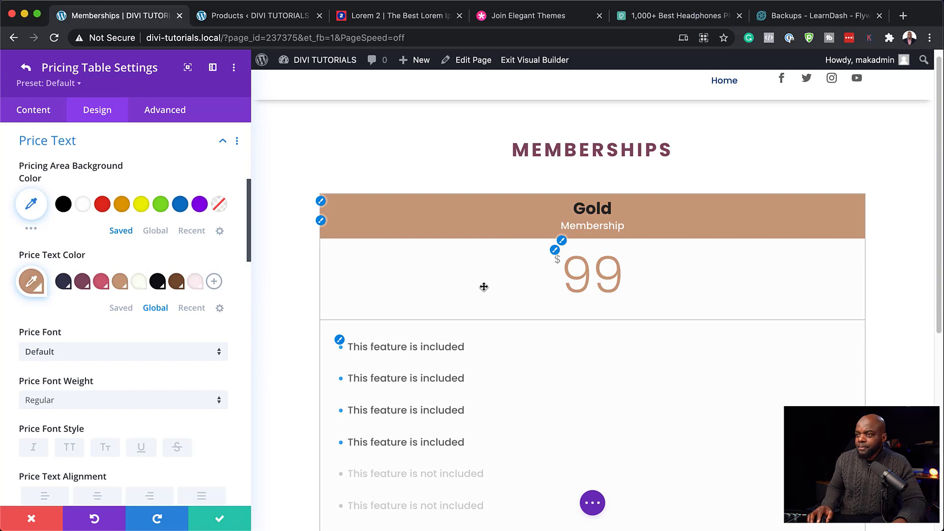
Step: Set the price font to Poppins at Medium weight
{"action": "left_click", "coordinate": [110, 352]}
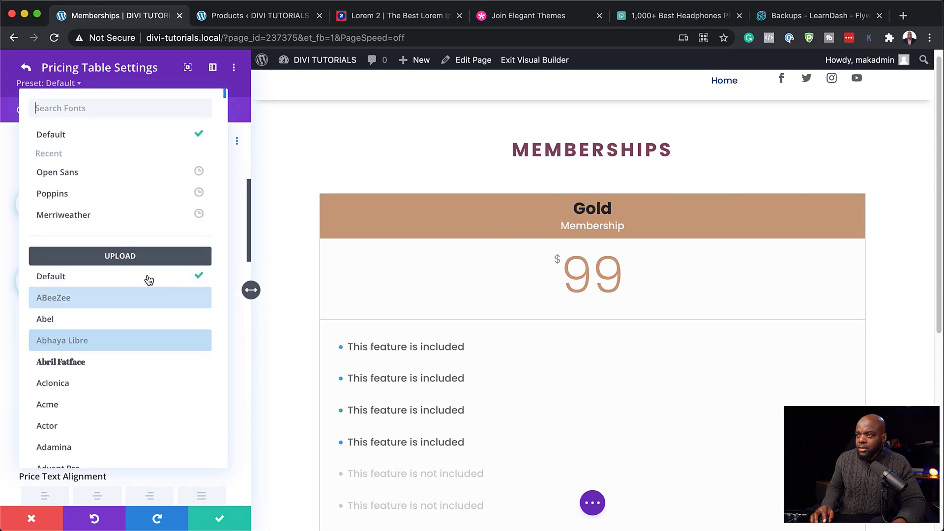
{"action": "left_click", "coordinate": [70, 194]}
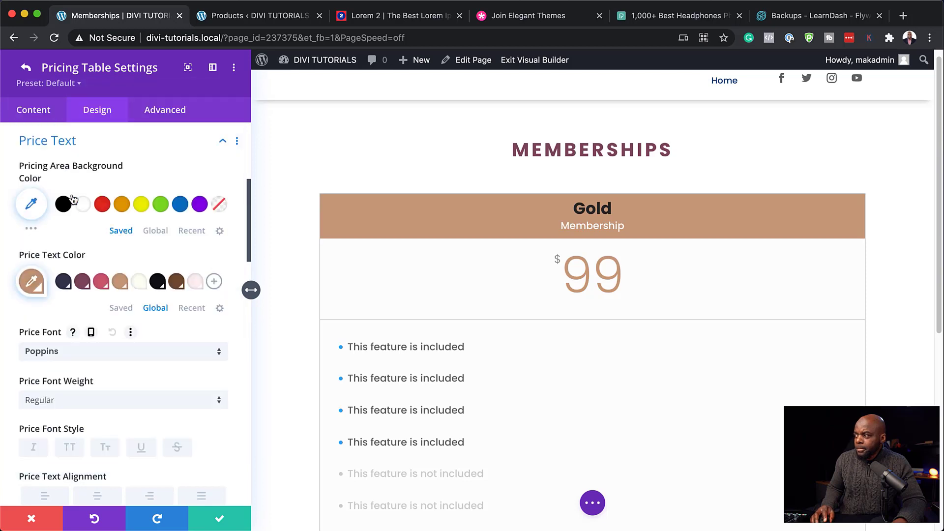
{"action": "scroll", "coordinate": [138, 361], "scroll_direction": "down", "scroll_amount": 2}
{"action": "left_click", "coordinate": [137, 354]}
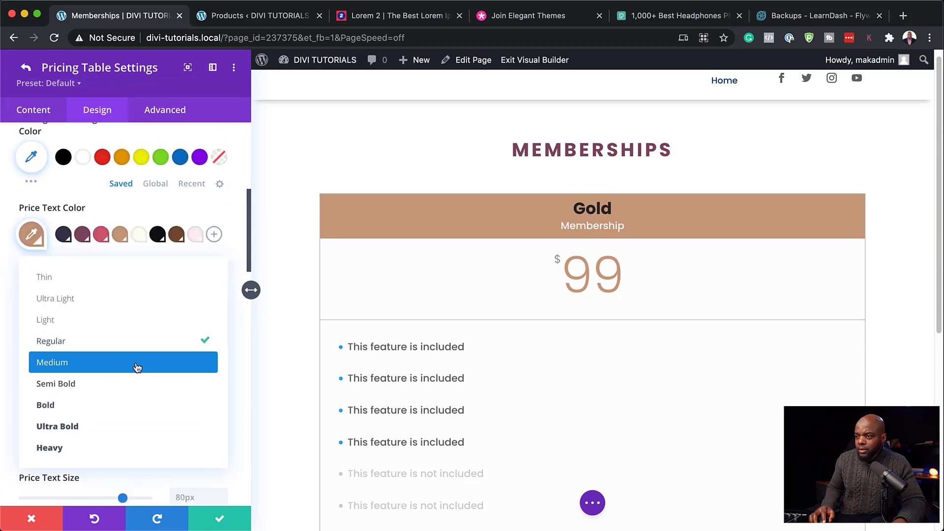
{"action": "left_click", "coordinate": [126, 405]}
{"action": "left_click", "coordinate": [120, 357]}
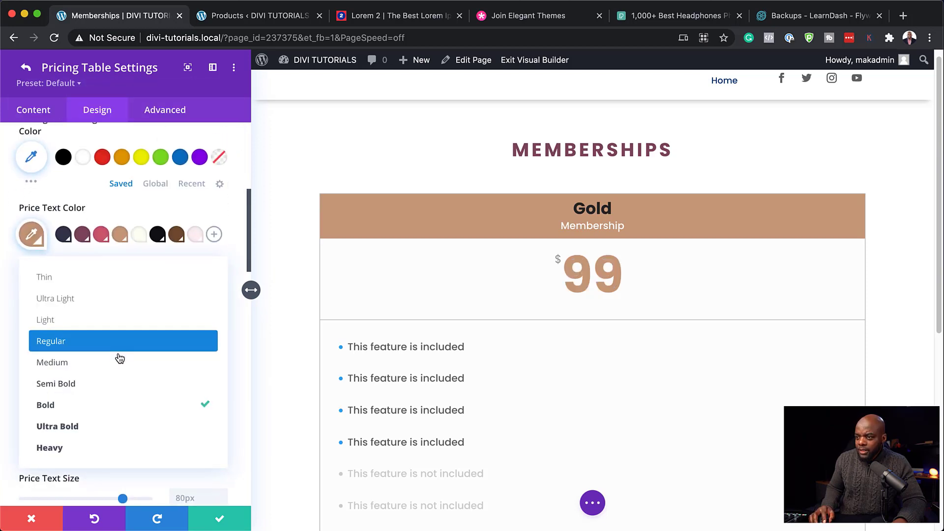
{"action": "left_click", "coordinate": [105, 363]}
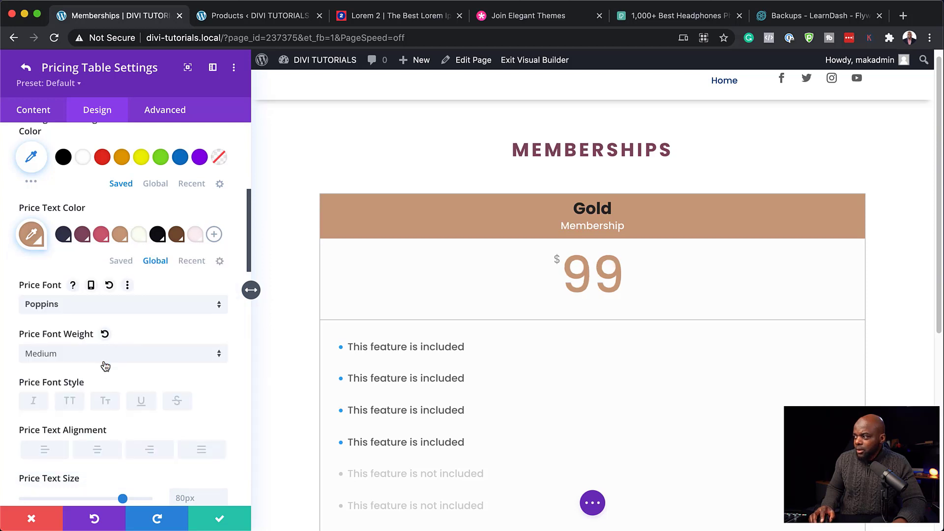
{"action": "scroll", "coordinate": [601, 389], "scroll_direction": "down", "scroll_amount": 3}
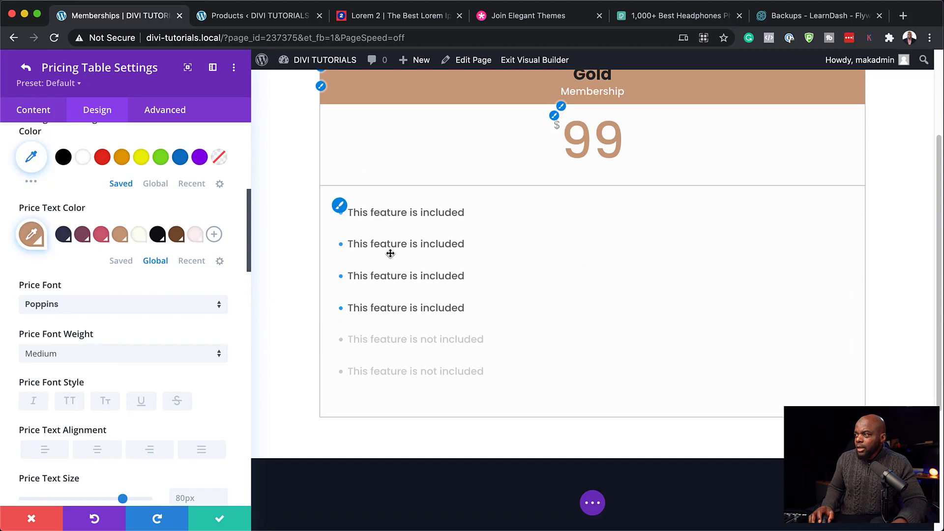
{"action": "scroll", "coordinate": [388, 252], "scroll_direction": "up", "scroll_amount": 2}
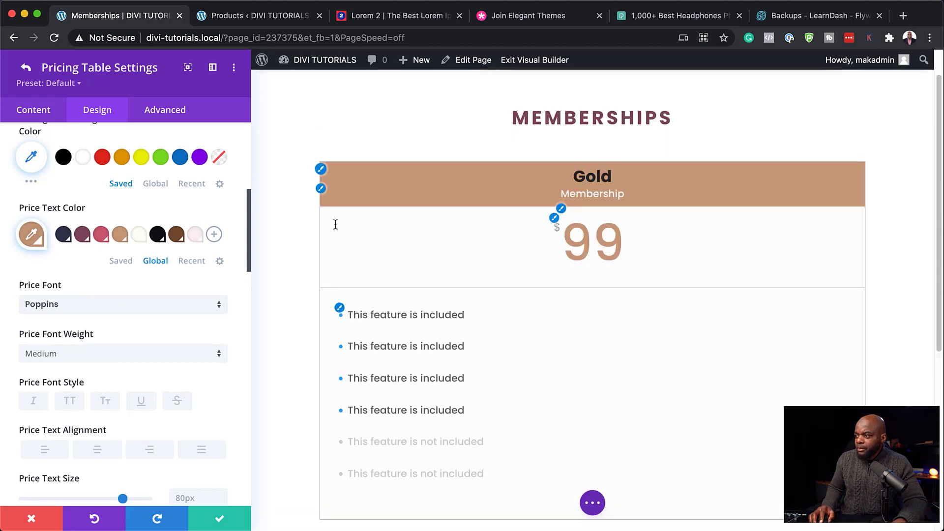
{"action": "scroll", "coordinate": [149, 368], "scroll_direction": "down", "scroll_amount": 3}
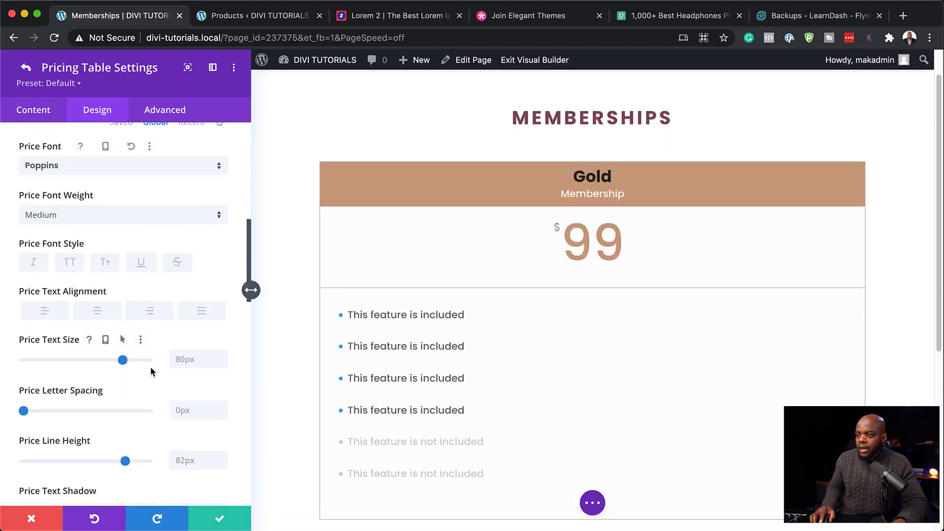
Step: Set the pricing table border colour to the global tan #c89b7b
{"action": "scroll", "coordinate": [151, 368], "scroll_direction": "down", "scroll_amount": 10}
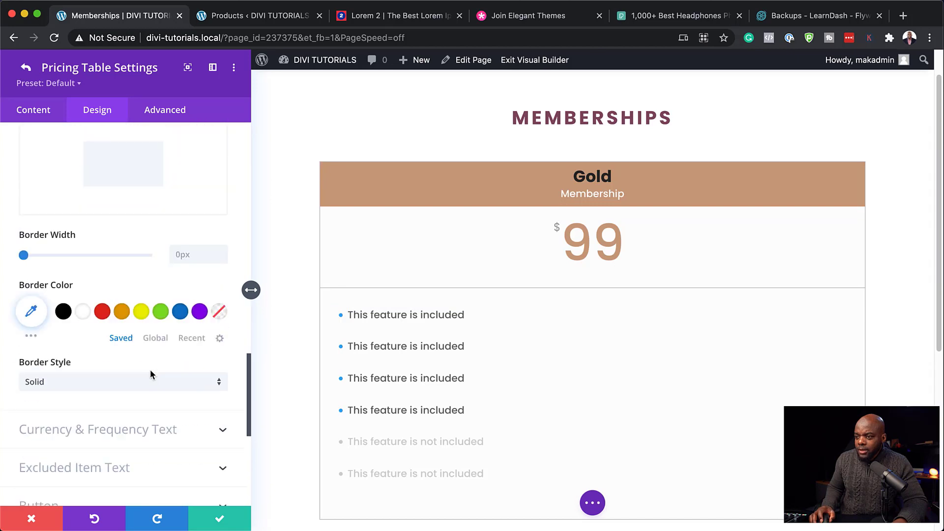
{"action": "scroll", "coordinate": [151, 373], "scroll_direction": "down", "scroll_amount": 2}
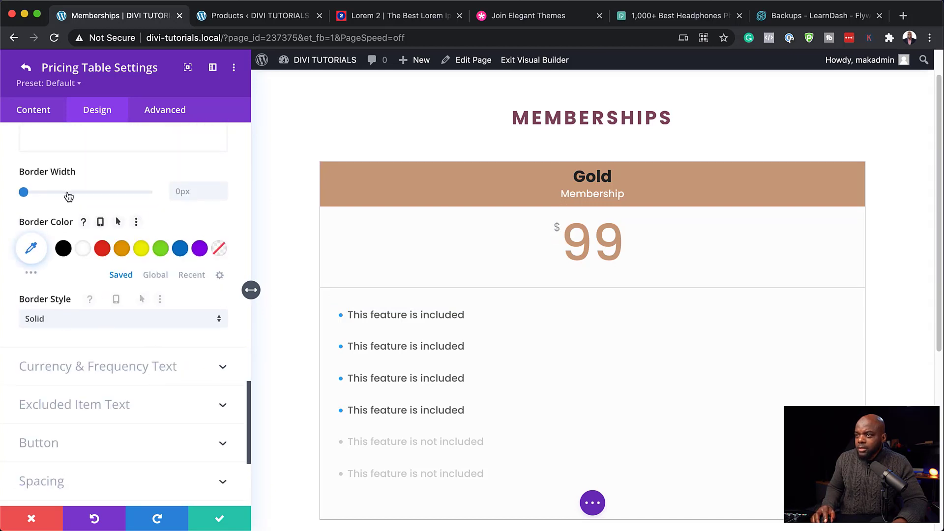
{"action": "left_click", "coordinate": [156, 275]}
{"action": "left_click", "coordinate": [118, 249]}
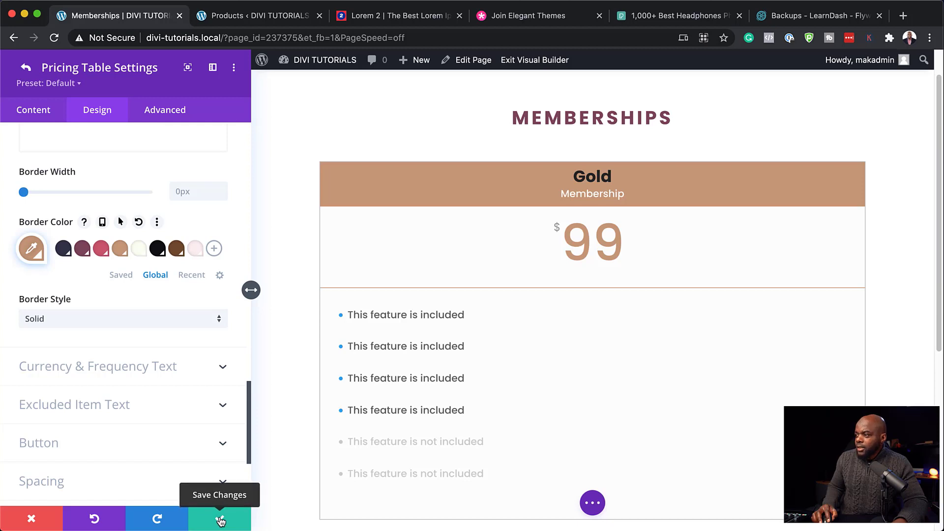
Step: Open the Gold table's own settings and bring up its Body feature list
{"action": "left_click", "coordinate": [28, 68]}
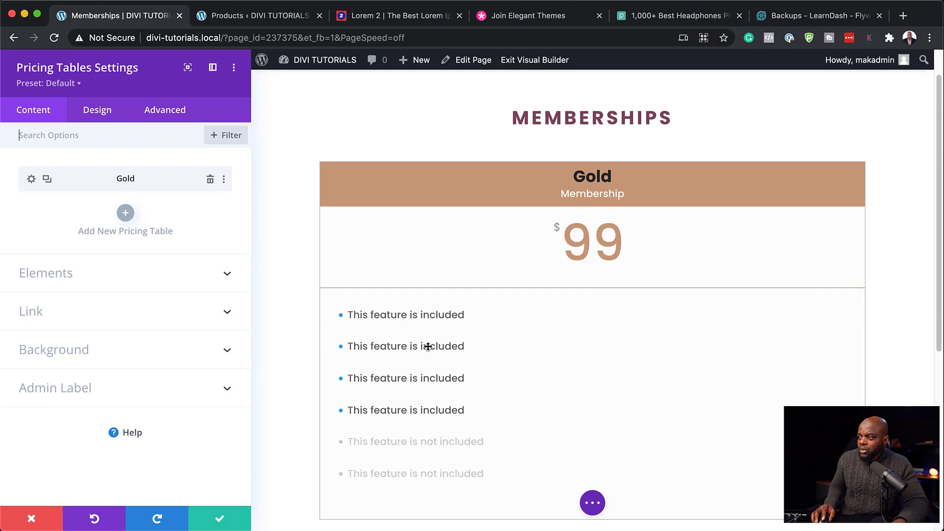
{"action": "left_click", "coordinate": [32, 180]}
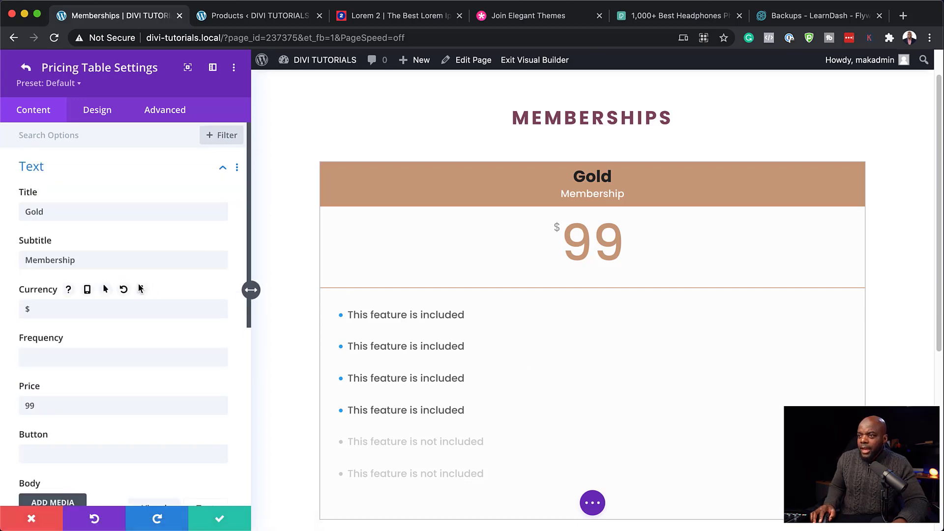
{"action": "scroll", "coordinate": [141, 288], "scroll_direction": "down", "scroll_amount": 5}
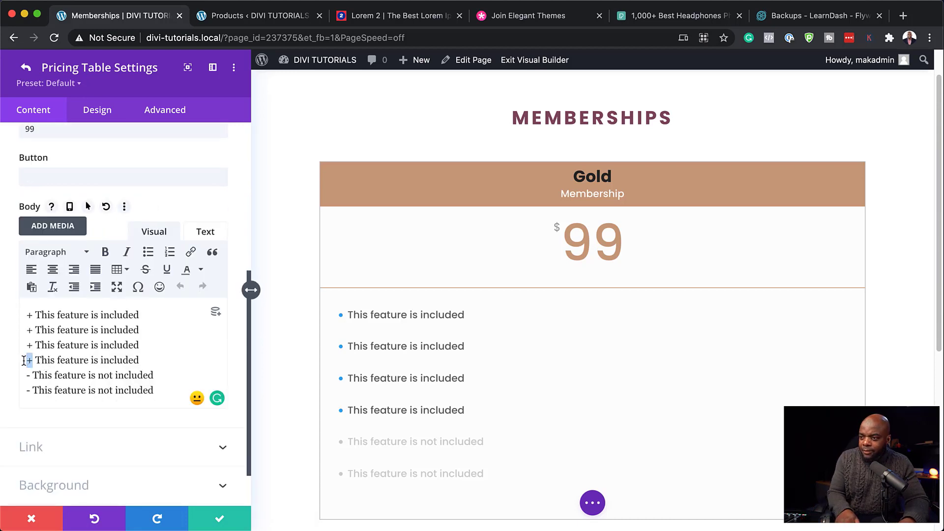
Step: Replace the Gold table's first feature text with 'Articles'
{"action": "type", "text": "-"}
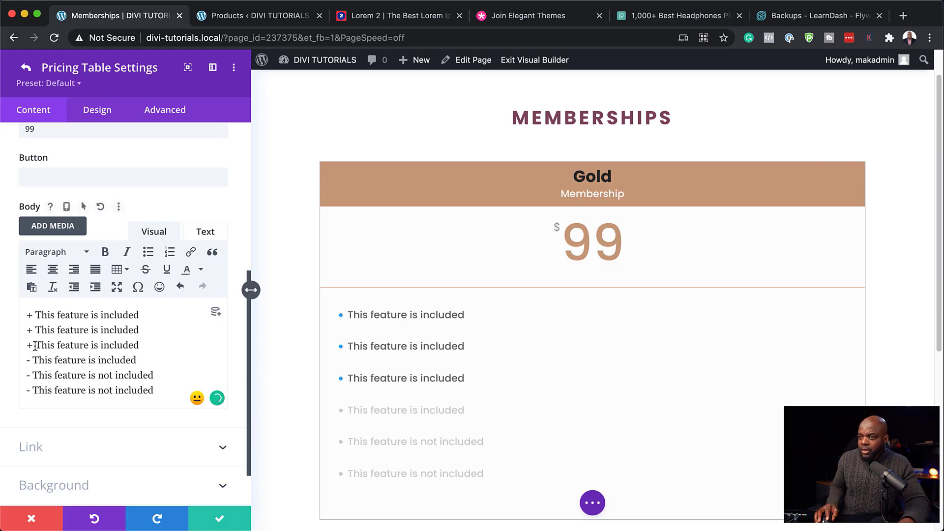
{"action": "type", "text": "-"}
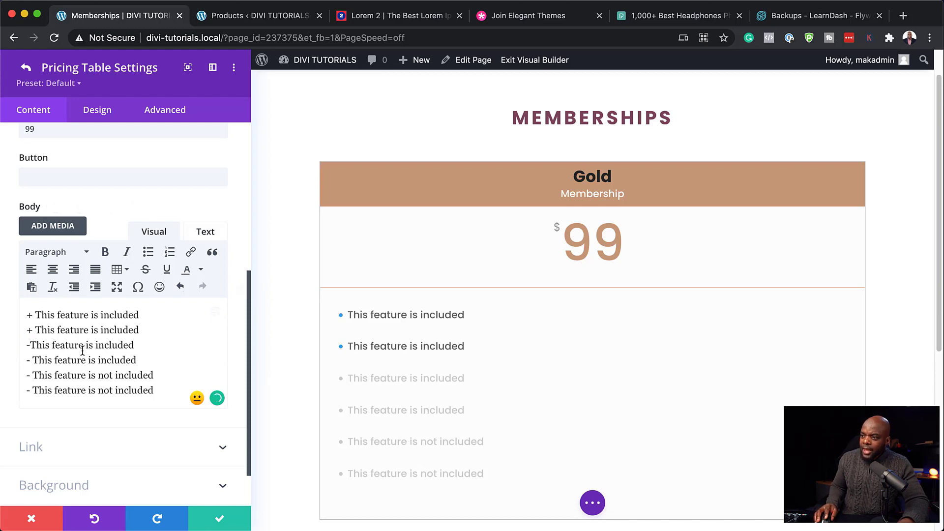
{"action": "left_click_drag", "start_coordinate": [35, 315], "coordinate": [140, 310]}
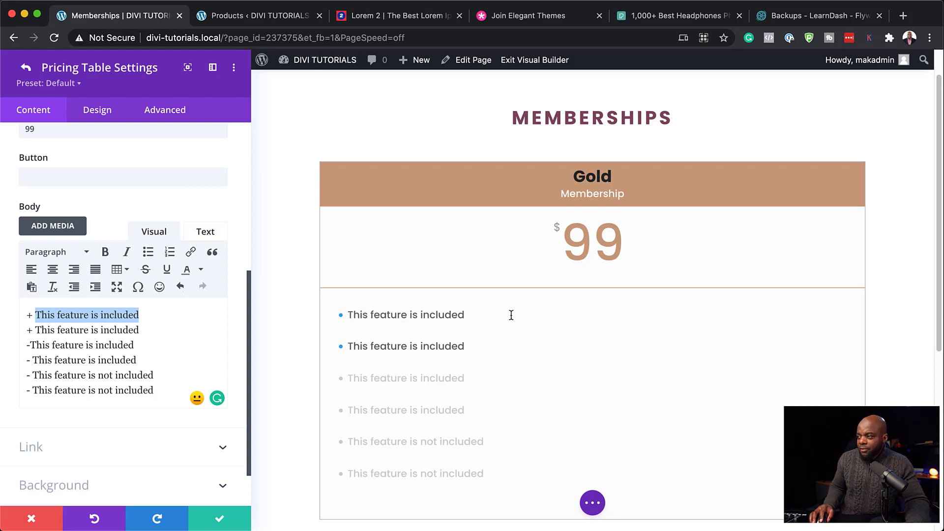
{"action": "type", "text": "Articles"}
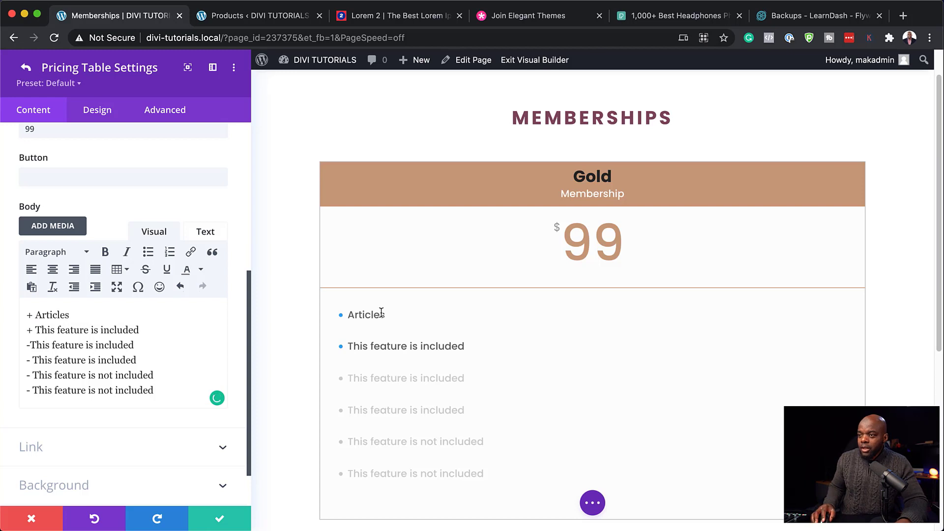
Step: Replace the second feature's placeholder text after the '+' with 'Downloads'
{"action": "left_click", "coordinate": [33, 330]}
{"action": "key", "text": "BackSpace"}
{"action": "left_click_drag", "start_coordinate": [36, 330], "coordinate": [174, 332]}
{"action": "type", "text": "V"}
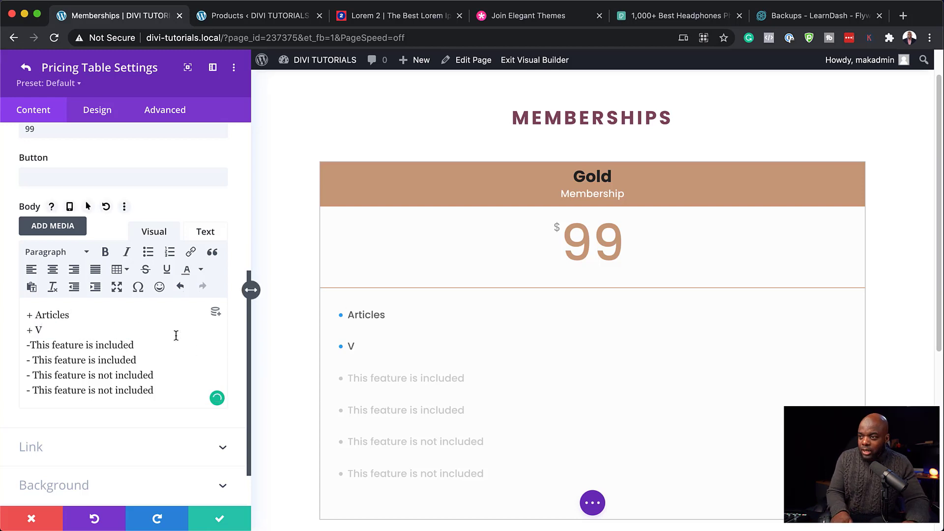
{"action": "key", "text": "BackSpace"}
{"action": "type", "text": "Downloads"}
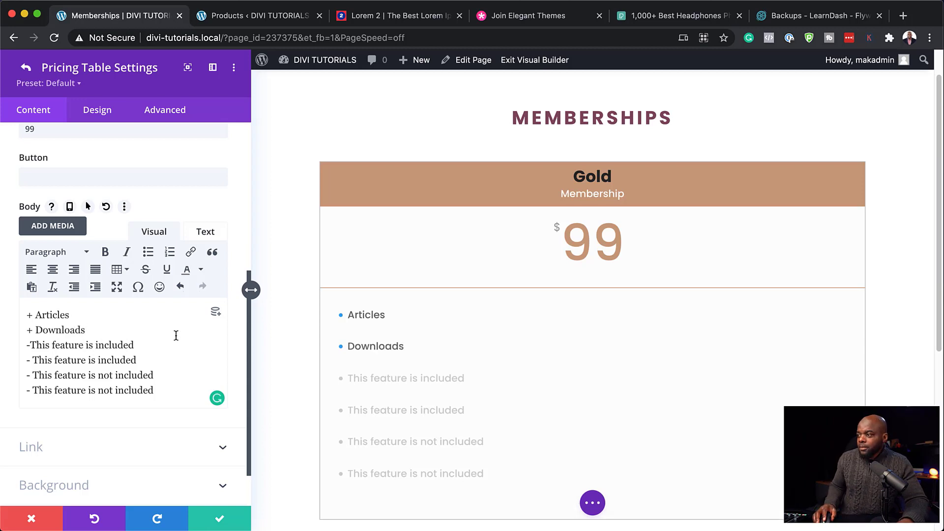
Step: Save the Gold table and duplicate it twice, making three pricing tables
{"action": "left_click", "coordinate": [220, 521]}
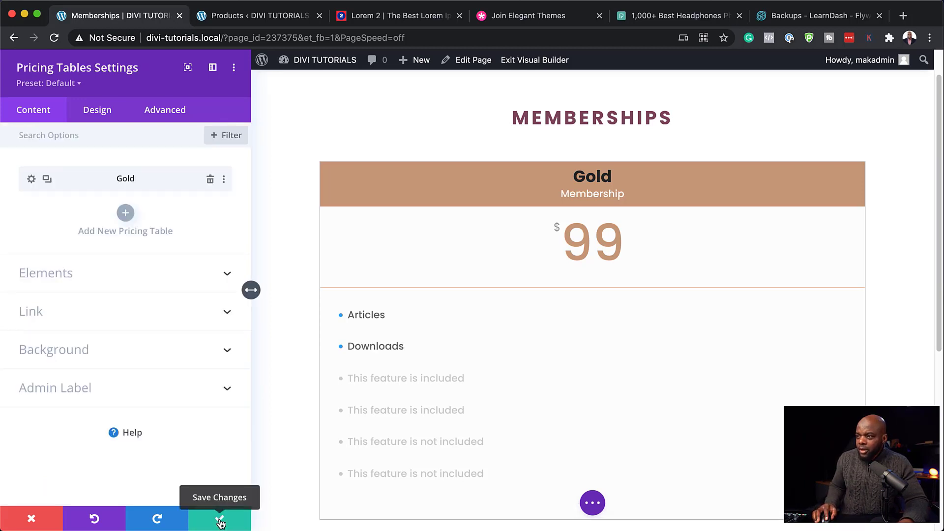
{"action": "left_click", "coordinate": [47, 180]}
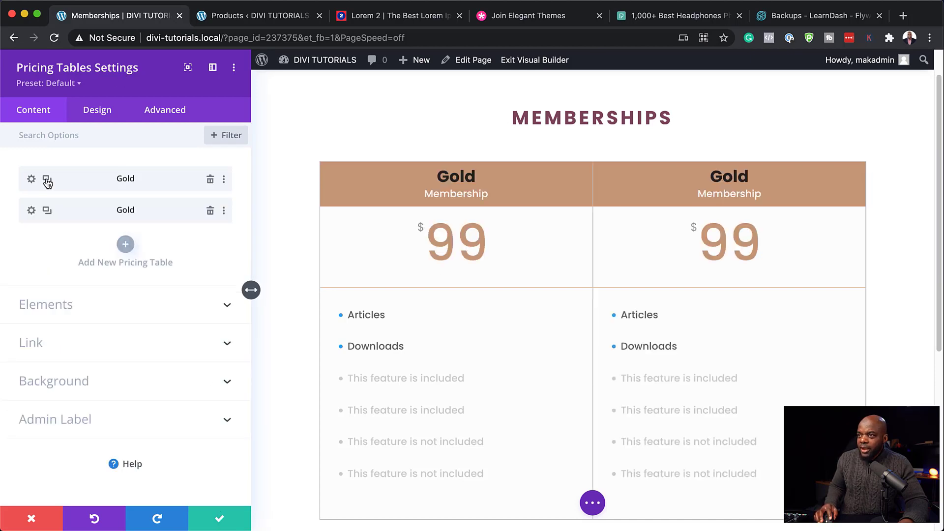
{"action": "left_click", "coordinate": [47, 211]}
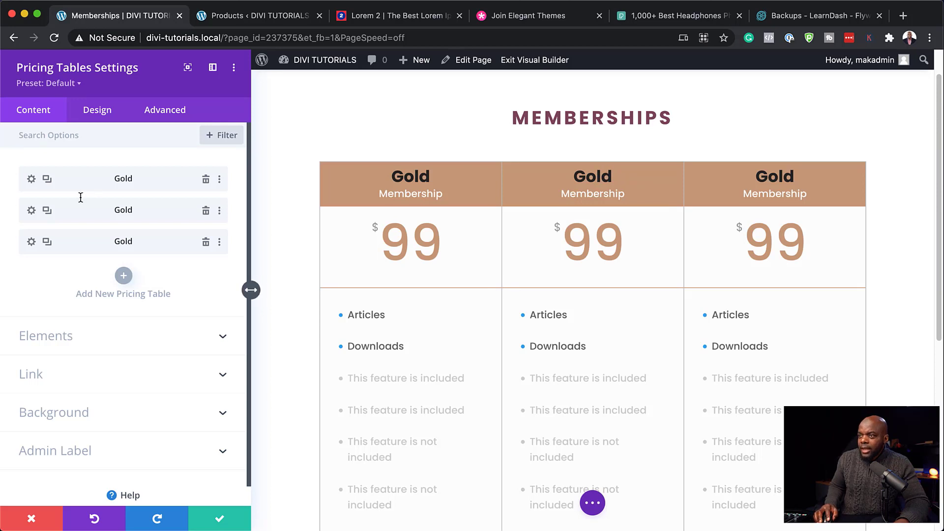
Step: Retitle the middle pricing table from Gold to 'Silver'
{"action": "left_click", "coordinate": [32, 211]}
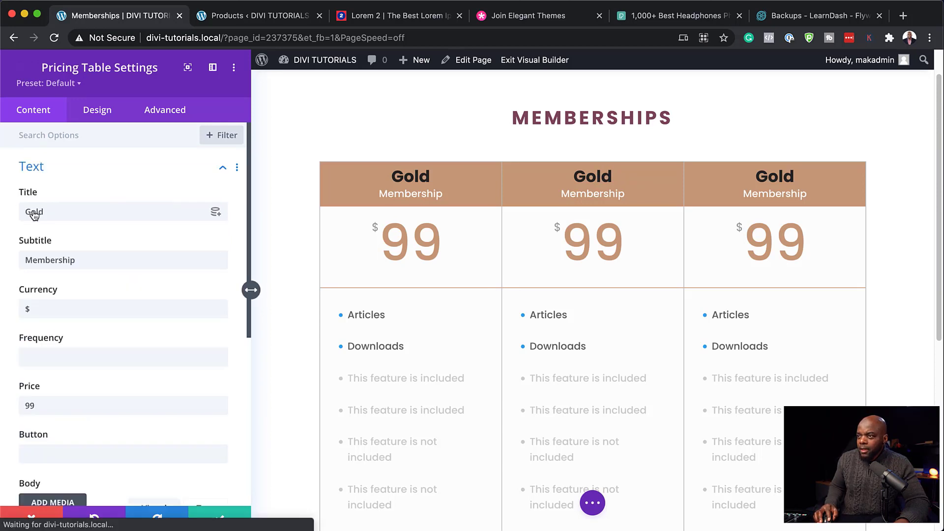
{"action": "left_click", "coordinate": [70, 216]}
{"action": "left_click_drag", "start_coordinate": [65, 211], "coordinate": [6, 210]}
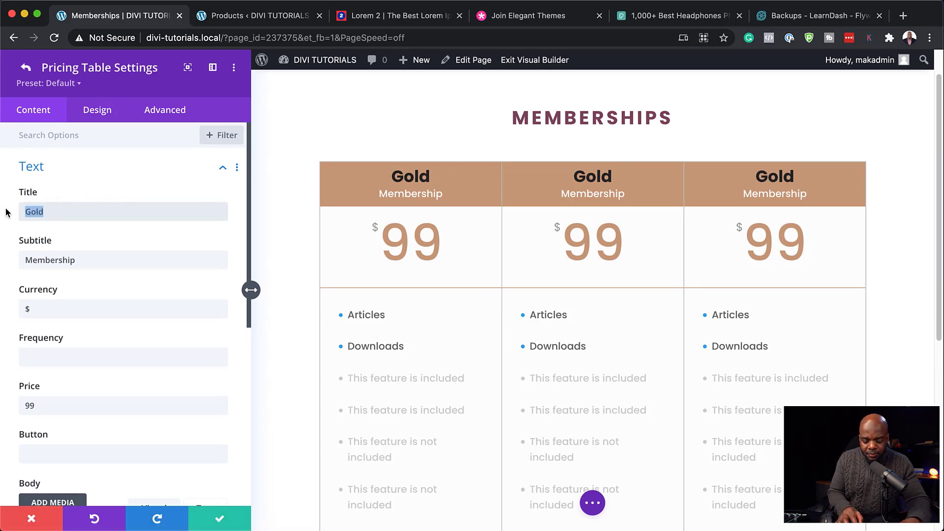
{"action": "type", "text": "Silver"}
{"action": "left_click", "coordinate": [278, 17]}
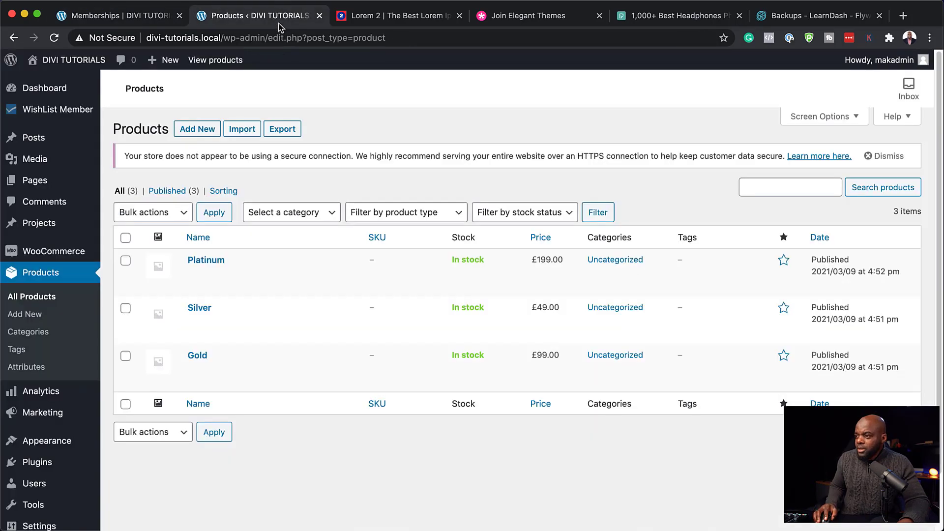
{"action": "left_click", "coordinate": [131, 15]}
Step: Set the Silver price to 49 and its button text to 'Become A Member'
{"action": "left_click_drag", "start_coordinate": [29, 407], "coordinate": [19, 405]}
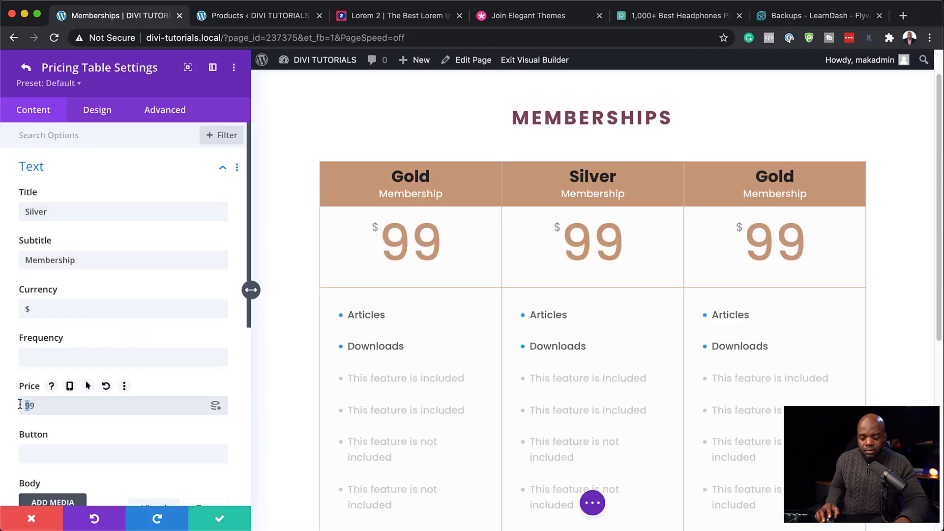
{"action": "type", "text": "4"}
{"action": "scroll", "coordinate": [159, 398], "scroll_direction": "down", "scroll_amount": 2}
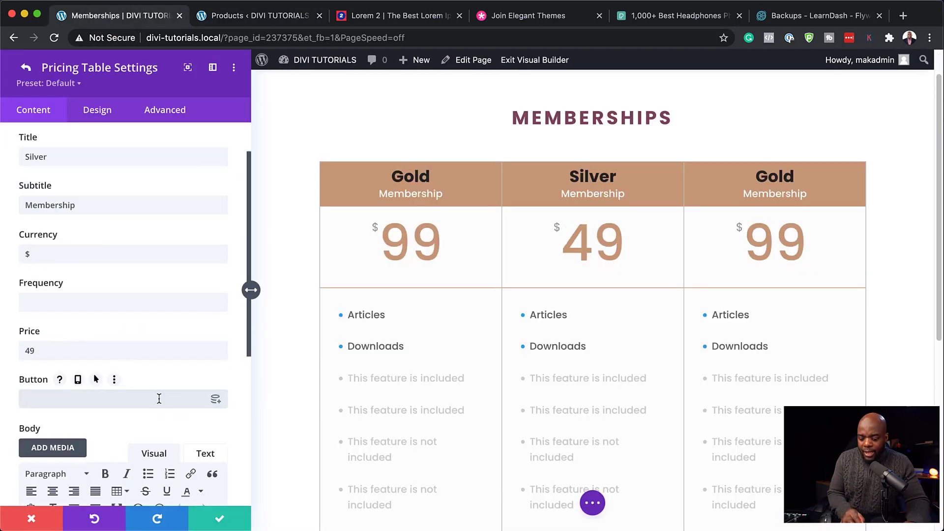
{"action": "type", "text": "Become A Member"}
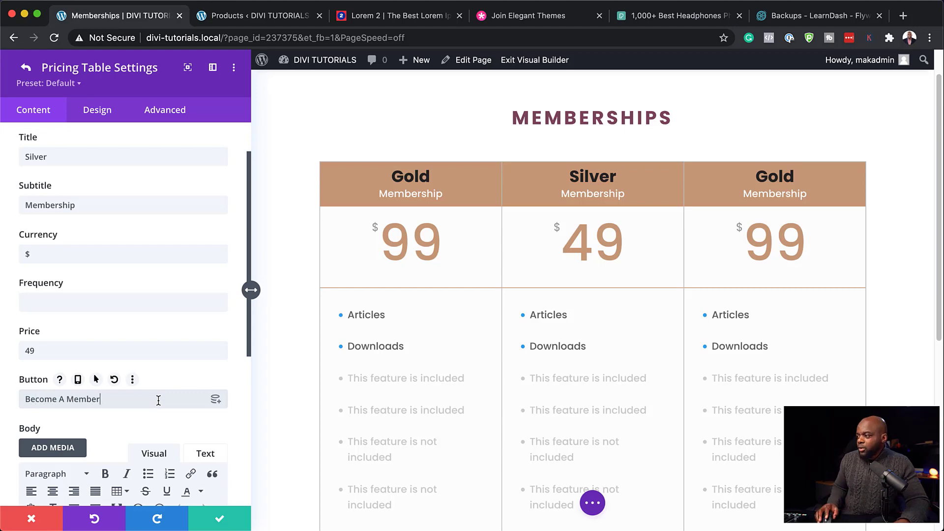
{"action": "scroll", "coordinate": [696, 375], "scroll_direction": "down", "scroll_amount": 3}
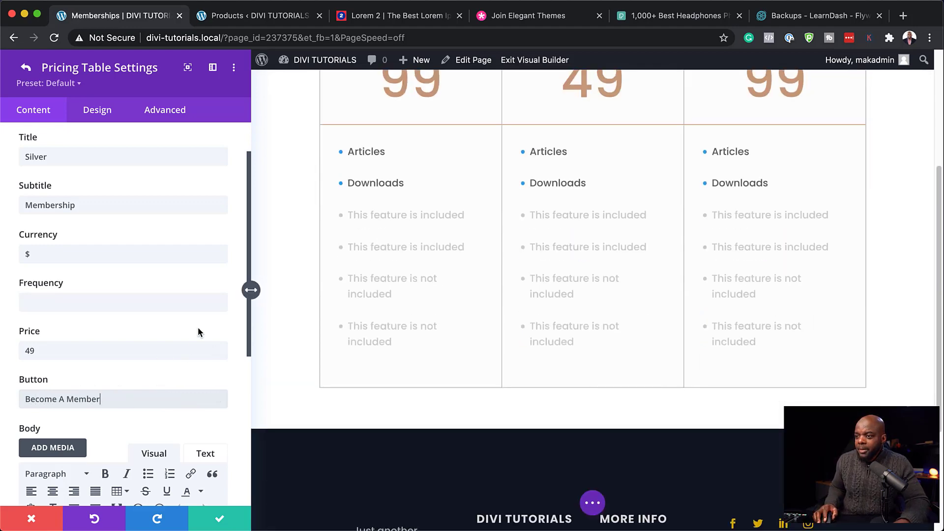
{"action": "scroll", "coordinate": [198, 328], "scroll_direction": "down", "scroll_amount": 6}
{"action": "left_click", "coordinate": [123, 393]}
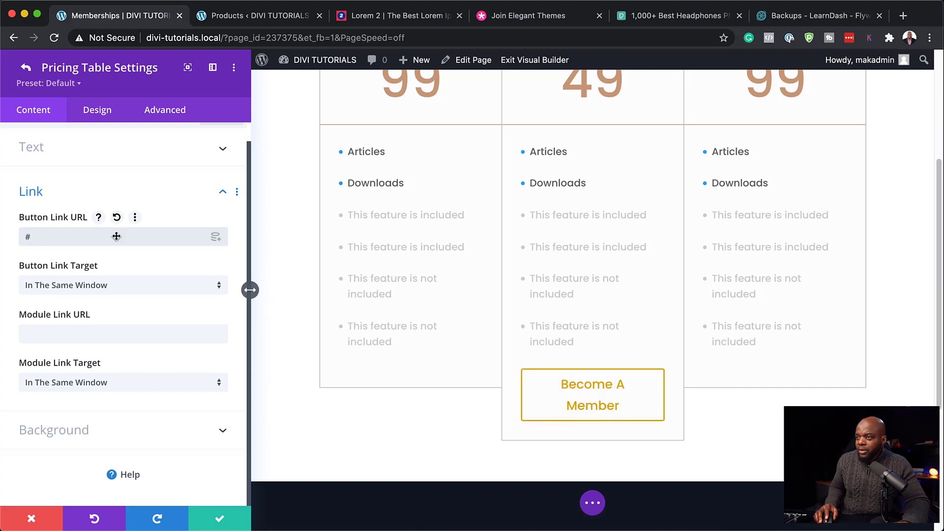
Step: Turn on Use Custom Styles For Button in the Silver table's Button design settings
{"action": "left_click", "coordinate": [116, 238]}
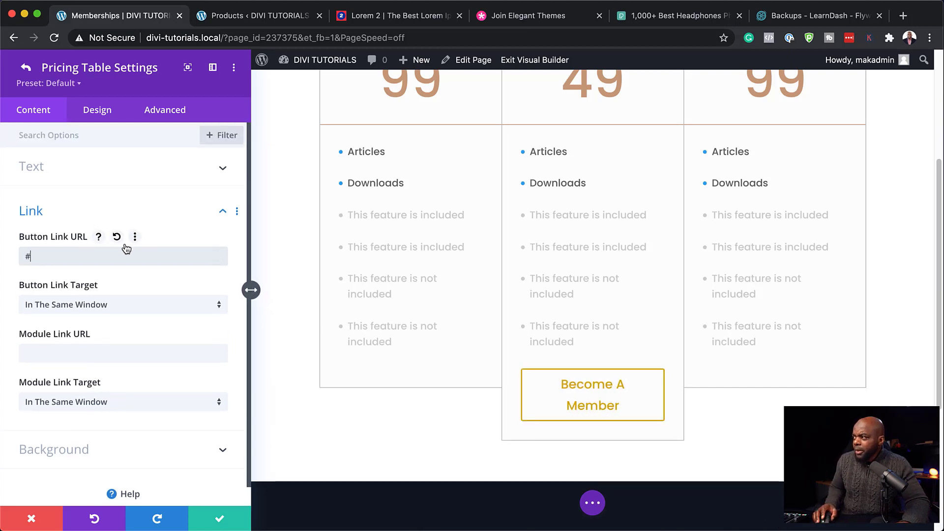
{"action": "scroll", "coordinate": [639, 297], "scroll_direction": "up", "scroll_amount": 4}
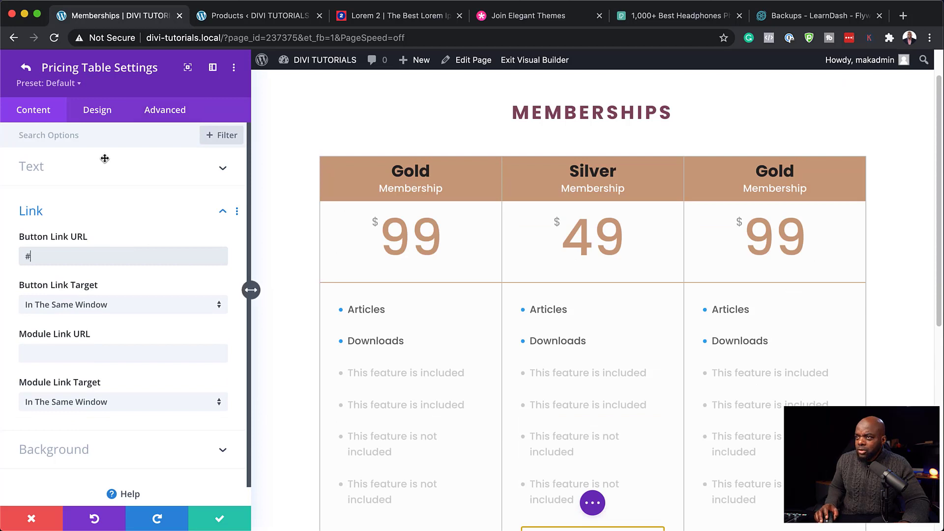
{"action": "left_click", "coordinate": [104, 113]}
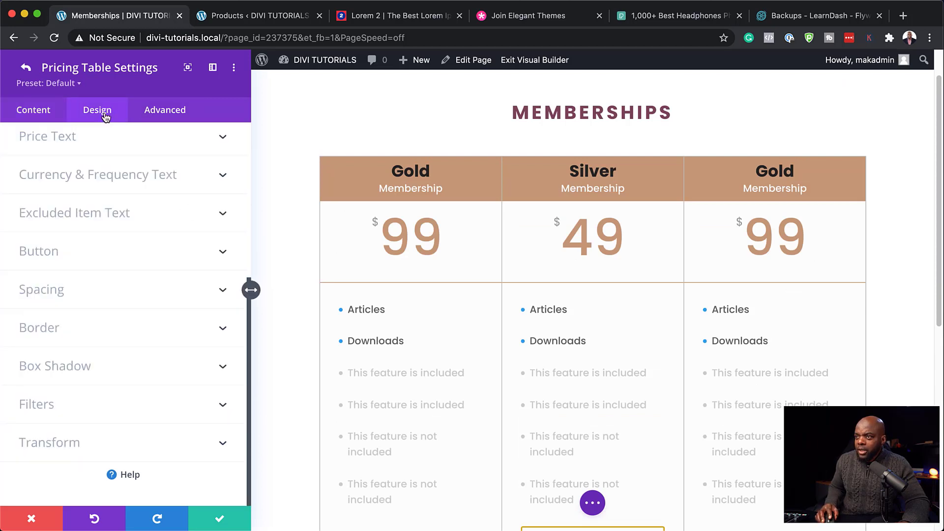
{"action": "left_click", "coordinate": [82, 253]}
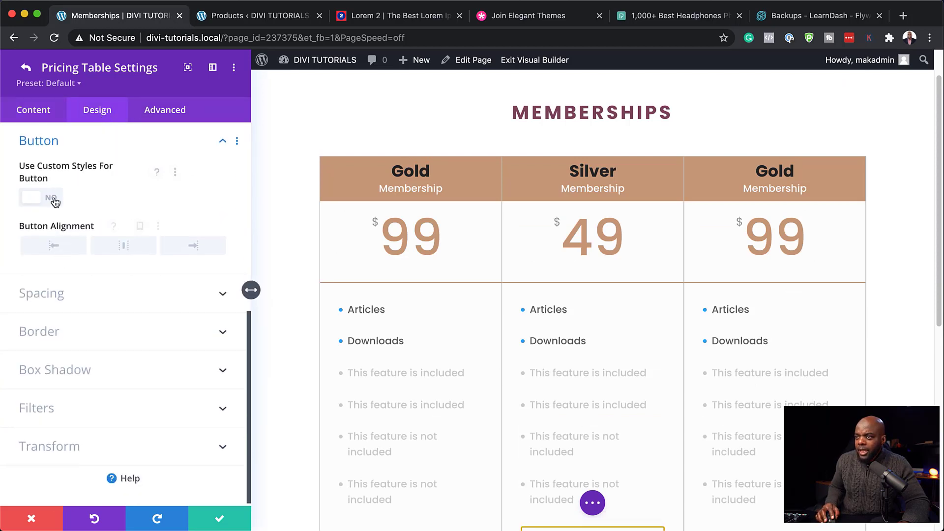
{"action": "left_click", "coordinate": [53, 199]}
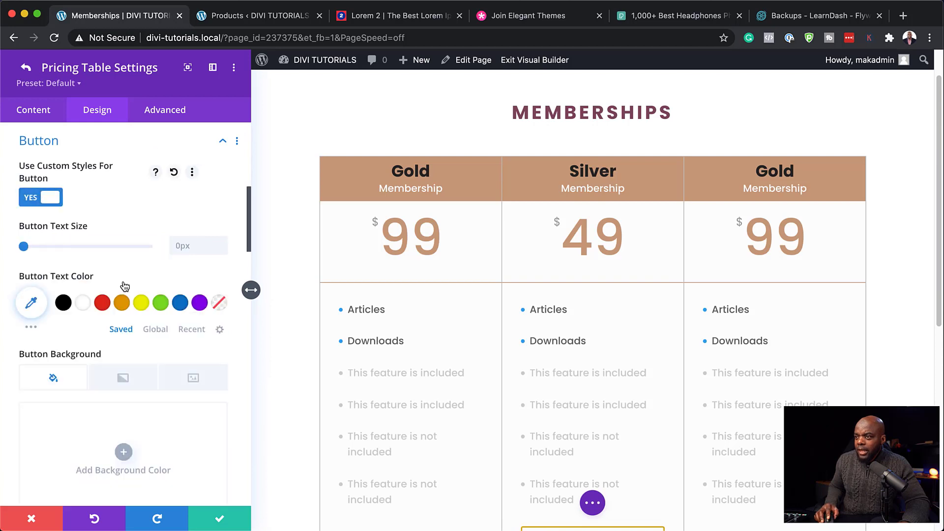
Step: Set the button text size to 18px and save the Silver table
{"action": "scroll", "coordinate": [408, 319], "scroll_direction": "down", "scroll_amount": 1}
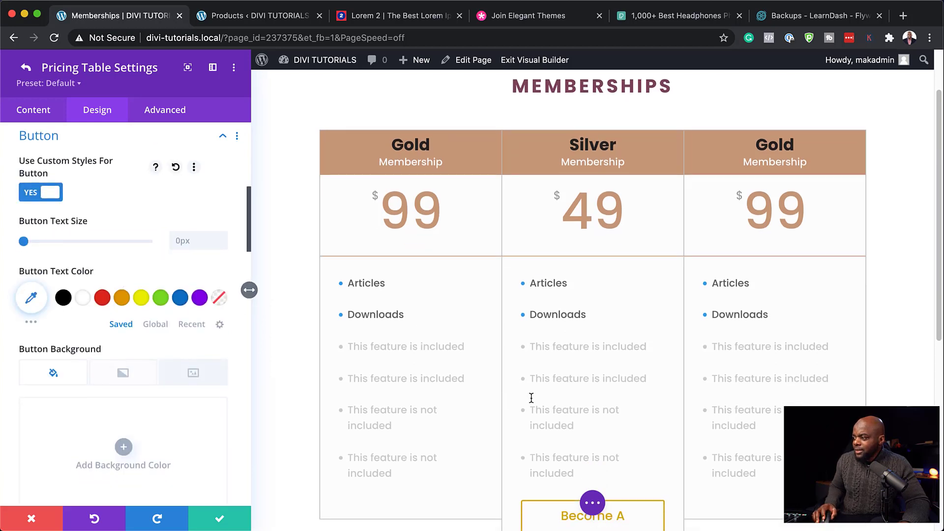
{"action": "scroll", "coordinate": [532, 398], "scroll_direction": "down", "scroll_amount": 5}
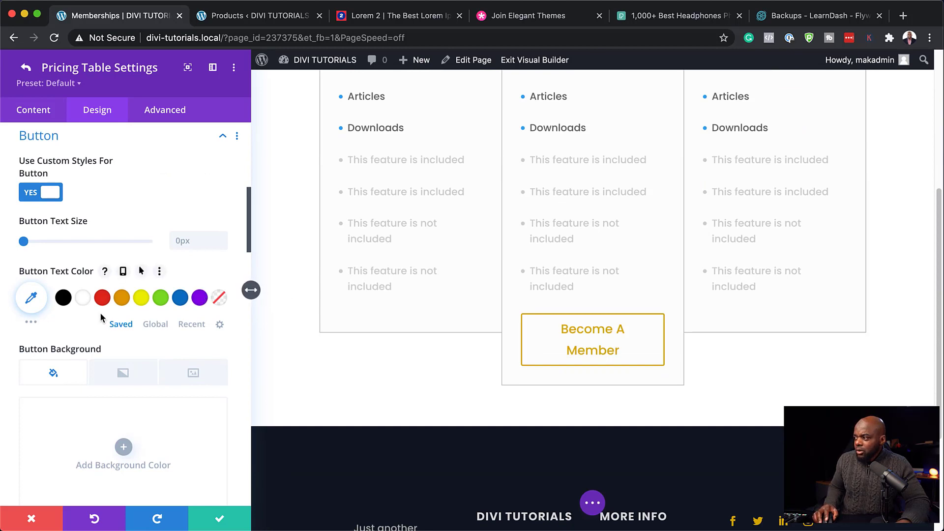
{"action": "scroll", "coordinate": [140, 377], "scroll_direction": "down", "scroll_amount": 5}
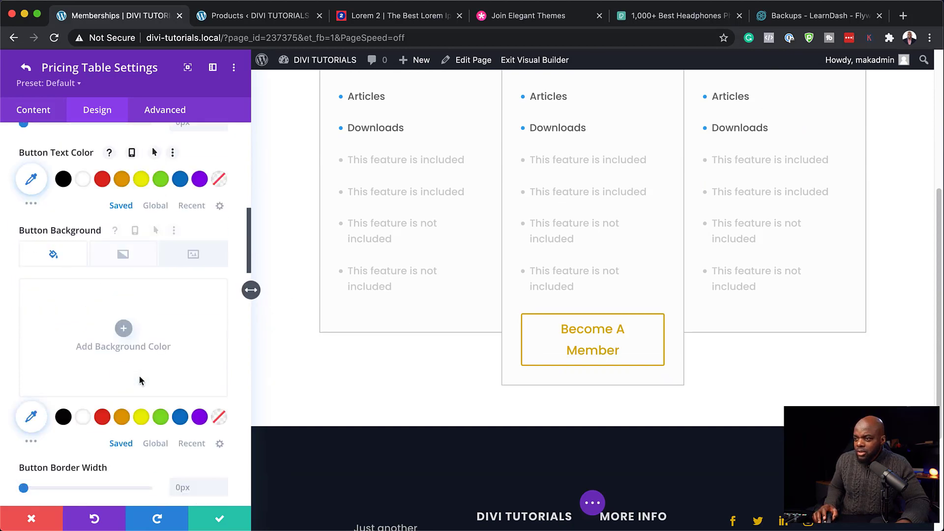
{"action": "scroll", "coordinate": [140, 378], "scroll_direction": "down", "scroll_amount": 2}
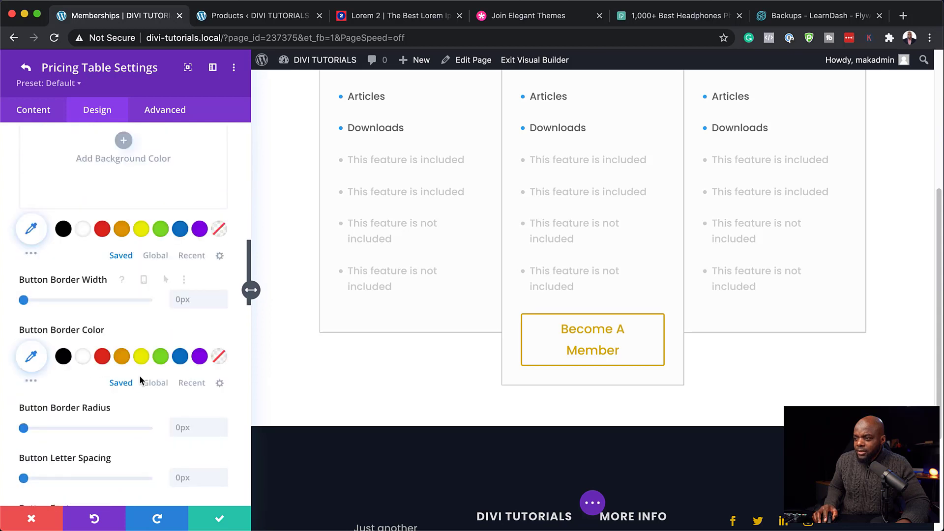
{"action": "scroll", "coordinate": [139, 380], "scroll_direction": "up", "scroll_amount": 8}
{"action": "left_click_drag", "start_coordinate": [26, 316], "coordinate": [43, 315]}
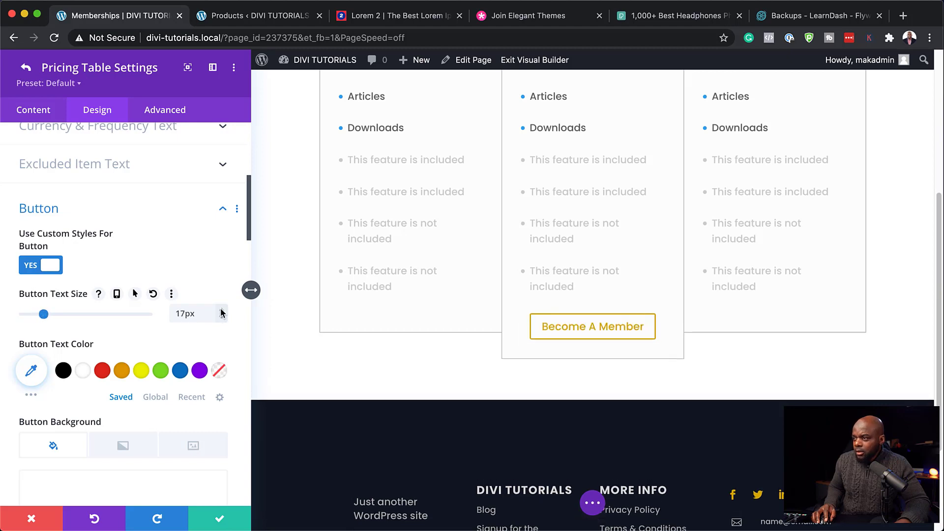
{"action": "left_click", "coordinate": [222, 310]}
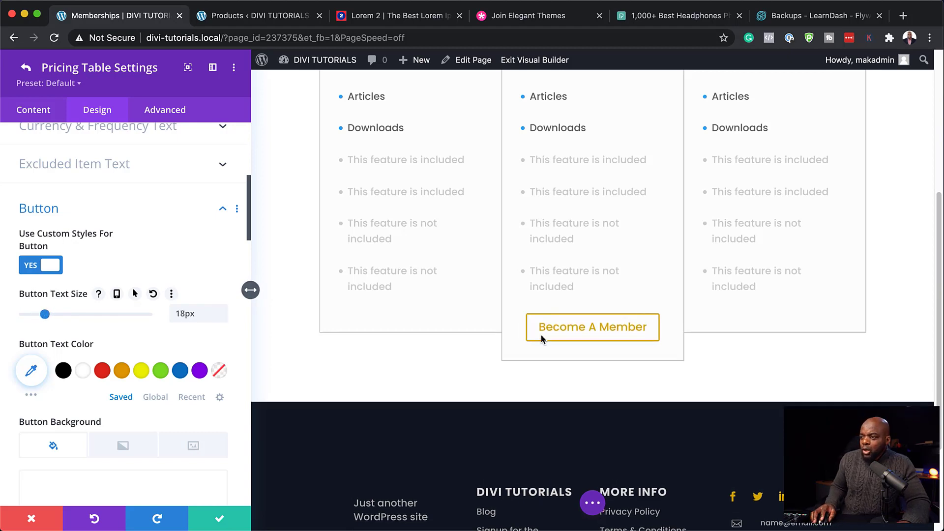
{"action": "left_click", "coordinate": [220, 521]}
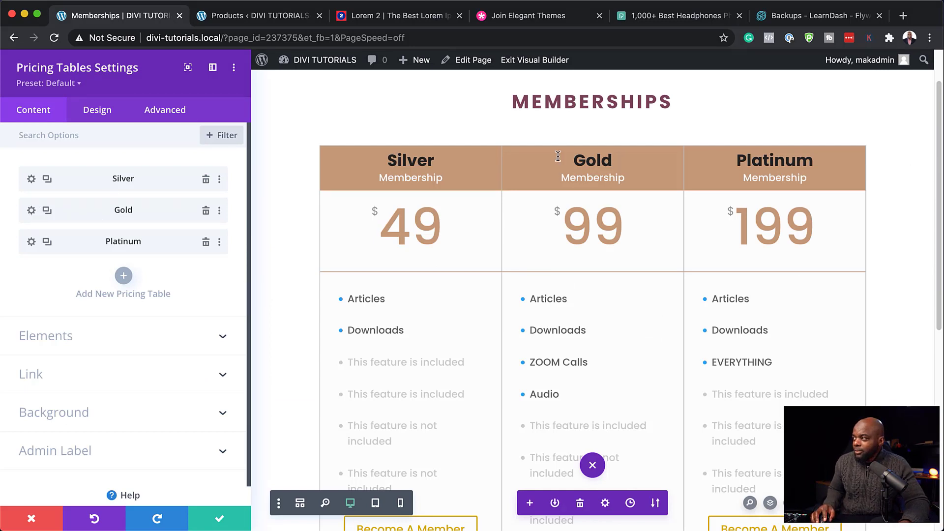
Step: Make the $99 Gold table the raised featured column and save its settings
{"action": "left_click", "coordinate": [32, 211]}
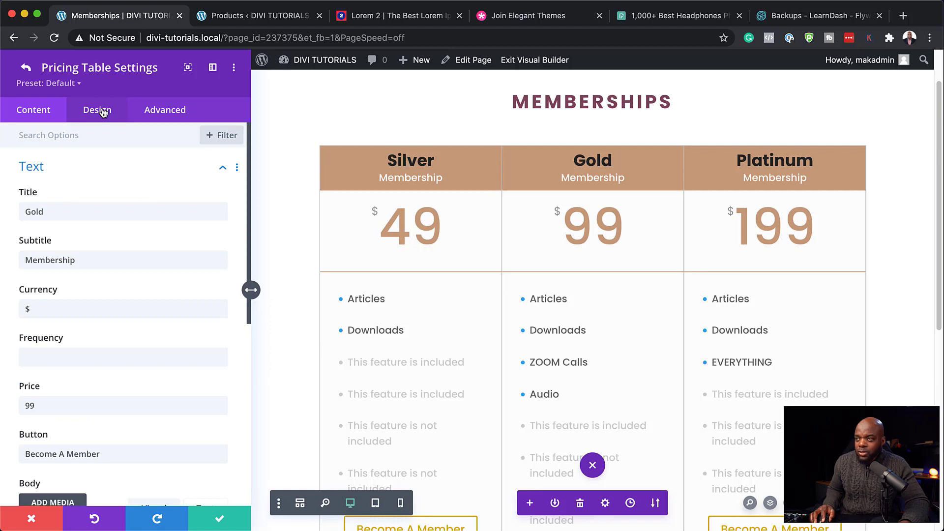
{"action": "left_click", "coordinate": [102, 112]}
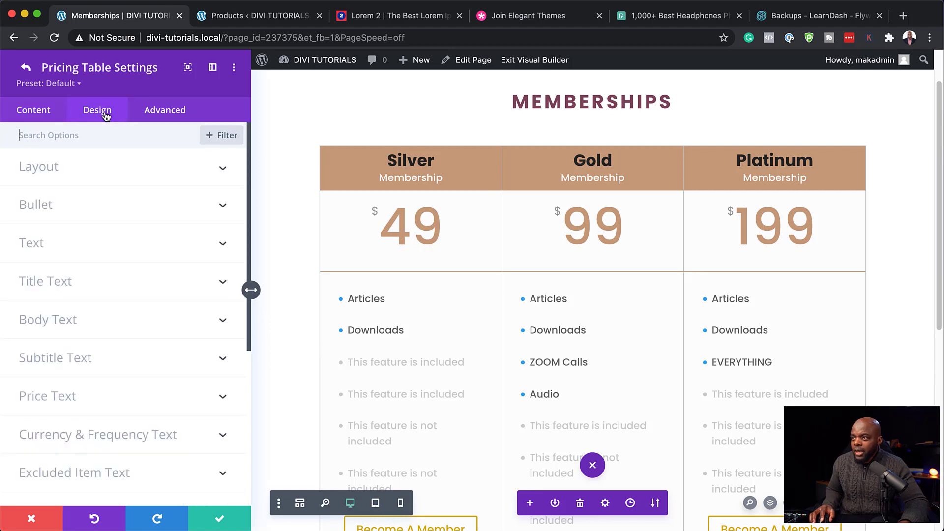
{"action": "left_click", "coordinate": [67, 172]}
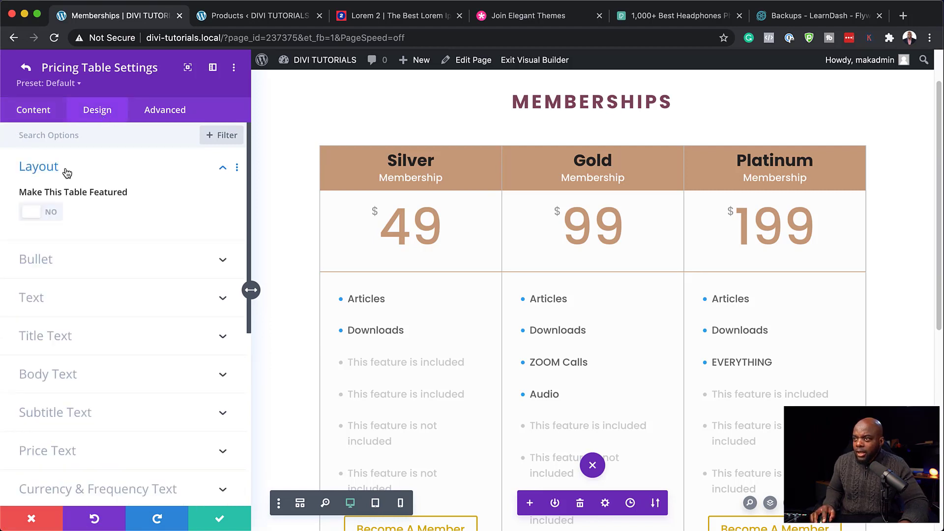
{"action": "left_click", "coordinate": [51, 214]}
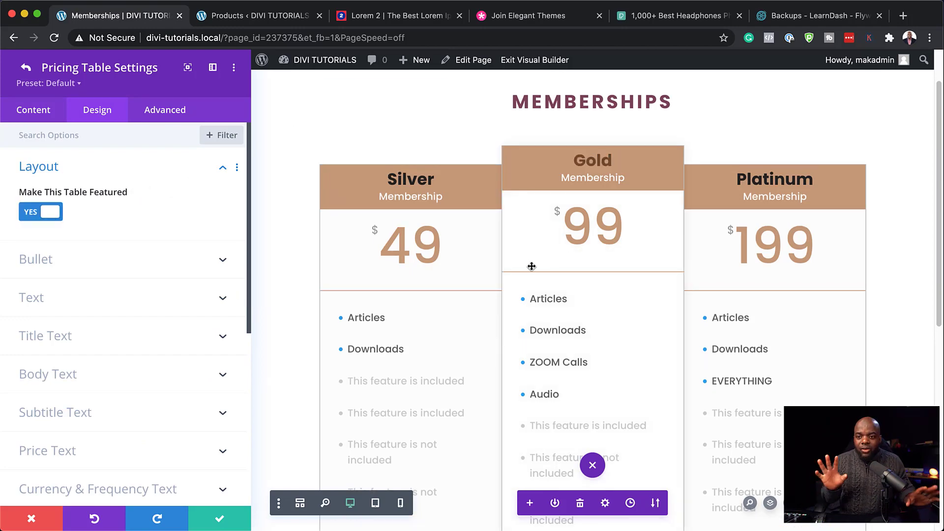
{"action": "scroll", "coordinate": [560, 313], "scroll_direction": "down", "scroll_amount": 3}
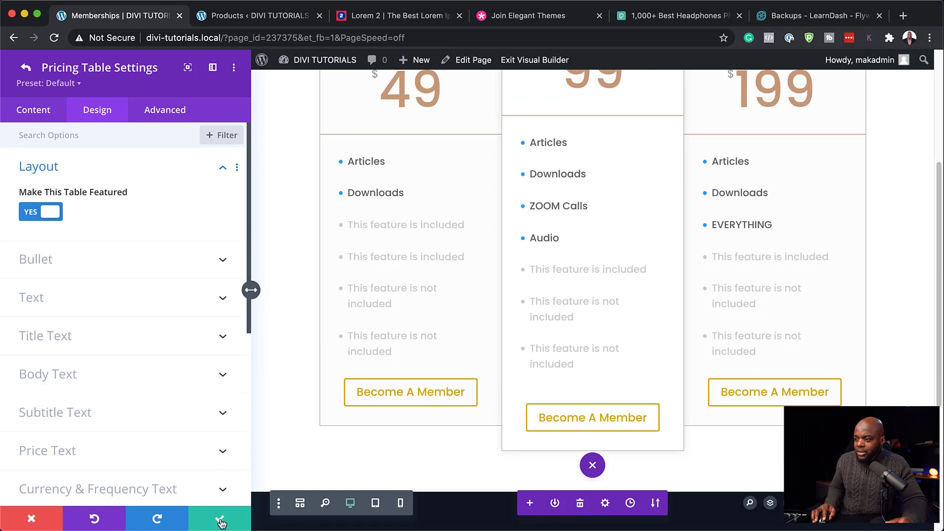
{"action": "left_click", "coordinate": [221, 521]}
{"action": "left_click", "coordinate": [221, 522]}
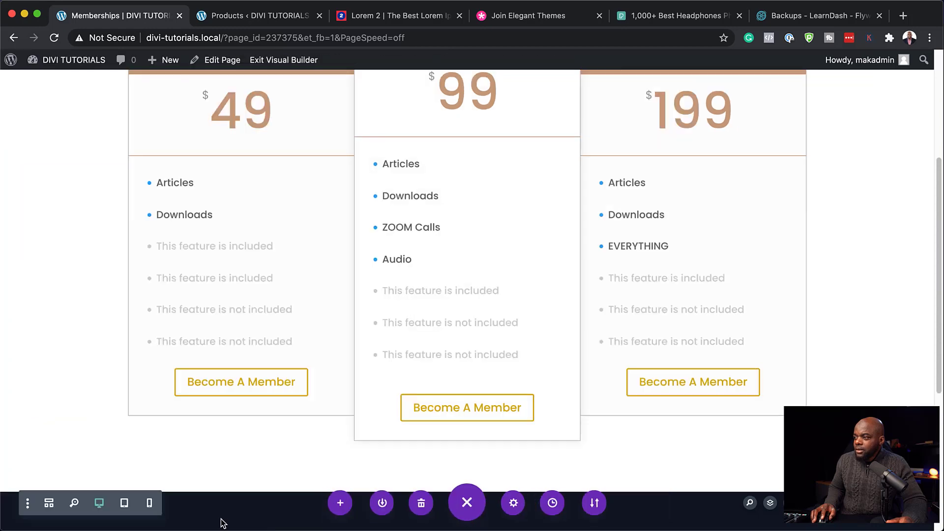
{"action": "scroll", "coordinate": [227, 312], "scroll_direction": "up", "scroll_amount": 3}
{"action": "scroll", "coordinate": [241, 316], "scroll_direction": "up", "scroll_amount": 2}
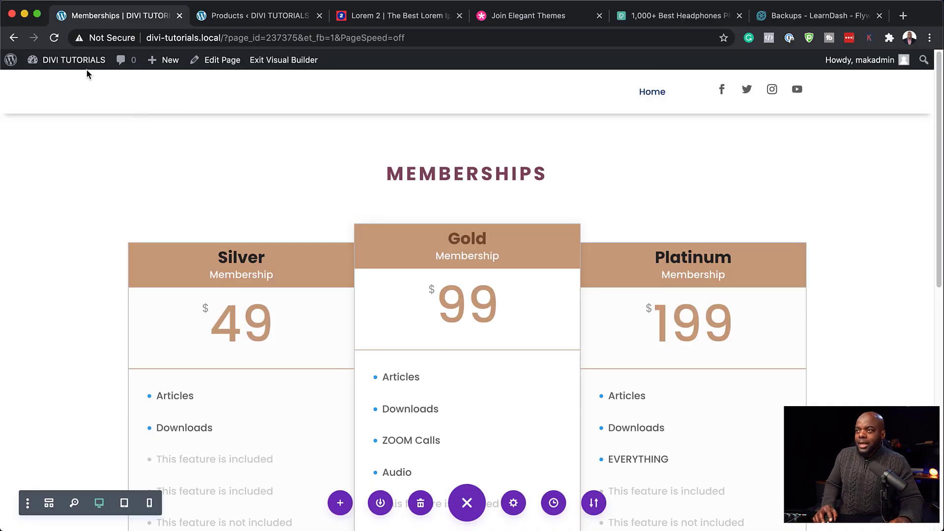
Step: Add a new page titled 'Amazing Solution' and open it in Divi, building from scratch
{"action": "mouse_move", "coordinate": [74, 61]}
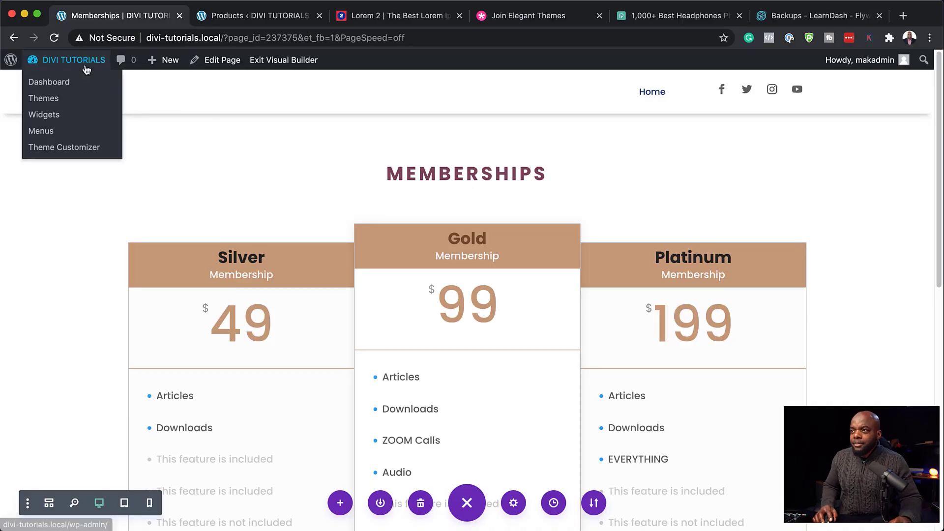
{"action": "left_click", "coordinate": [45, 83]}
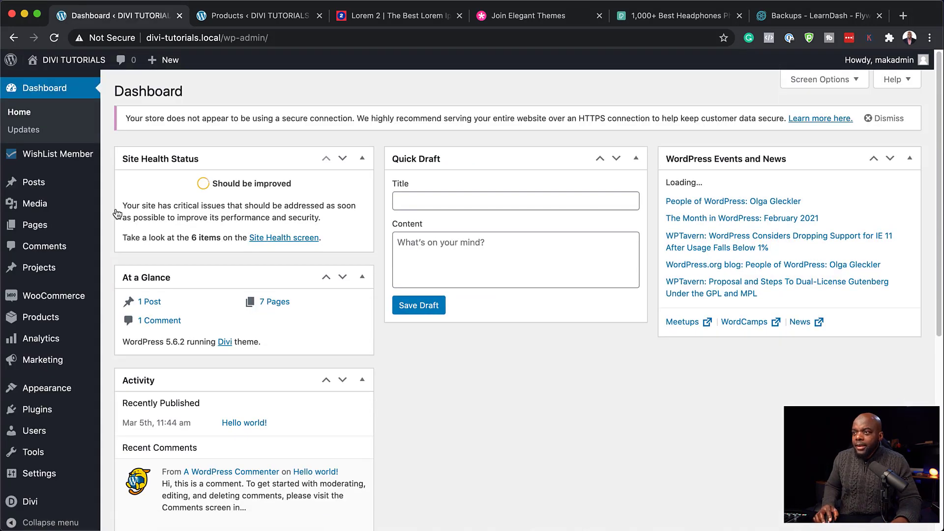
{"action": "mouse_move", "coordinate": [68, 198]}
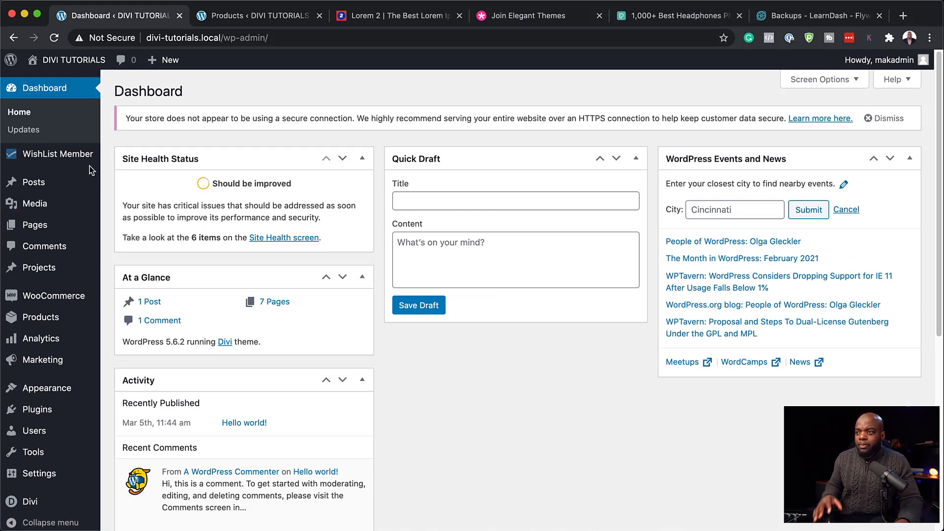
{"action": "mouse_move", "coordinate": [57, 222]}
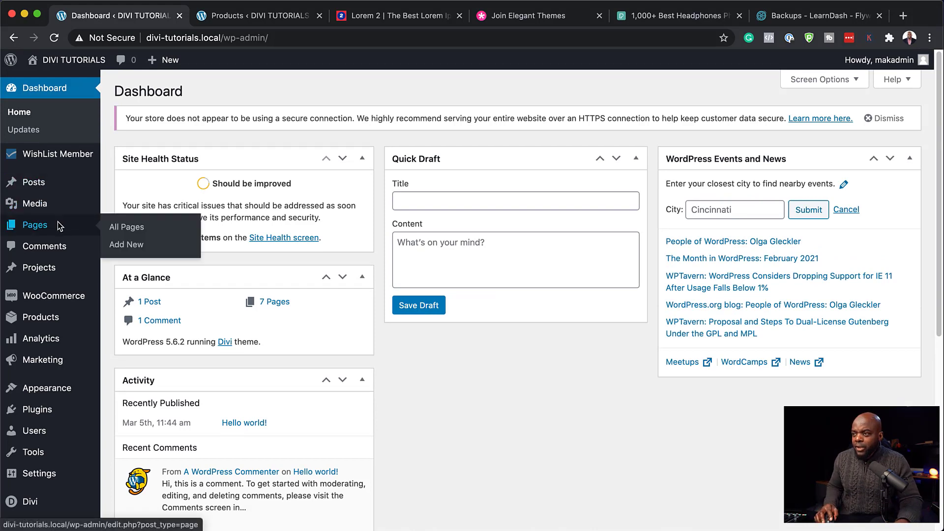
{"action": "left_click", "coordinate": [132, 246]}
{"action": "type", "text": "A"}
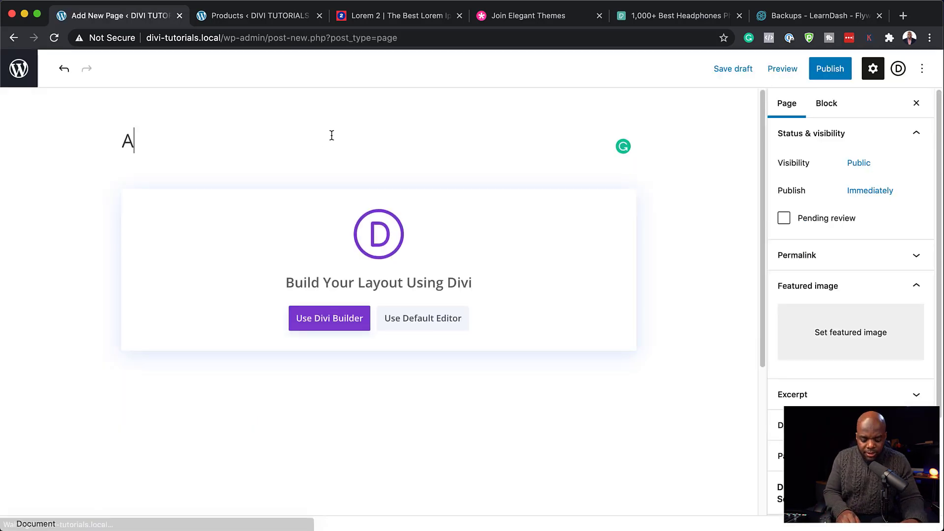
{"action": "type", "text": "mazing Solution"}
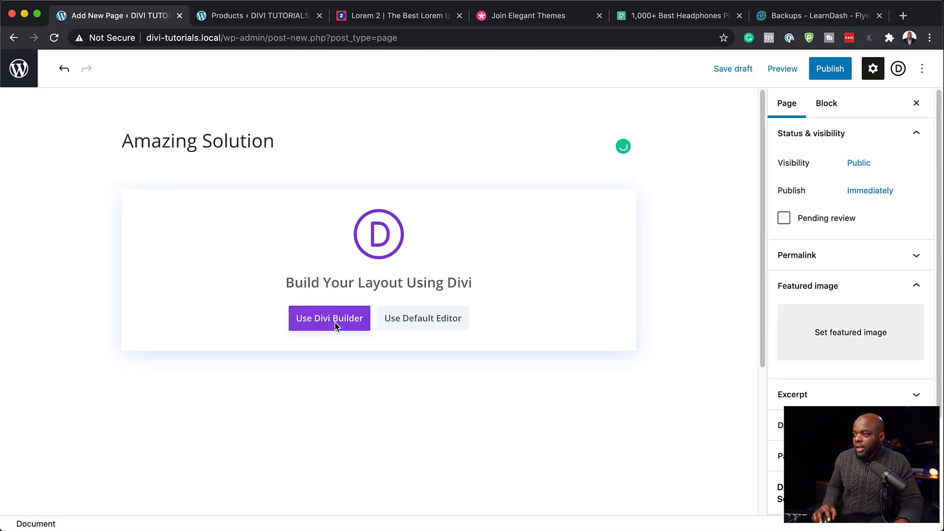
{"action": "left_click", "coordinate": [335, 322]}
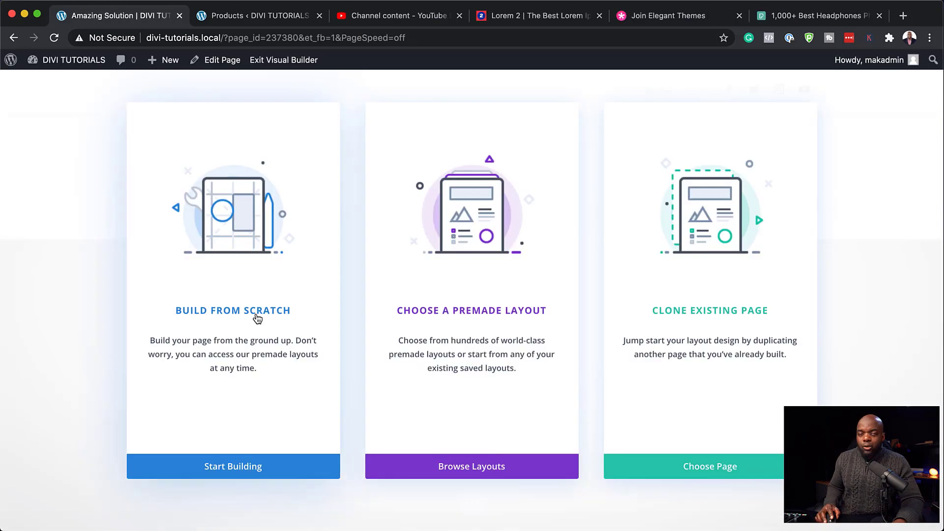
{"action": "left_click", "coordinate": [258, 317]}
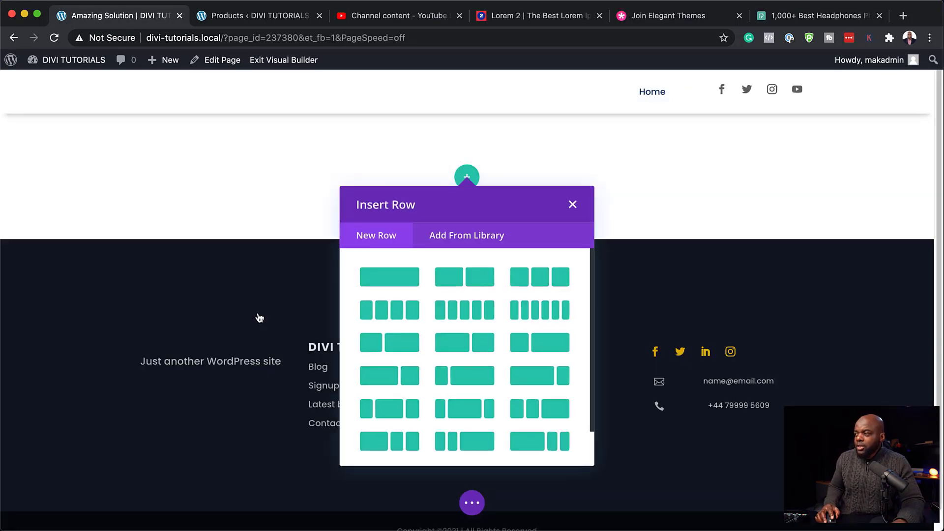
Step: Add a one-column row containing a Text module
{"action": "left_click", "coordinate": [414, 279]}
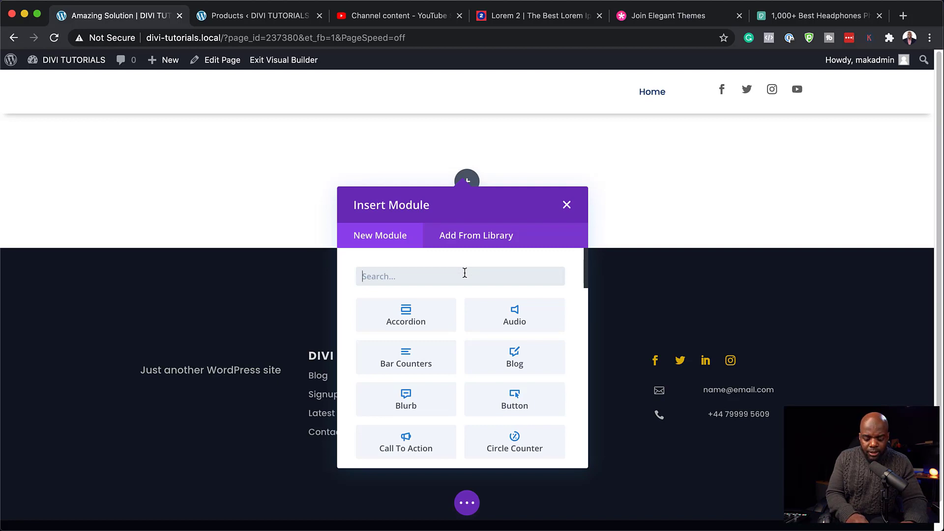
{"action": "type", "text": "Text"}
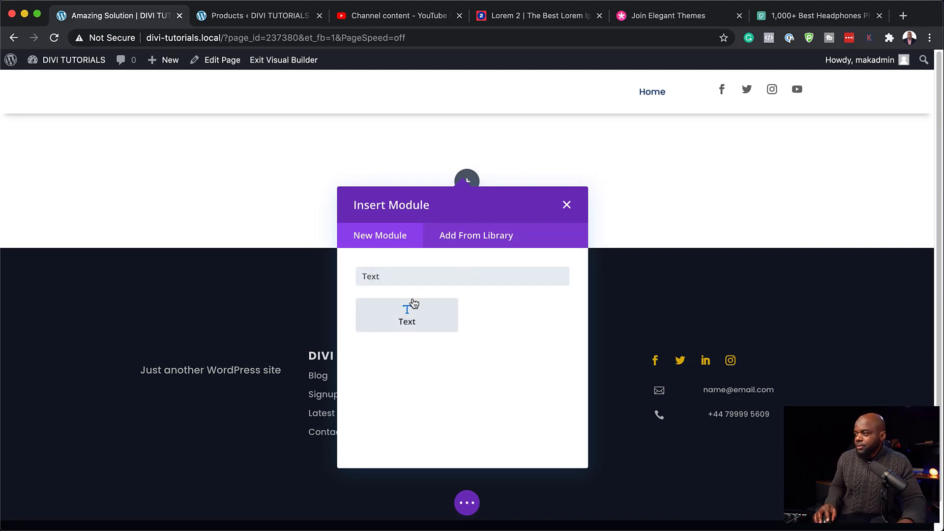
{"action": "left_click", "coordinate": [412, 306]}
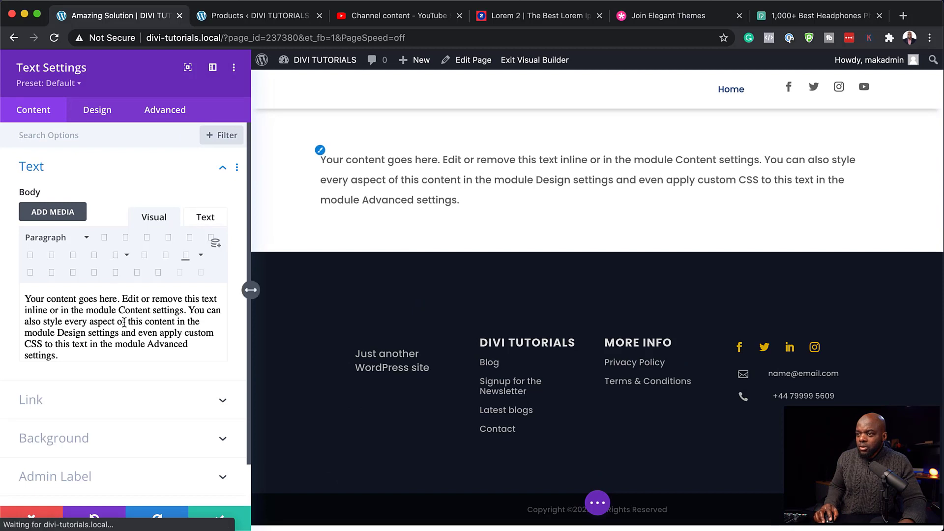
Step: Replace the placeholder with 'Amazing Solution' formatted as Heading 1, and save
{"action": "left_click_drag", "start_coordinate": [173, 379], "coordinate": [1, 288]}
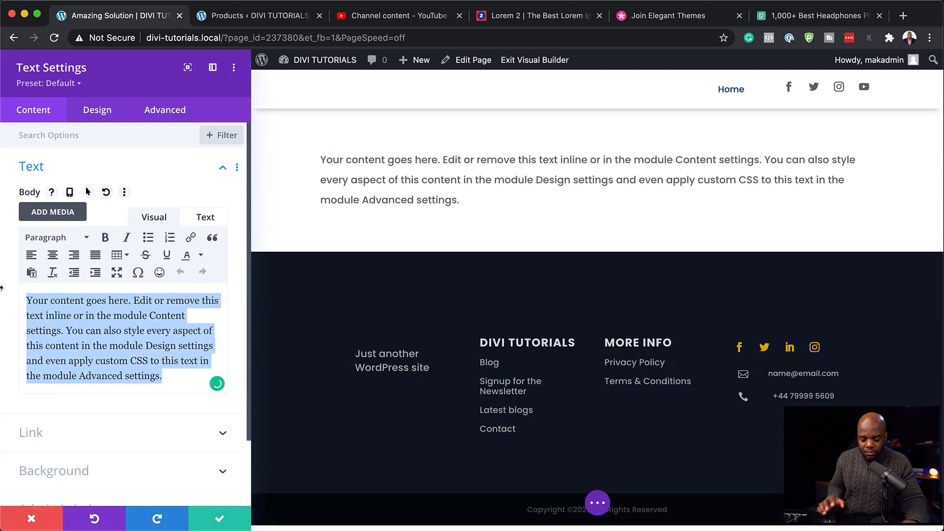
{"action": "type", "text": "Amazing Solution"}
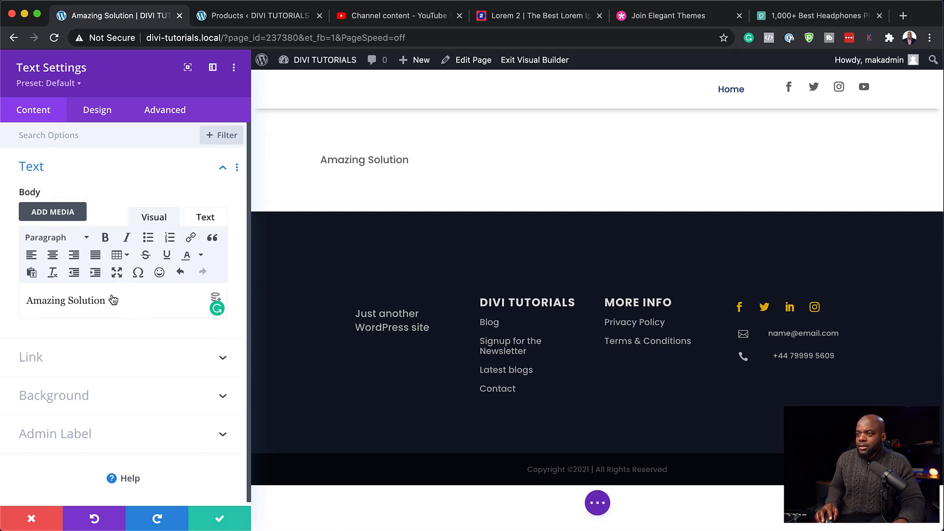
{"action": "left_click_drag", "start_coordinate": [109, 301], "coordinate": [6, 295]}
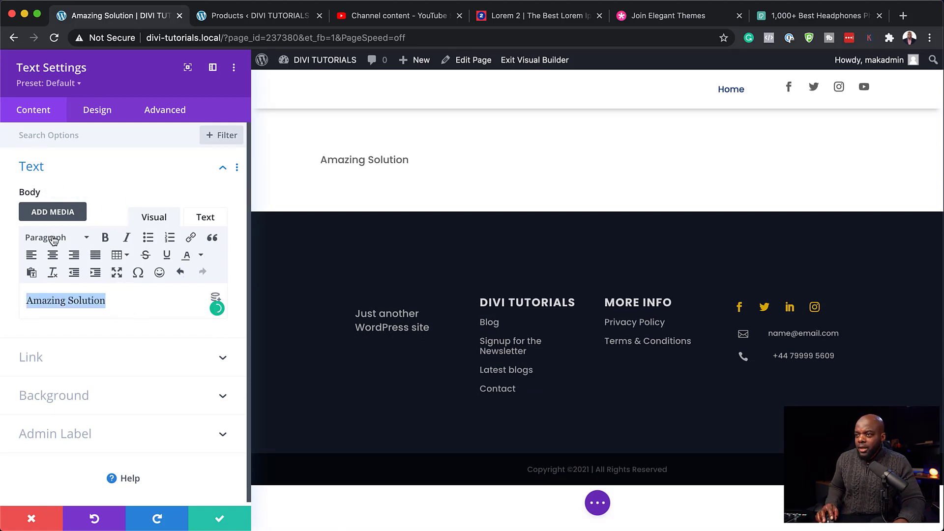
{"action": "left_click", "coordinate": [54, 237]}
{"action": "left_click", "coordinate": [80, 287]}
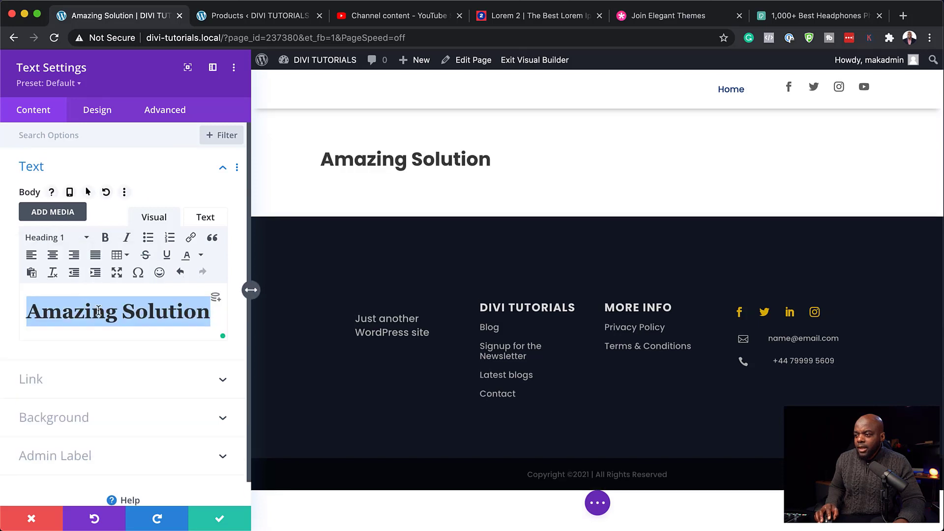
{"action": "left_click", "coordinate": [223, 520]}
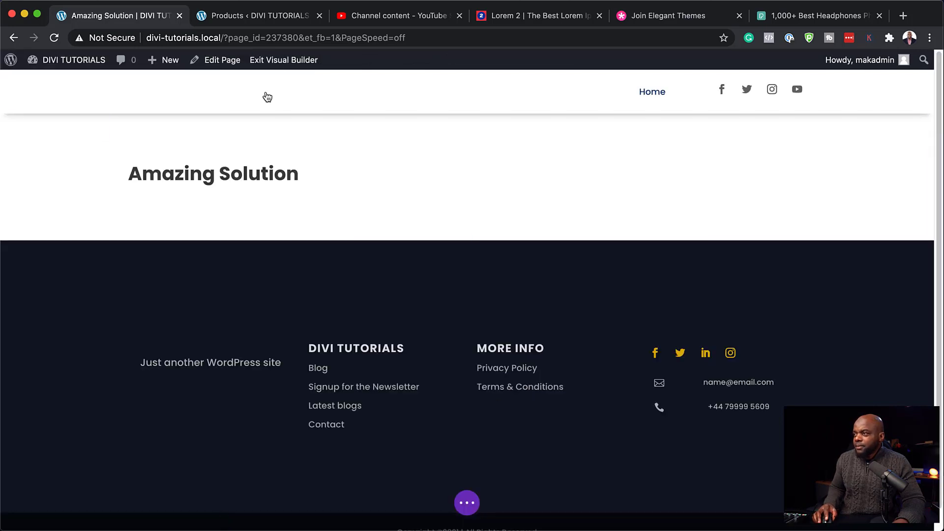
Step: Add a three-column row below the heading with a Video module in its first column
{"action": "left_click", "coordinate": [467, 207]}
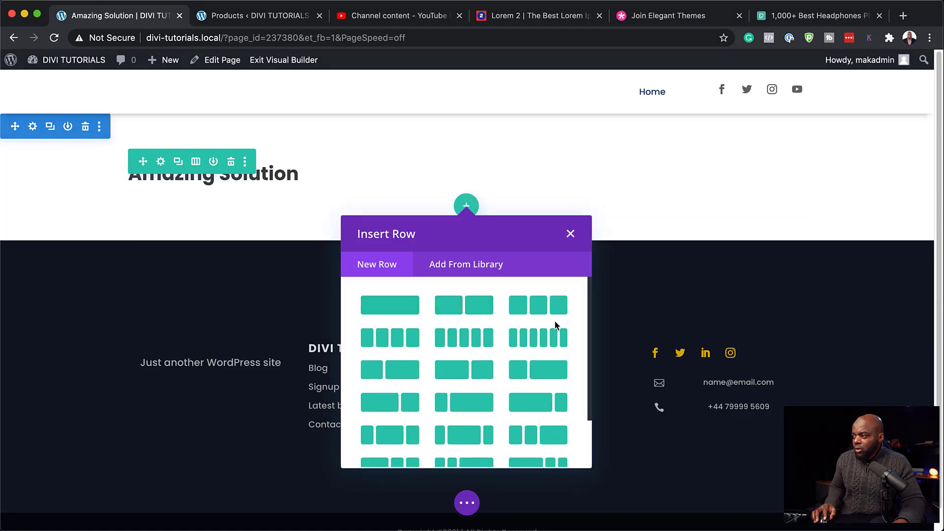
{"action": "left_click", "coordinate": [541, 313]}
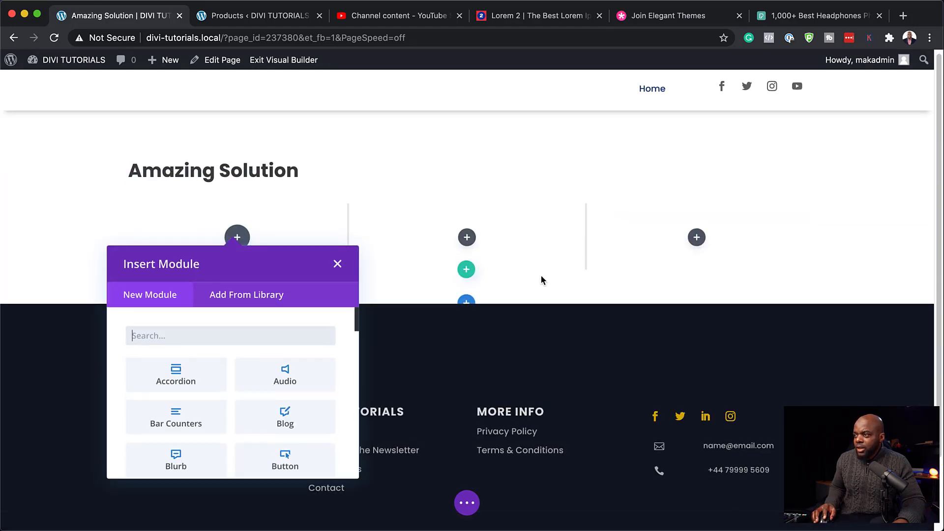
{"action": "type", "text": "vide"}
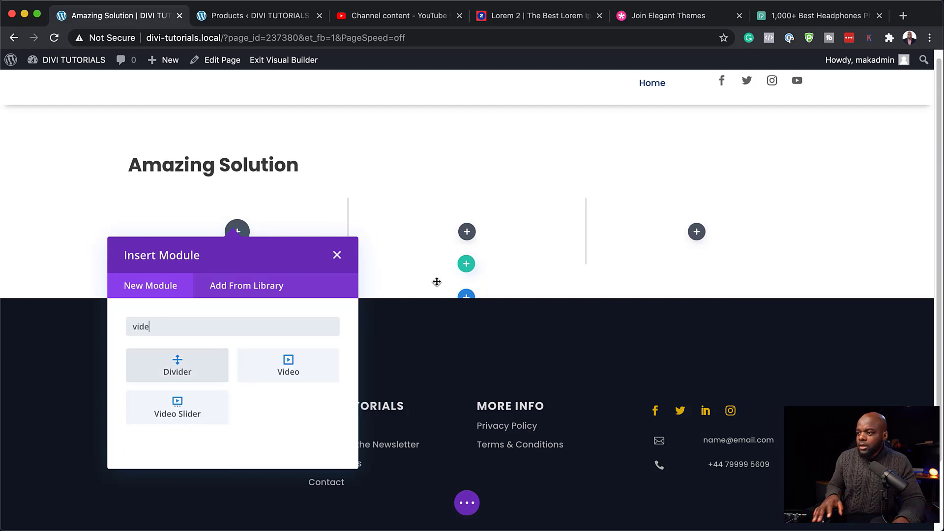
{"action": "left_click", "coordinate": [306, 373]}
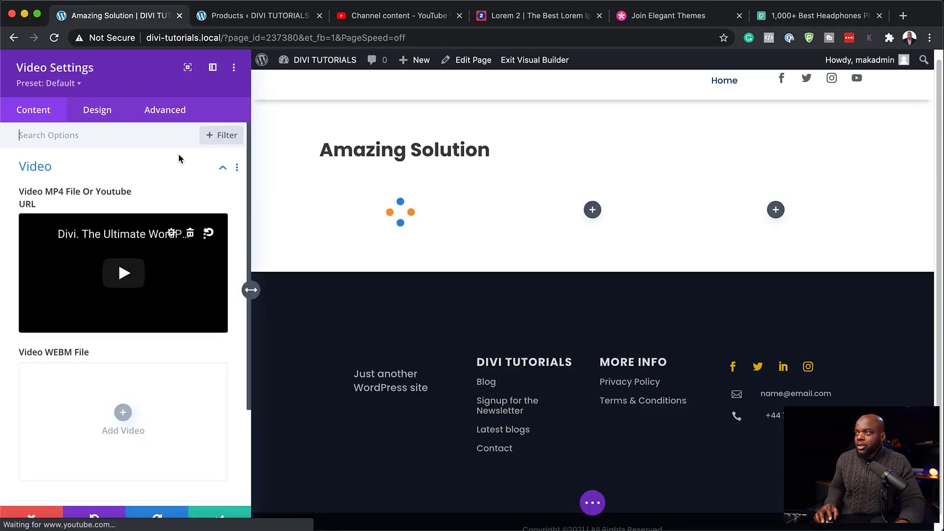
{"action": "left_click", "coordinate": [243, 14]}
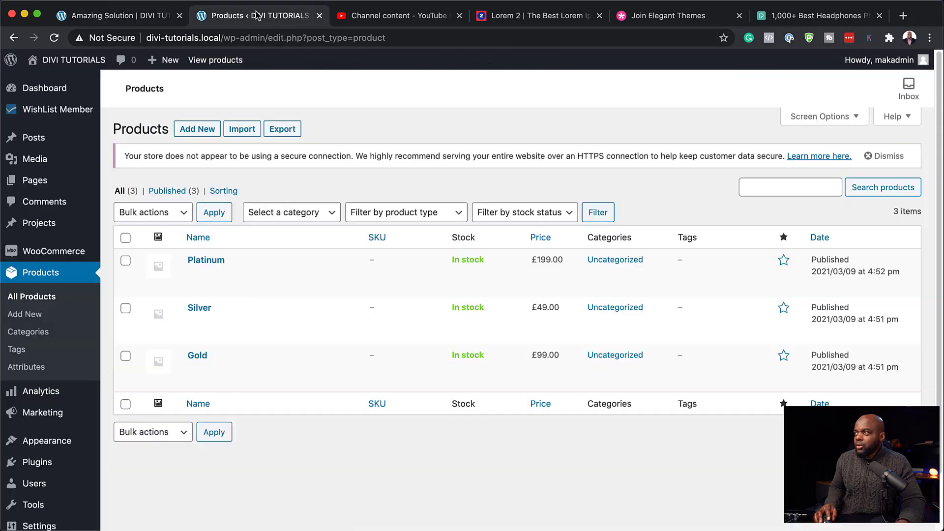
Step: Copy the newest YouTube Studio upload's shareable link, then return to the Amazing Solution builder
{"action": "left_click", "coordinate": [364, 15]}
{"action": "mouse_move", "coordinate": [400, 256]}
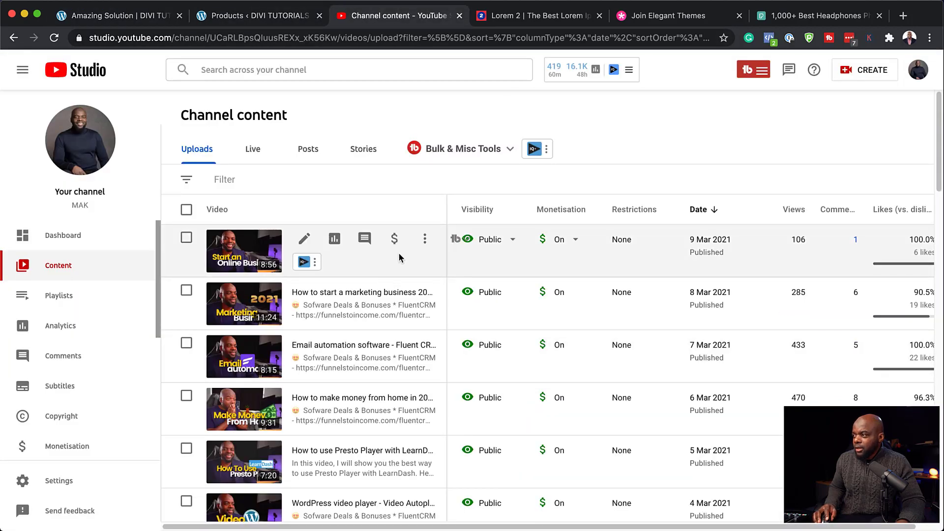
{"action": "left_click", "coordinate": [426, 241]}
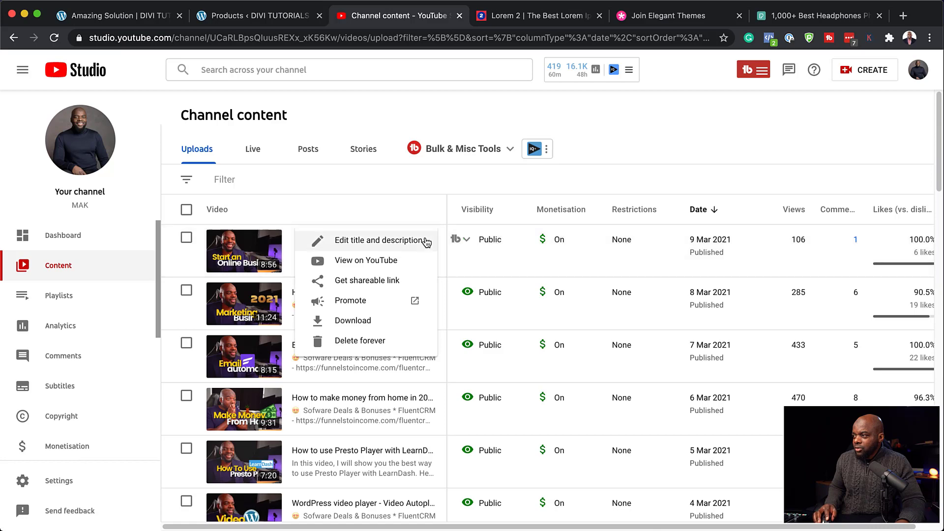
{"action": "left_click", "coordinate": [368, 284]}
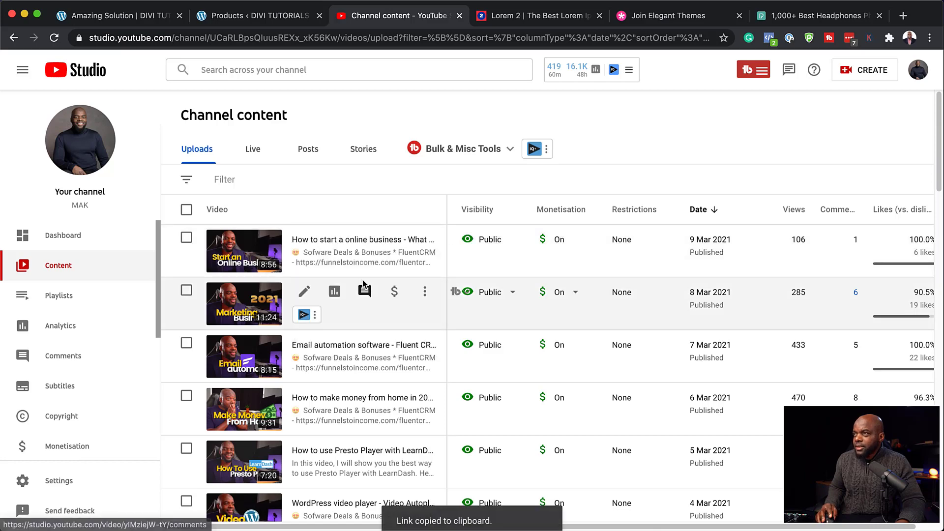
{"action": "left_click", "coordinate": [143, 19]}
Step: Set the Video module's source to the pasted YouTube link via Insert from URL
{"action": "scroll", "coordinate": [124, 329], "scroll_direction": "down", "scroll_amount": 3}
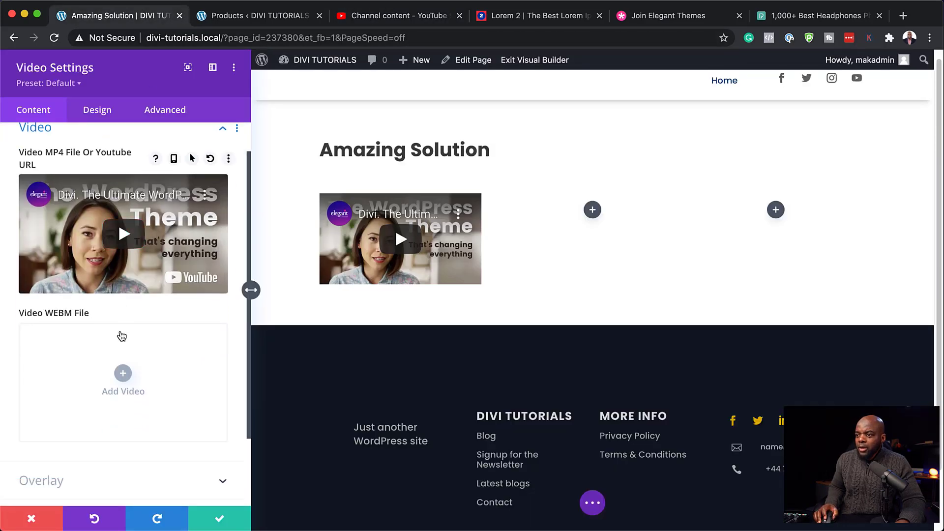
{"action": "left_click", "coordinate": [124, 322]}
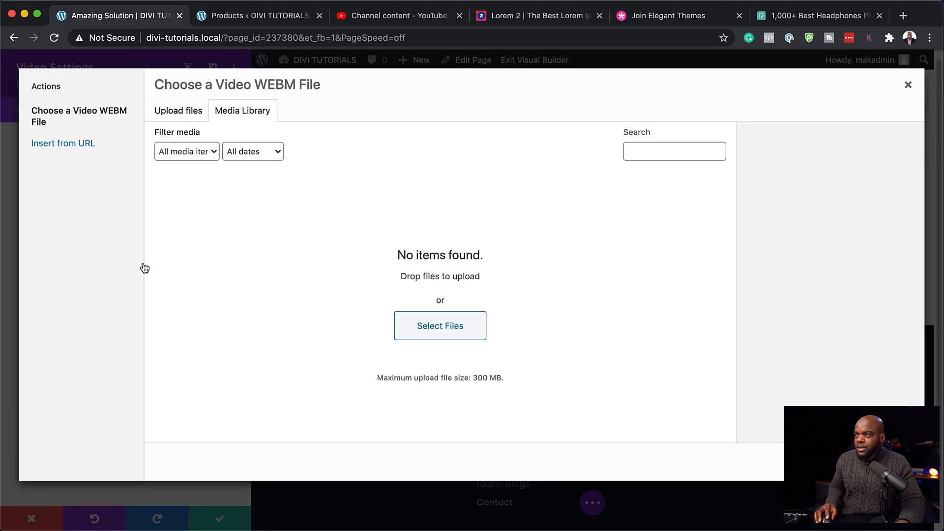
{"action": "left_click", "coordinate": [74, 144]}
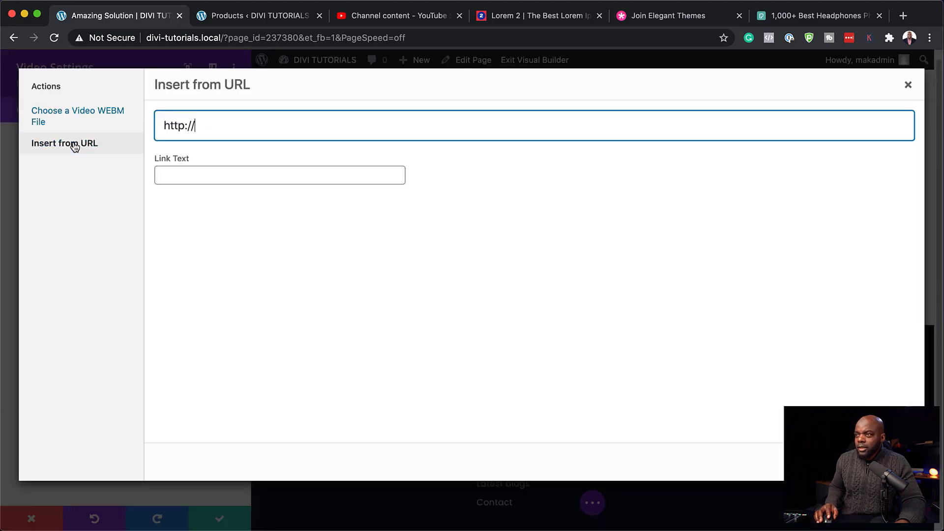
{"action": "key", "text": "super+a"}
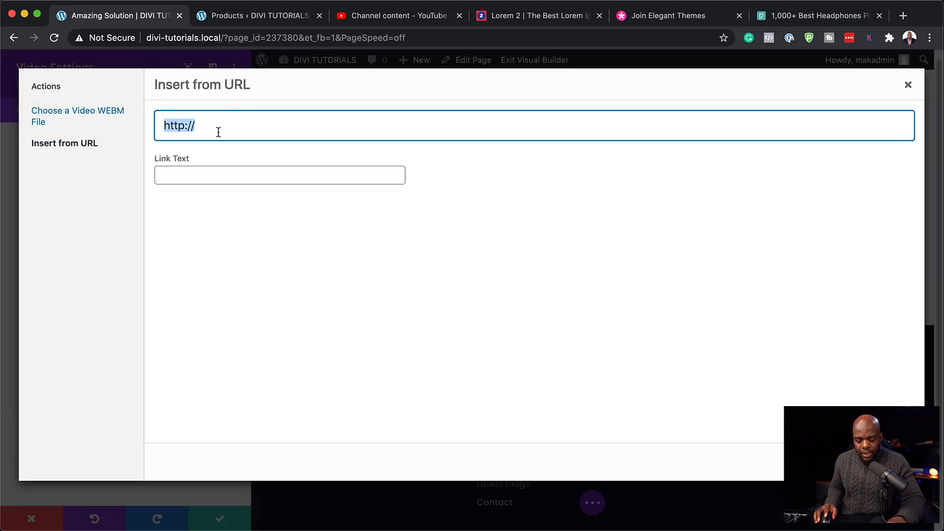
{"action": "key", "text": "super+v"}
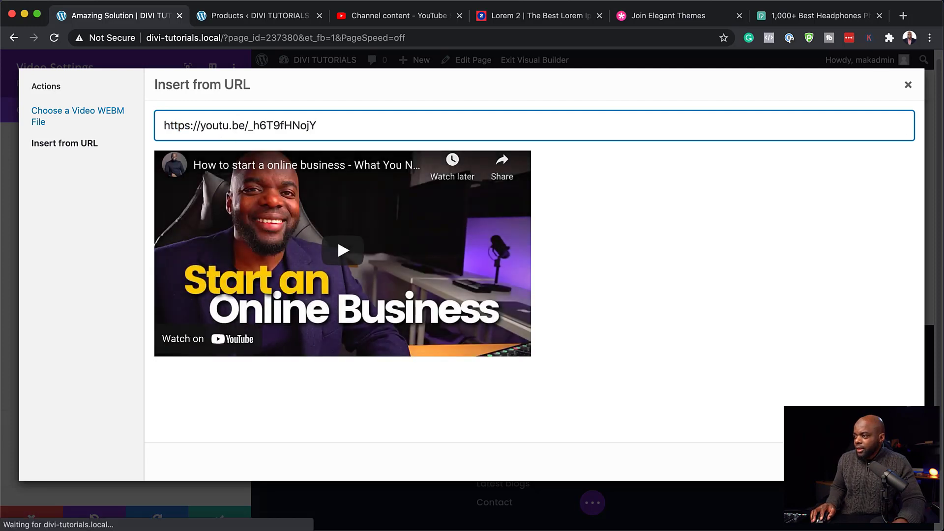
{"action": "left_click", "coordinate": [880, 462]}
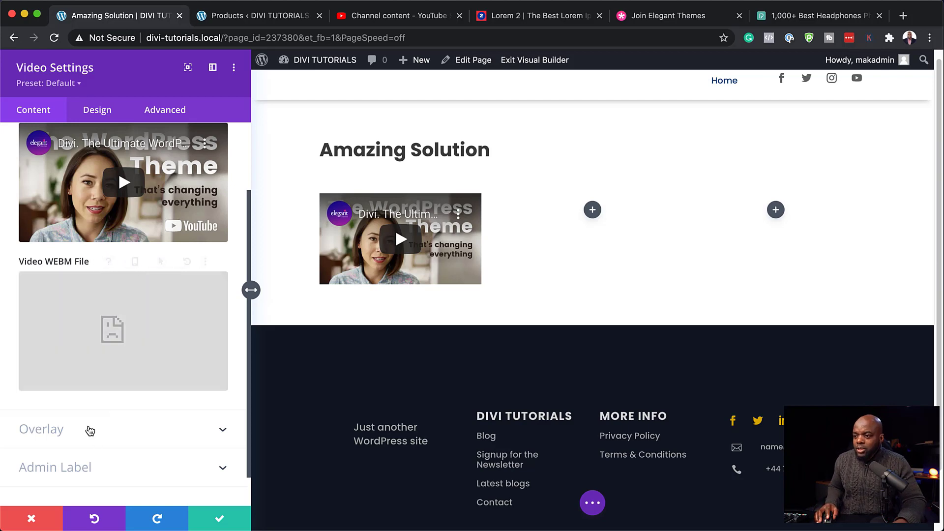
Step: Use the push-up workout photo as the video's overlay image
{"action": "left_click", "coordinate": [93, 442]}
{"action": "left_click", "coordinate": [122, 297]}
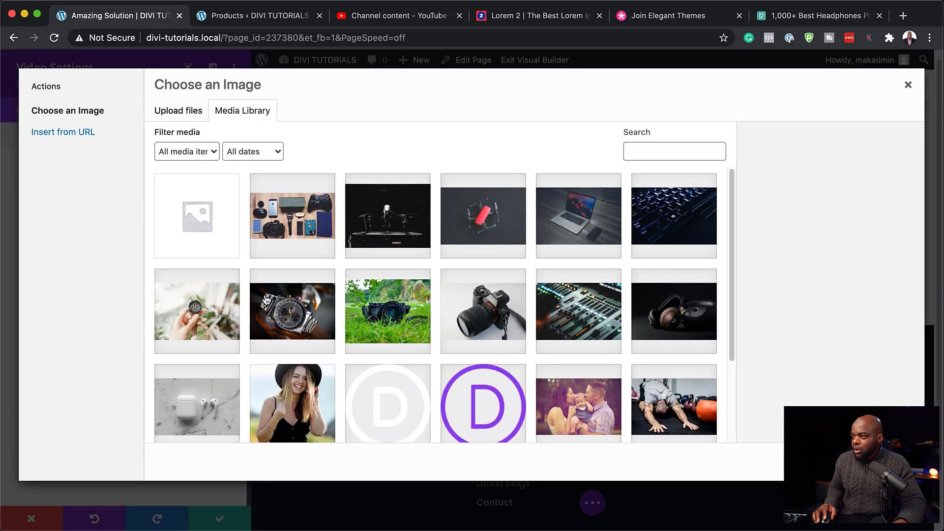
{"action": "scroll", "coordinate": [511, 353], "scroll_direction": "down", "scroll_amount": 2}
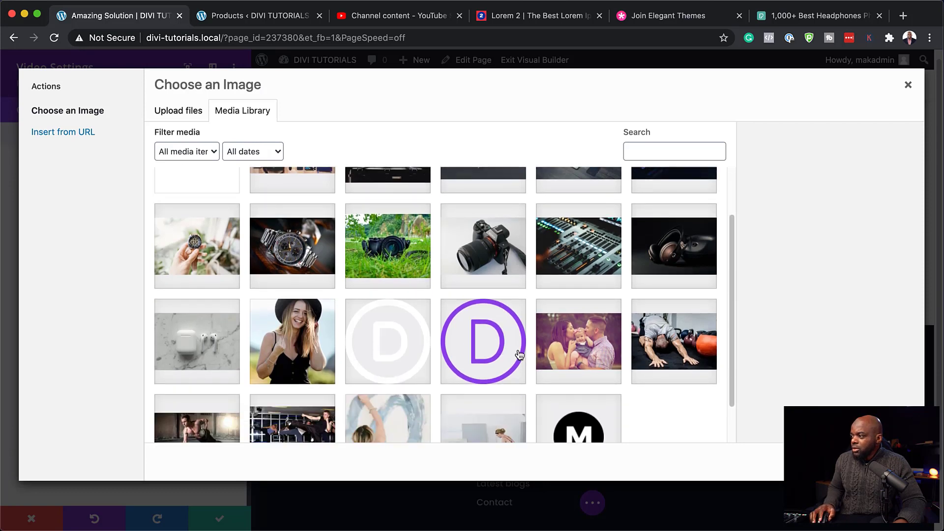
{"action": "scroll", "coordinate": [589, 361], "scroll_direction": "down", "scroll_amount": 1}
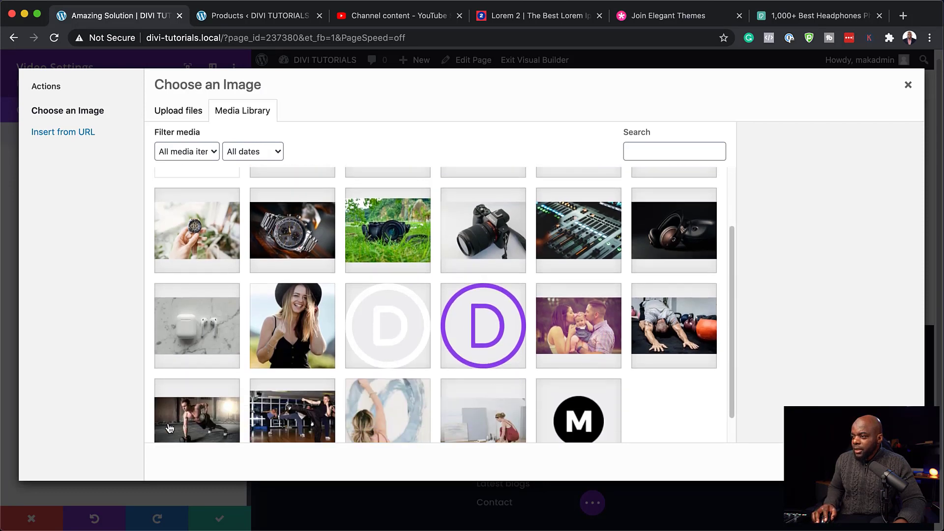
{"action": "left_click", "coordinate": [211, 414]}
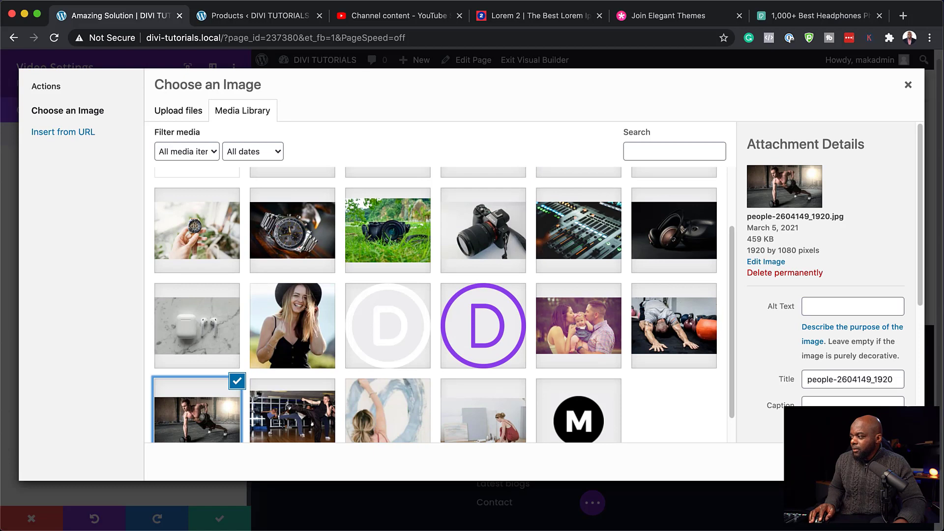
{"action": "left_click", "coordinate": [881, 462]}
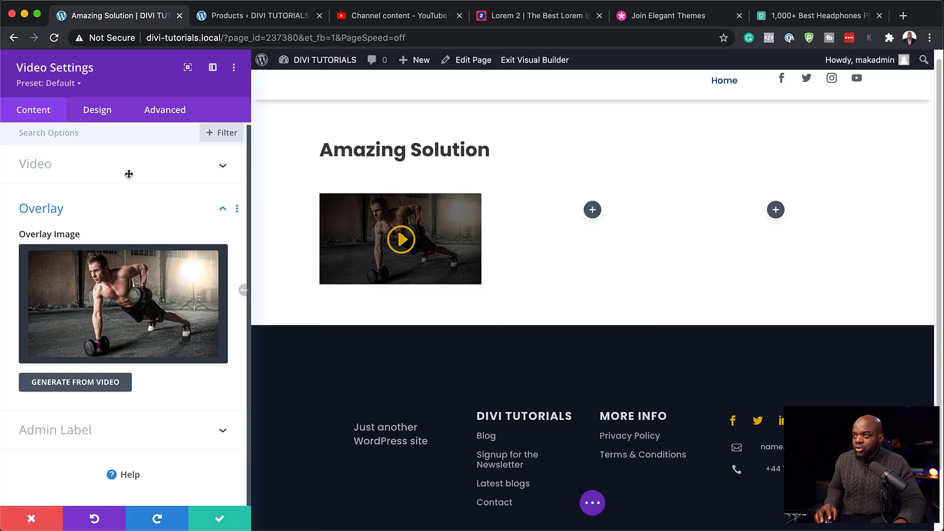
Step: Colour the video's play icon with a global palette swatch, size it to 44px, and save the module
{"action": "left_click", "coordinate": [89, 116]}
{"action": "left_click", "coordinate": [58, 166]}
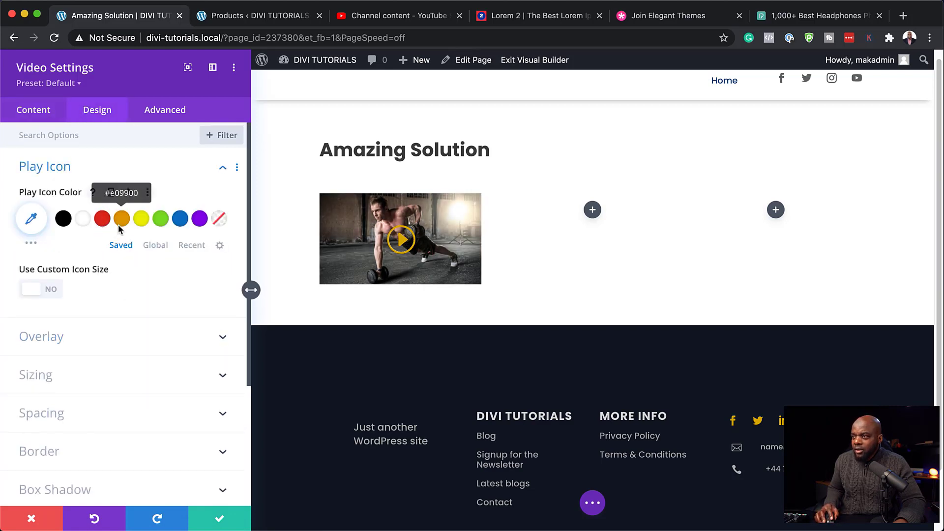
{"action": "left_click", "coordinate": [166, 245]}
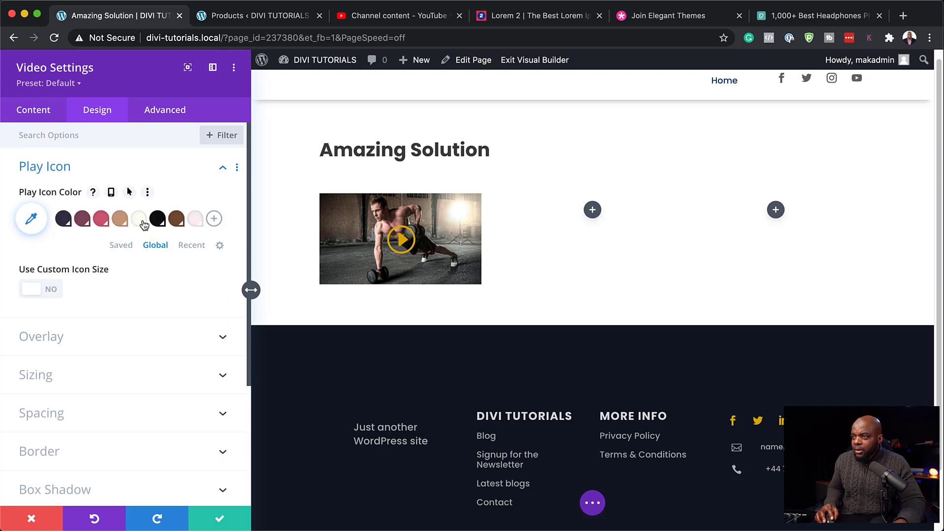
{"action": "left_click", "coordinate": [141, 223]}
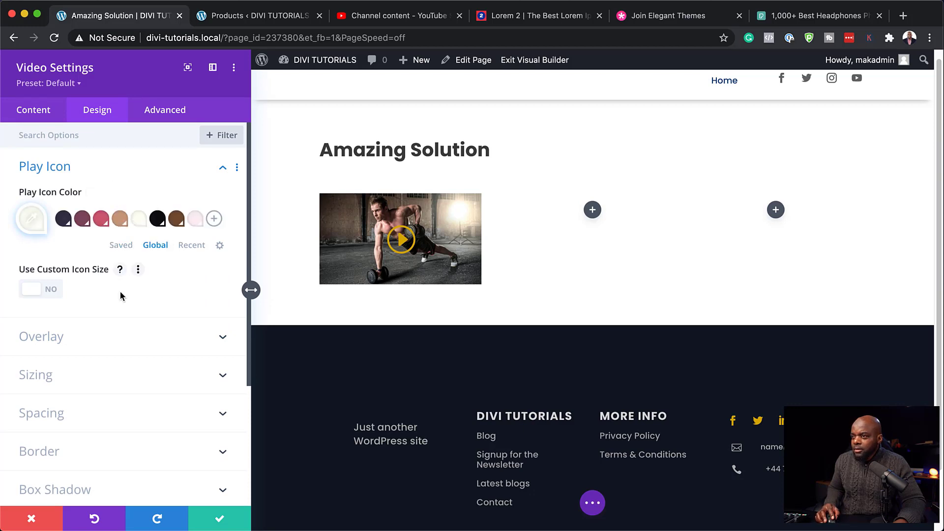
{"action": "left_click", "coordinate": [50, 290]}
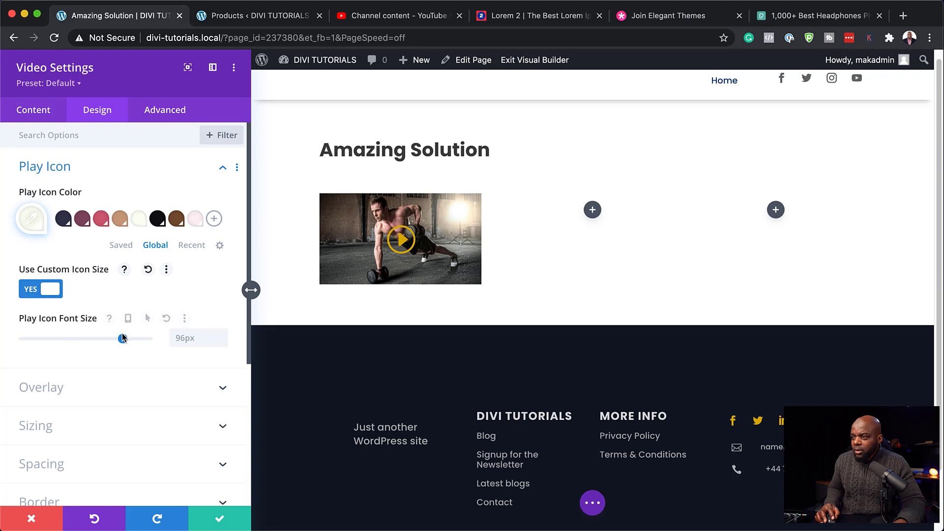
{"action": "left_click_drag", "start_coordinate": [106, 341], "coordinate": [68, 343]}
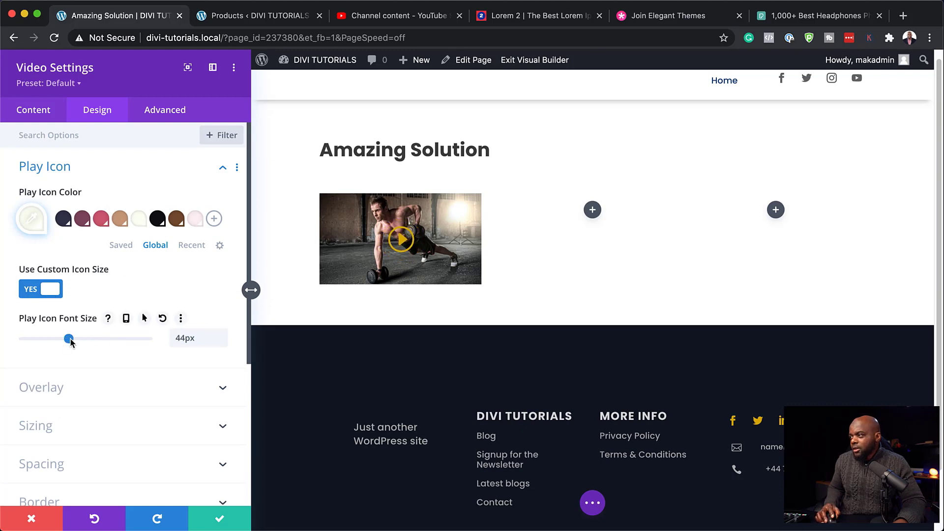
{"action": "left_click", "coordinate": [219, 521]}
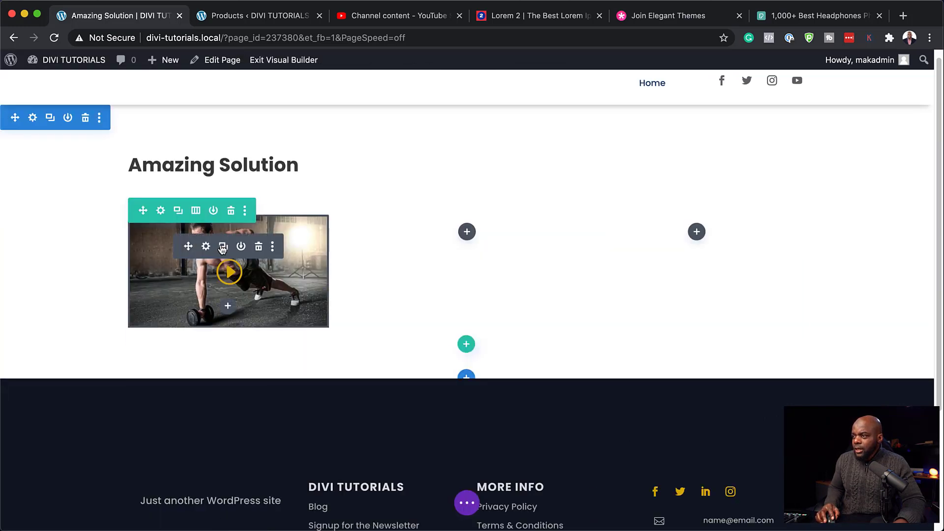
Step: Duplicate the video module into the middle and right columns so the row holds three videos
{"action": "left_click", "coordinate": [223, 248]}
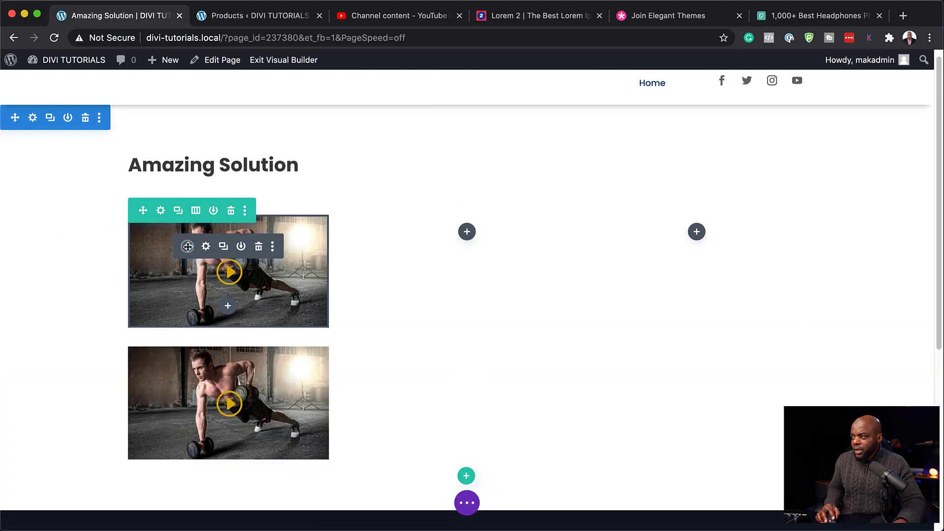
{"action": "left_click_drag", "start_coordinate": [188, 246], "coordinate": [436, 246]}
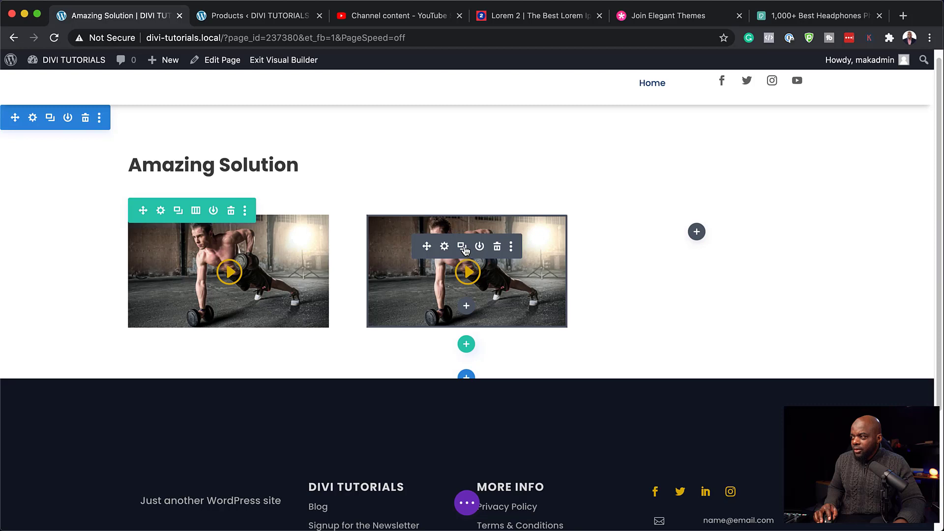
{"action": "left_click", "coordinate": [462, 248]}
{"action": "left_click_drag", "start_coordinate": [426, 250], "coordinate": [685, 236]}
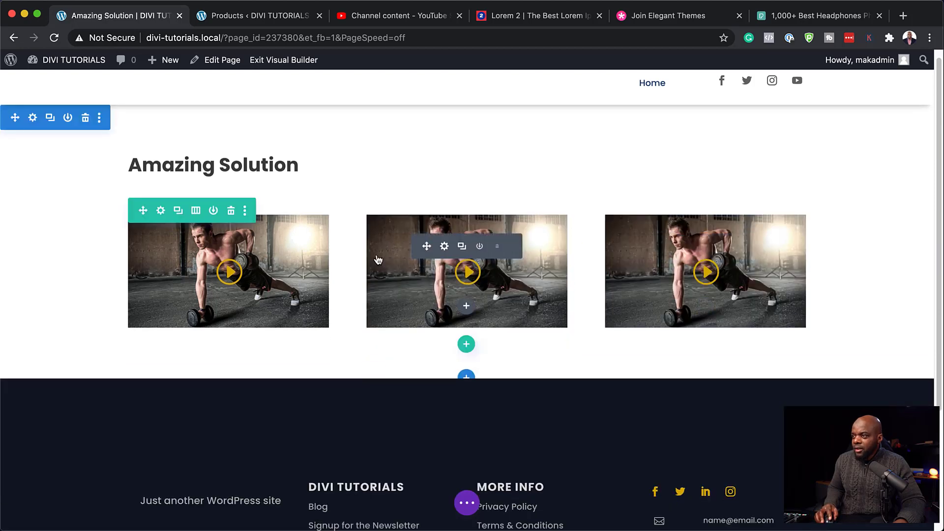
Step: Duplicate the row into a 2×3 video grid, save, and exit the Visual Builder
{"action": "left_click", "coordinate": [178, 212]}
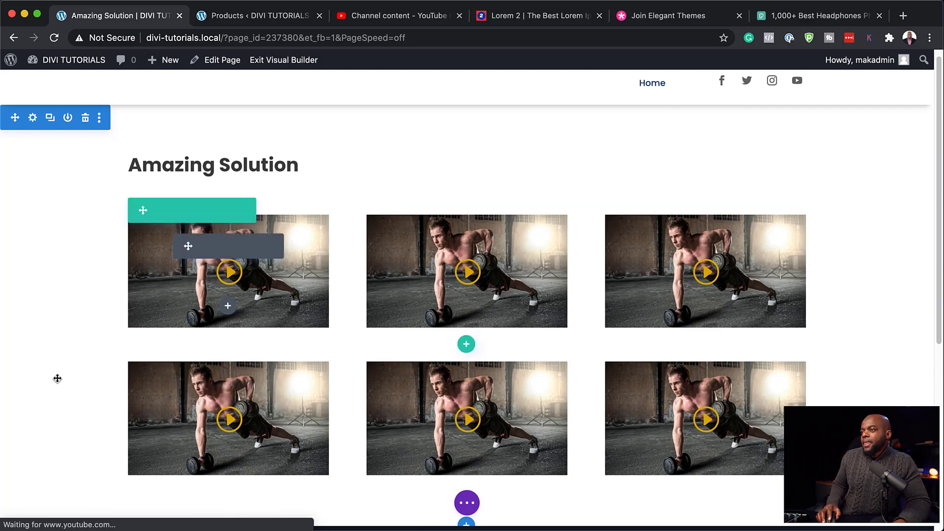
{"action": "scroll", "coordinate": [580, 352], "scroll_direction": "down", "scroll_amount": 5}
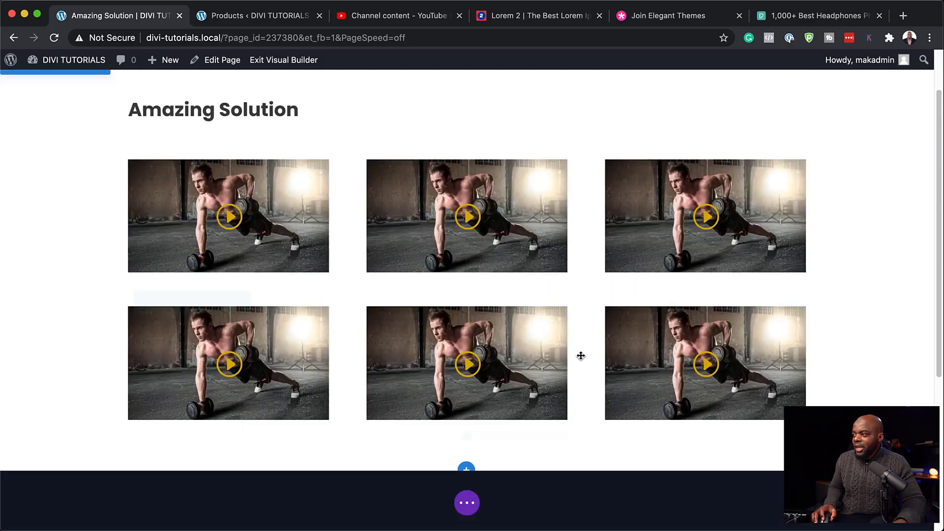
{"action": "scroll", "coordinate": [582, 349], "scroll_direction": "up", "scroll_amount": 3}
{"action": "scroll", "coordinate": [557, 314], "scroll_direction": "up", "scroll_amount": 3}
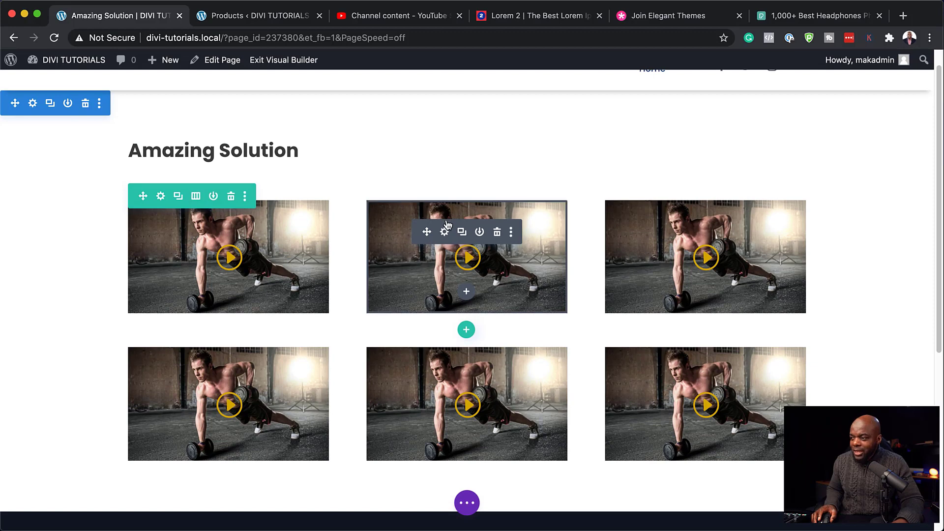
{"action": "key", "text": "super+s"}
{"action": "scroll", "coordinate": [273, 167], "scroll_direction": "up", "scroll_amount": 1}
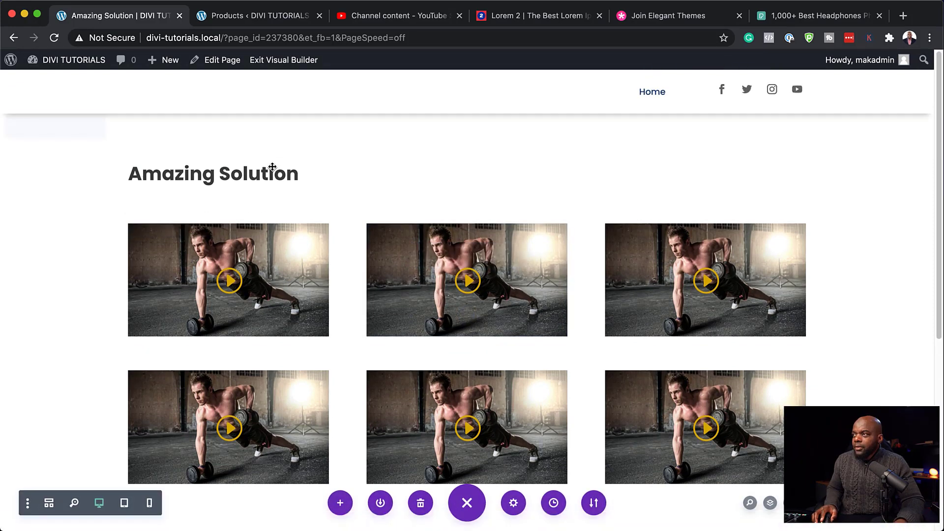
{"action": "left_click", "coordinate": [297, 61]}
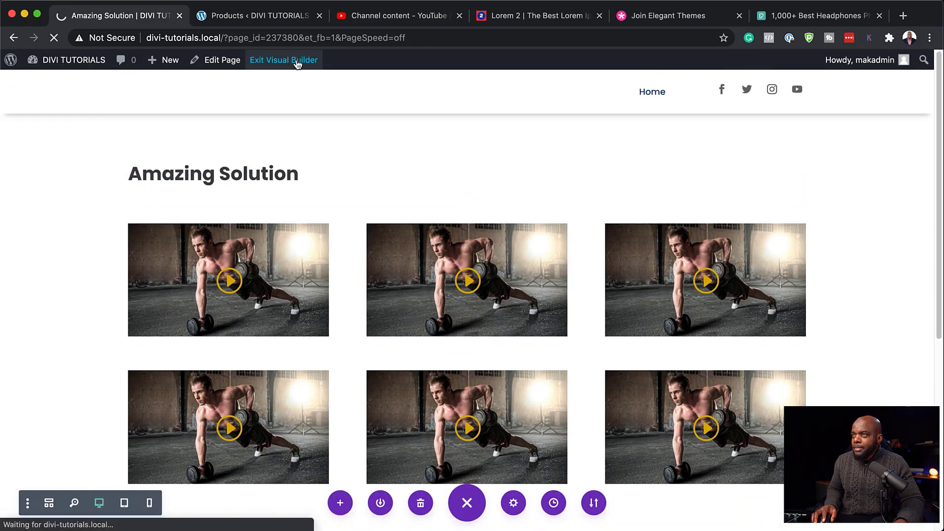
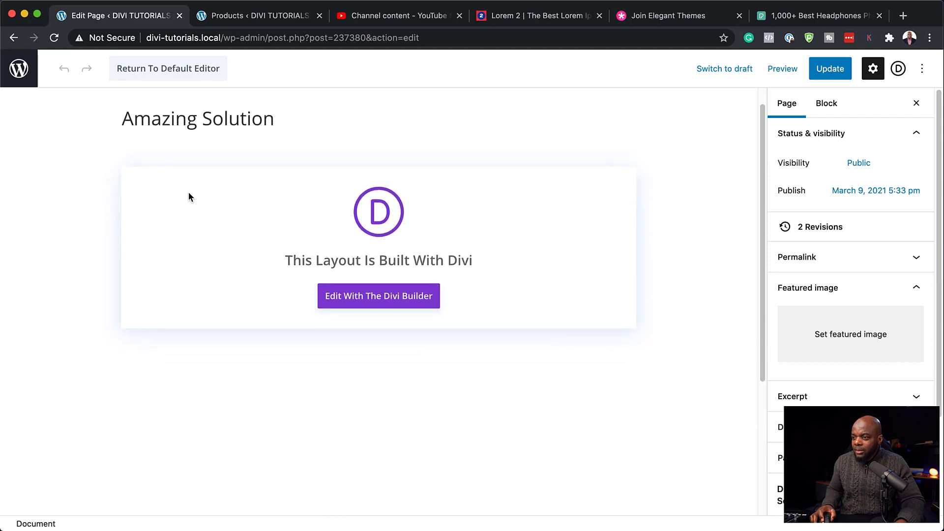
Step: Protect the Amazing Solution page for the Platinum membership level and apply the WishList settings
{"action": "scroll", "coordinate": [204, 195], "scroll_direction": "down", "scroll_amount": 4}
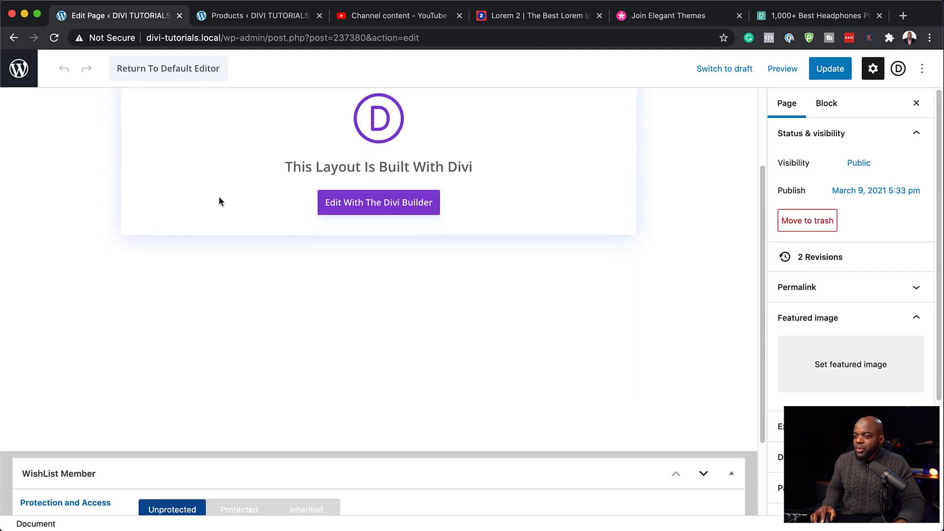
{"action": "scroll", "coordinate": [220, 200], "scroll_direction": "down", "scroll_amount": 4}
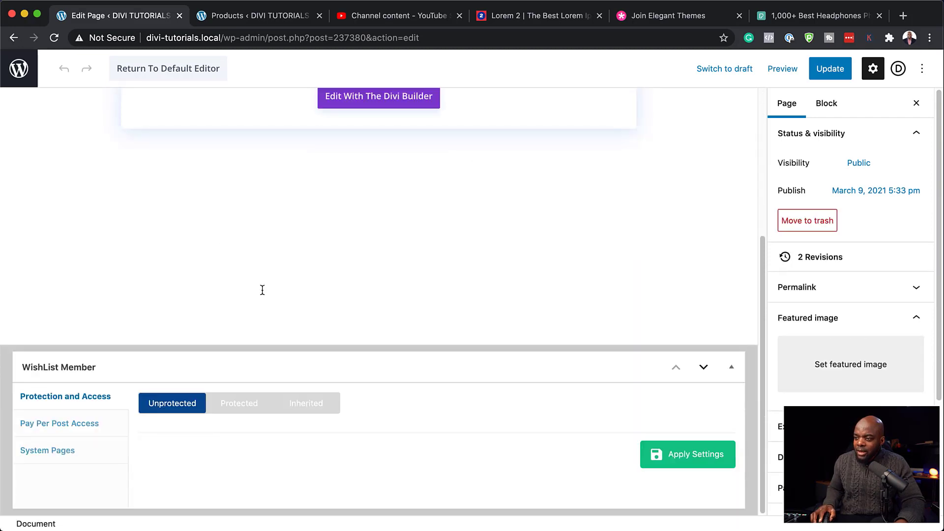
{"action": "left_click", "coordinate": [240, 408]}
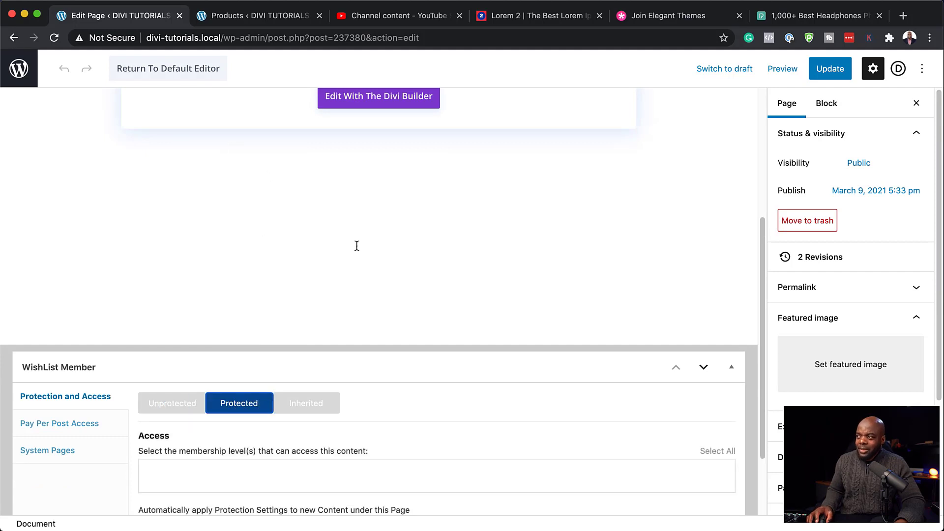
{"action": "scroll", "coordinate": [357, 245], "scroll_direction": "up", "scroll_amount": 9}
{"action": "scroll", "coordinate": [329, 273], "scroll_direction": "down", "scroll_amount": 8}
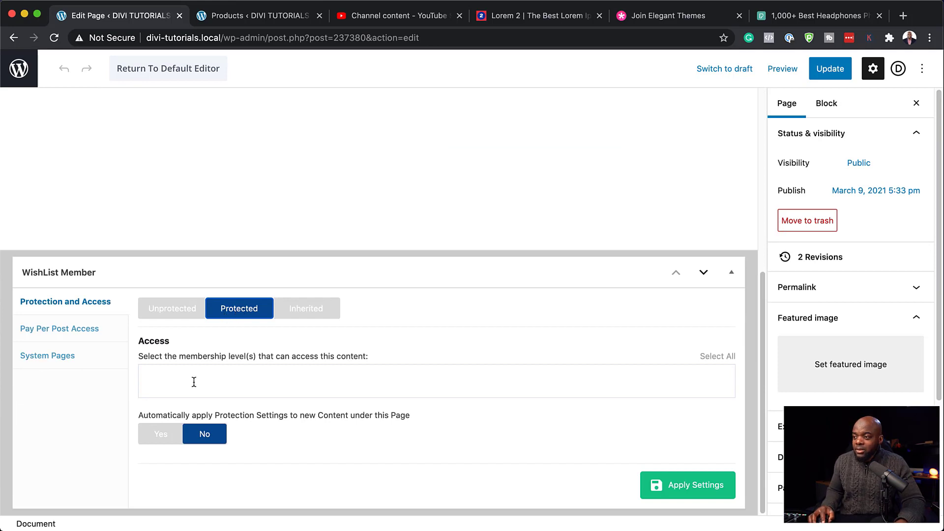
{"action": "scroll", "coordinate": [315, 220], "scroll_direction": "up", "scroll_amount": 8}
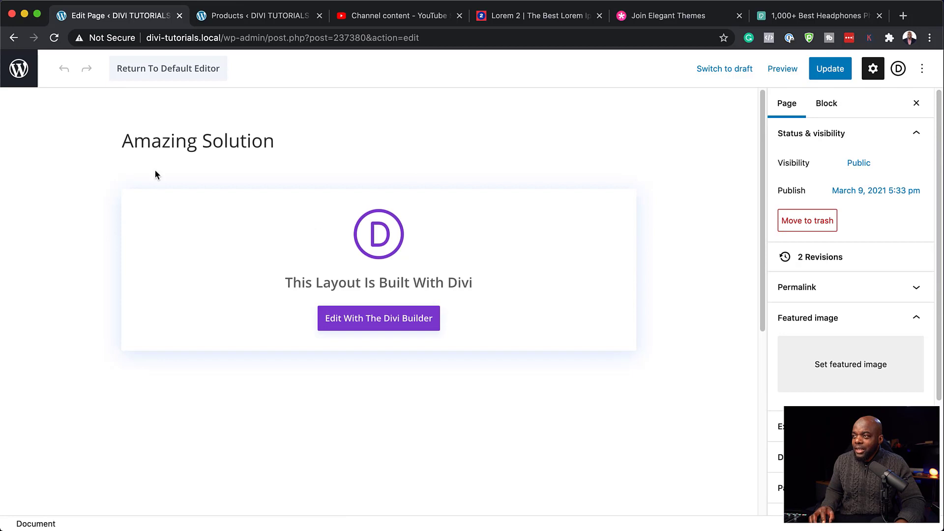
{"action": "scroll", "coordinate": [316, 378], "scroll_direction": "down", "scroll_amount": 8}
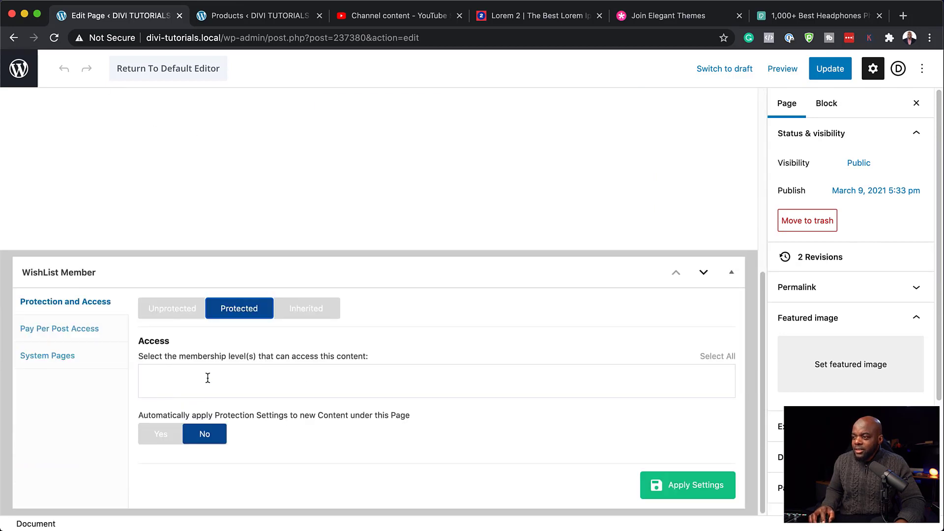
{"action": "left_click", "coordinate": [207, 378]}
{"action": "left_click", "coordinate": [204, 451]}
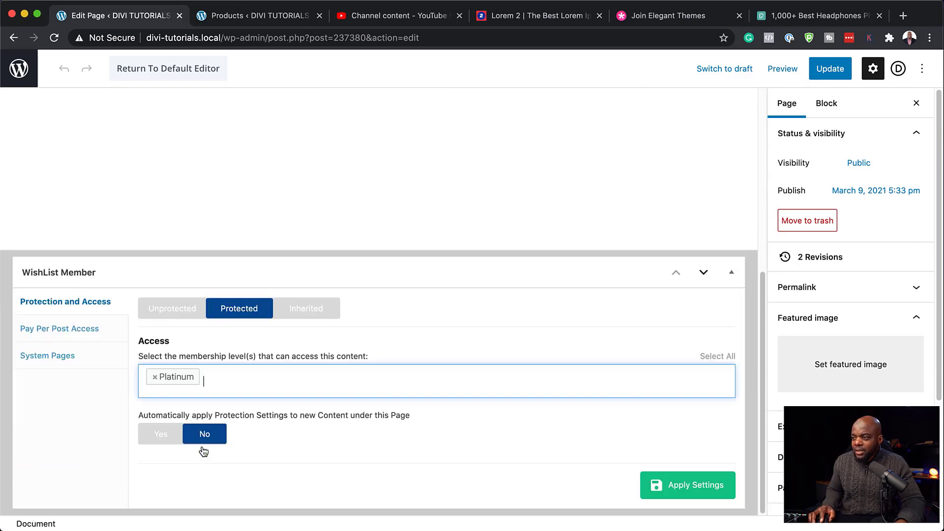
{"action": "left_click", "coordinate": [695, 492]}
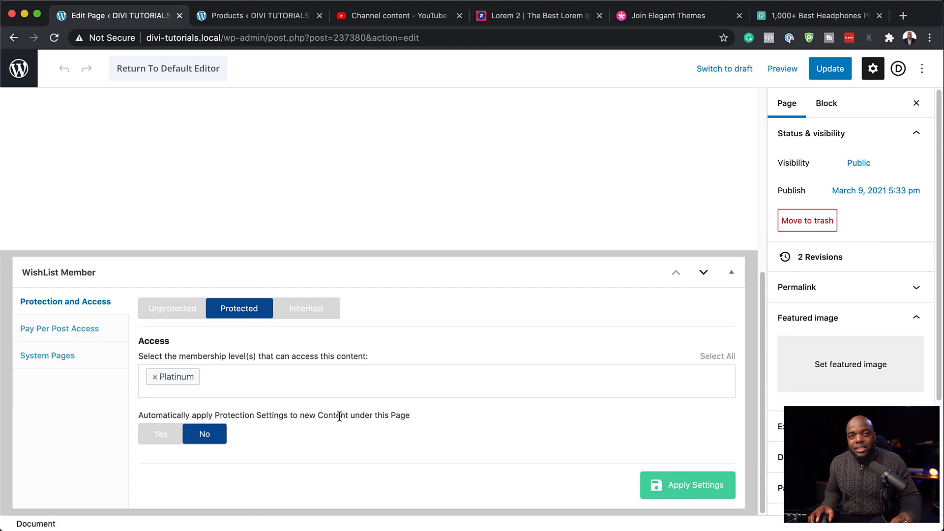
Step: Update the page to save its protection
{"action": "scroll", "coordinate": [330, 205], "scroll_direction": "up", "scroll_amount": 5}
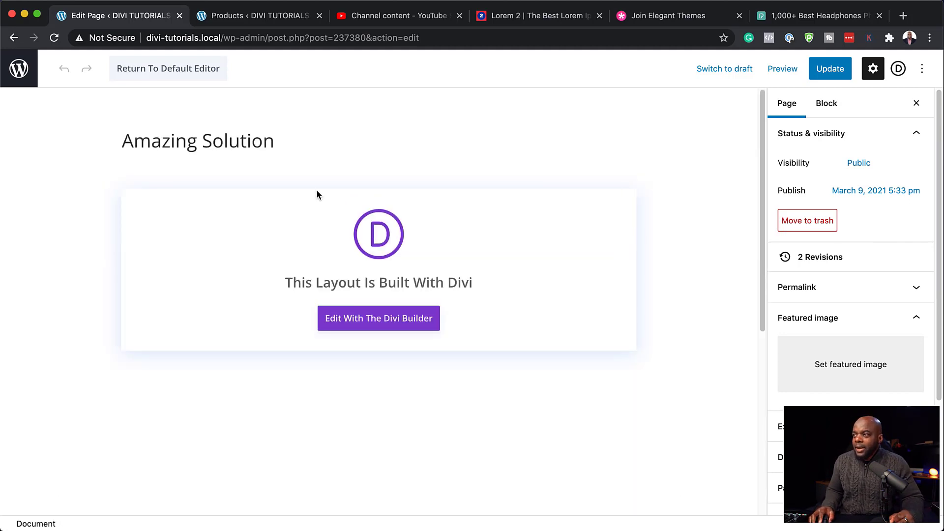
{"action": "scroll", "coordinate": [424, 401], "scroll_direction": "down", "scroll_amount": 5}
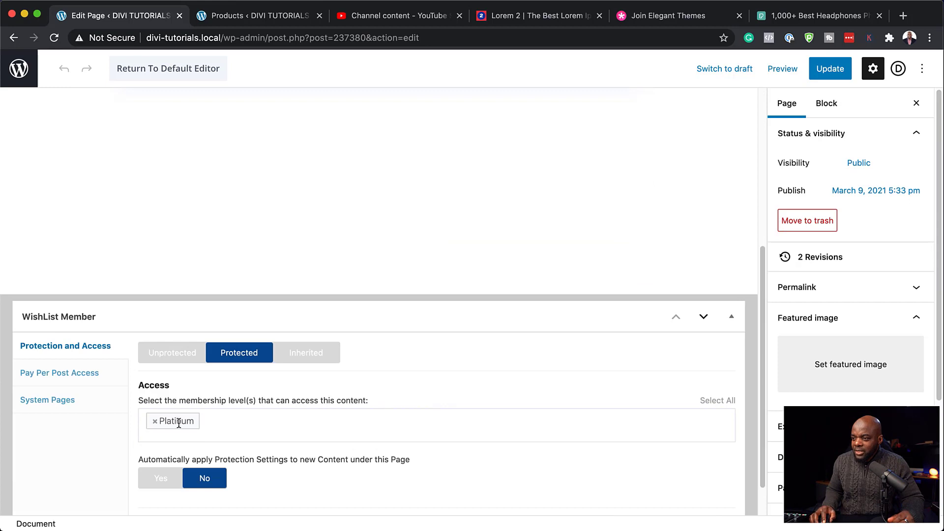
{"action": "scroll", "coordinate": [393, 384], "scroll_direction": "up", "scroll_amount": 1}
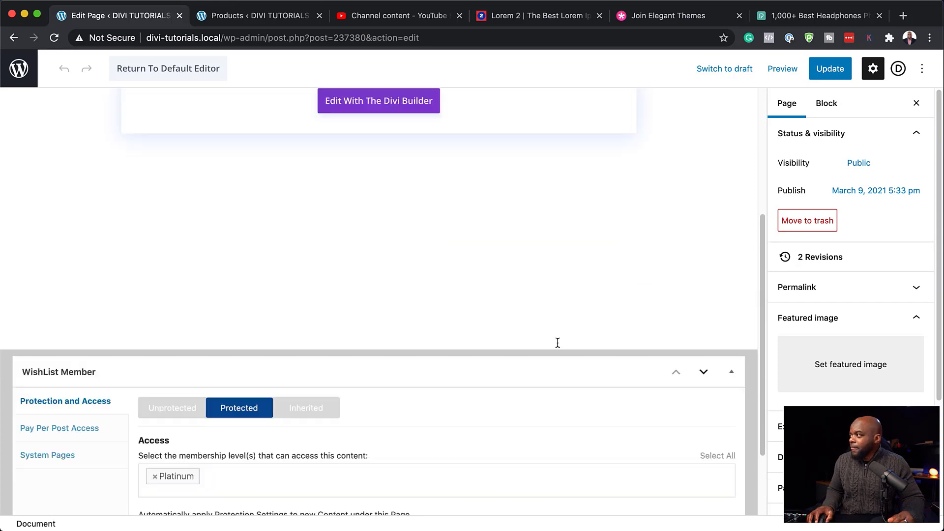
{"action": "left_click", "coordinate": [830, 69]}
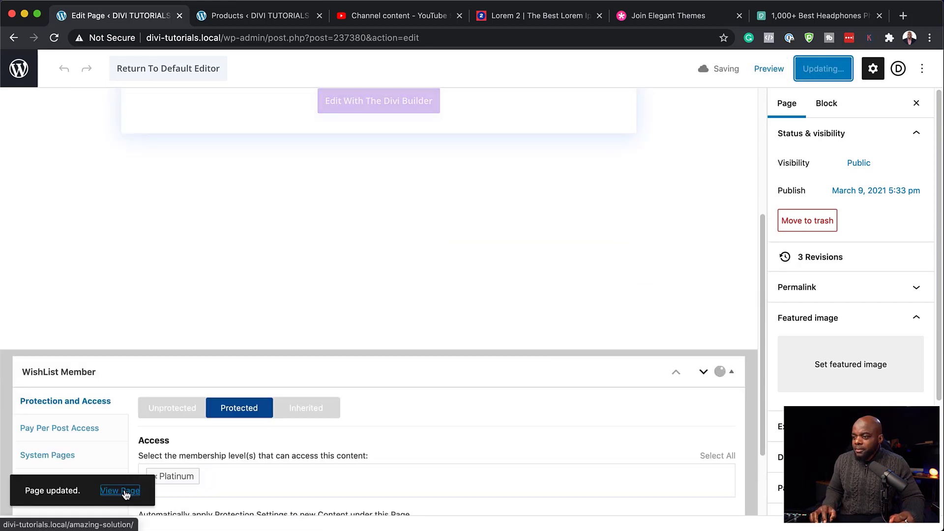
Step: View the published Amazing Solution page and copy its URL
{"action": "left_click", "coordinate": [125, 491]}
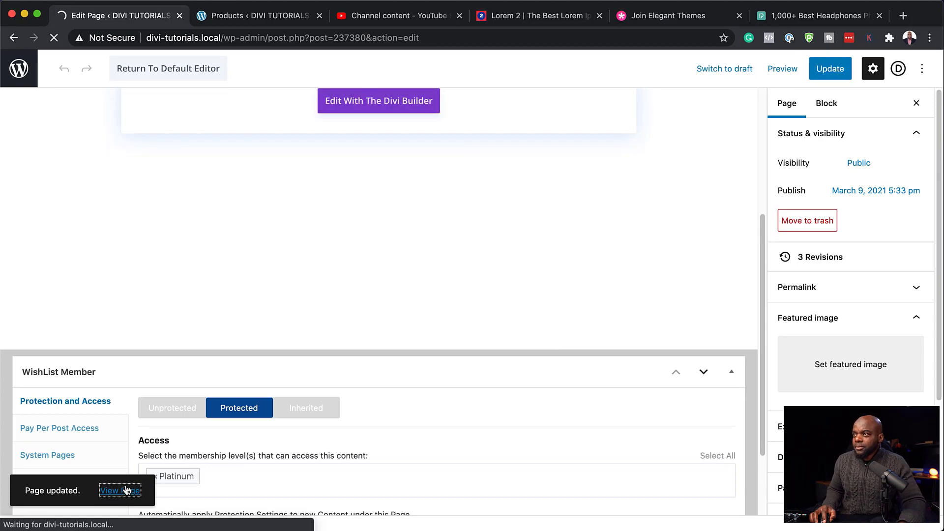
{"action": "scroll", "coordinate": [98, 211], "scroll_direction": "down", "scroll_amount": 7}
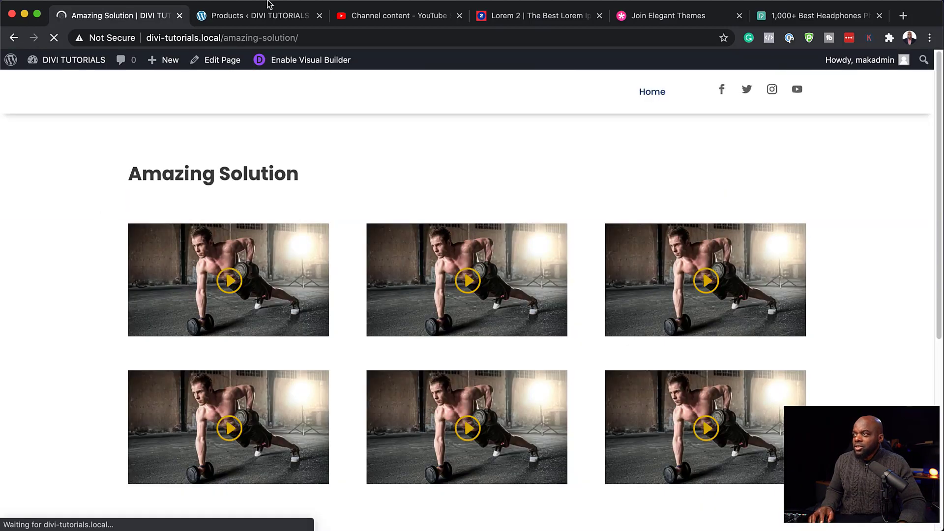
{"action": "left_click", "coordinate": [308, 39]}
{"action": "key", "text": "super+c"}
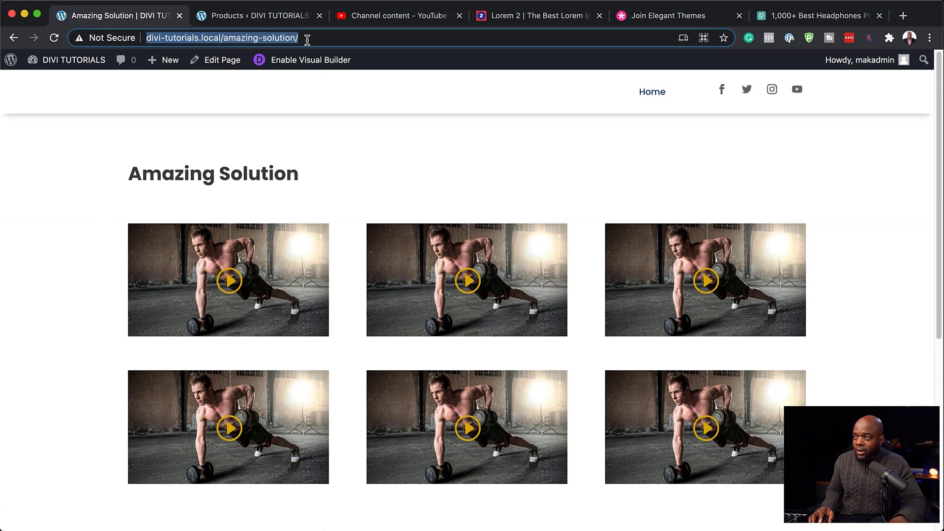
Step: Load the URL in an incognito window to confirm the members-only login prompt, then close it
{"action": "mouse_move", "coordinate": [114, 4]}
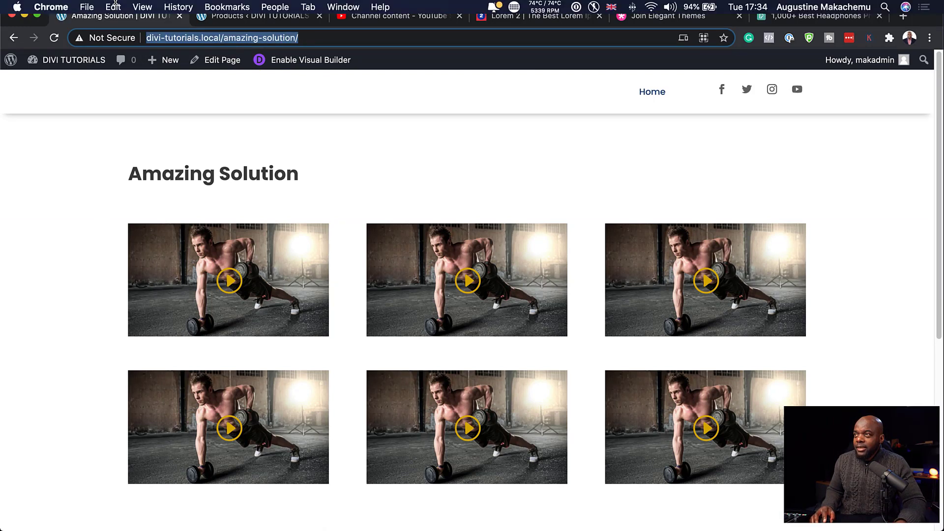
{"action": "left_click", "coordinate": [87, 7]}
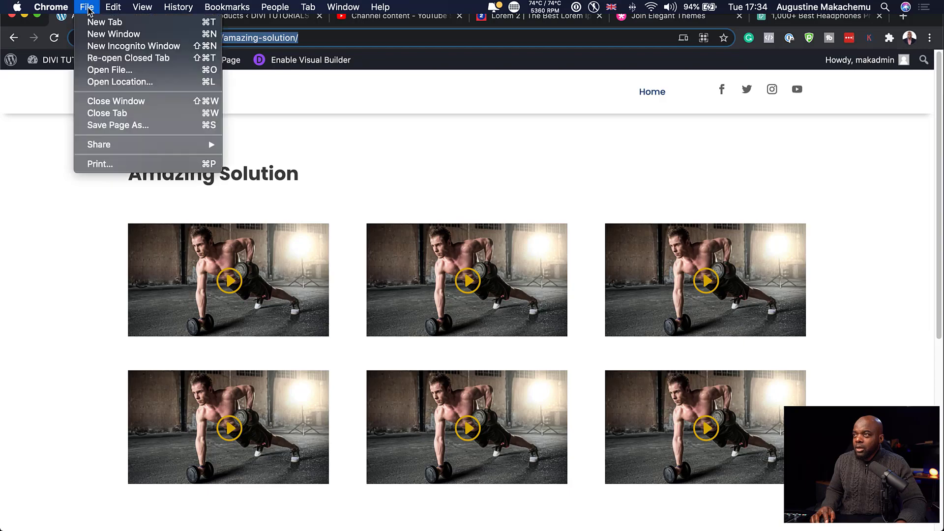
{"action": "left_click", "coordinate": [121, 46]}
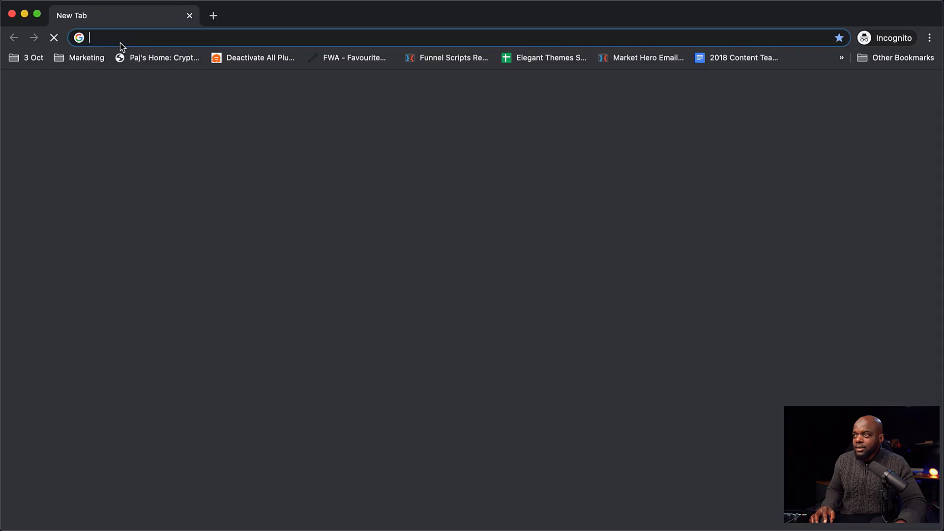
{"action": "key", "text": "super+v"}
{"action": "key", "text": "Return"}
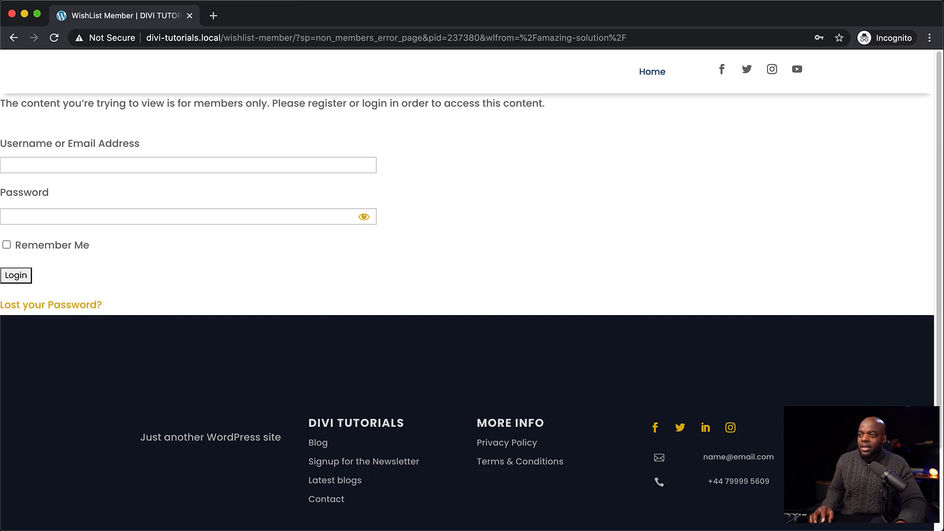
{"action": "left_click", "coordinate": [12, 15]}
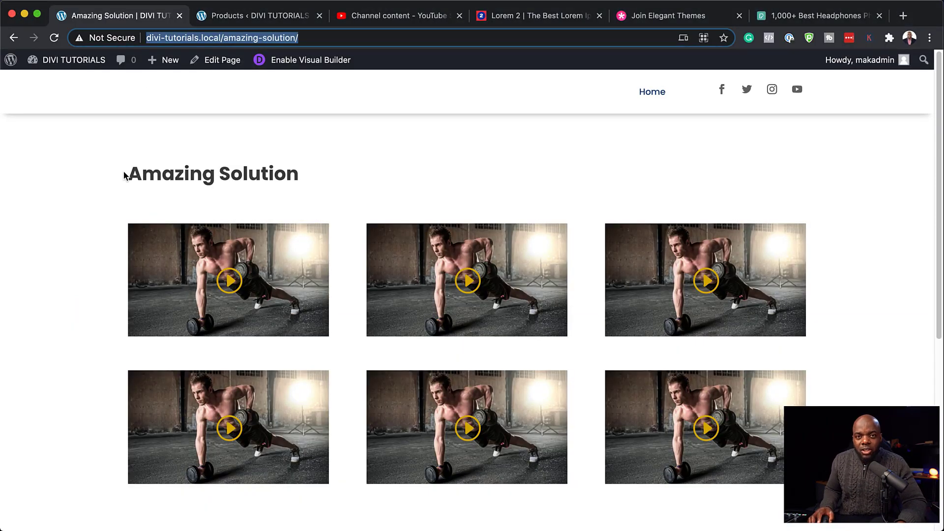
Step: Go to Appearance > Menus and add the Memberships page to the main menu
{"action": "mouse_move", "coordinate": [80, 65]}
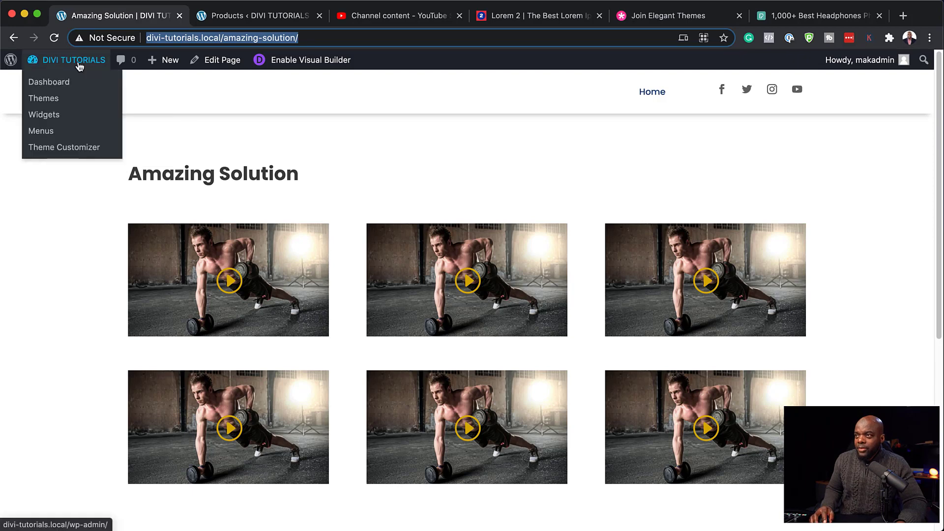
{"action": "left_click", "coordinate": [61, 87]}
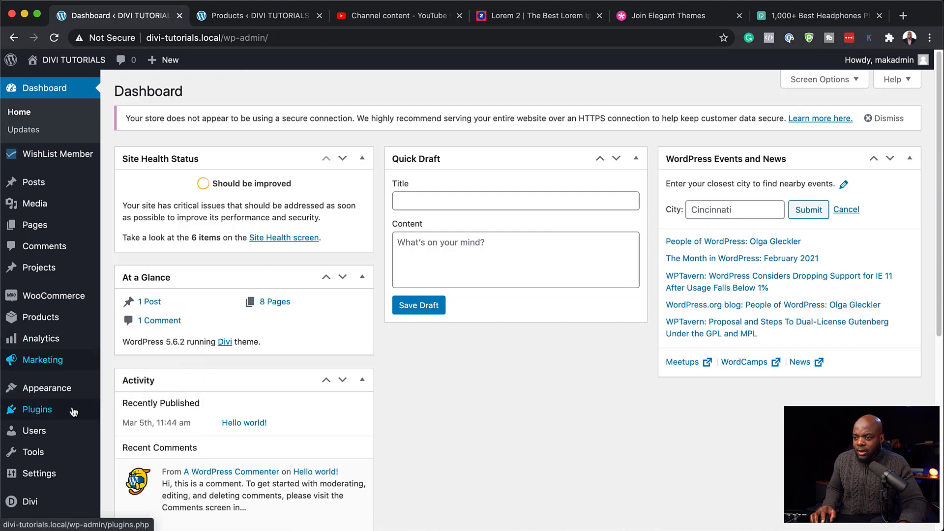
{"action": "mouse_move", "coordinate": [48, 391]}
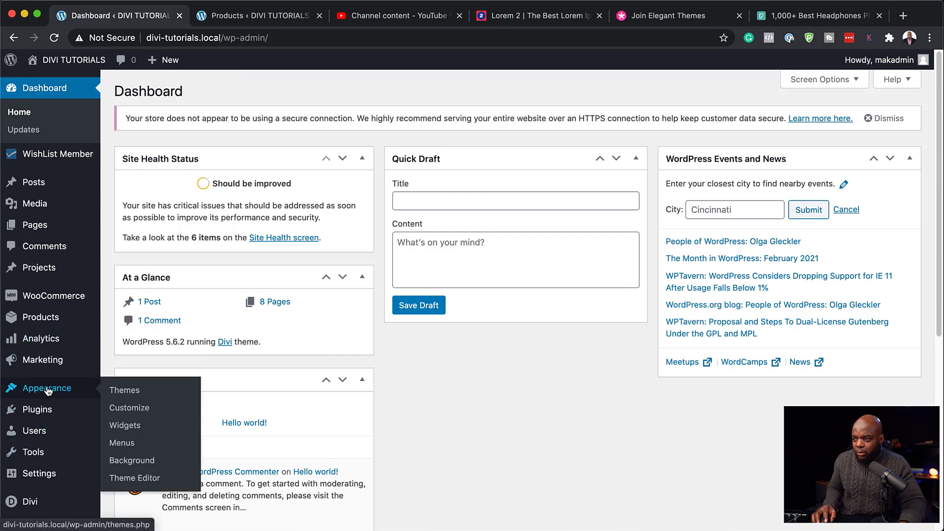
{"action": "left_click", "coordinate": [123, 444]}
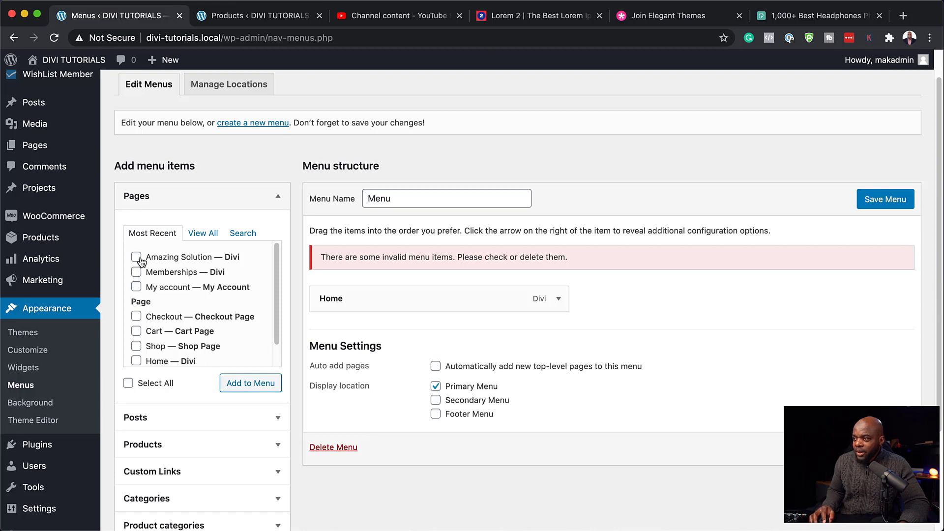
{"action": "left_click", "coordinate": [261, 383]}
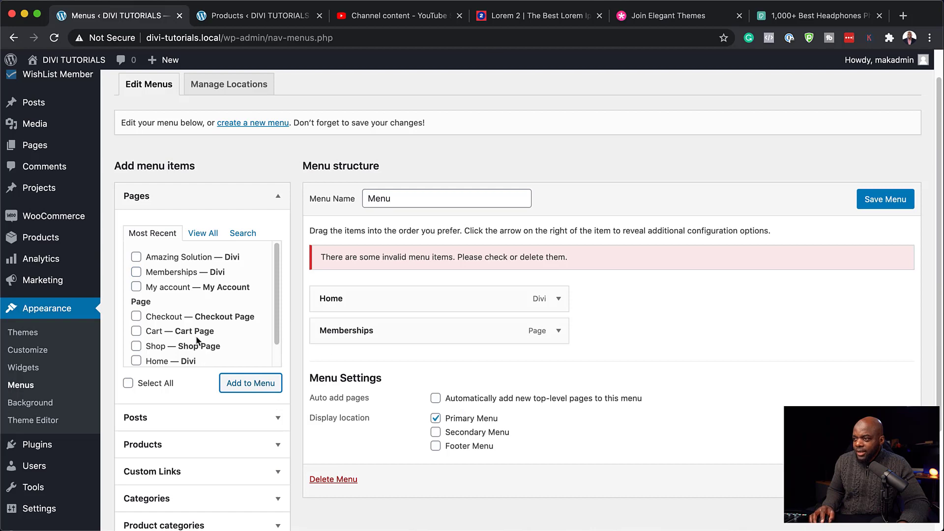
Step: Add the WishList Member Login and Log Out links to the menu and save it
{"action": "scroll", "coordinate": [211, 474], "scroll_direction": "down", "scroll_amount": 3}
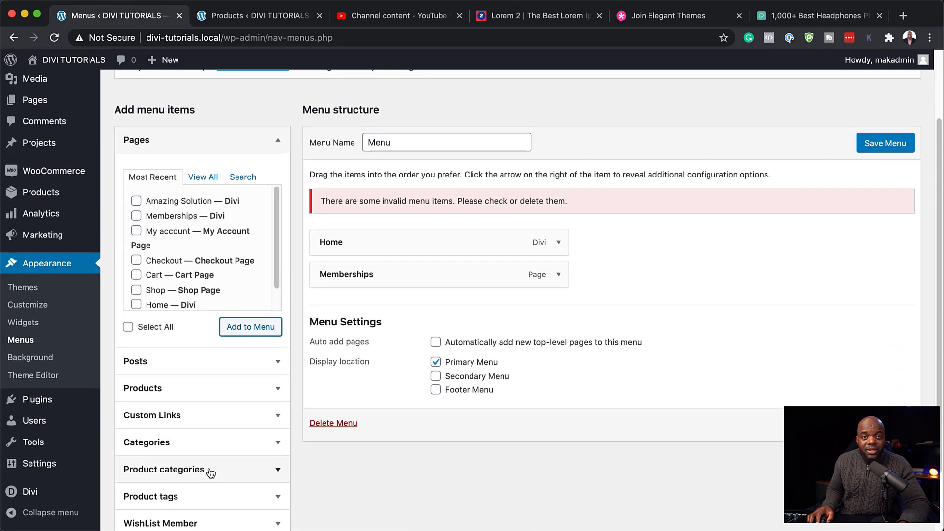
{"action": "scroll", "coordinate": [212, 470], "scroll_direction": "down", "scroll_amount": 2}
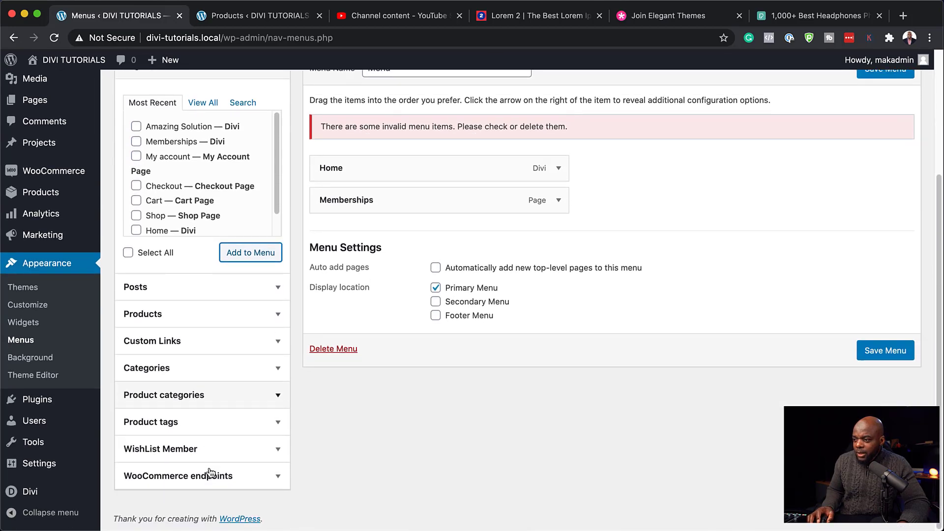
{"action": "left_click", "coordinate": [169, 449]}
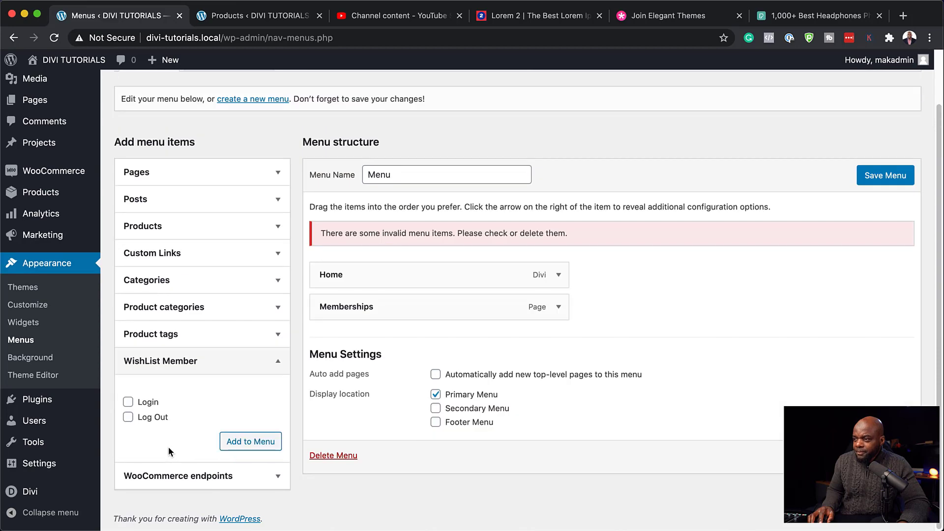
{"action": "left_click", "coordinate": [127, 418]}
{"action": "left_click", "coordinate": [255, 442]}
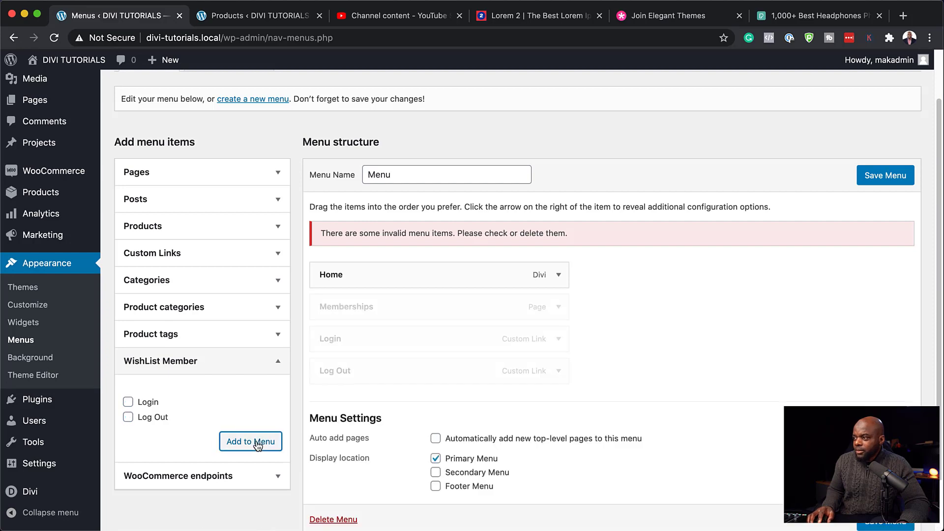
{"action": "left_click", "coordinate": [896, 181]}
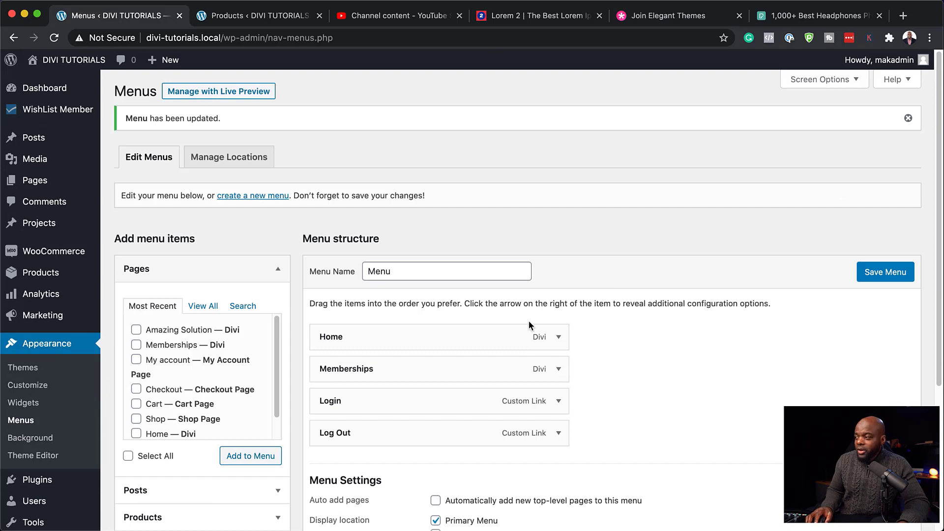
{"action": "scroll", "coordinate": [472, 333], "scroll_direction": "down", "scroll_amount": 2}
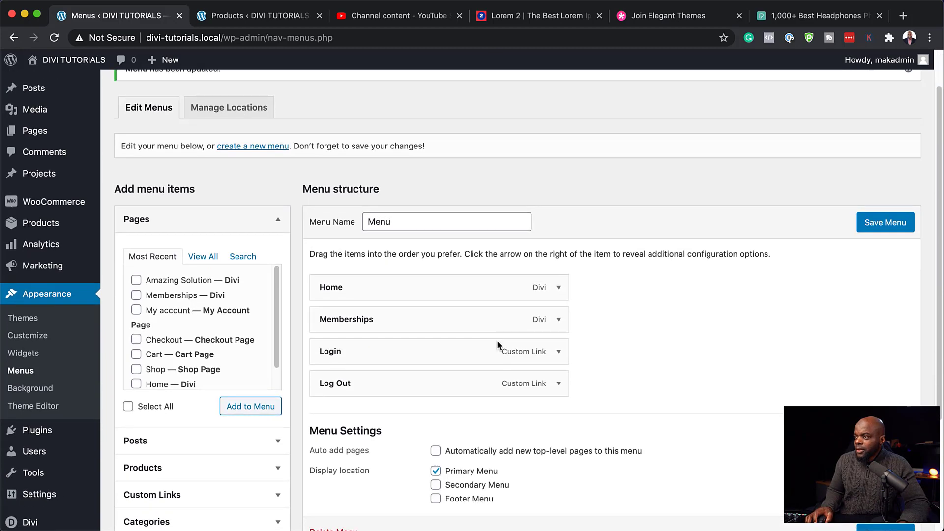
{"action": "scroll", "coordinate": [496, 340], "scroll_direction": "up", "scroll_amount": 2}
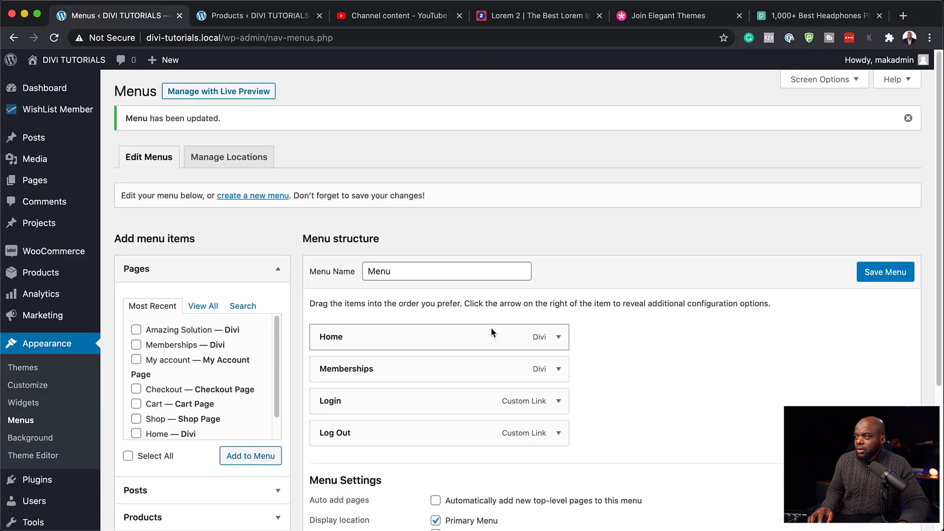
Step: Create a new menu named Menu 2 assigned to the Secondary Menu location
{"action": "left_click", "coordinate": [272, 195]}
{"action": "type", "text": "Menu 2"}
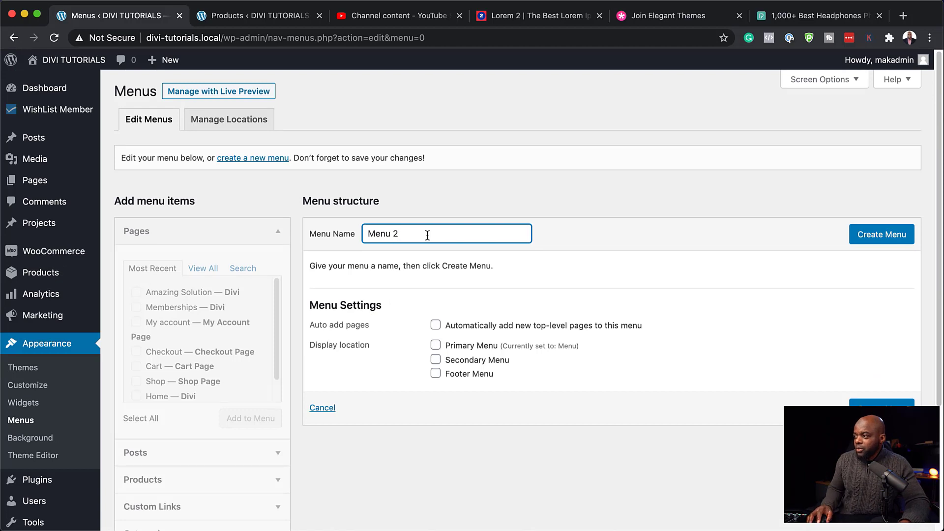
{"action": "left_click", "coordinate": [436, 360]}
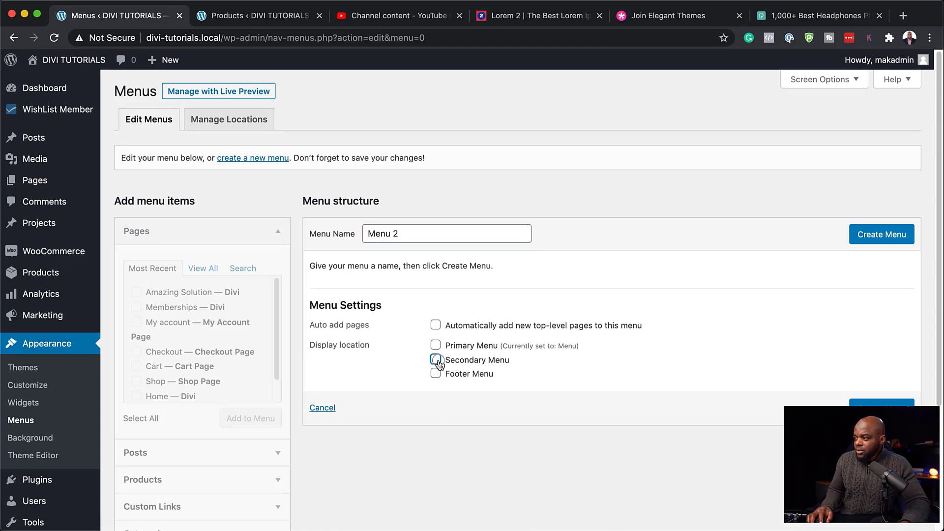
{"action": "left_click", "coordinate": [884, 239]}
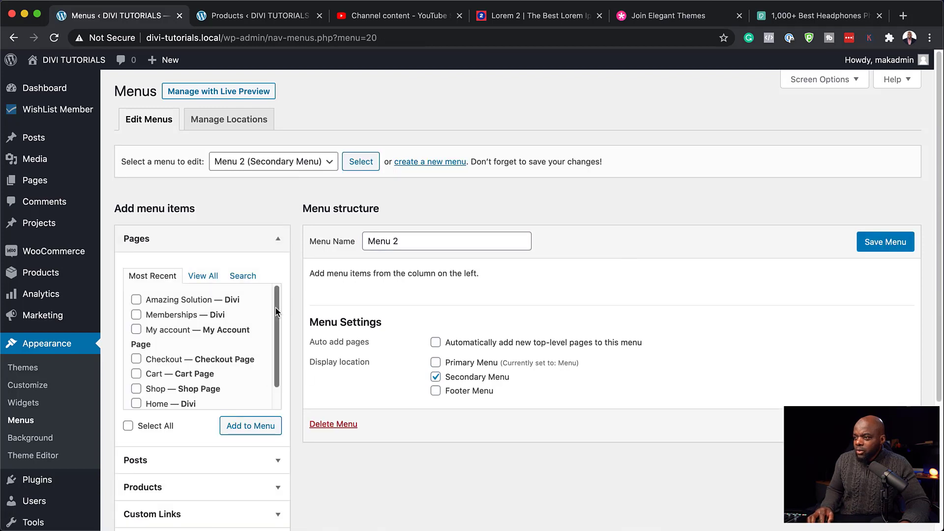
Step: Add the My account, Checkout and Cart pages to Menu 2
{"action": "scroll", "coordinate": [257, 359], "scroll_direction": "down", "scroll_amount": 2}
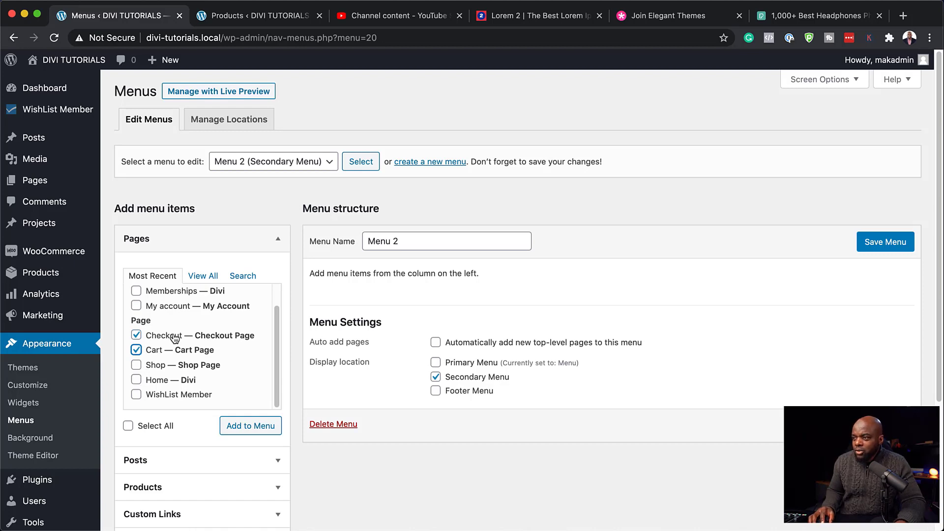
{"action": "scroll", "coordinate": [155, 306], "scroll_direction": "up", "scroll_amount": 1}
{"action": "left_click", "coordinate": [209, 330]}
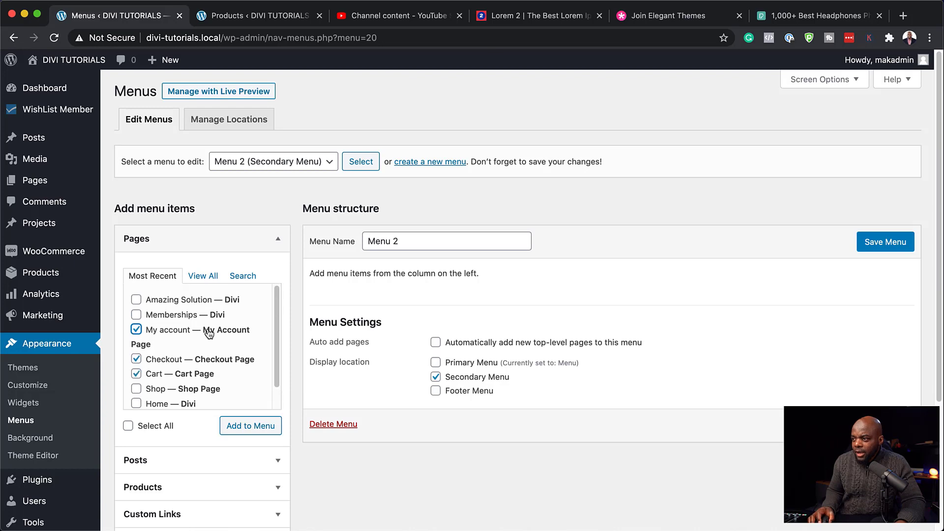
{"action": "left_click", "coordinate": [264, 430]}
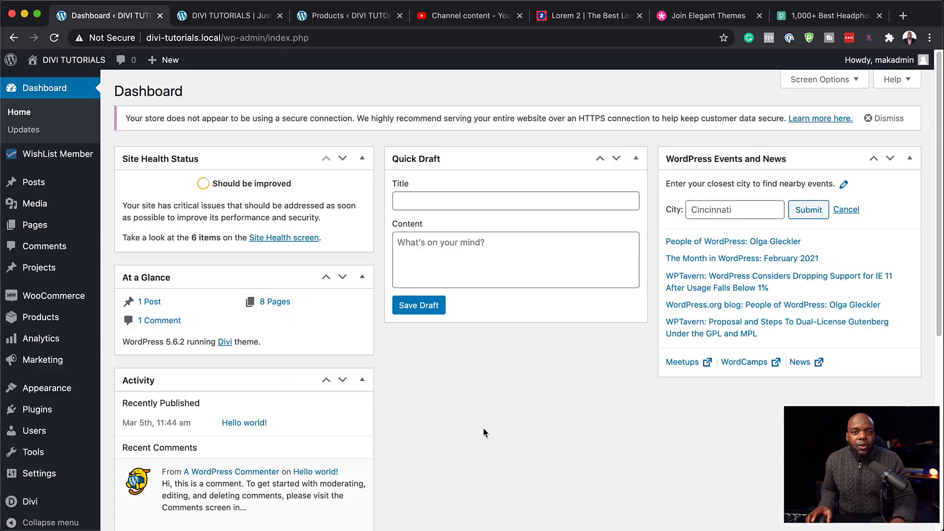
Step: Choose Pages > Add New from the admin sidebar
{"action": "mouse_move", "coordinate": [31, 366]}
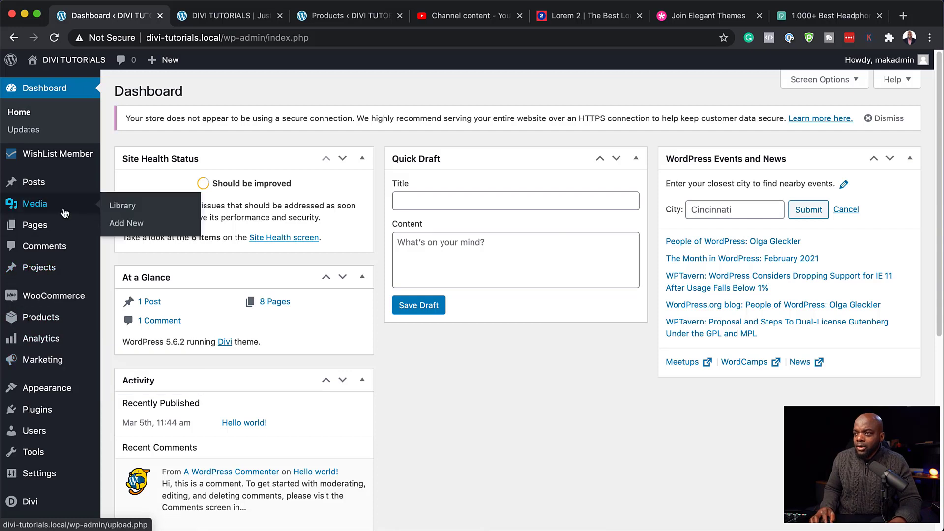
{"action": "mouse_move", "coordinate": [55, 231]}
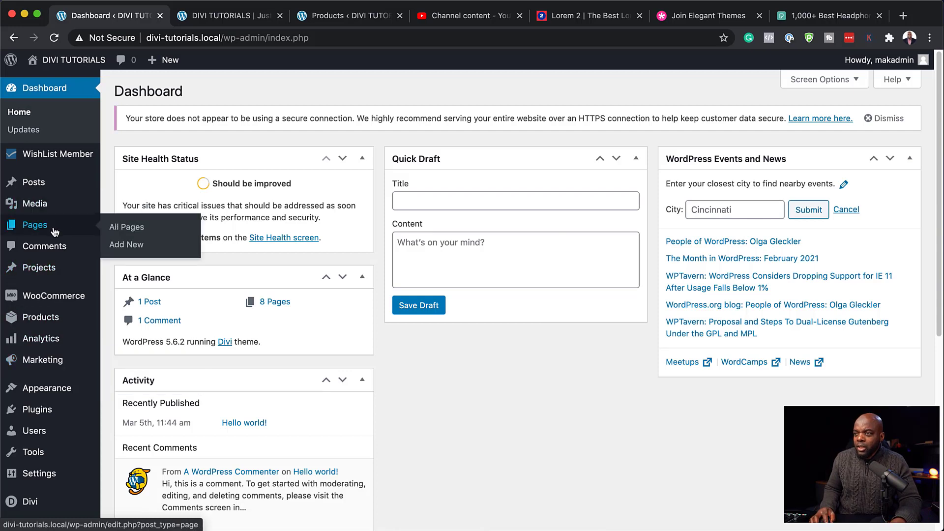
{"action": "left_click", "coordinate": [130, 248]}
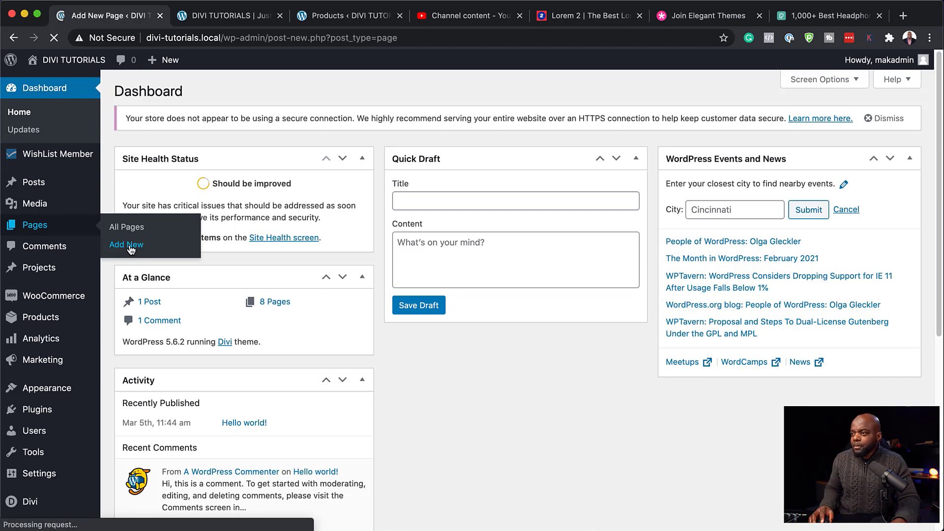
Step: Title the page Dashboard and start a Divi build from scratch with a one-column row
{"action": "type", "text": "Dash"}
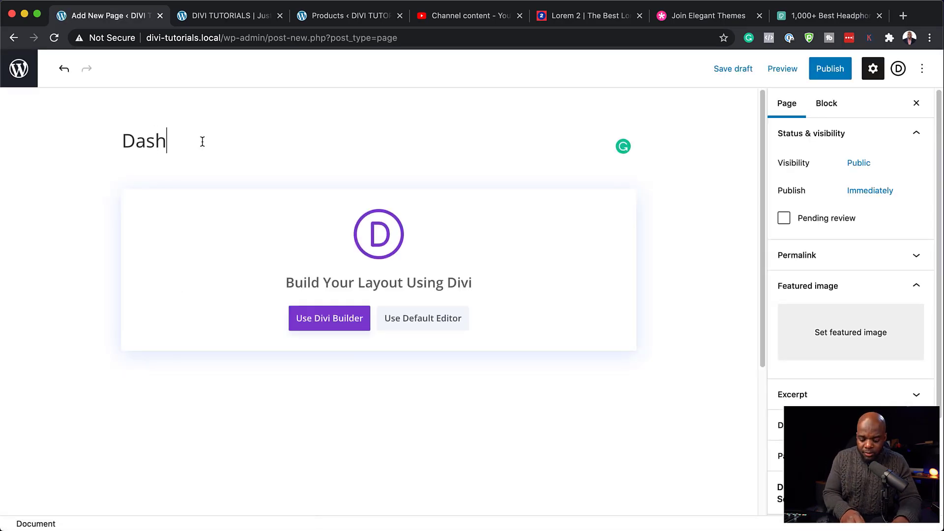
{"action": "type", "text": "board"}
{"action": "left_click", "coordinate": [329, 320]}
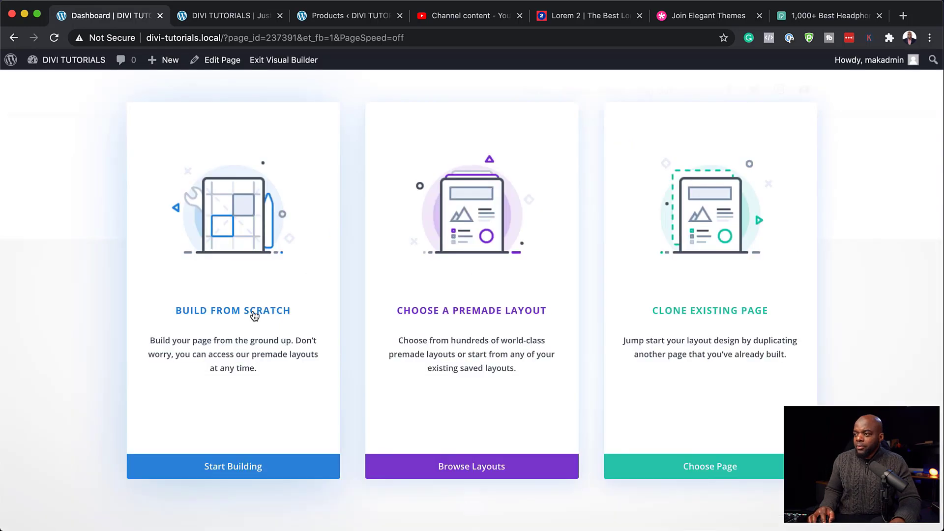
{"action": "left_click", "coordinate": [254, 315]}
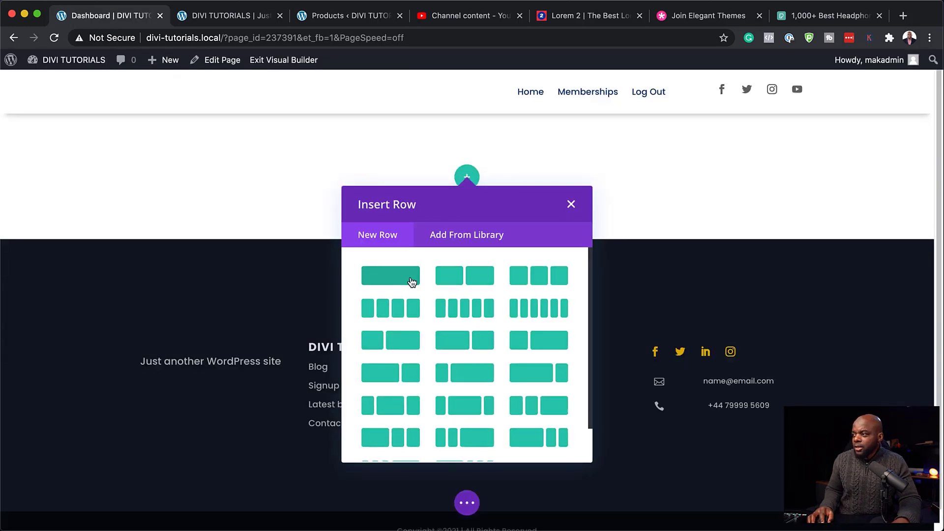
{"action": "left_click", "coordinate": [398, 284]}
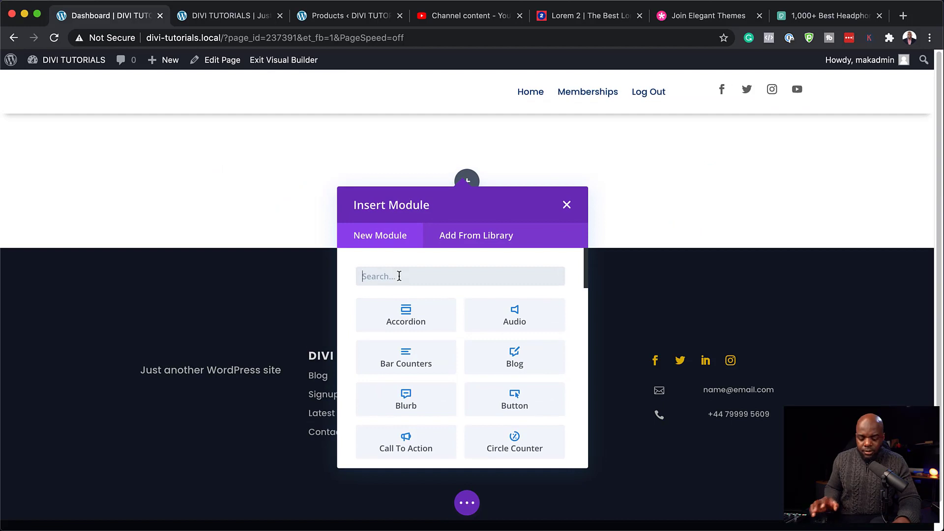
Step: Add a Text module reading DASHBOARD, format it as Heading 1, and save
{"action": "type", "text": "text"}
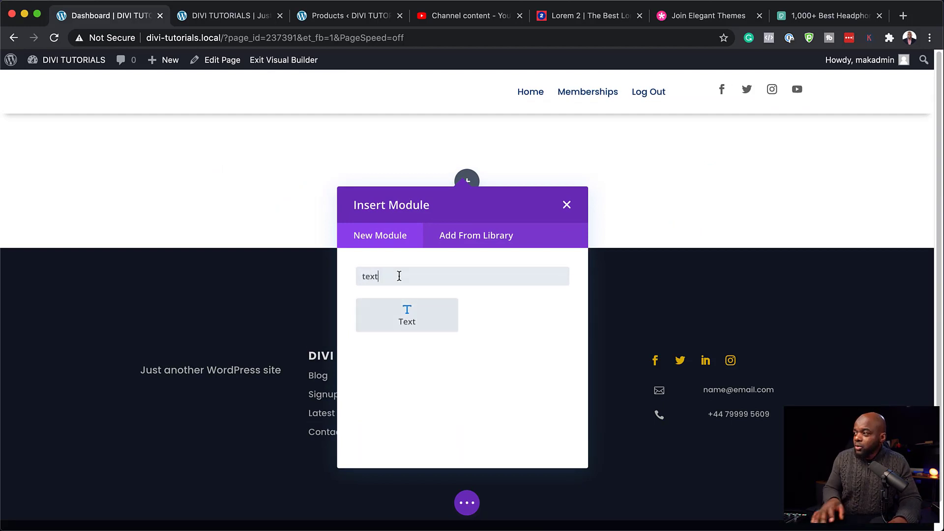
{"action": "left_click", "coordinate": [398, 315]}
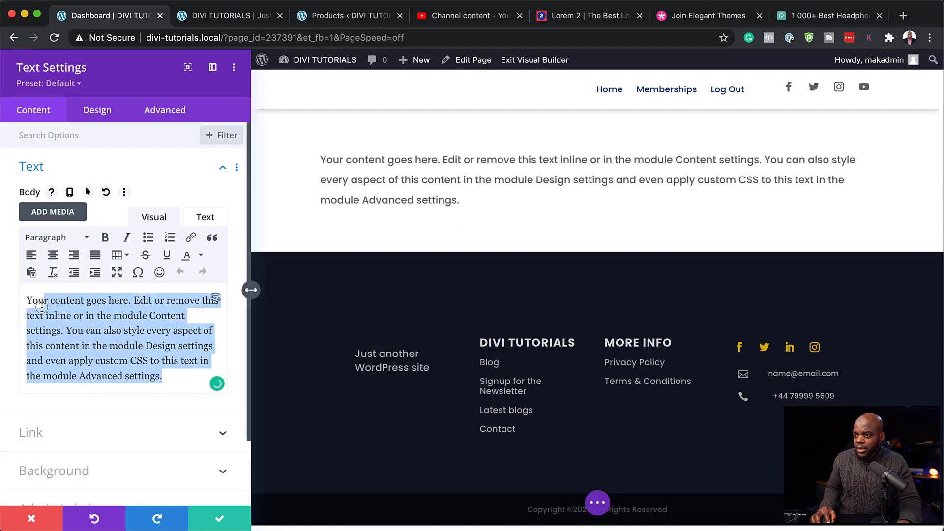
{"action": "type", "text": "DASHBOARD"}
{"action": "left_click_drag", "start_coordinate": [90, 301], "coordinate": [21, 291]}
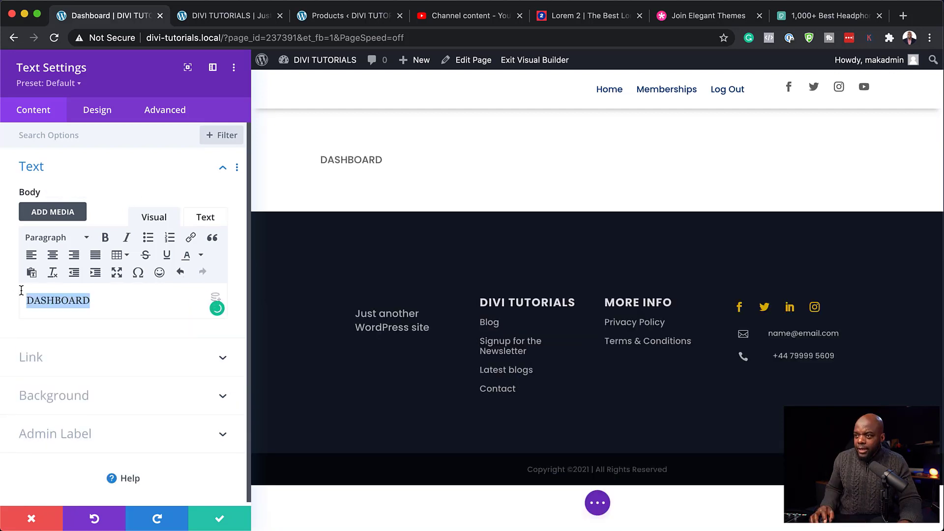
{"action": "left_click", "coordinate": [65, 237]}
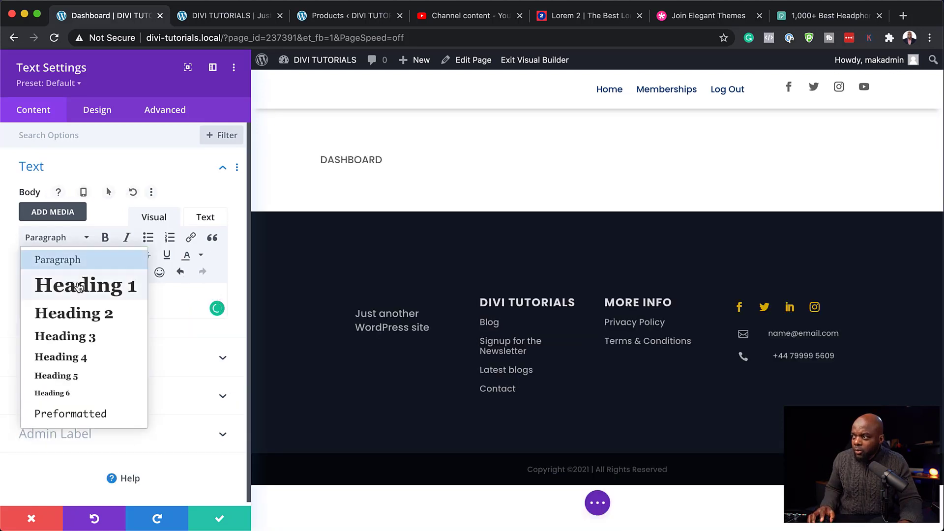
{"action": "left_click", "coordinate": [79, 287]}
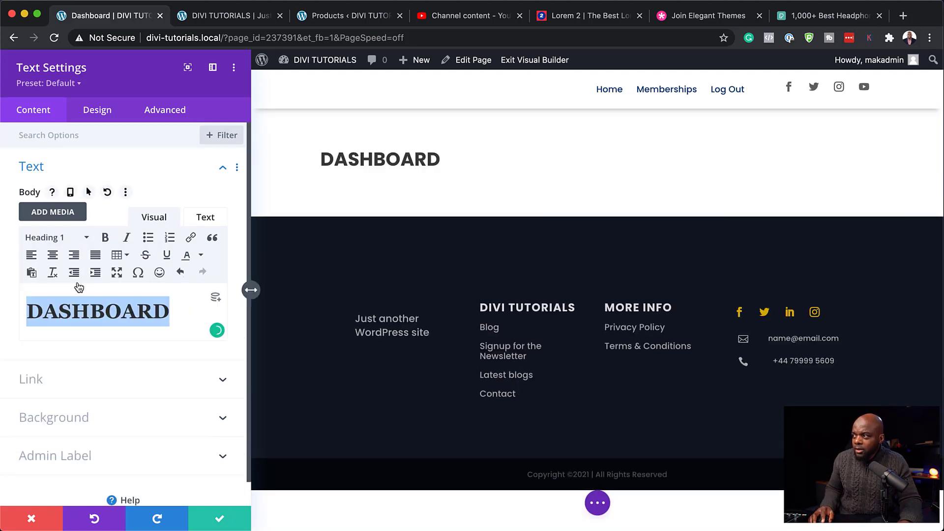
{"action": "left_click", "coordinate": [220, 521]}
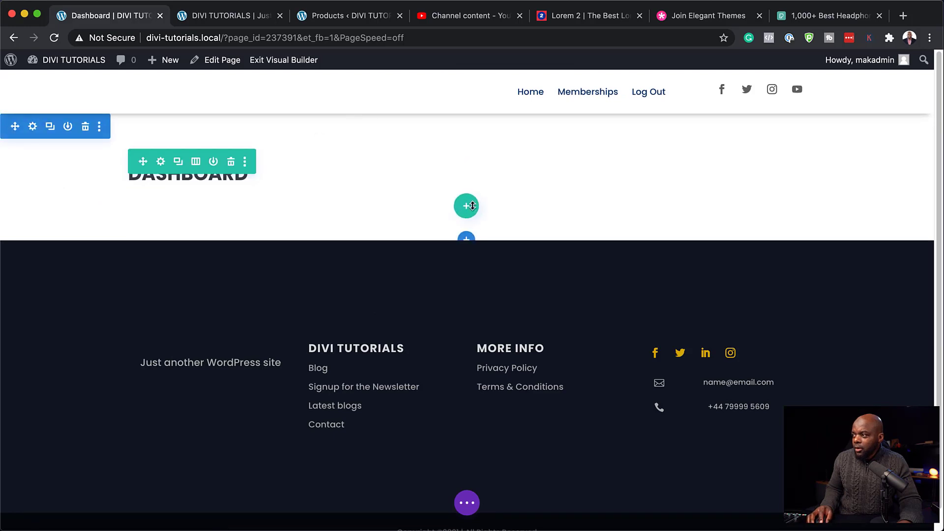
Step: Insert a three-column row under the heading with a Blurb titled Gold Members Content in column one
{"action": "left_click", "coordinate": [471, 206]}
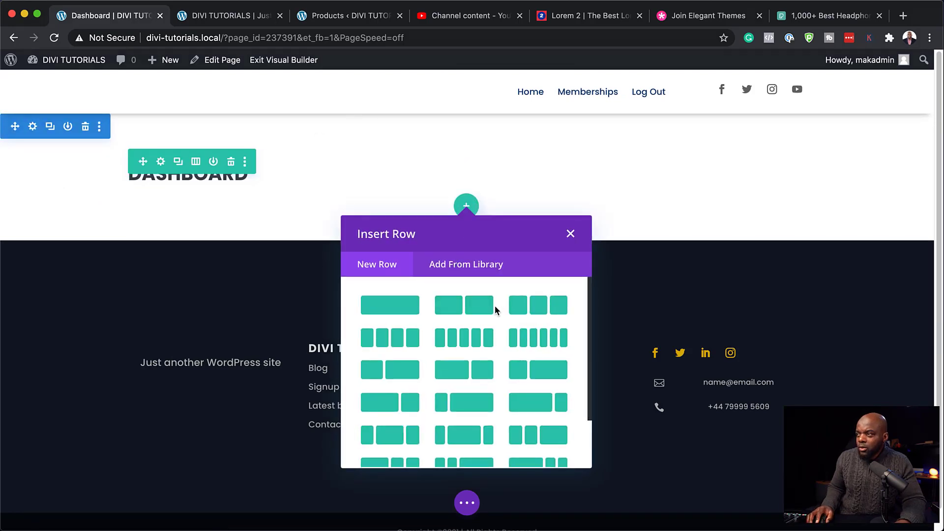
{"action": "left_click", "coordinate": [541, 312]}
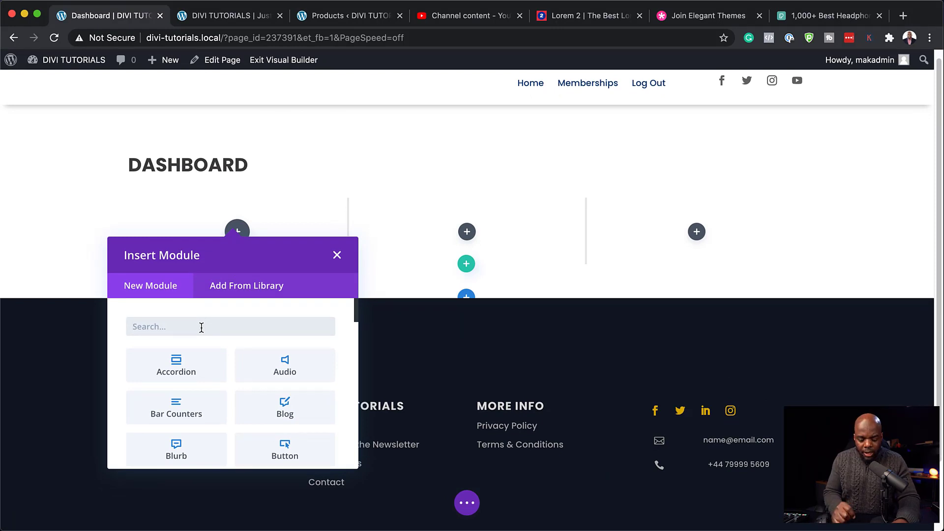
{"action": "type", "text": "Blurb"}
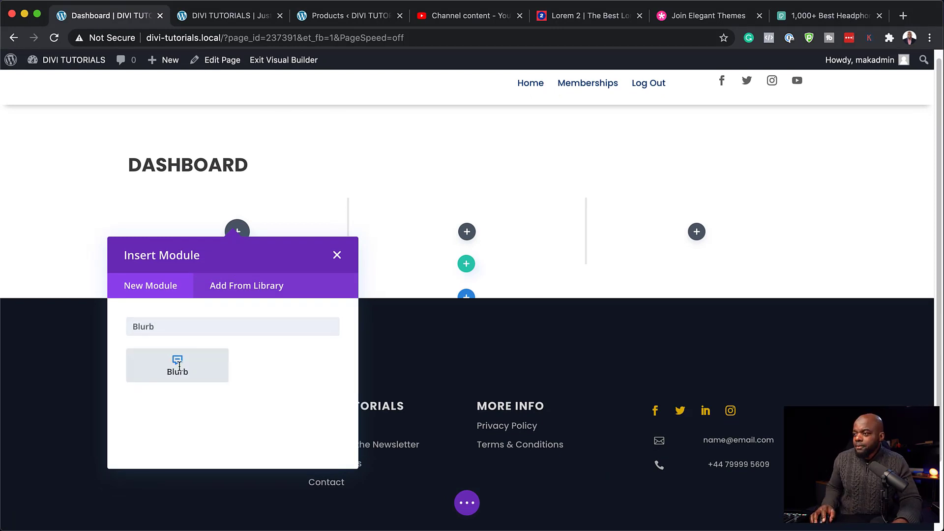
{"action": "left_click", "coordinate": [178, 365]}
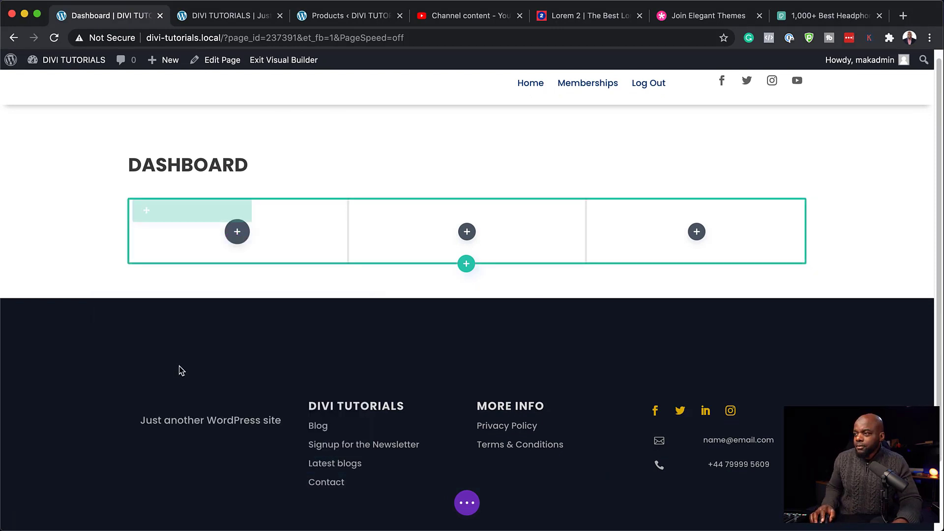
{"action": "triple_click", "coordinate": [117, 212]}
{"action": "type", "text": "Gold Members Content"}
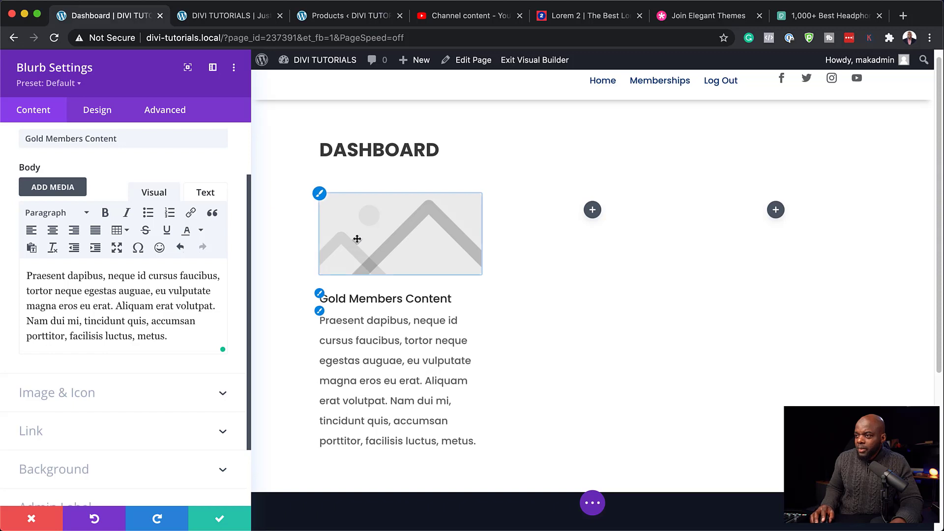
{"action": "left_click", "coordinate": [115, 433]}
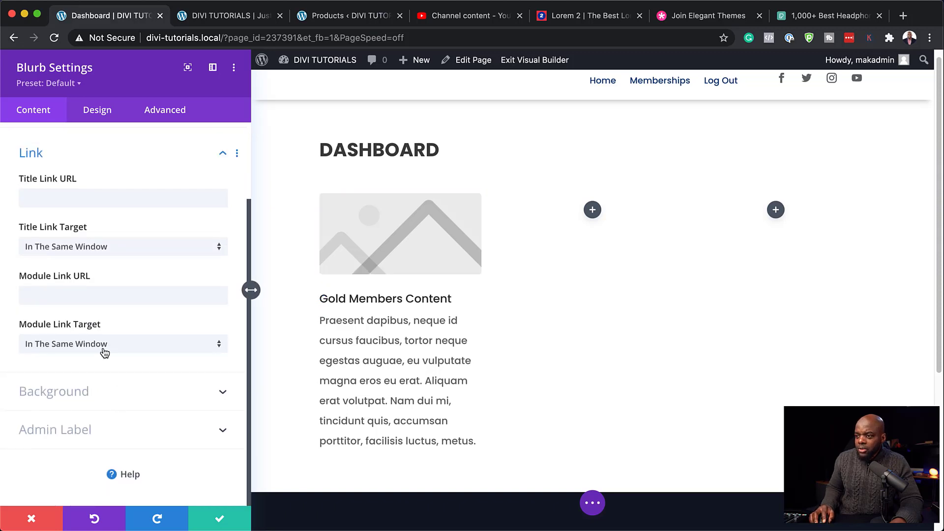
{"action": "left_click", "coordinate": [77, 199]}
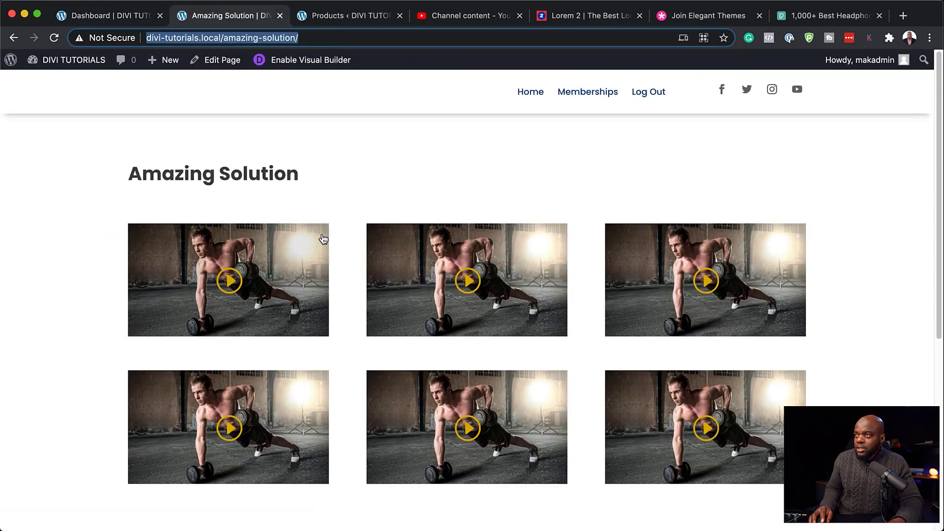
{"action": "left_click", "coordinate": [134, 18]}
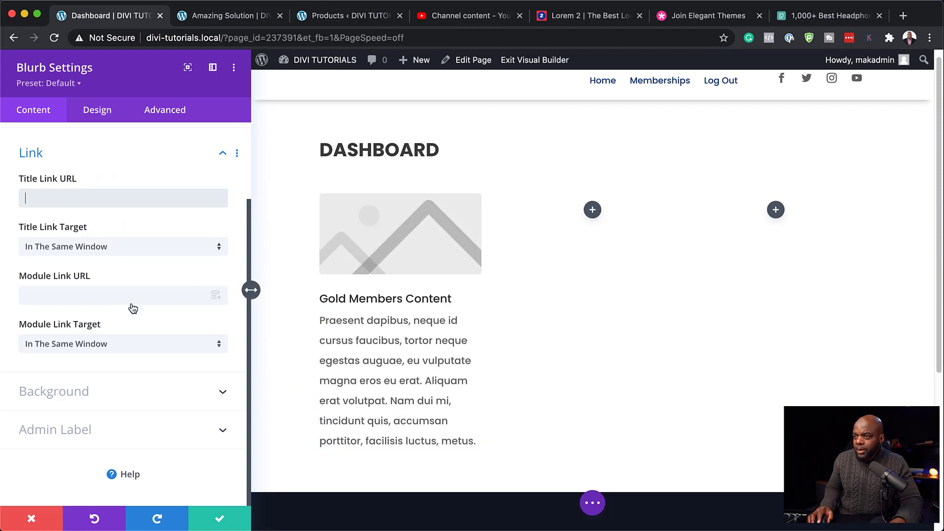
{"action": "left_click", "coordinate": [69, 198]}
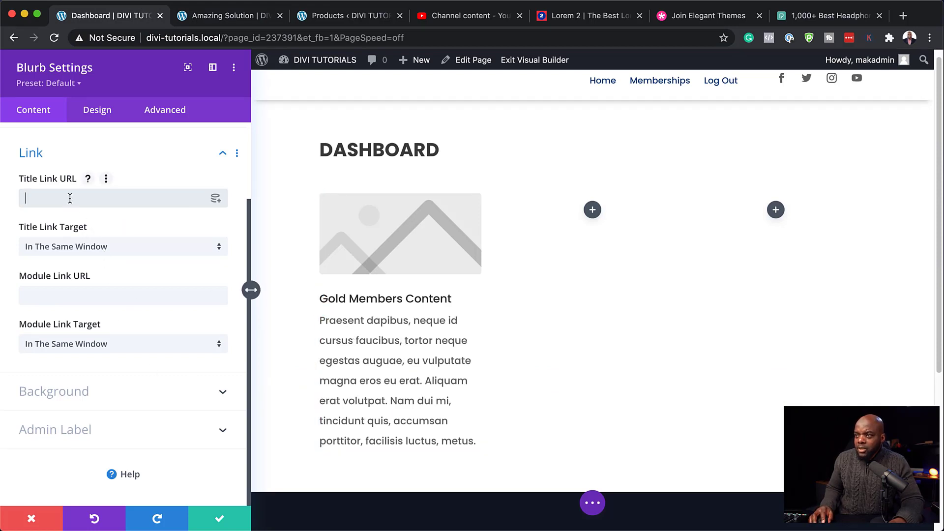
{"action": "type", "text": "http://divi-tutorials.local/amazing-solution/"}
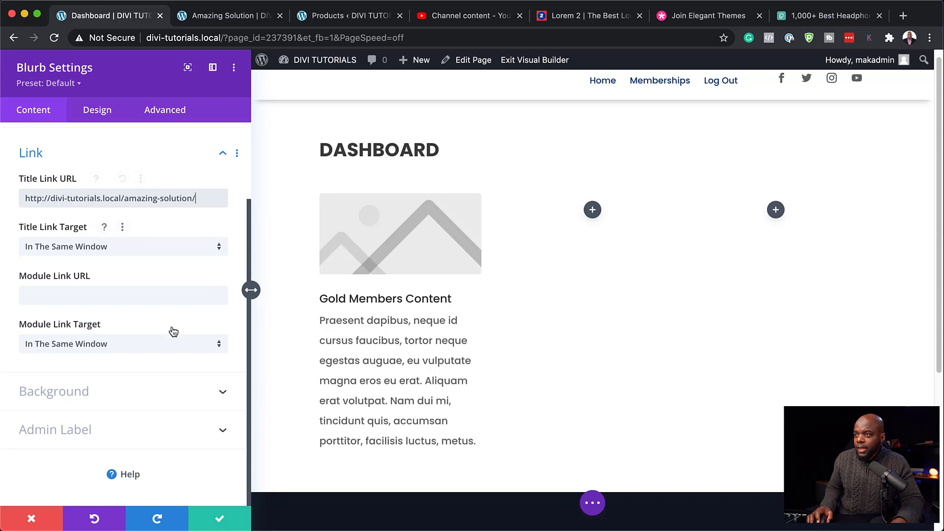
{"action": "scroll", "coordinate": [173, 335], "scroll_direction": "up", "scroll_amount": 3}
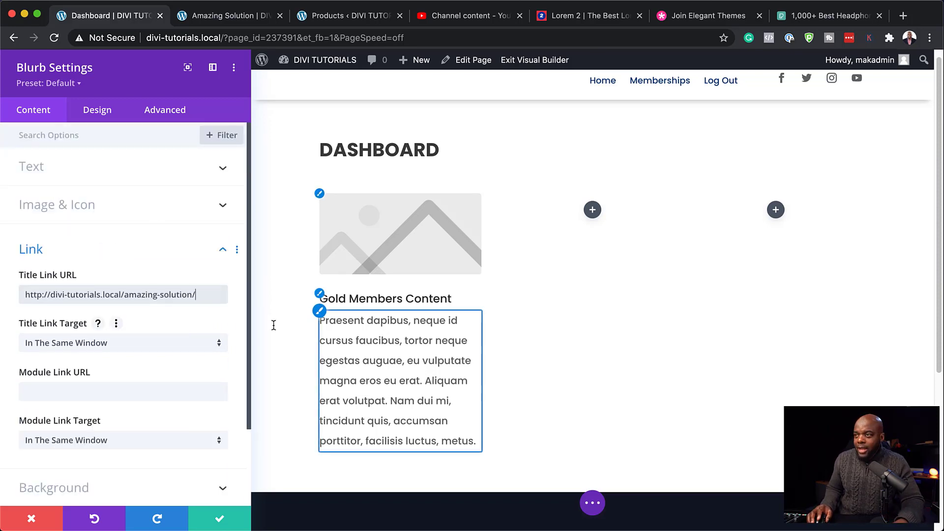
Step: Change the blurb title to Platinum Members Content and give it an open-lock icon
{"action": "left_click", "coordinate": [48, 170]}
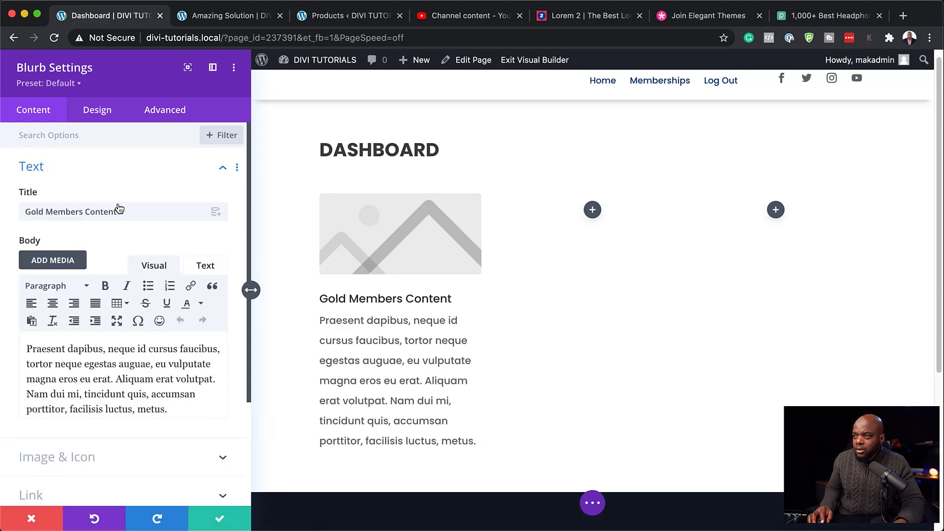
{"action": "double_click", "coordinate": [45, 212]}
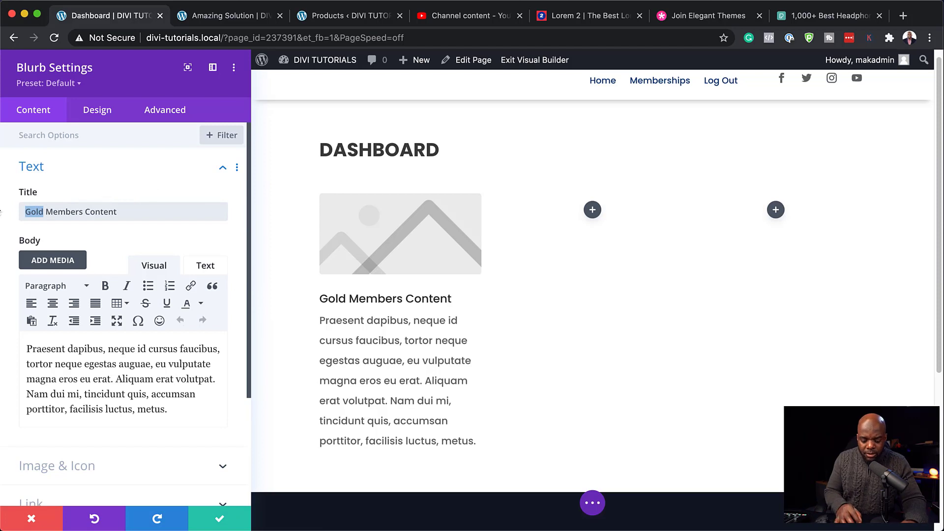
{"action": "type", "text": "Platinum"}
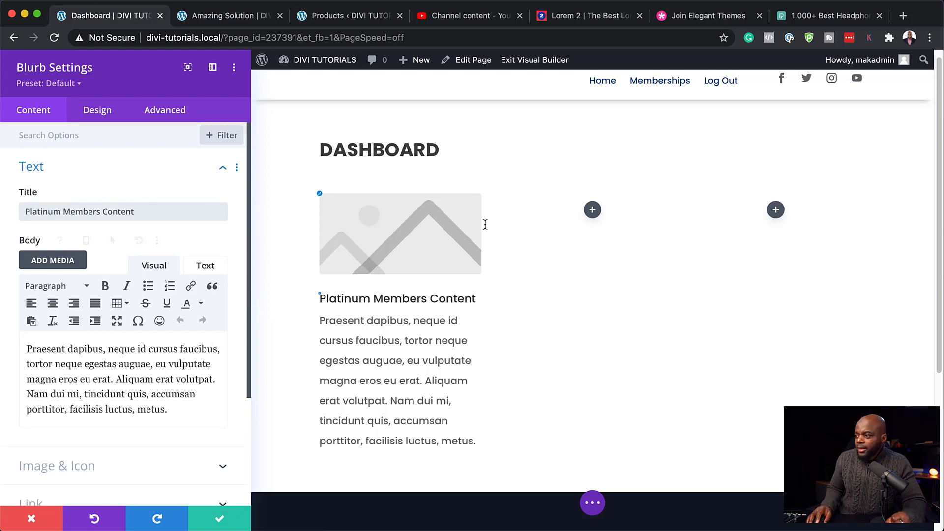
{"action": "scroll", "coordinate": [89, 383], "scroll_direction": "down", "scroll_amount": 3}
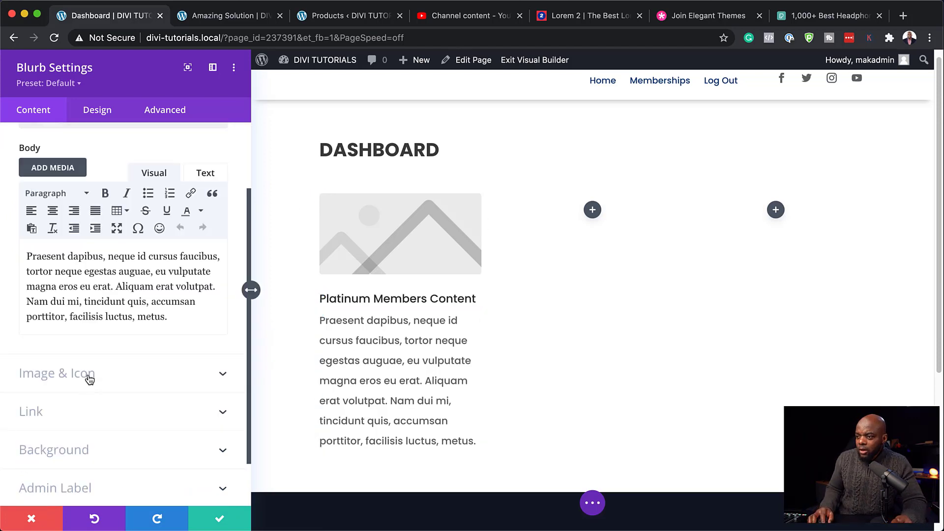
{"action": "left_click", "coordinate": [90, 379]}
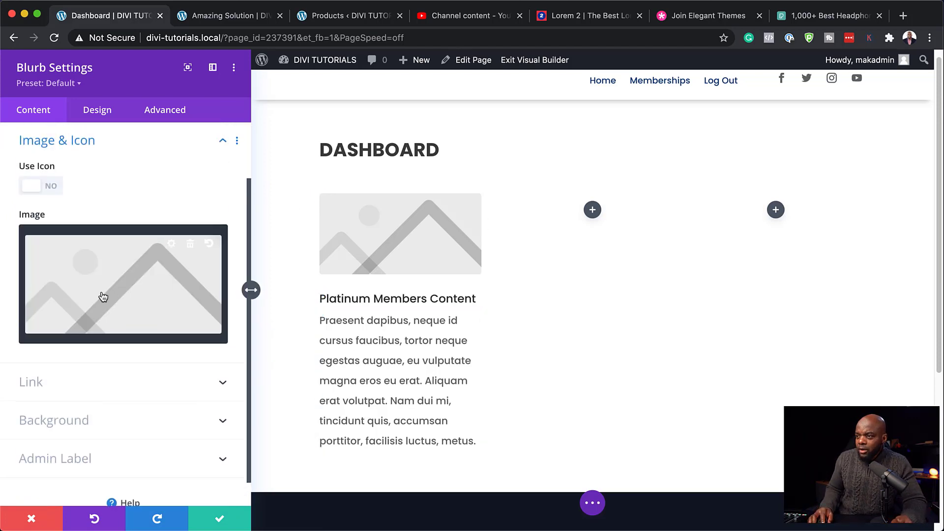
{"action": "left_click", "coordinate": [50, 186]}
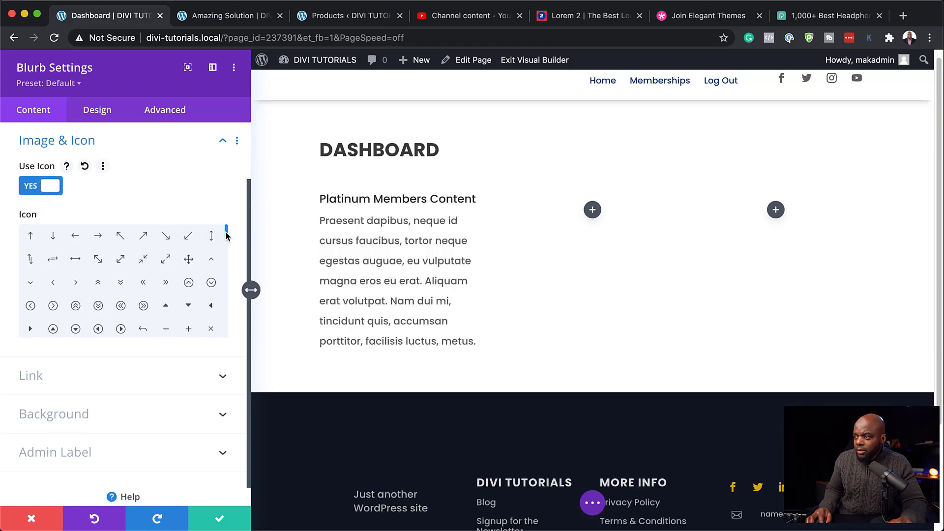
{"action": "left_click_drag", "start_coordinate": [227, 232], "coordinate": [229, 261]}
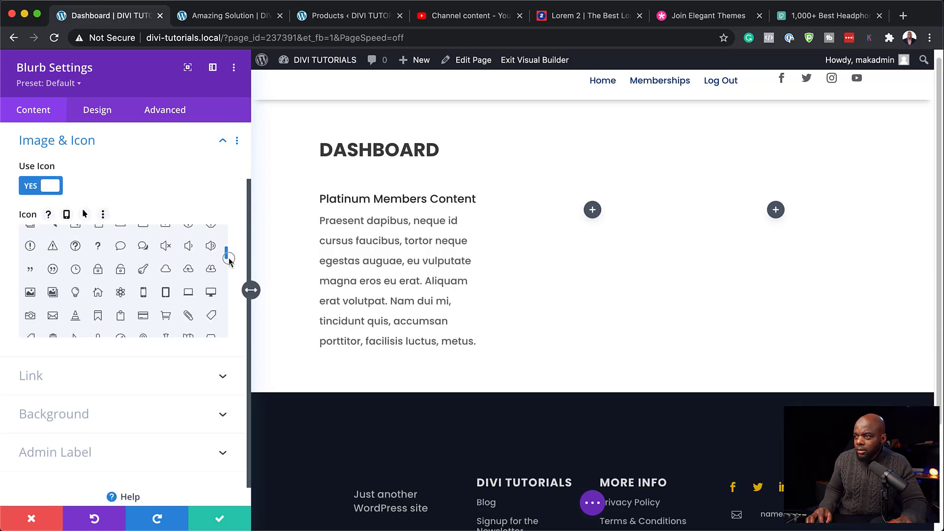
{"action": "left_click", "coordinate": [121, 270]}
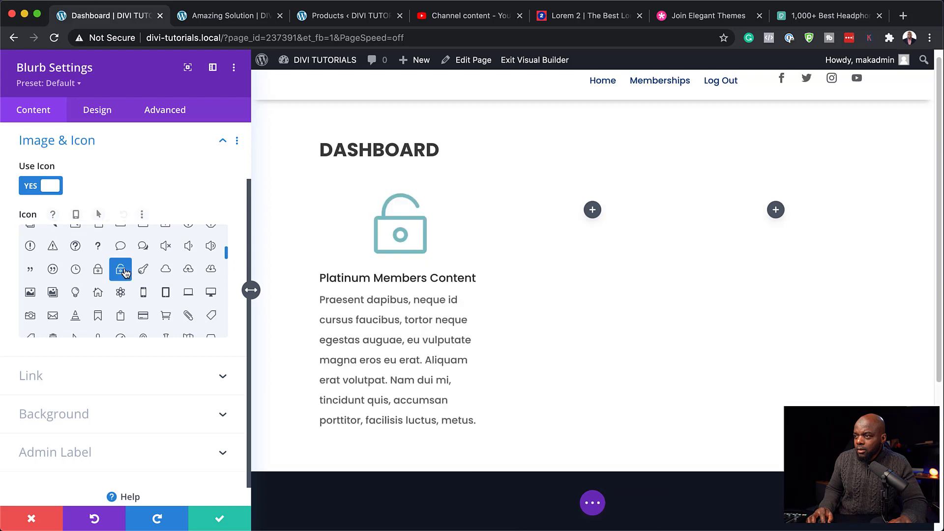
Step: Colour the icon with the global tan swatch, place it left of the title, and save
{"action": "left_click", "coordinate": [98, 110]}
{"action": "left_click", "coordinate": [88, 170]}
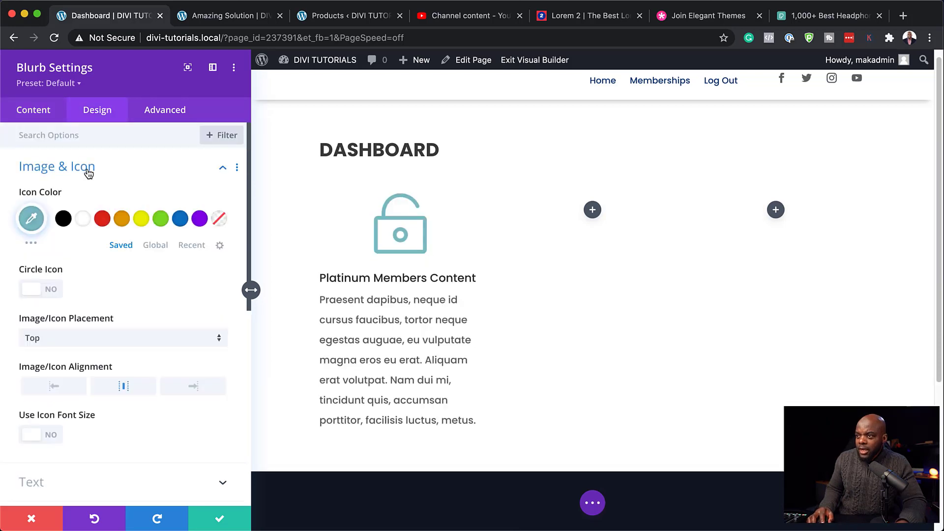
{"action": "left_click", "coordinate": [153, 250]}
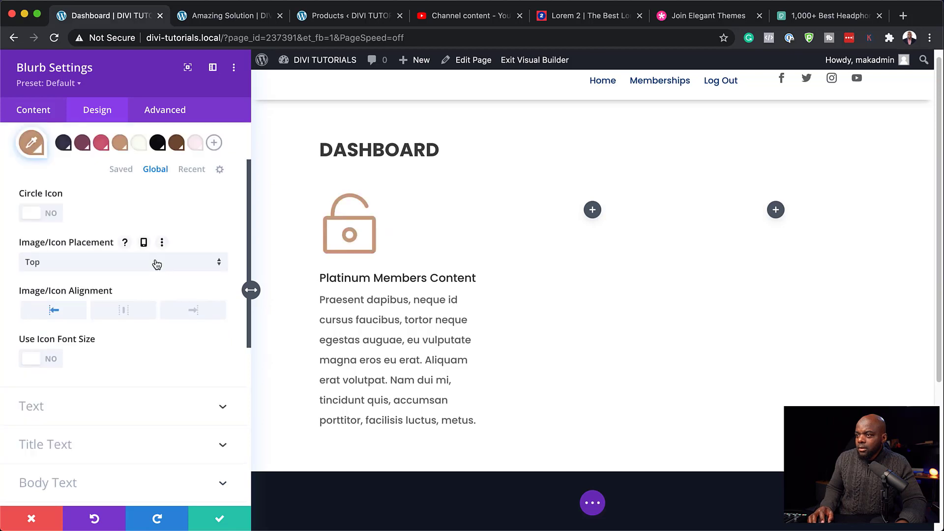
{"action": "left_click", "coordinate": [156, 264]}
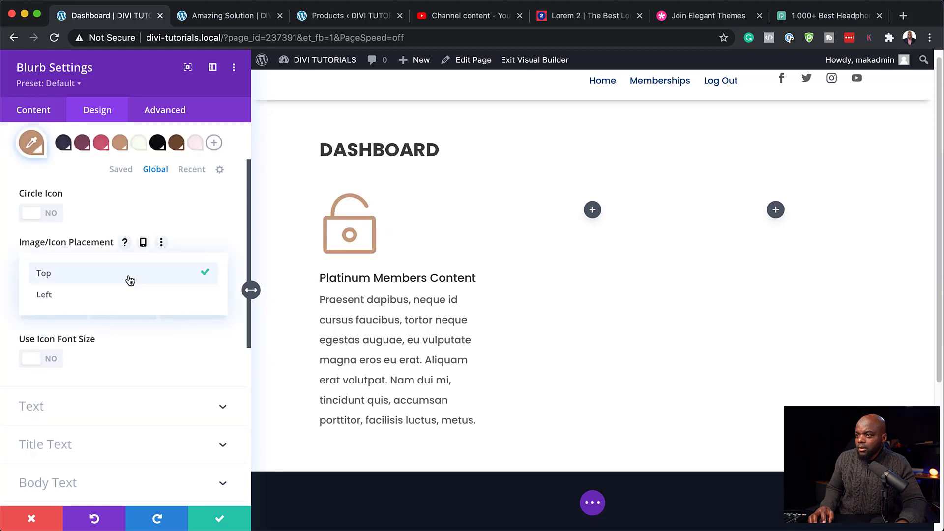
{"action": "left_click", "coordinate": [87, 296]}
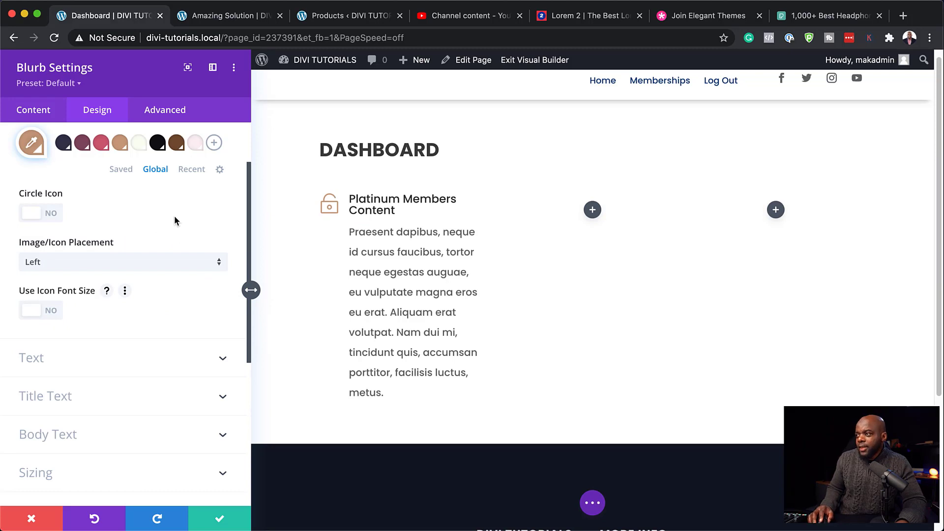
{"action": "left_click", "coordinate": [220, 519]}
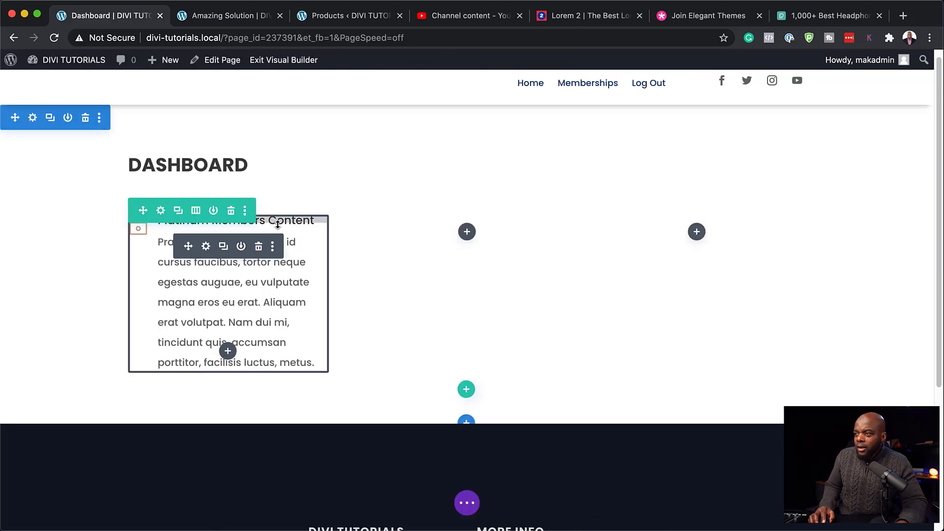
Step: Duplicate the Platinum blurb into the second and third columns
{"action": "left_click", "coordinate": [223, 246]}
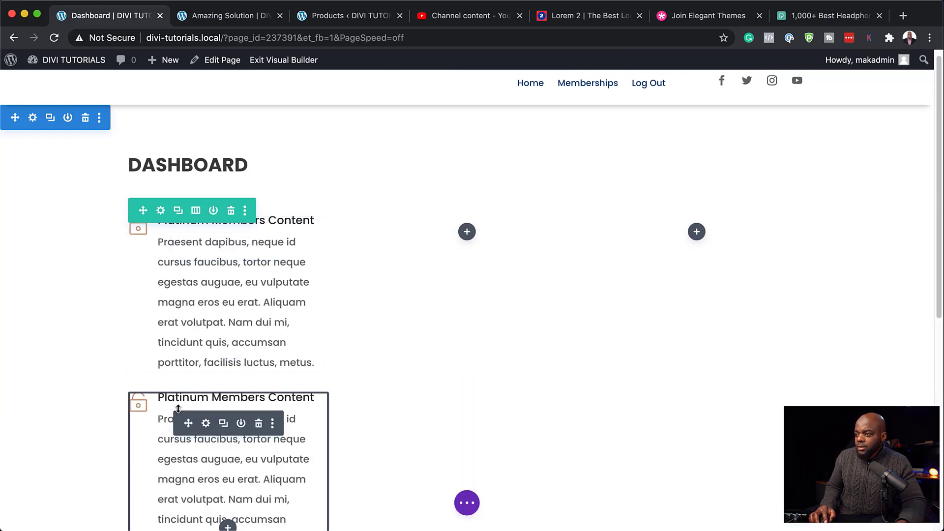
{"action": "left_click_drag", "start_coordinate": [189, 424], "coordinate": [476, 235]}
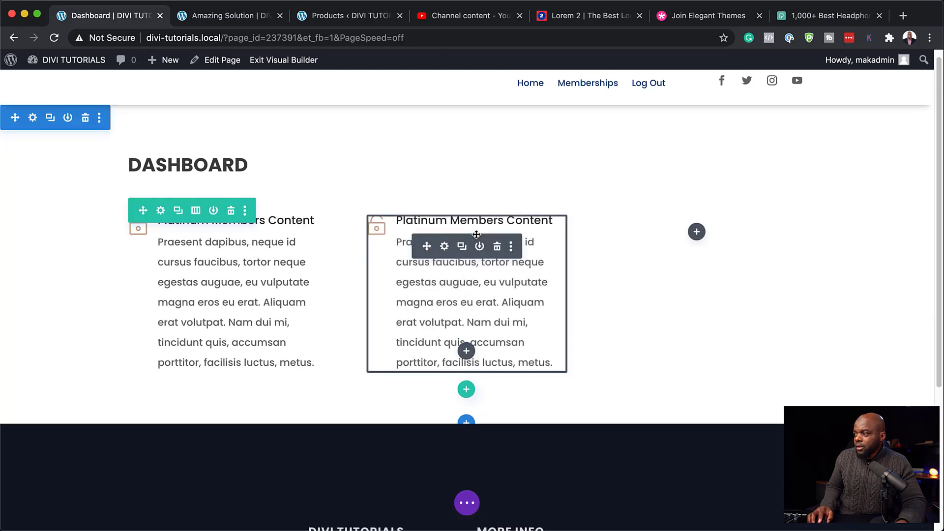
{"action": "left_click", "coordinate": [463, 247]}
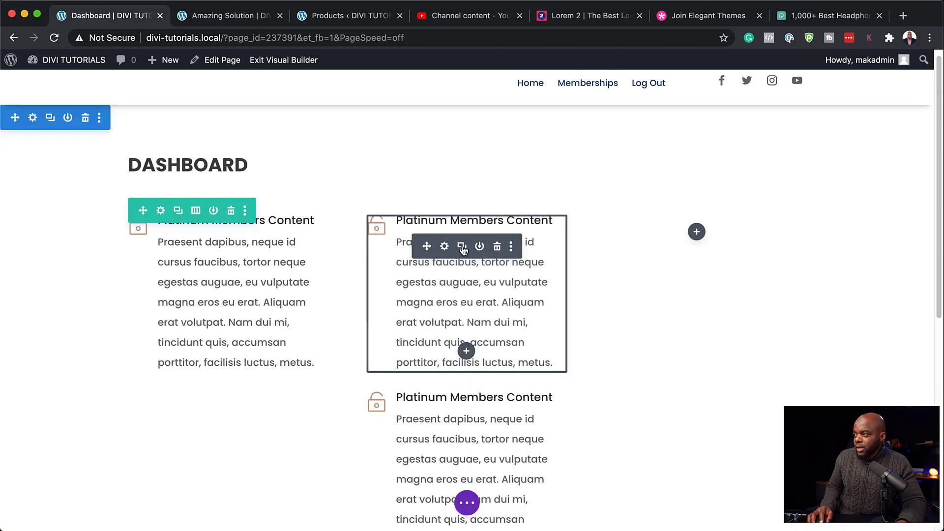
{"action": "left_click_drag", "start_coordinate": [425, 247], "coordinate": [715, 242]}
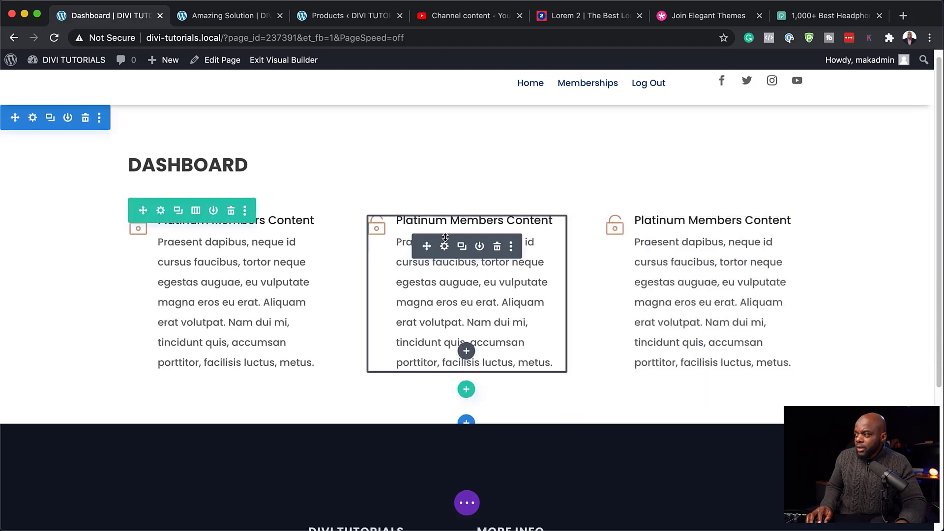
Step: Rename the second and third blurbs to Gold and Silver Members Content, saving each
{"action": "left_click", "coordinate": [445, 247]}
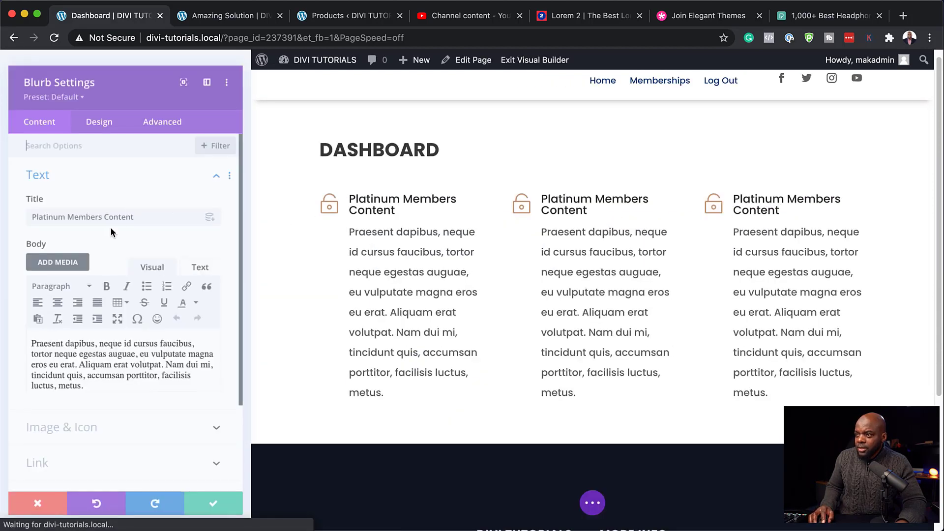
{"action": "double_click", "coordinate": [63, 213]}
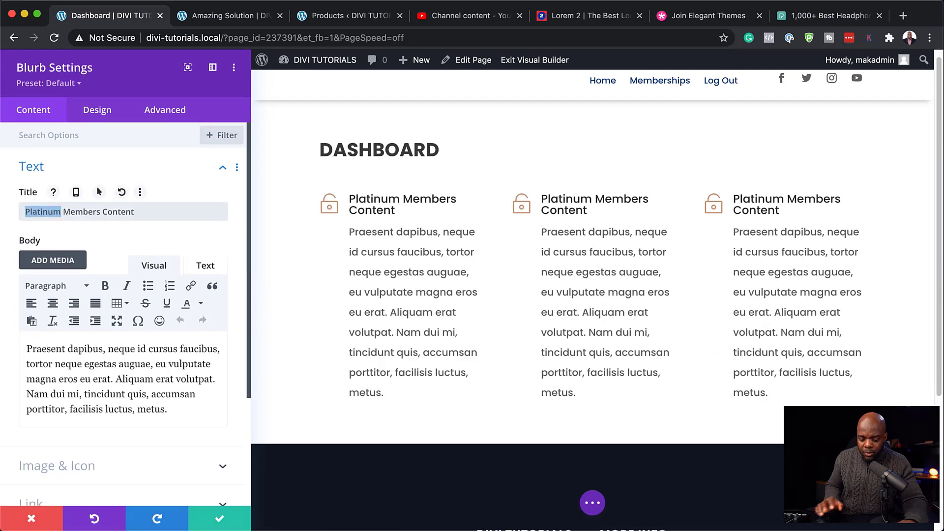
{"action": "type", "text": "Gold"}
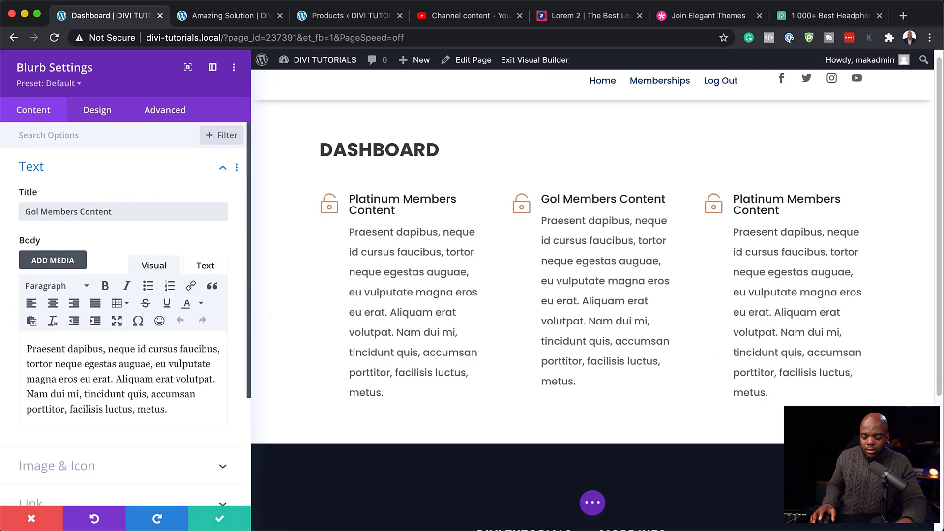
{"action": "left_click", "coordinate": [220, 520]}
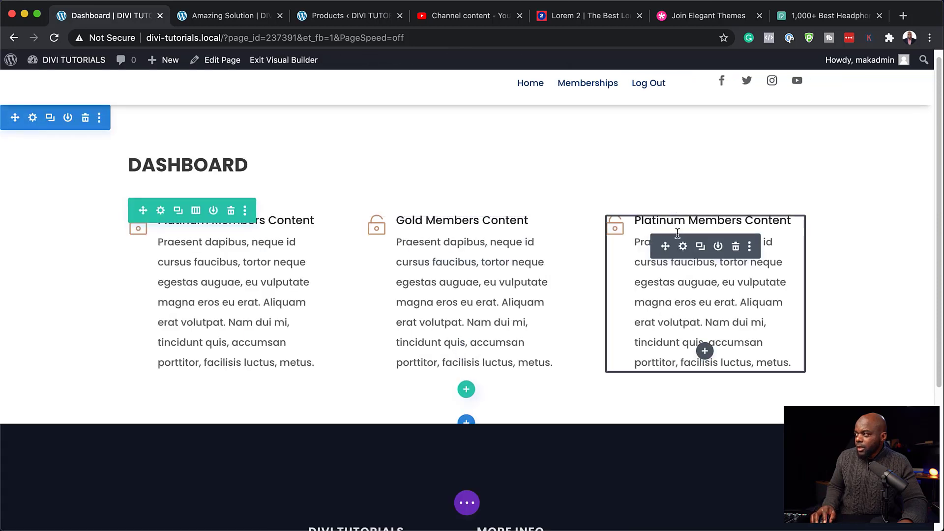
{"action": "left_click", "coordinate": [685, 249]}
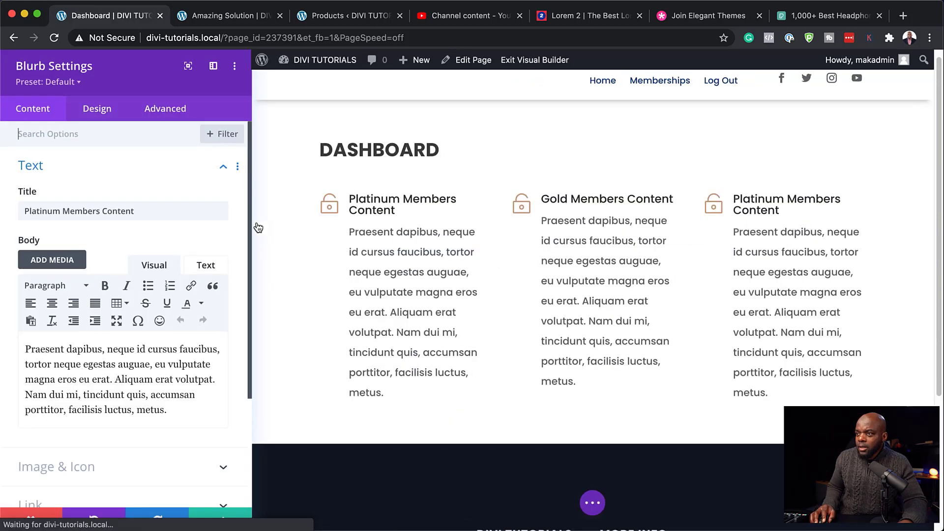
{"action": "double_click", "coordinate": [46, 211]}
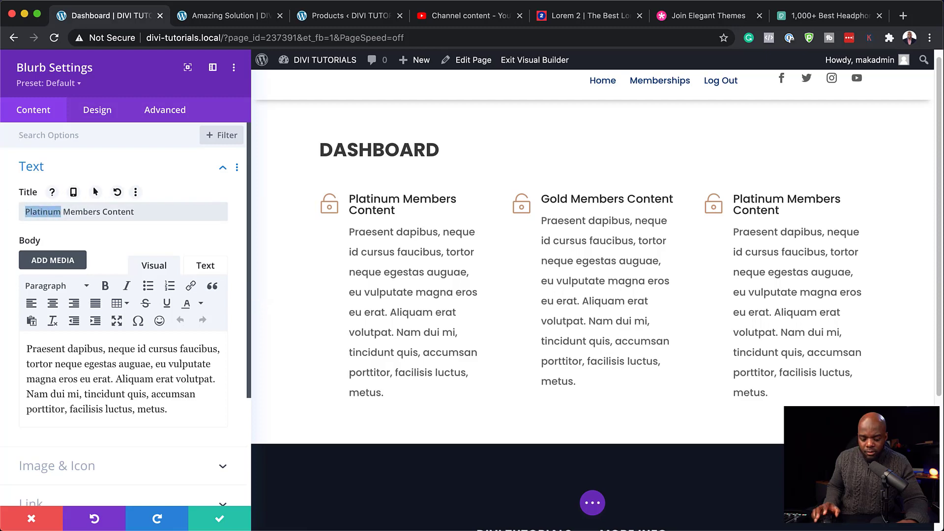
{"action": "type", "text": "Silver"}
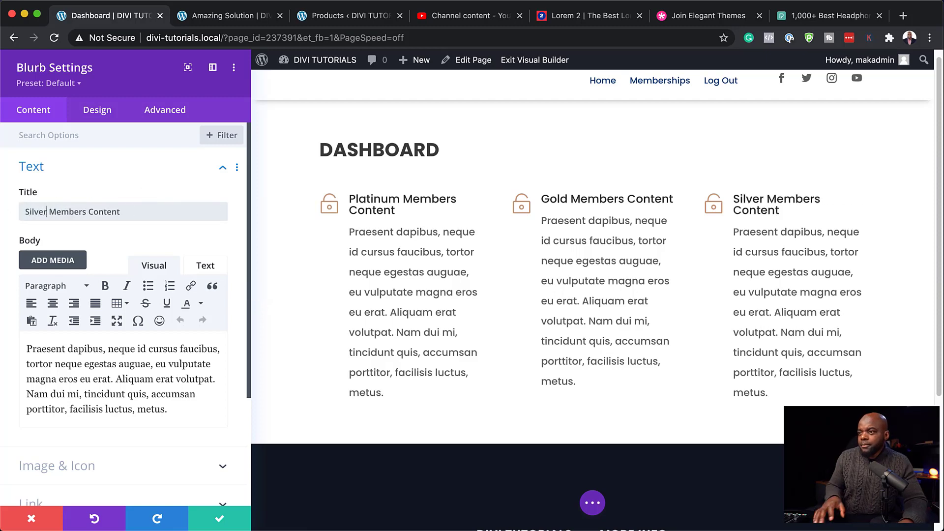
{"action": "left_click", "coordinate": [224, 520]}
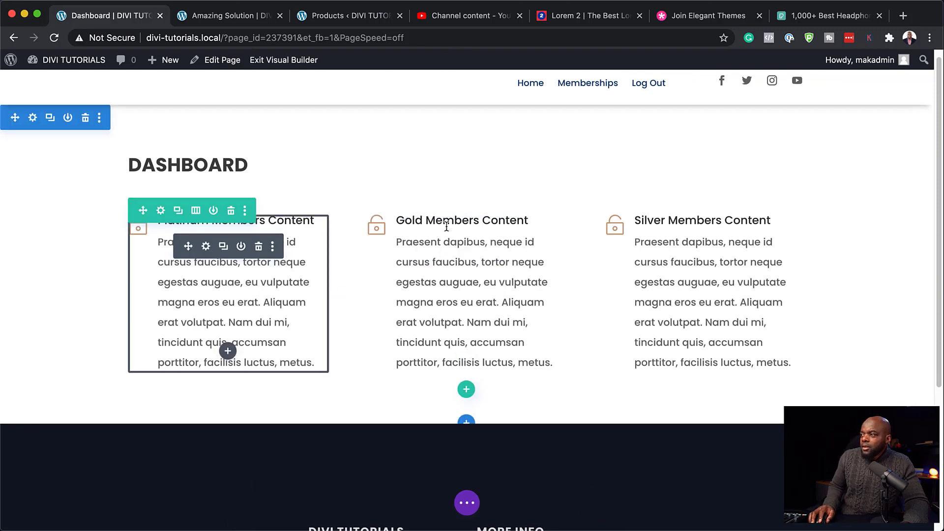
{"action": "mouse_move", "coordinate": [445, 246]}
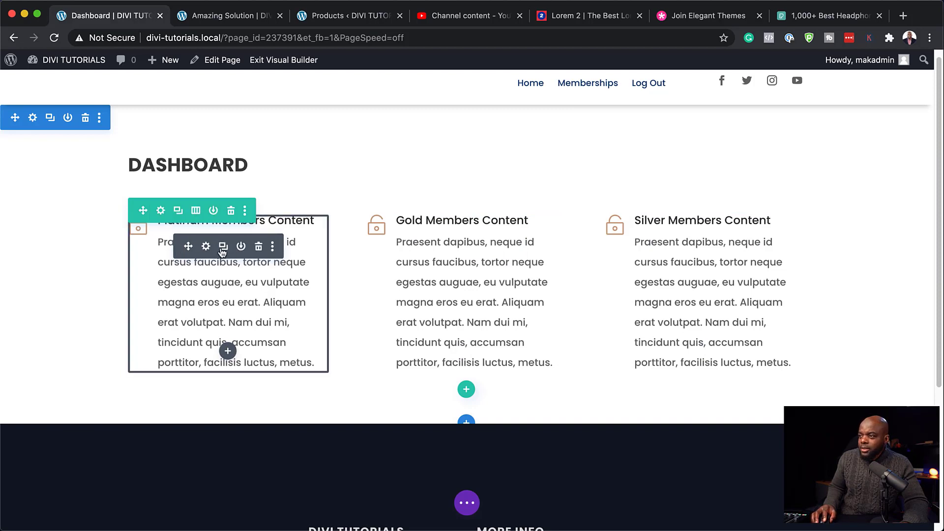
Step: Add a centered Click Here button module under the Platinum blurb
{"action": "left_click", "coordinate": [228, 351]}
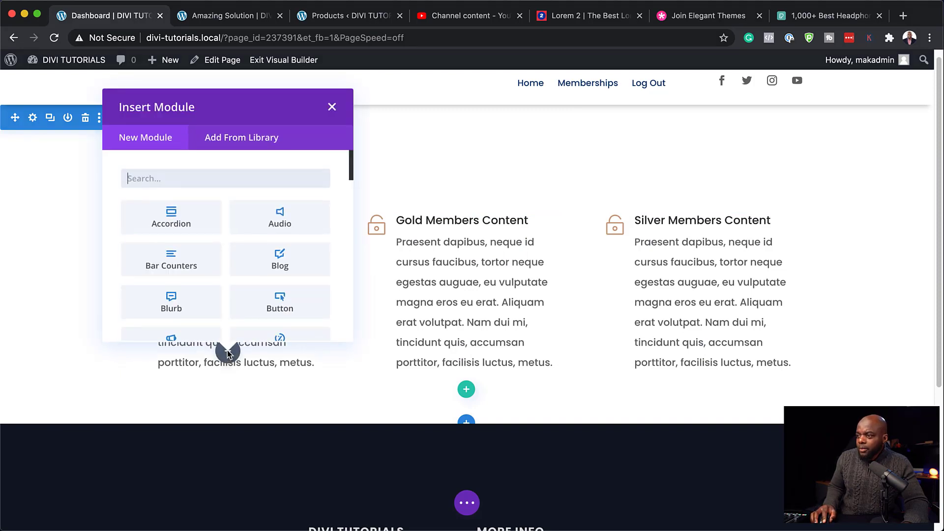
{"action": "left_click", "coordinate": [311, 288]}
{"action": "triple_click", "coordinate": [74, 213]}
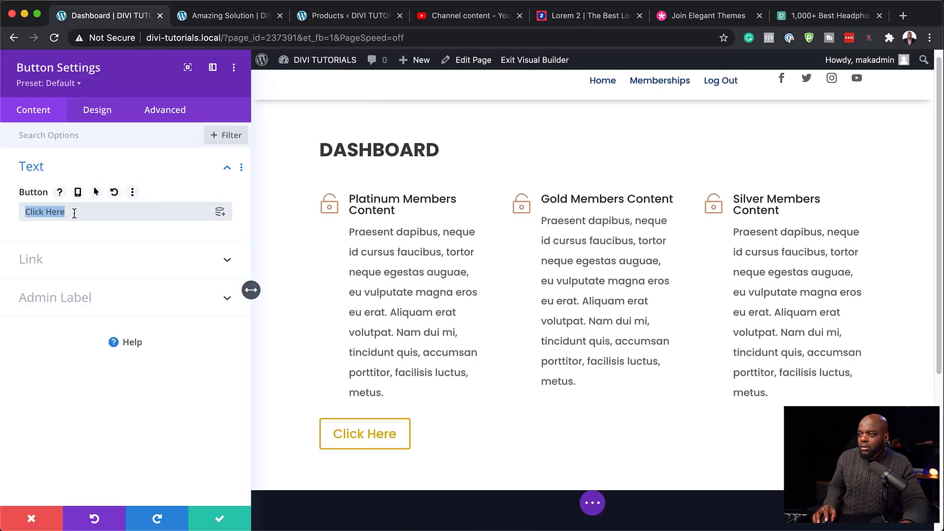
{"action": "left_click", "coordinate": [102, 112]}
{"action": "left_click", "coordinate": [63, 167]}
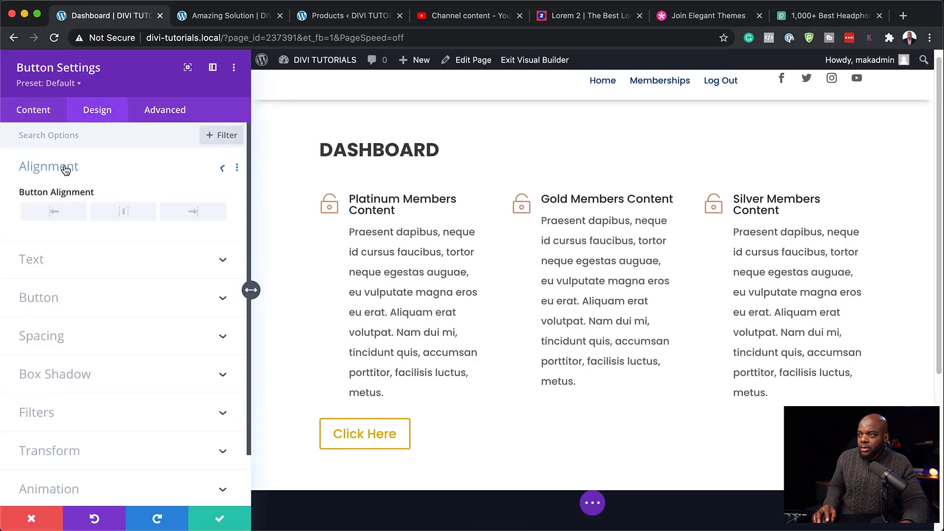
{"action": "left_click", "coordinate": [123, 212]}
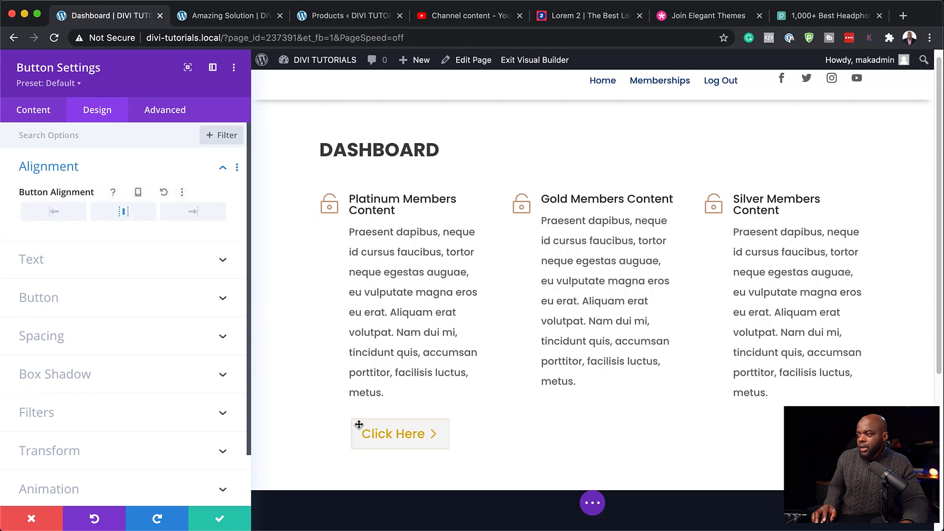
{"action": "left_click", "coordinate": [220, 523]}
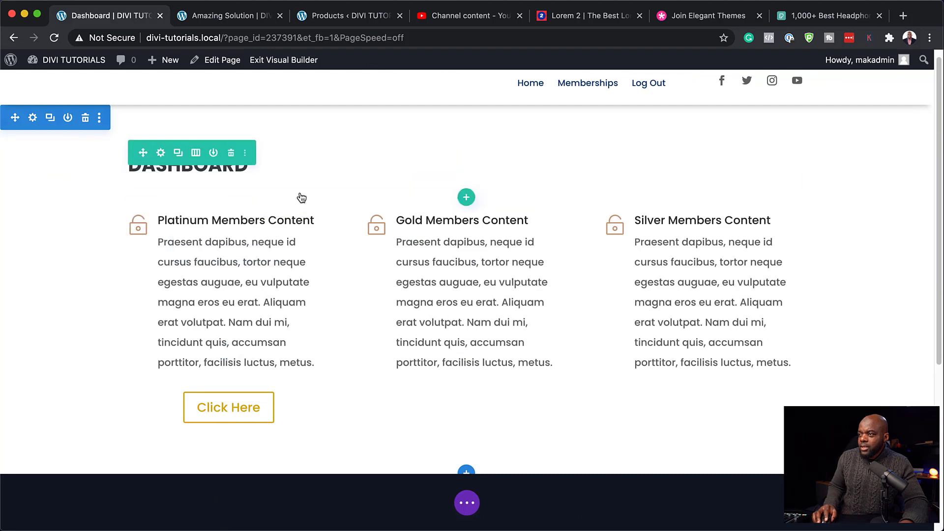
Step: Duplicate the Click Here button twice and move a copy under the Gold column
{"action": "left_click", "coordinate": [224, 399]}
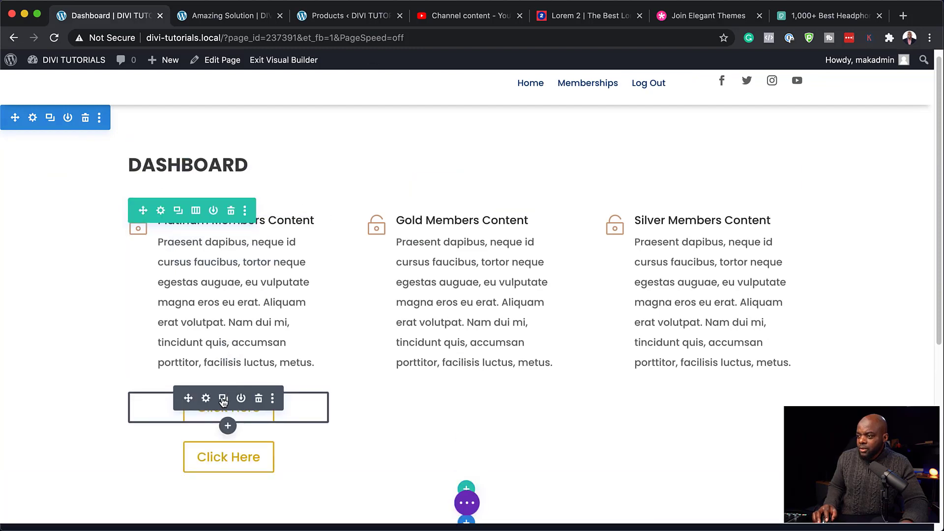
{"action": "left_click", "coordinate": [224, 400]}
{"action": "left_click_drag", "start_coordinate": [189, 398], "coordinate": [469, 353]}
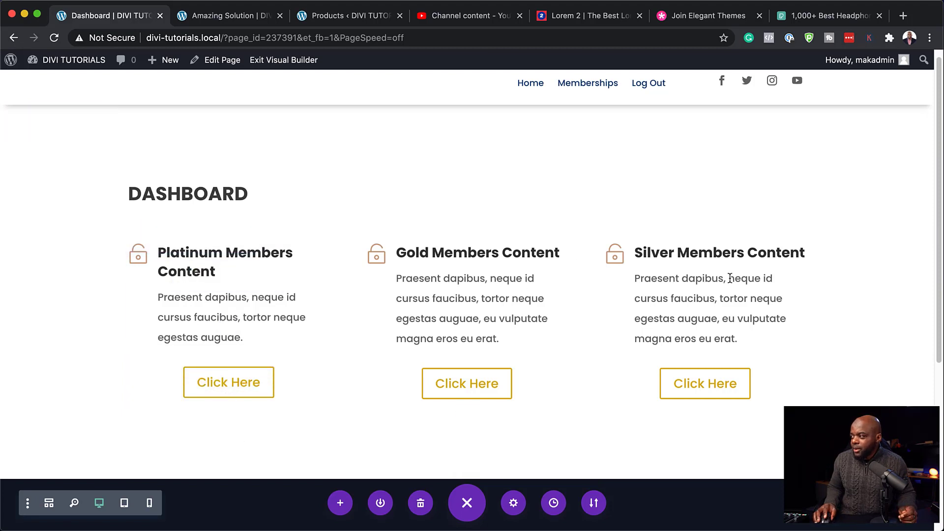
Step: Exit the Visual Builder to view the live Dashboard page and select its web address
{"action": "left_click", "coordinate": [296, 61]}
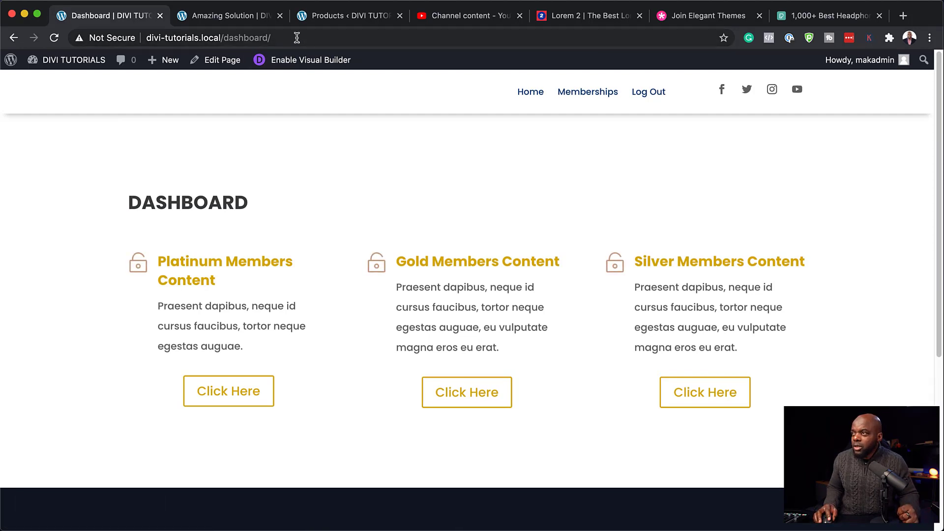
{"action": "left_click", "coordinate": [298, 38]}
{"action": "key", "text": "super+c"}
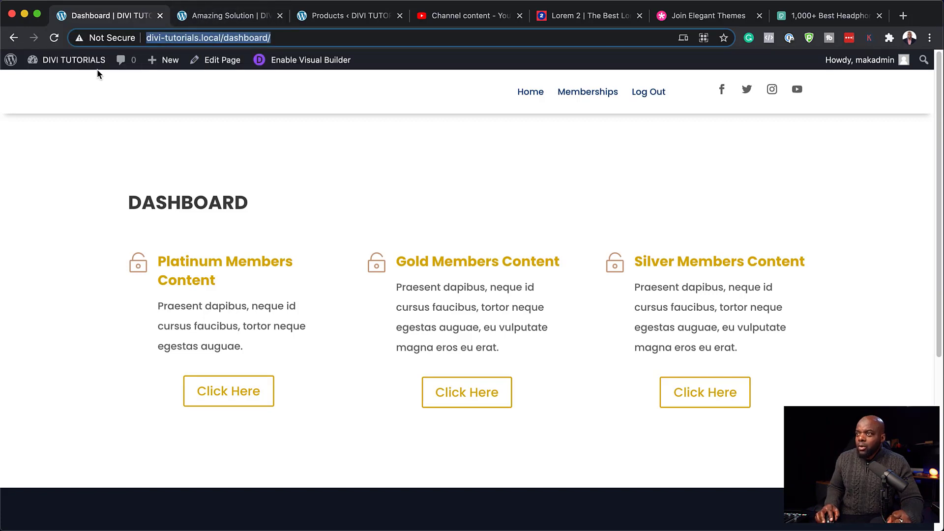
Step: From the admin dashboard, go to WishList Member Setup and edit the Gold level
{"action": "mouse_move", "coordinate": [90, 64]}
{"action": "left_click", "coordinate": [56, 84]}
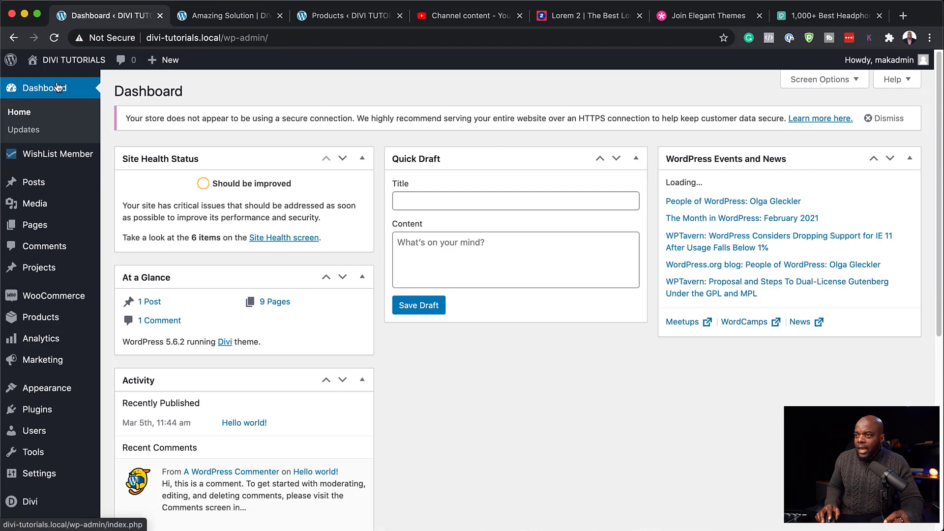
{"action": "mouse_move", "coordinate": [75, 163]}
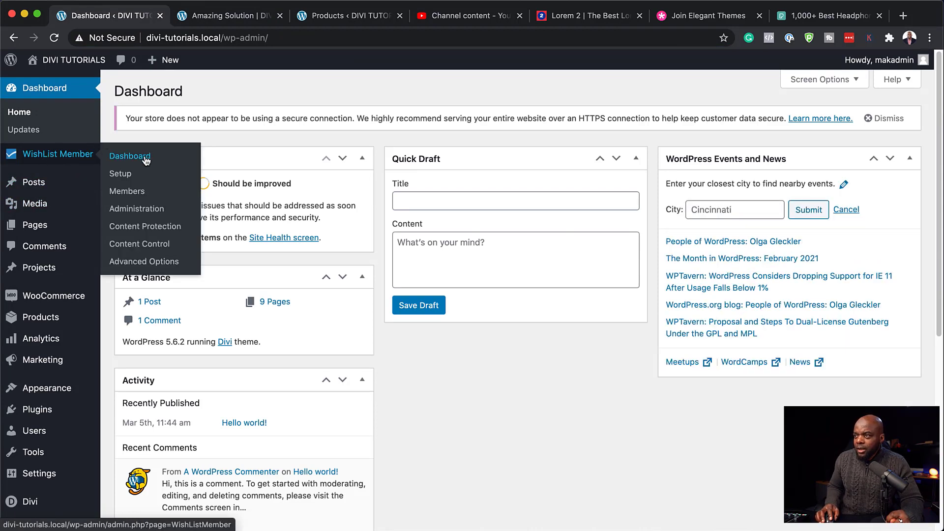
{"action": "left_click", "coordinate": [124, 175]}
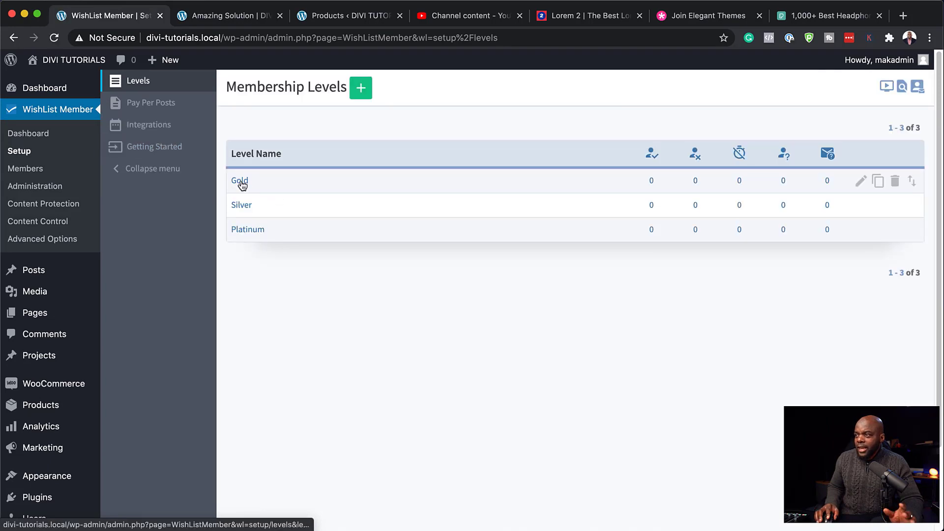
{"action": "left_click", "coordinate": [861, 183]}
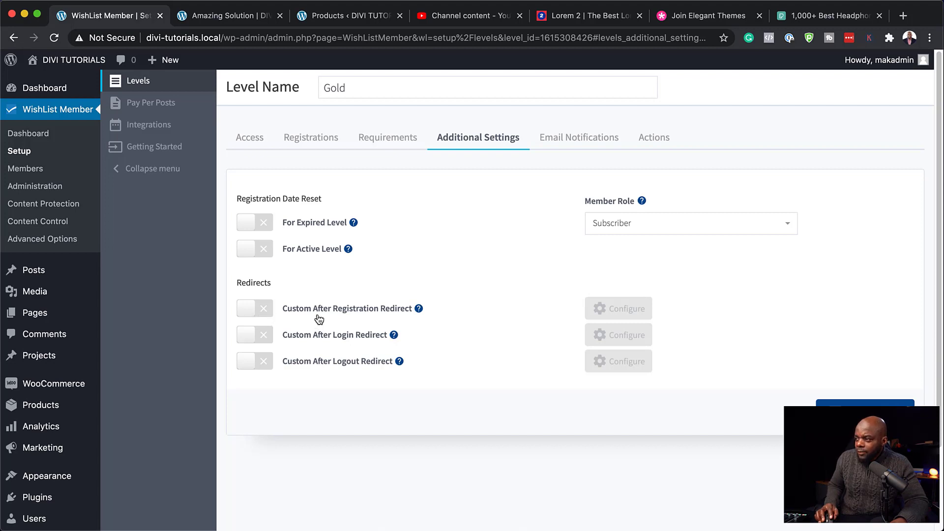
Step: Enable both custom redirects and point the after-registration redirect to the pasted dashboard URL
{"action": "left_click", "coordinate": [266, 310]}
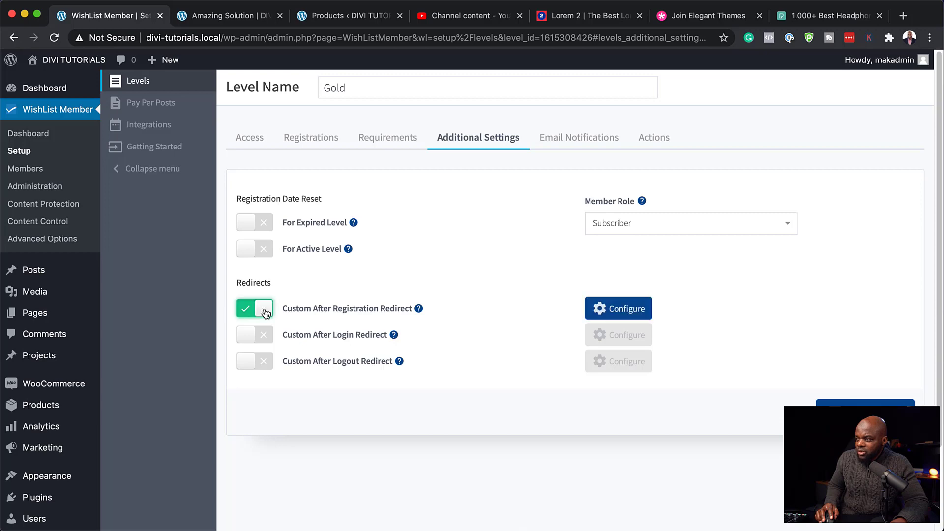
{"action": "left_click", "coordinate": [265, 336]}
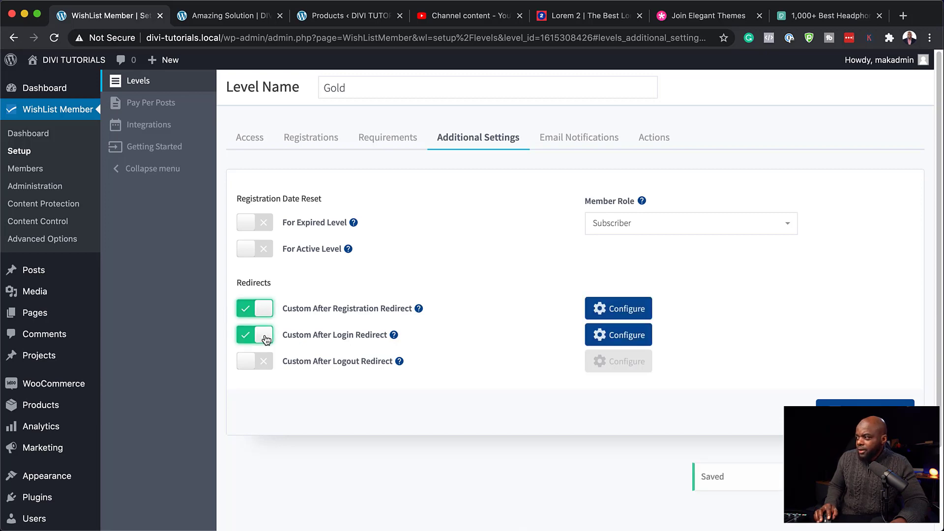
{"action": "left_click", "coordinate": [601, 308]}
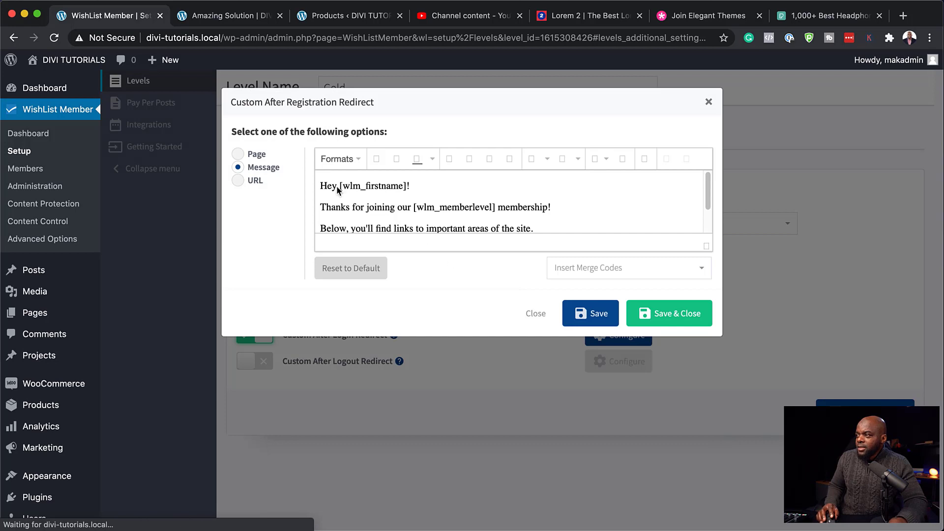
{"action": "left_click", "coordinate": [240, 180]}
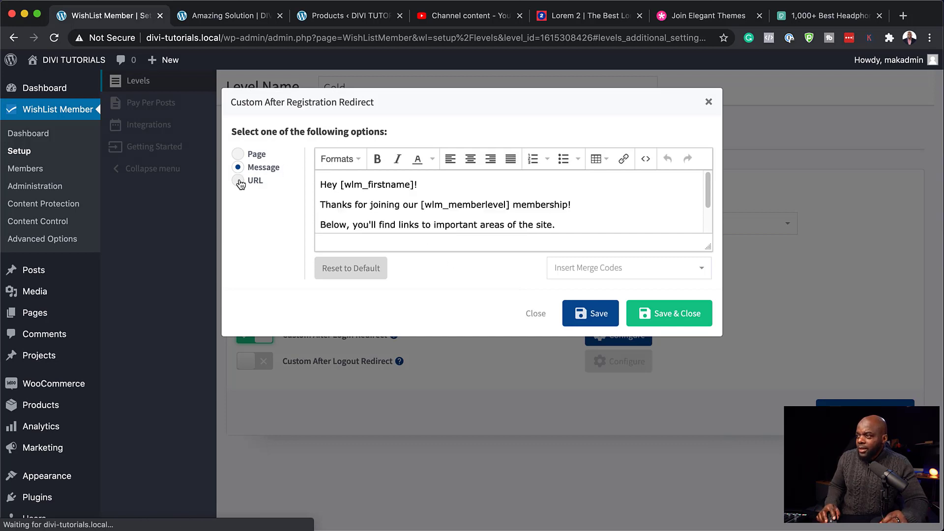
{"action": "left_click", "coordinate": [374, 161]}
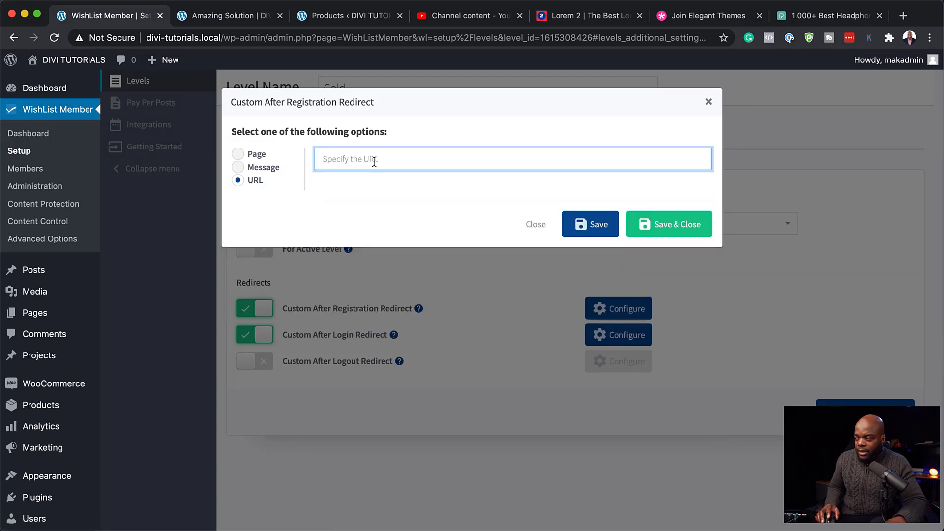
{"action": "key", "text": "super+v"}
{"action": "left_click", "coordinate": [666, 227]}
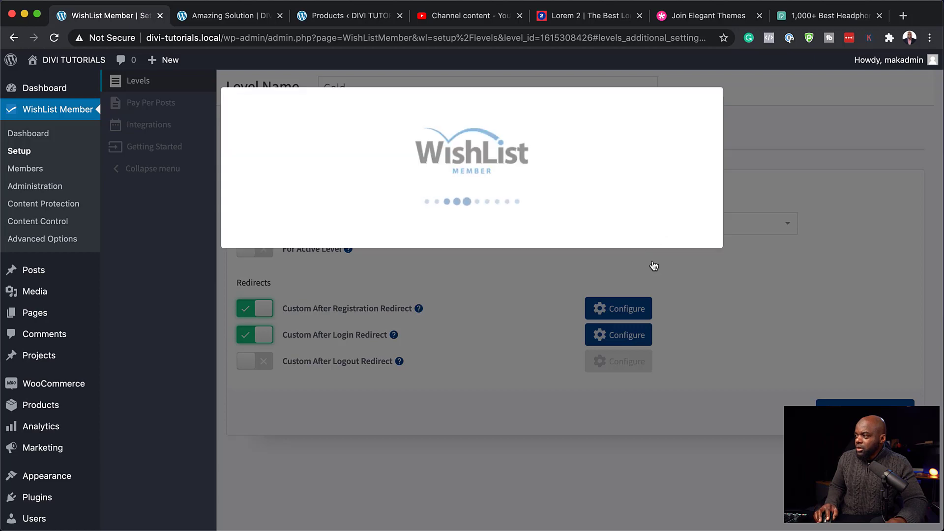
Step: Point the after-login redirect to the same dashboard URL and save the Gold level
{"action": "left_click", "coordinate": [603, 339]}
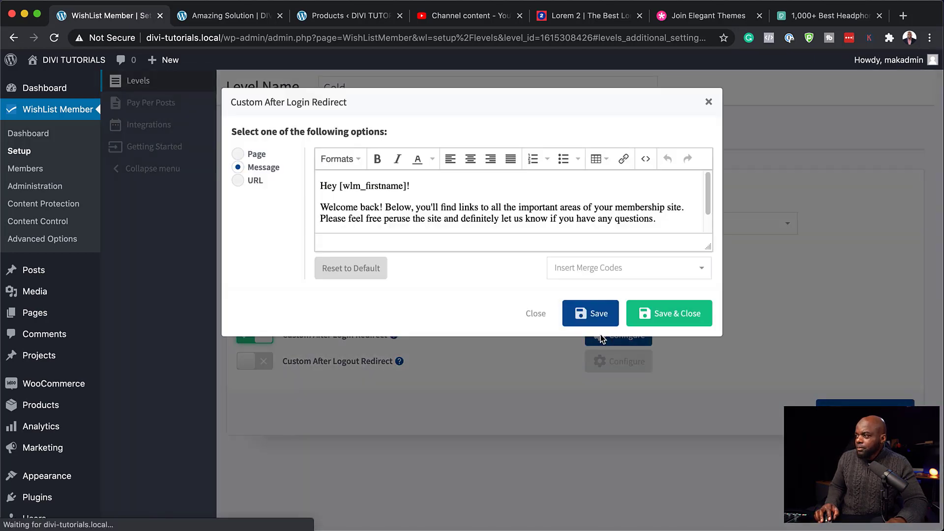
{"action": "left_click", "coordinate": [238, 181]}
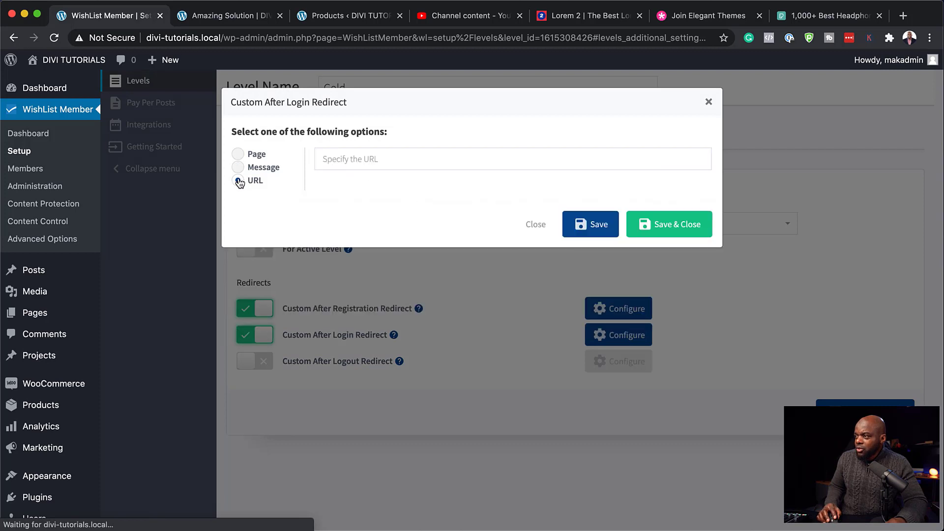
{"action": "left_click", "coordinate": [398, 156]}
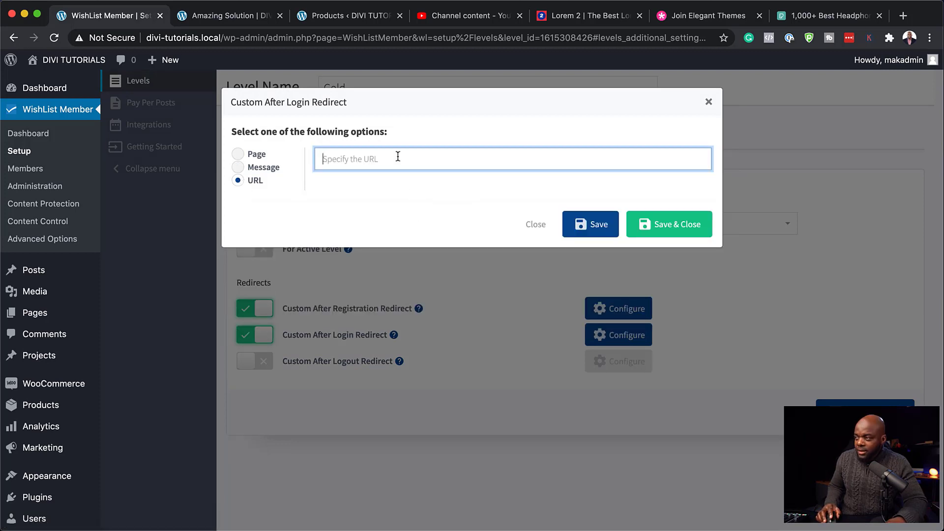
{"action": "type", "text": "http://divi-tutorials.local/dashboard/"}
{"action": "left_click", "coordinate": [687, 226]}
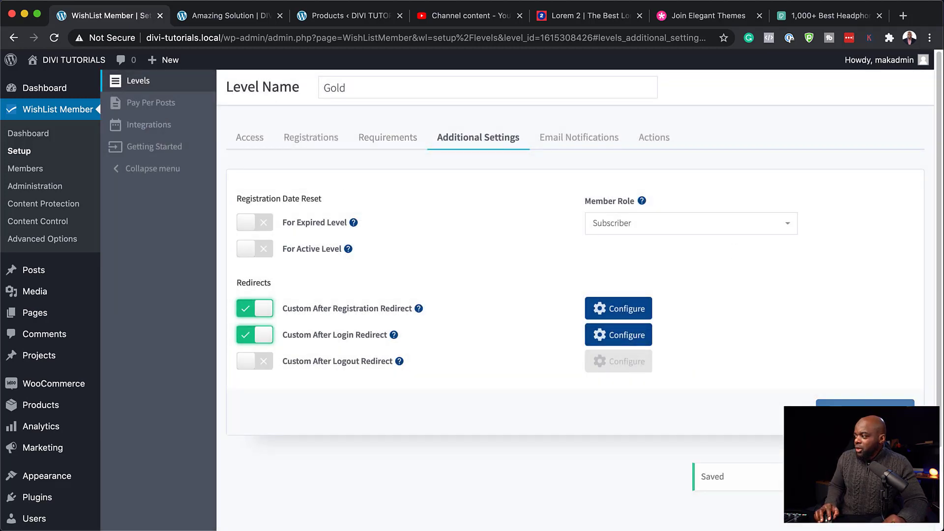
{"action": "left_click", "coordinate": [836, 402]}
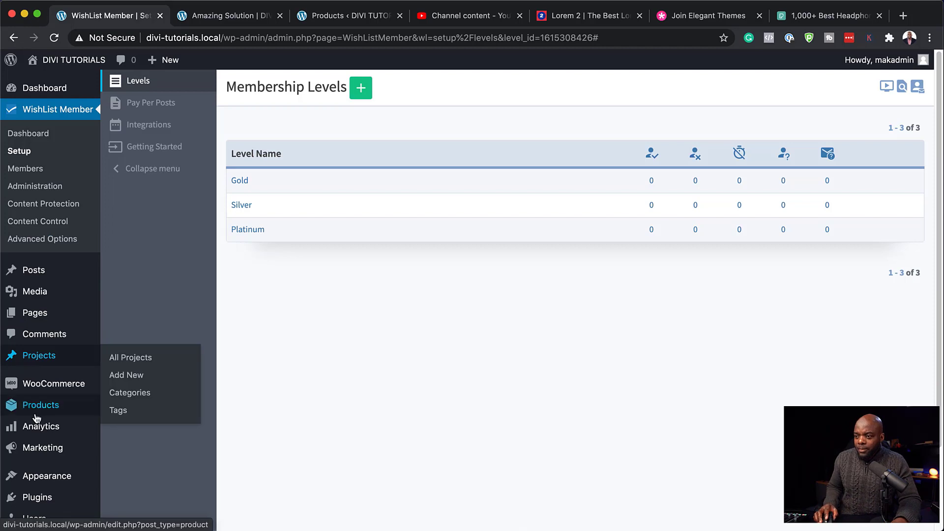
Step: Add the Dashboard page to the primary menu between Memberships and Login
{"action": "scroll", "coordinate": [49, 428], "scroll_direction": "down", "scroll_amount": 1}
{"action": "mouse_move", "coordinate": [68, 450]}
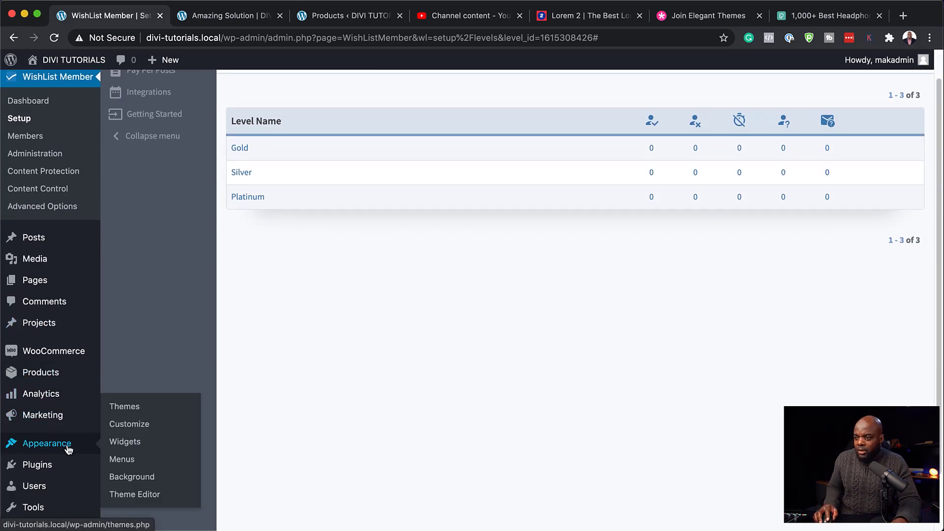
{"action": "left_click", "coordinate": [124, 459]}
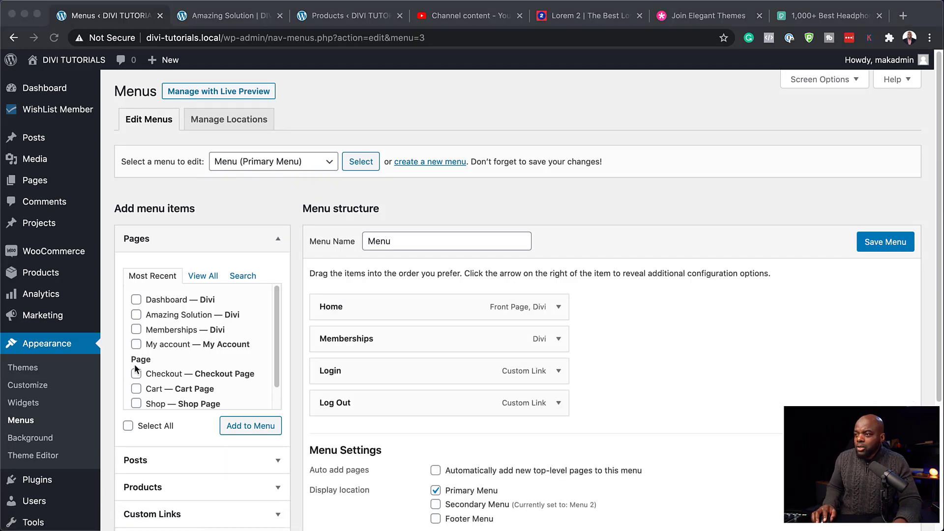
{"action": "left_click", "coordinate": [137, 299]}
{"action": "left_click", "coordinate": [137, 299]}
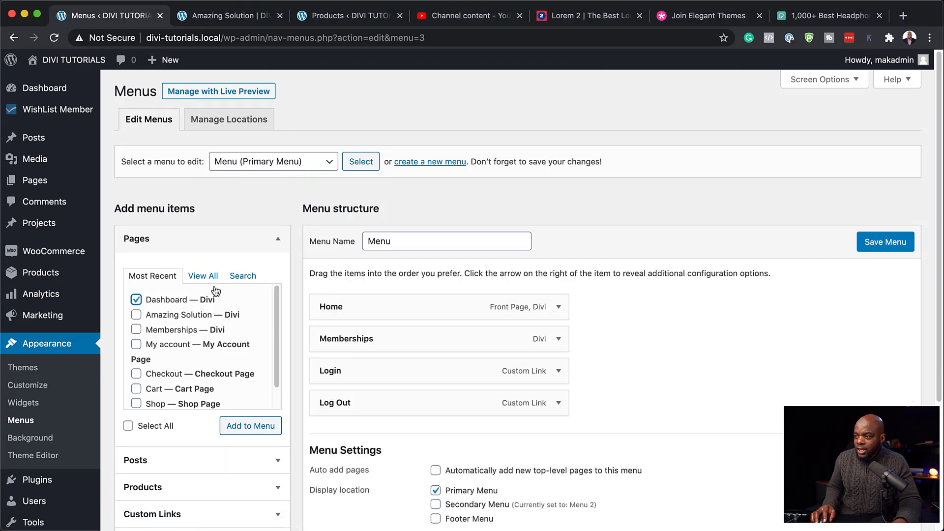
{"action": "left_click", "coordinate": [261, 428]}
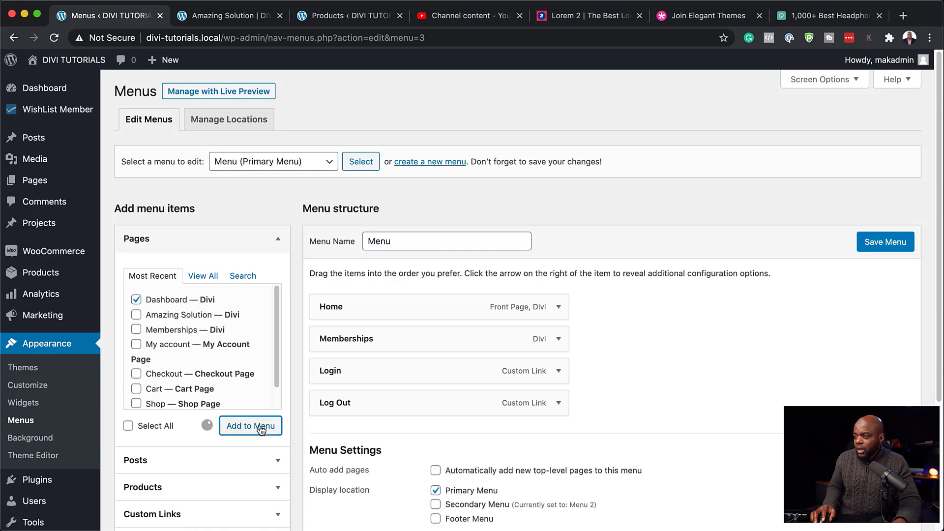
{"action": "left_click_drag", "start_coordinate": [425, 445], "coordinate": [429, 374]}
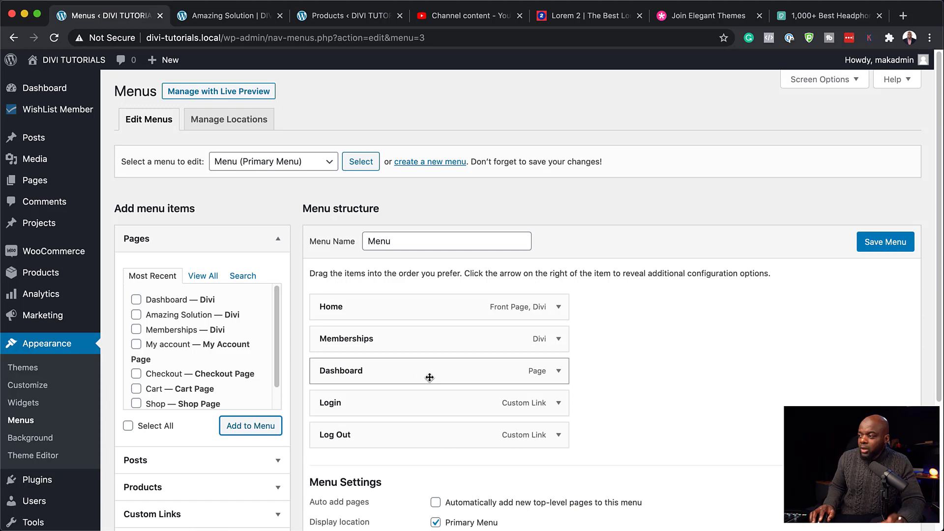
Step: Show the Dashboard menu item only to logged-in users and save the menu
{"action": "left_click", "coordinate": [560, 372]}
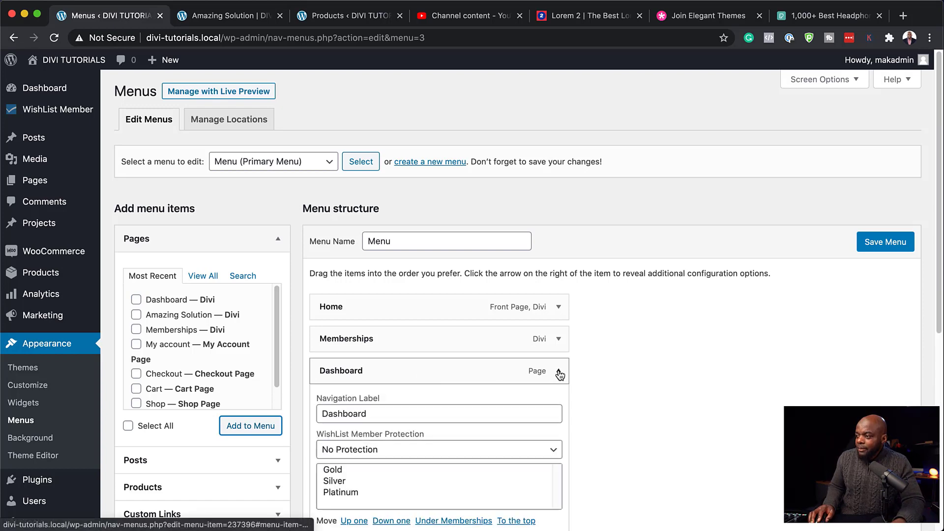
{"action": "scroll", "coordinate": [534, 381], "scroll_direction": "down", "scroll_amount": 3}
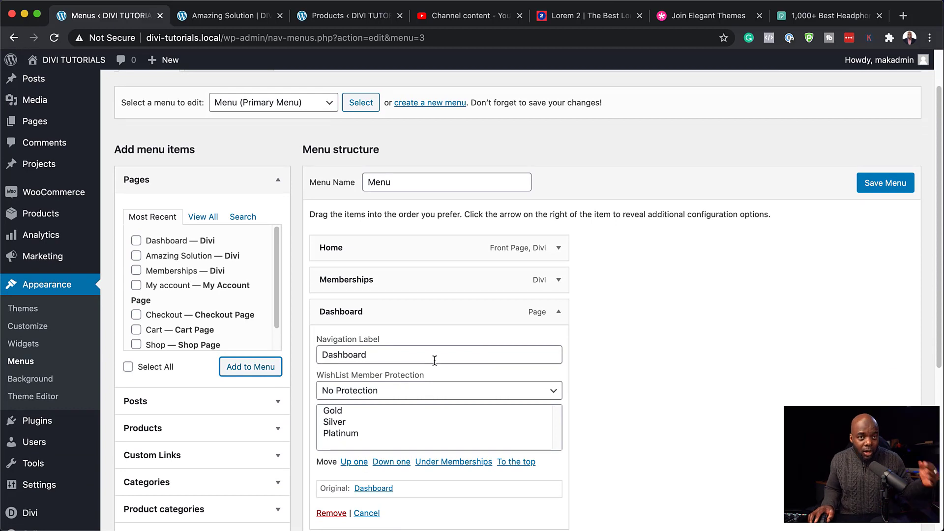
{"action": "scroll", "coordinate": [435, 359], "scroll_direction": "down", "scroll_amount": 2}
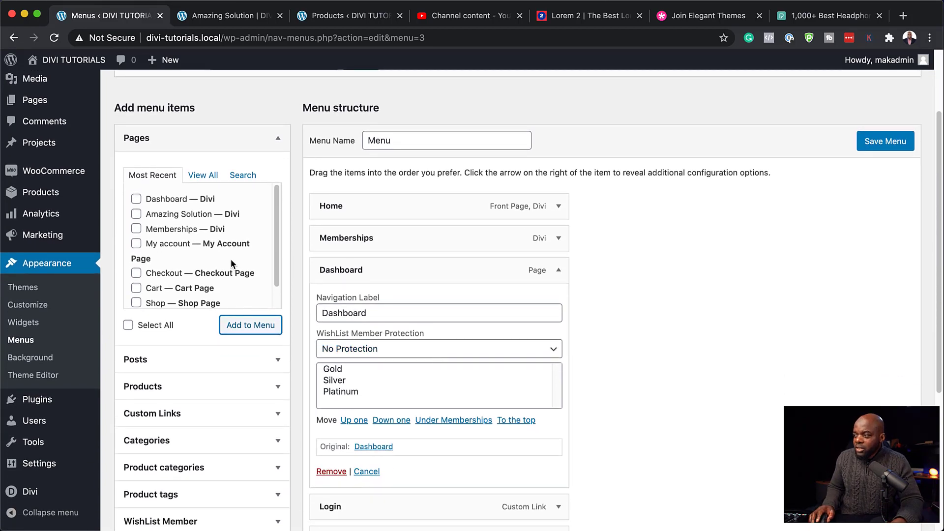
{"action": "scroll", "coordinate": [435, 375], "scroll_direction": "down", "scroll_amount": 1}
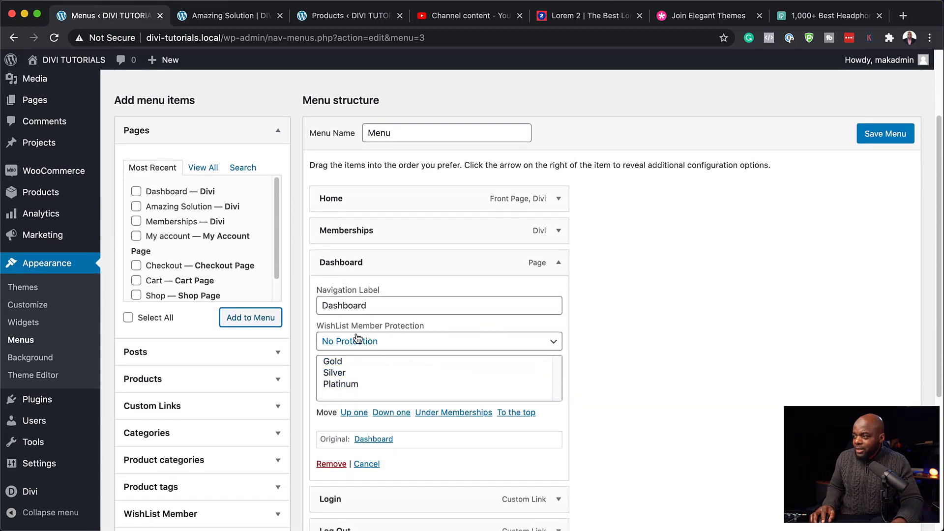
{"action": "left_click", "coordinate": [403, 343]}
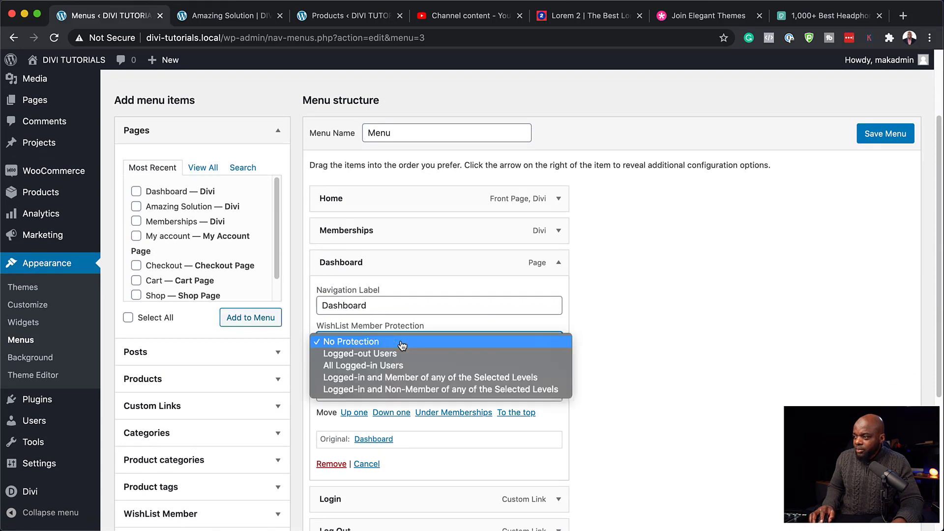
{"action": "left_click", "coordinate": [411, 367]}
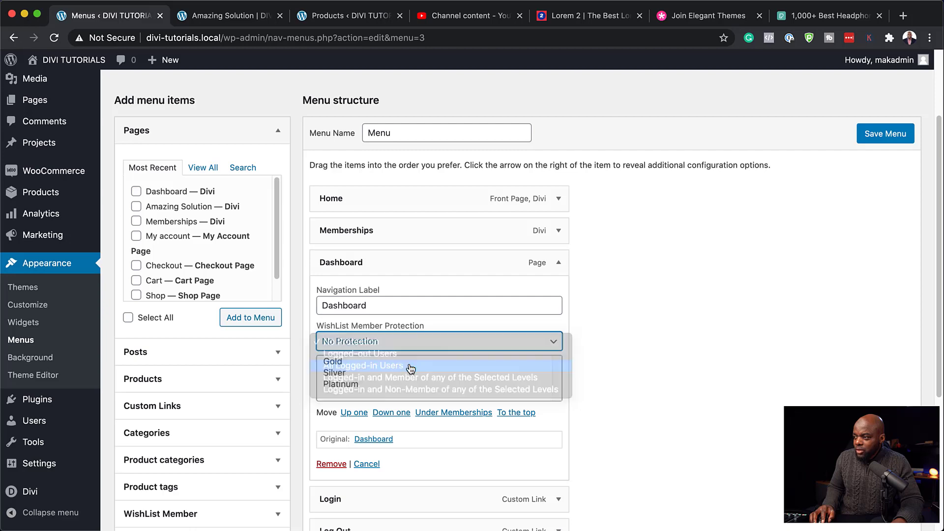
{"action": "left_click", "coordinate": [887, 141]}
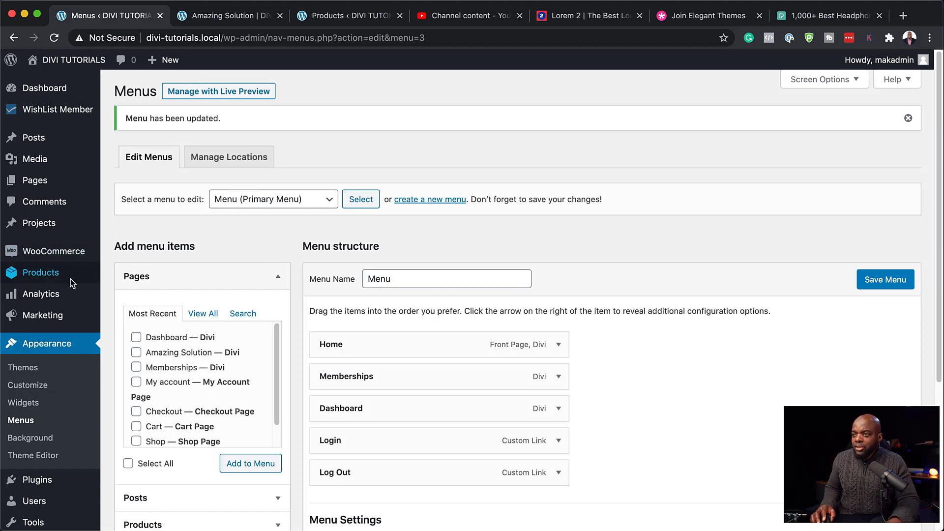
{"action": "mouse_move", "coordinate": [70, 265]}
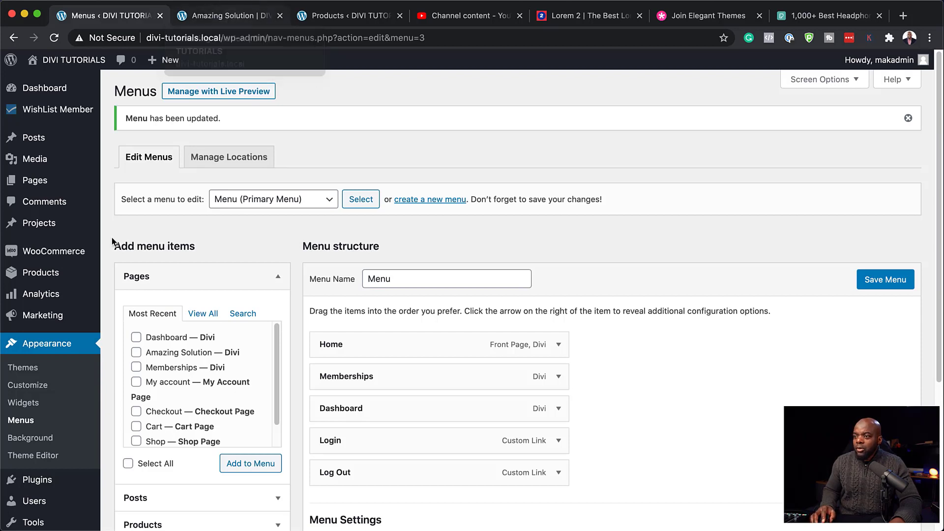
Step: Open Divi Theme Builder and edit the default template's Global Header layout
{"action": "scroll", "coordinate": [65, 437], "scroll_direction": "down", "scroll_amount": 5}
{"action": "mouse_move", "coordinate": [27, 494]}
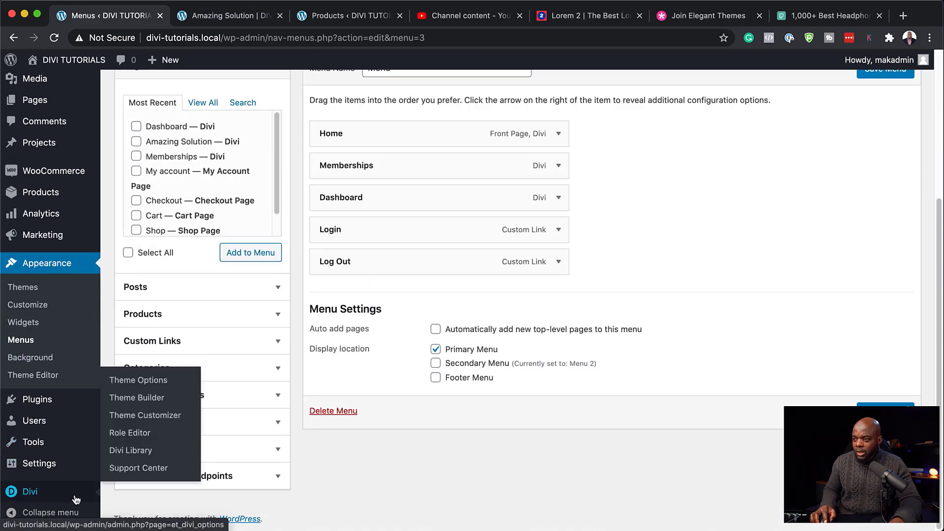
{"action": "left_click", "coordinate": [130, 397]}
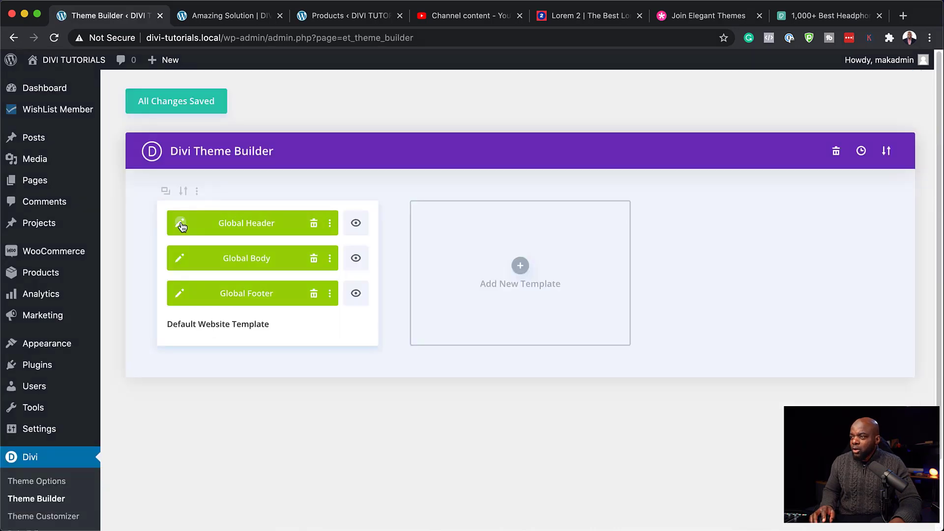
{"action": "left_click", "coordinate": [180, 225]}
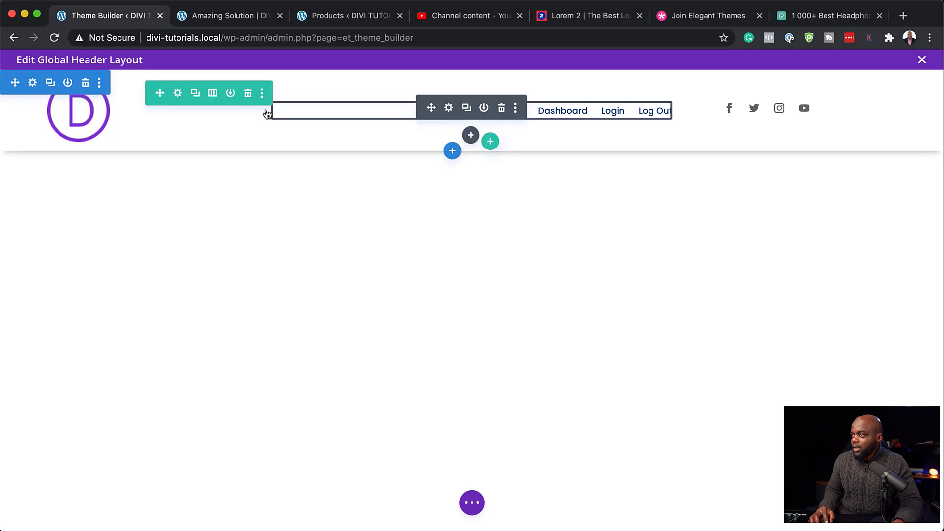
Step: Add a one-column header row with a Menu module displaying Menu 2
{"action": "left_click", "coordinate": [491, 142]}
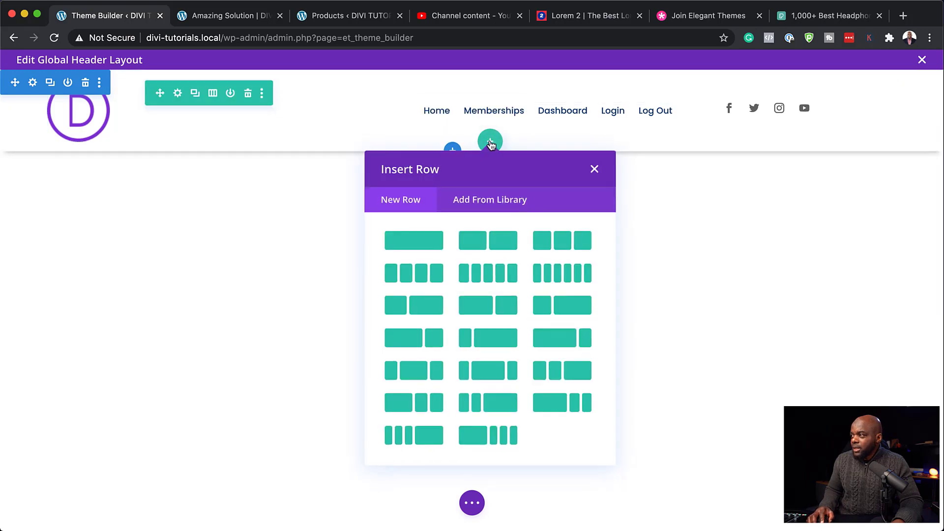
{"action": "left_click", "coordinate": [416, 247]}
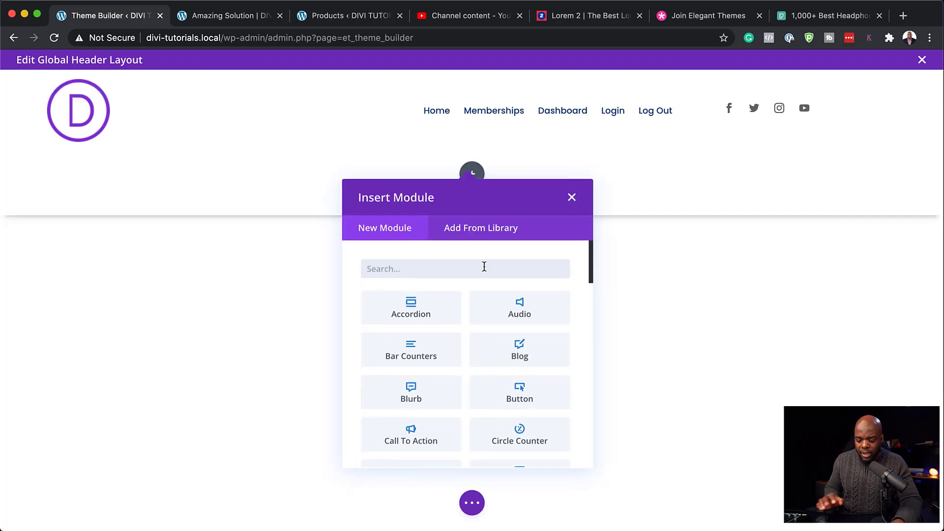
{"action": "type", "text": "men"}
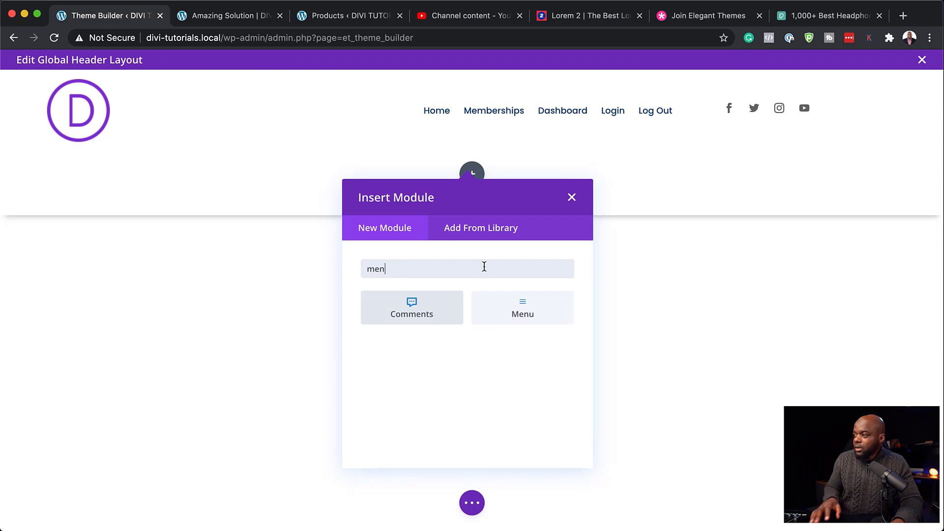
{"action": "left_click", "coordinate": [523, 307]}
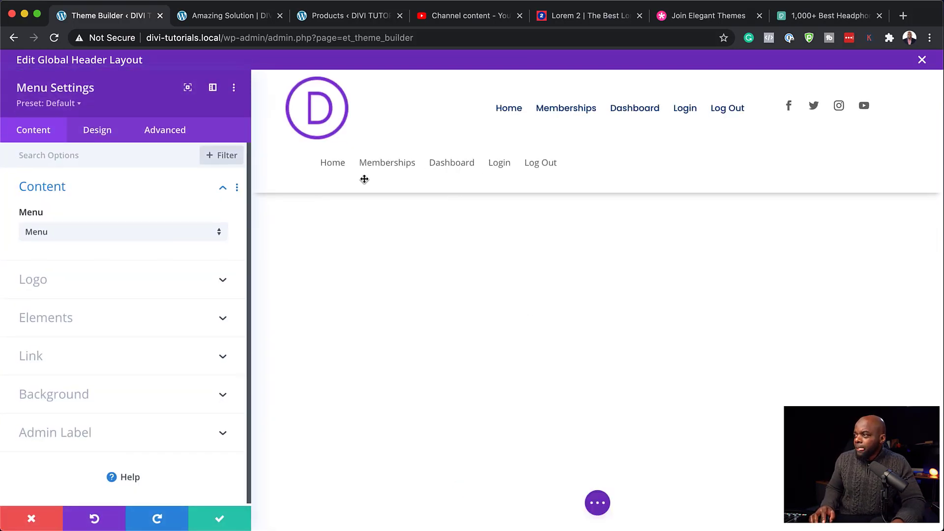
{"action": "left_click", "coordinate": [172, 232]}
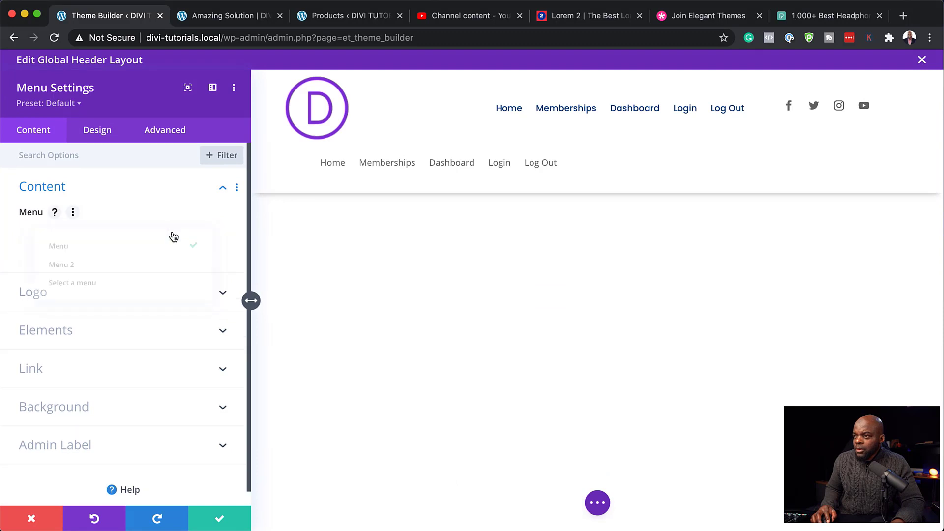
{"action": "left_click", "coordinate": [172, 265]}
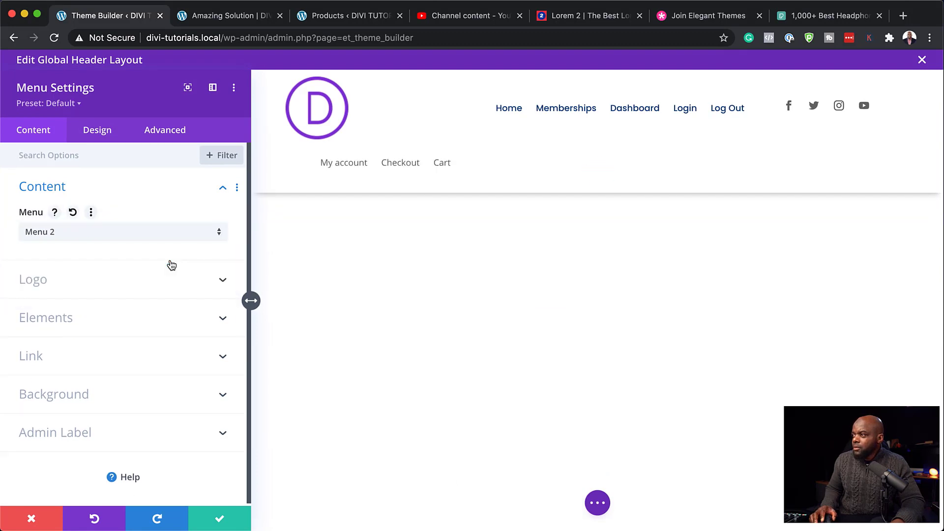
Step: Style the secondary menu text in the Poppins font and uppercase
{"action": "left_click", "coordinate": [94, 138]}
{"action": "left_click", "coordinate": [91, 190]}
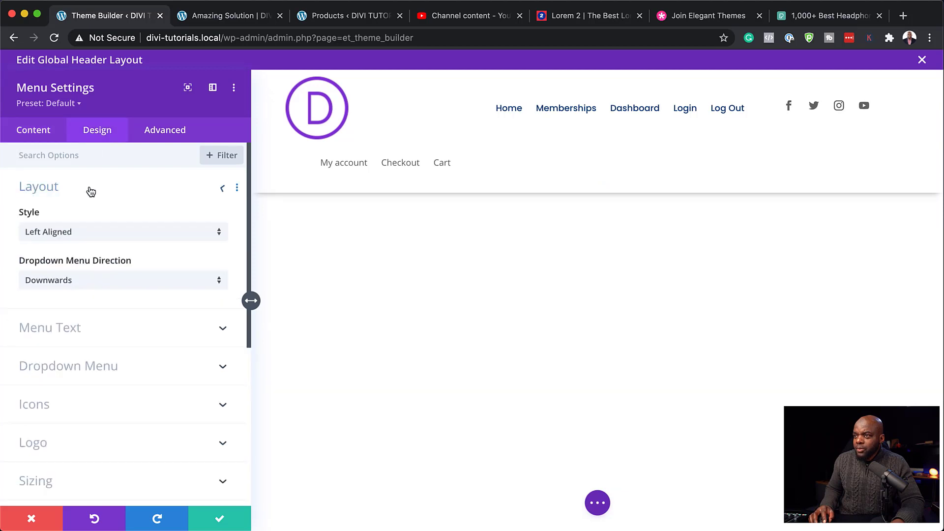
{"action": "left_click", "coordinate": [69, 232]}
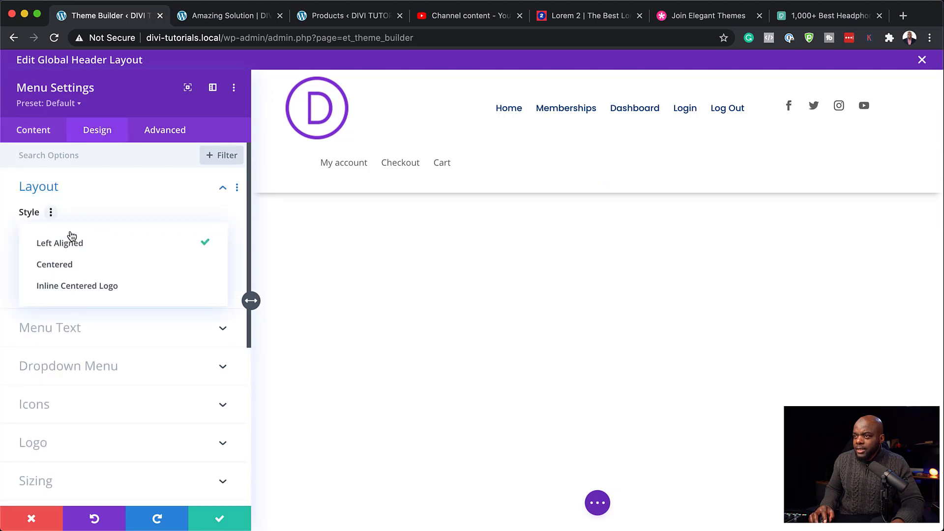
{"action": "left_click", "coordinate": [133, 205]}
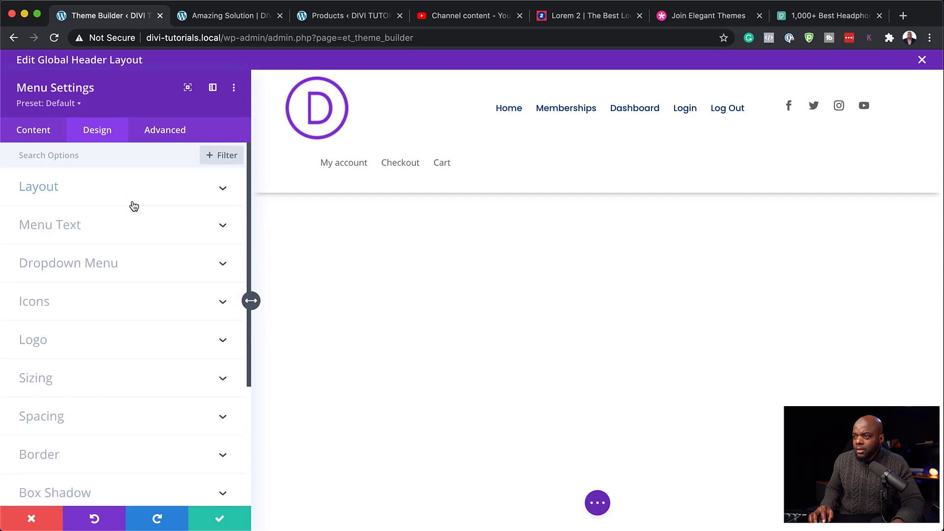
{"action": "left_click", "coordinate": [68, 229]}
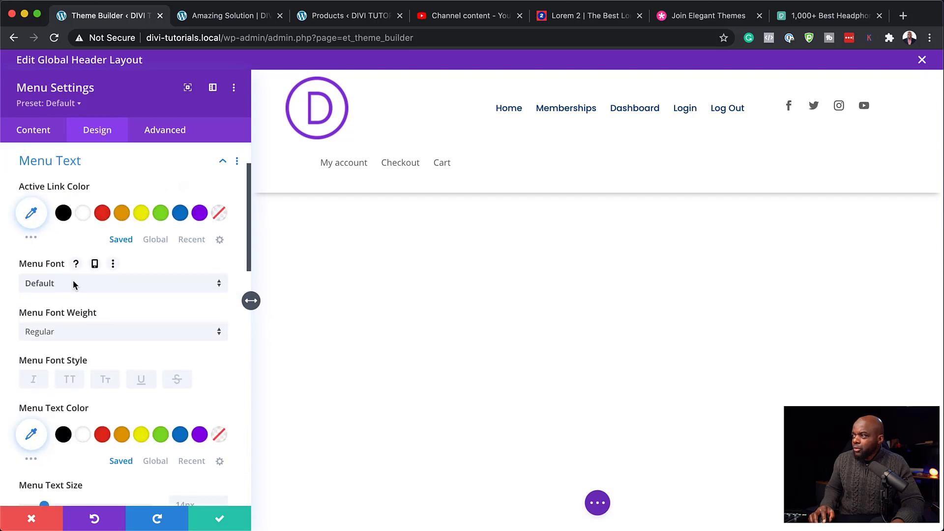
{"action": "left_click", "coordinate": [127, 289]}
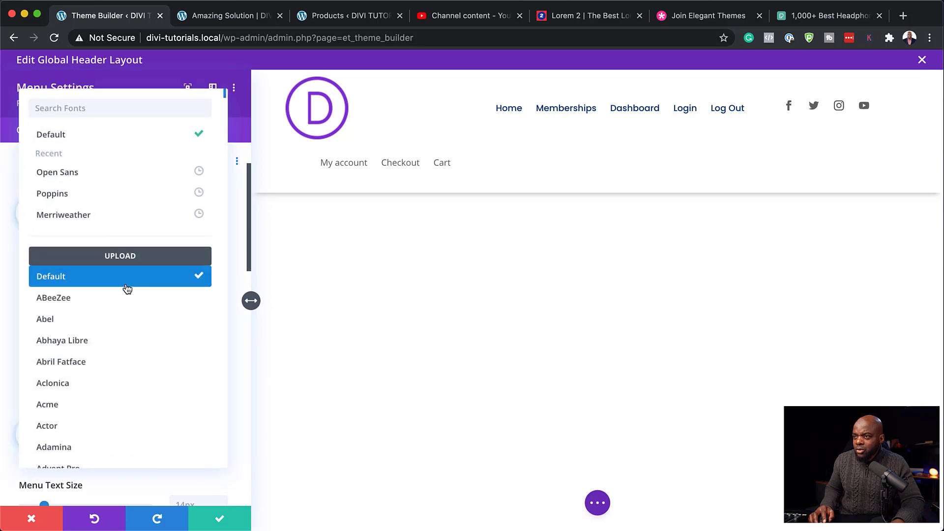
{"action": "left_click", "coordinate": [87, 192]}
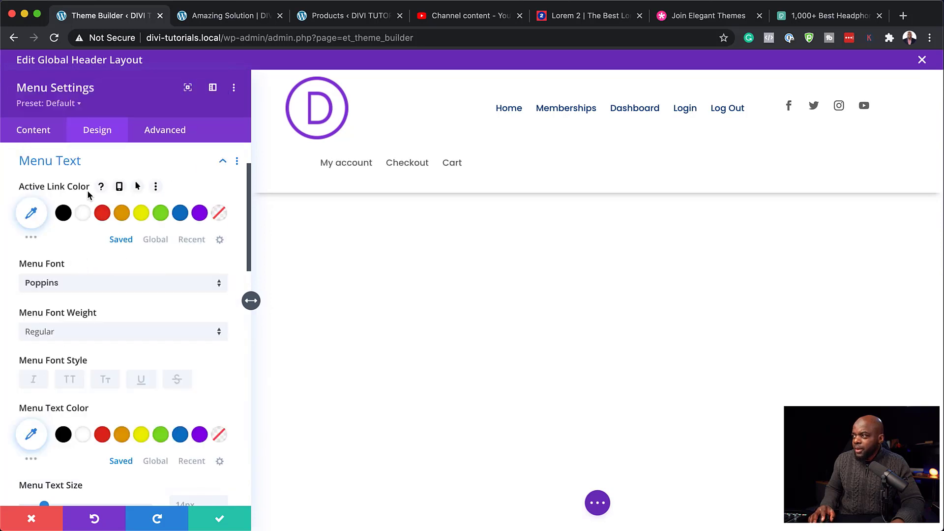
{"action": "left_click", "coordinate": [72, 380]}
{"action": "scroll", "coordinate": [138, 338], "scroll_direction": "down", "scroll_amount": 3}
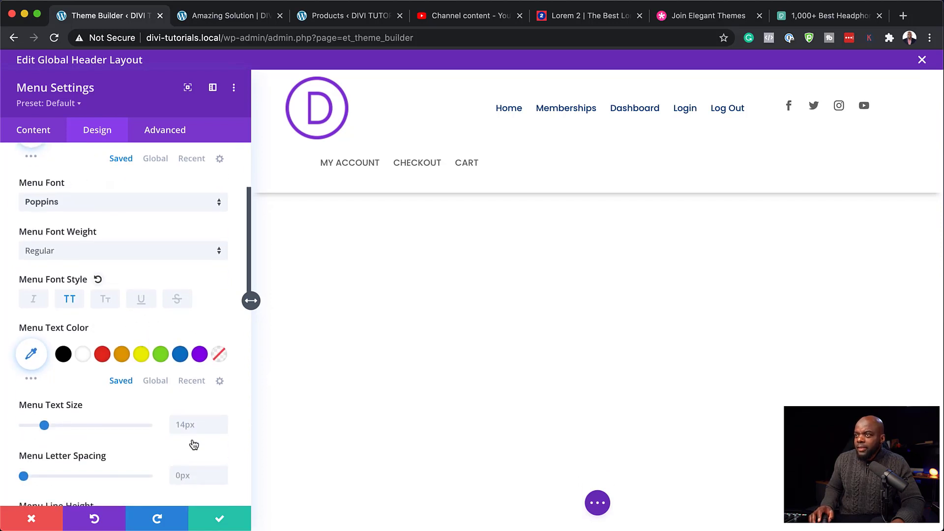
{"action": "scroll", "coordinate": [148, 433], "scroll_direction": "up", "scroll_amount": 5}
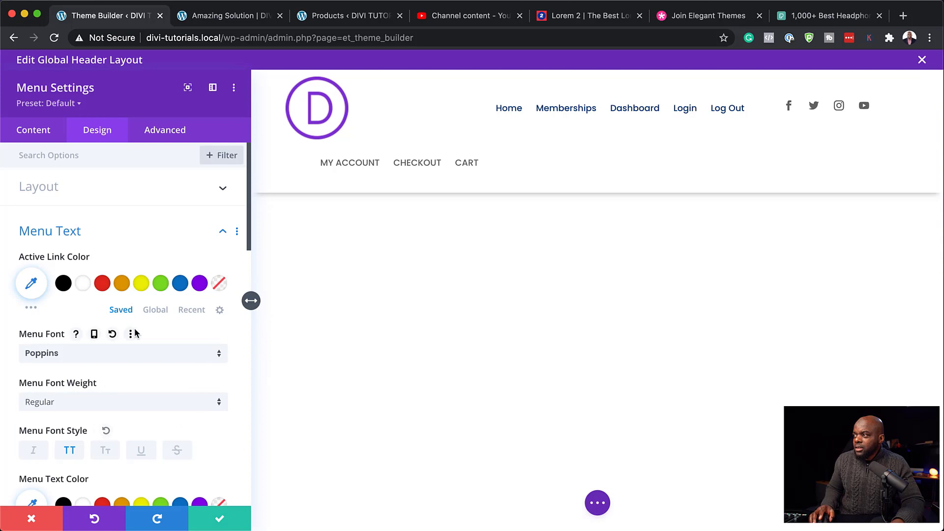
Step: Set the menu's layout style to Centered and save the module settings
{"action": "left_click", "coordinate": [89, 191]}
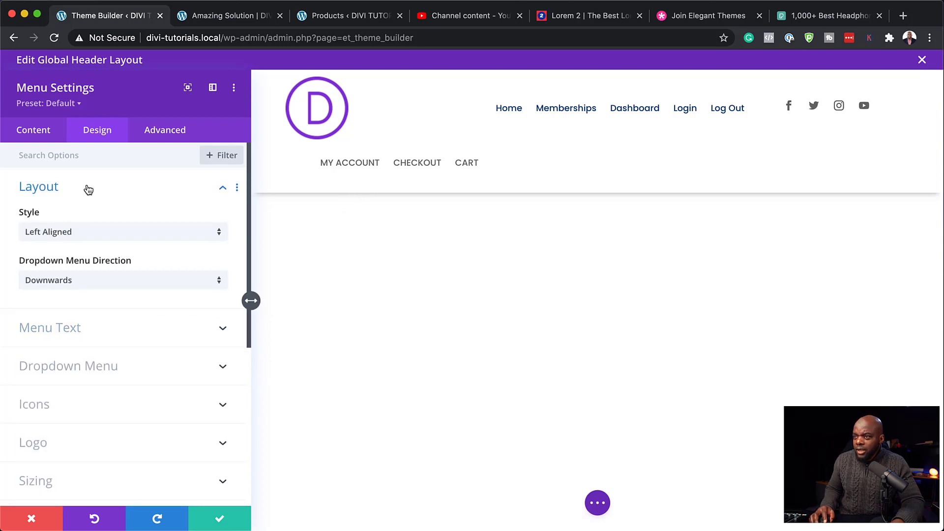
{"action": "left_click", "coordinate": [84, 236]}
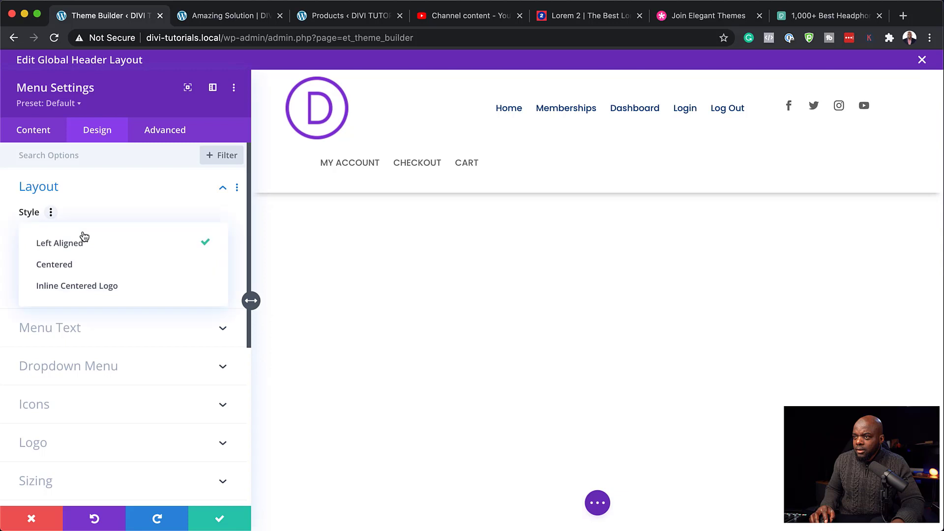
{"action": "left_click", "coordinate": [72, 266]}
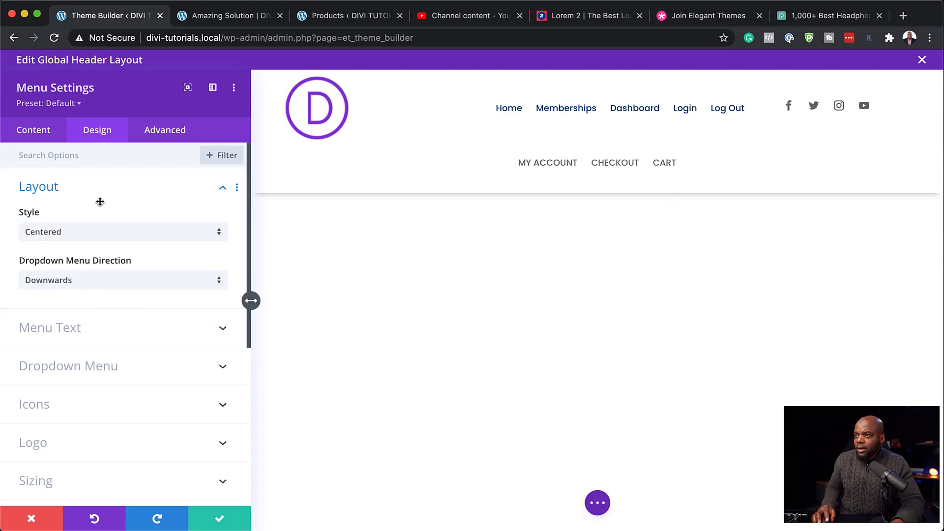
{"action": "left_click", "coordinate": [219, 519]}
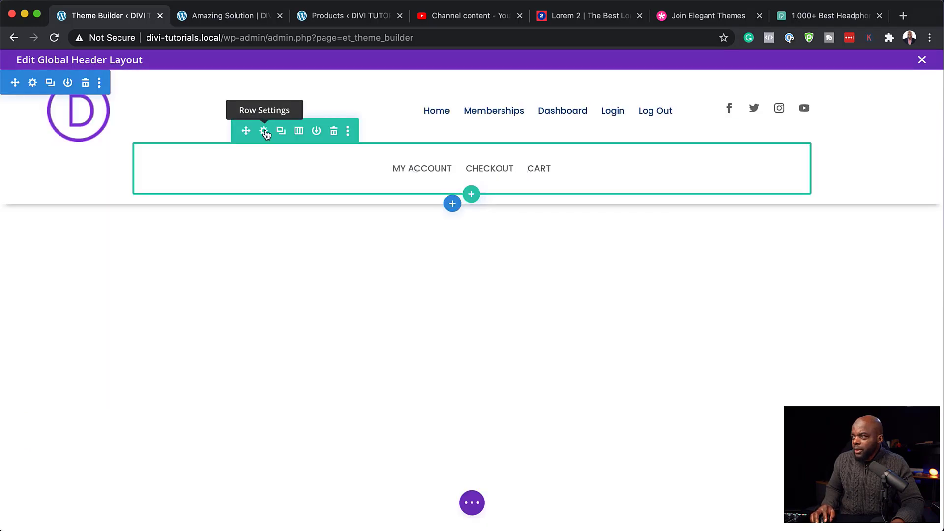
Step: Set the secondary menu row's width and max width to 100%
{"action": "left_click", "coordinate": [264, 132]}
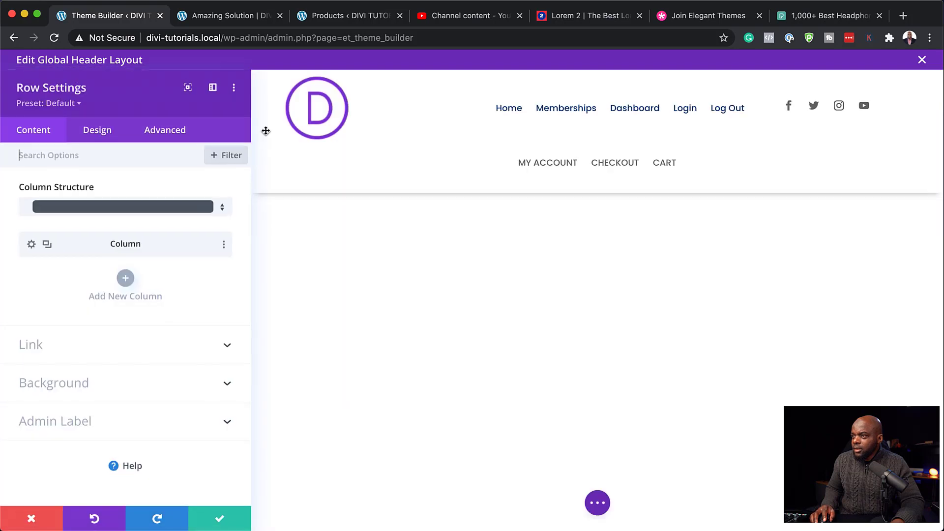
{"action": "left_click", "coordinate": [102, 136]}
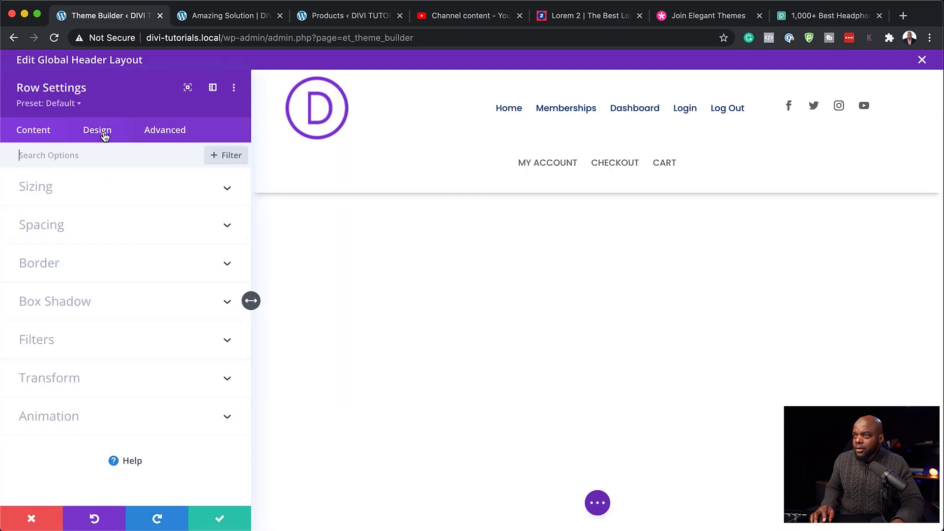
{"action": "left_click", "coordinate": [66, 190]}
{"action": "left_click_drag", "start_coordinate": [131, 336], "coordinate": [176, 336]}
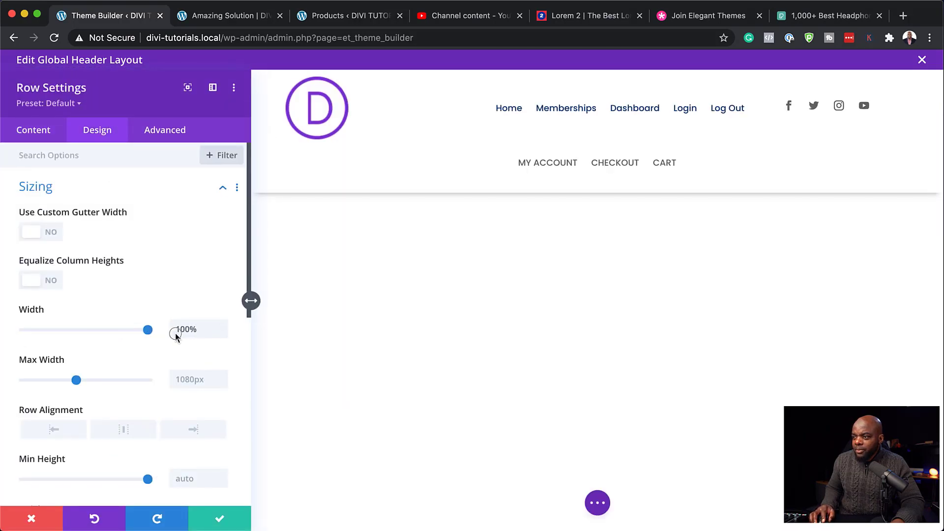
{"action": "left_click", "coordinate": [200, 380]}
{"action": "type", "text": "100"}
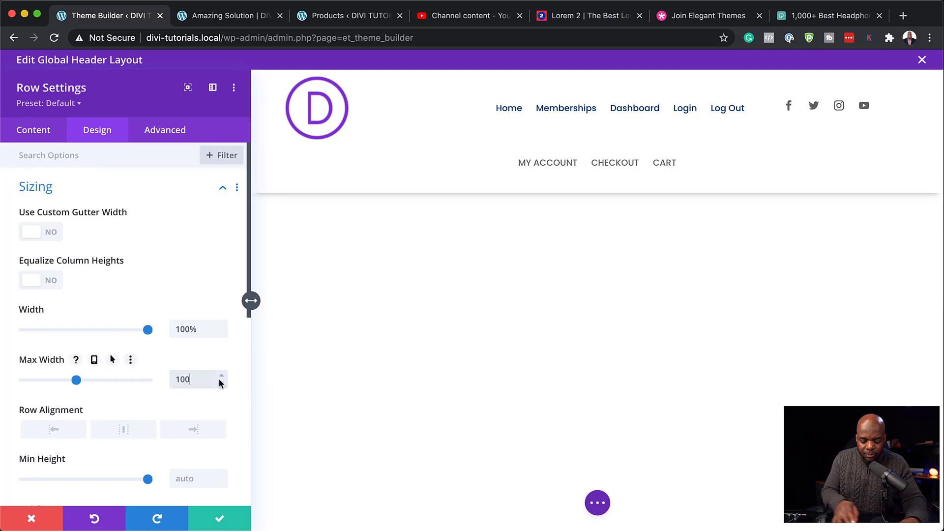
{"action": "type", "text": "%"}
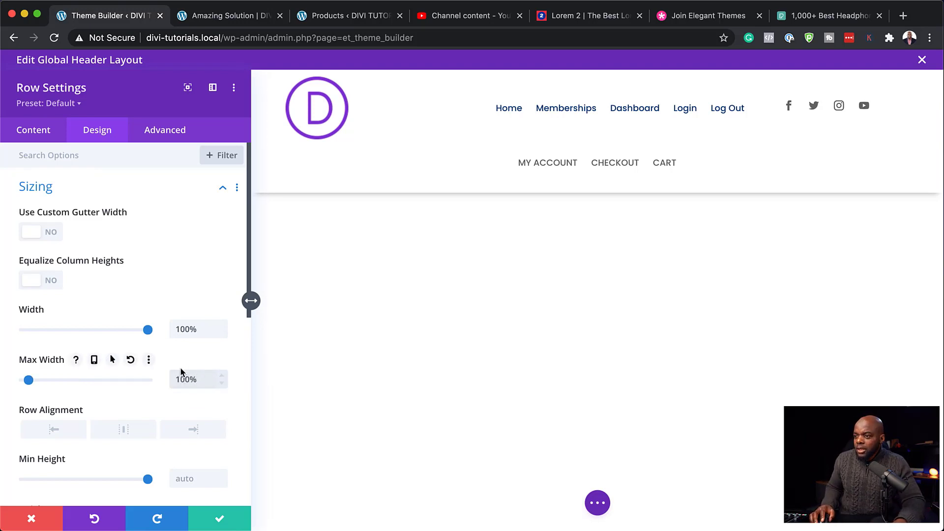
Step: Set the row's top and bottom padding to 0px
{"action": "scroll", "coordinate": [138, 312], "scroll_direction": "down", "scroll_amount": 5}
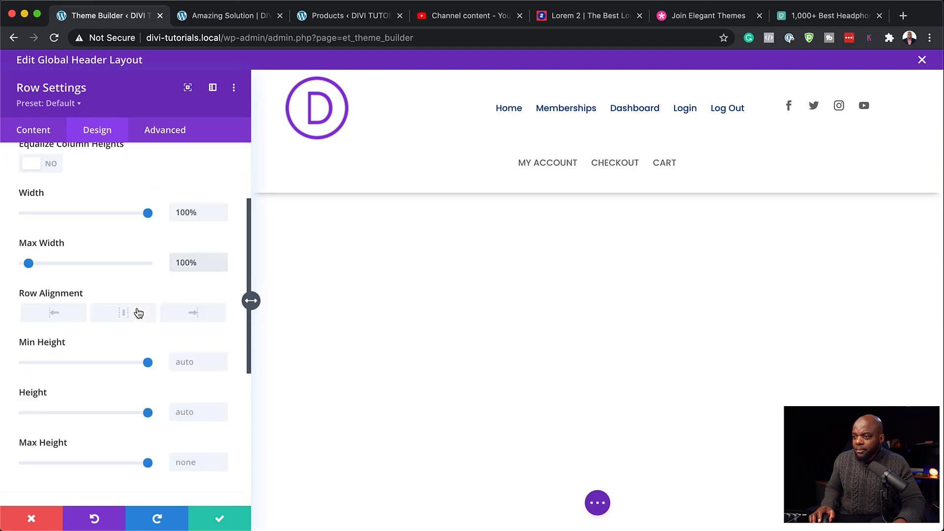
{"action": "scroll", "coordinate": [140, 314], "scroll_direction": "down", "scroll_amount": 2}
{"action": "left_click", "coordinate": [58, 395]}
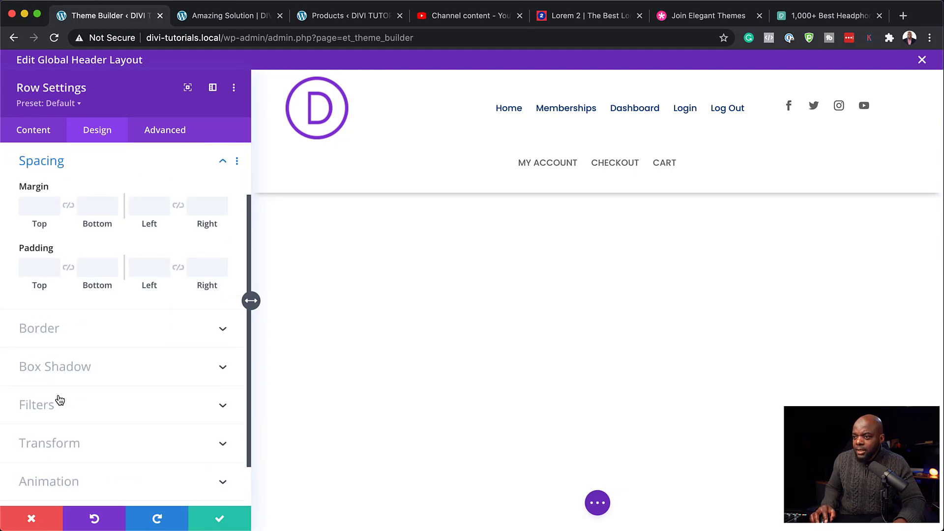
{"action": "left_click", "coordinate": [40, 269]}
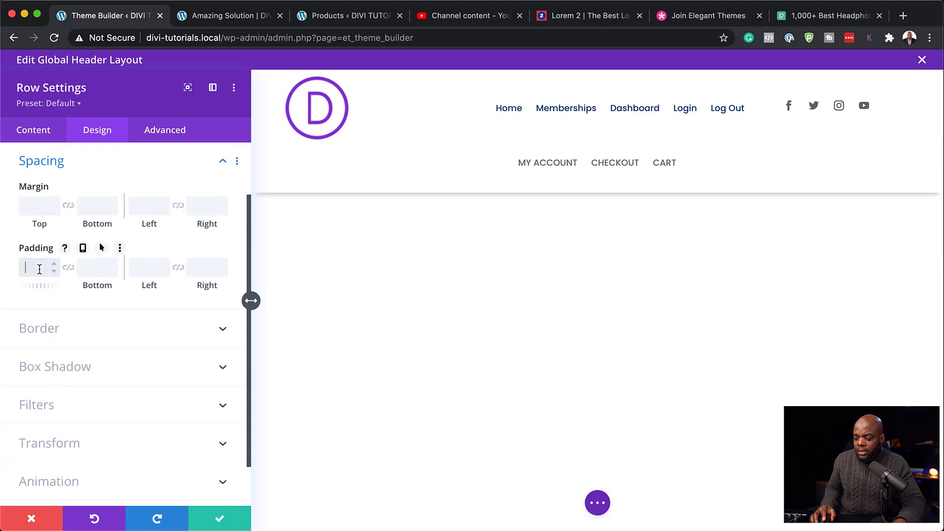
{"action": "type", "text": "0px"}
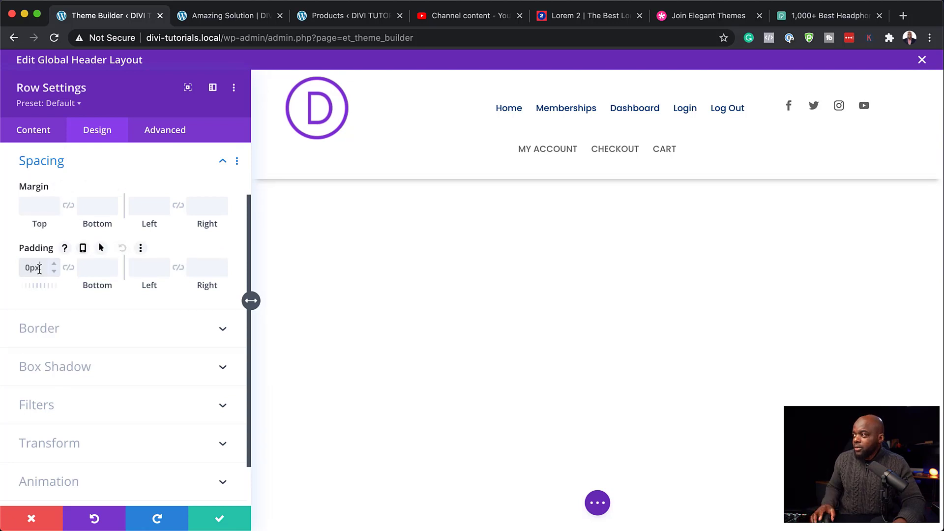
{"action": "left_click", "coordinate": [93, 266]}
{"action": "type", "text": "0px"}
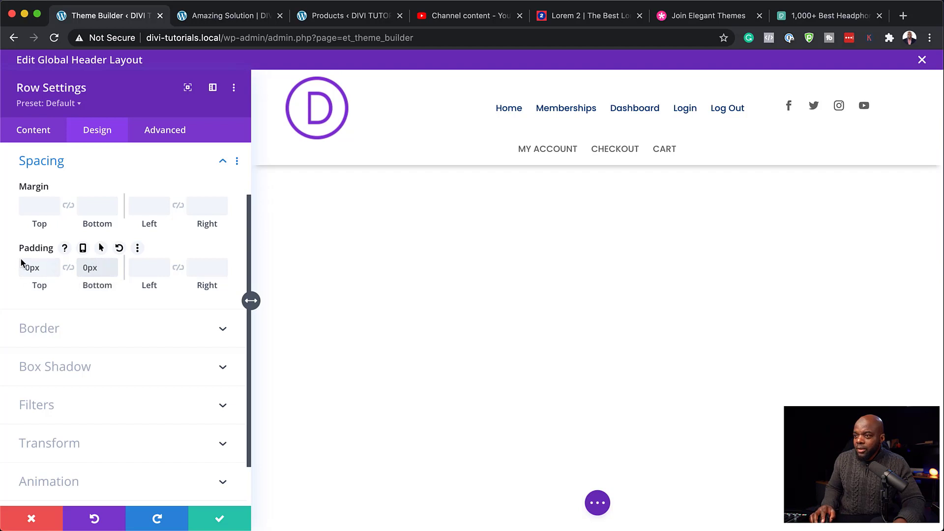
Step: Give the row a tan #c89b7b global-colour background and save the row
{"action": "scroll", "coordinate": [143, 380], "scroll_direction": "down", "scroll_amount": 2}
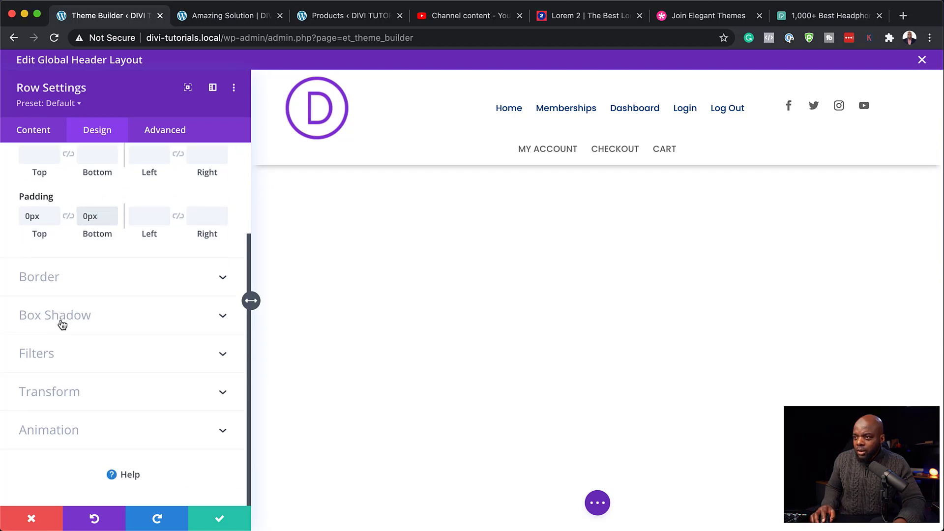
{"action": "left_click", "coordinate": [34, 130]}
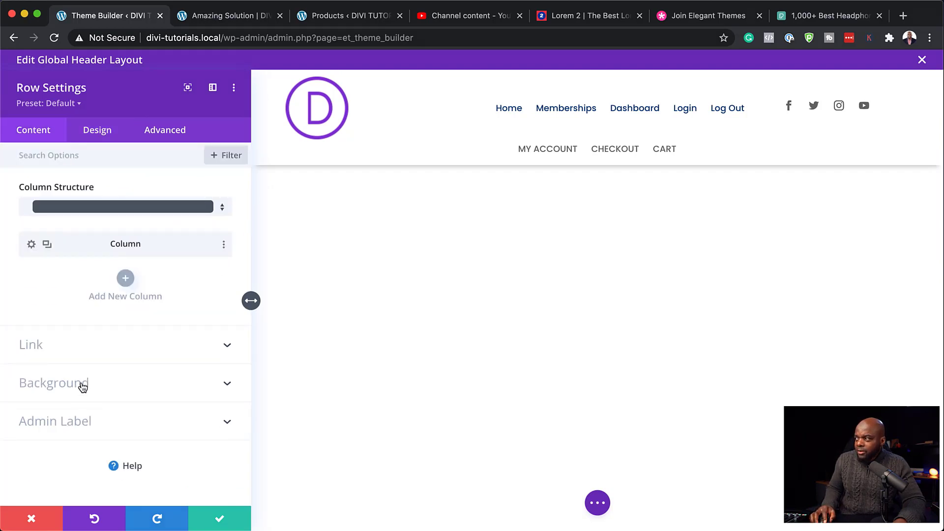
{"action": "left_click", "coordinate": [81, 385]}
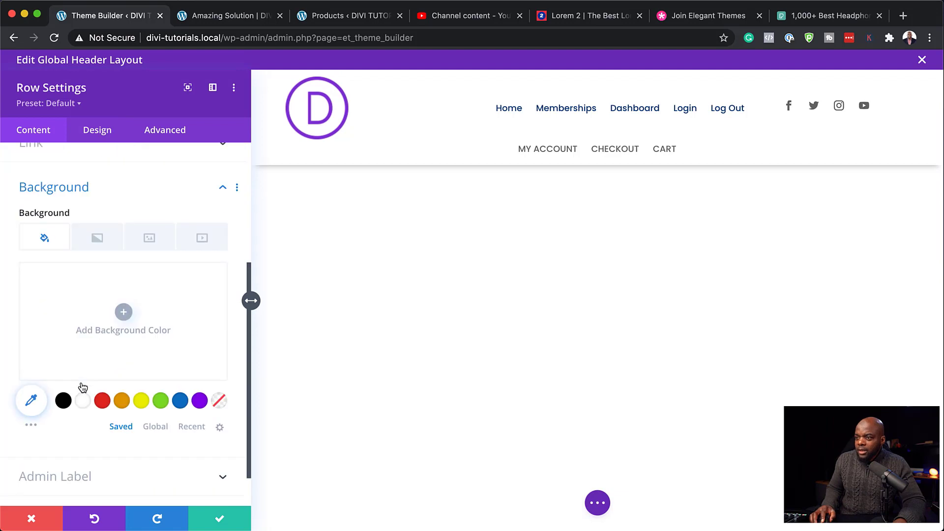
{"action": "left_click", "coordinate": [124, 313]}
{"action": "left_click", "coordinate": [154, 426]}
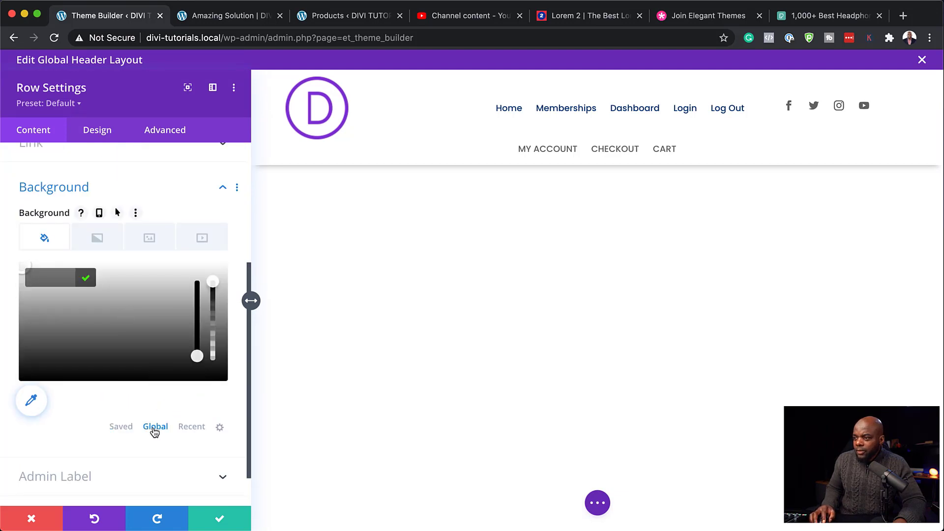
{"action": "left_click", "coordinate": [121, 401]}
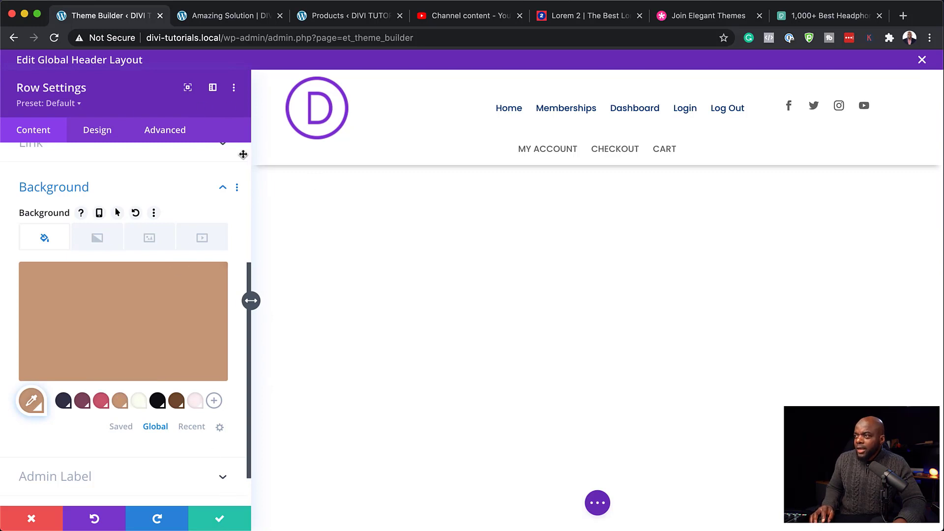
{"action": "left_click", "coordinate": [221, 520]}
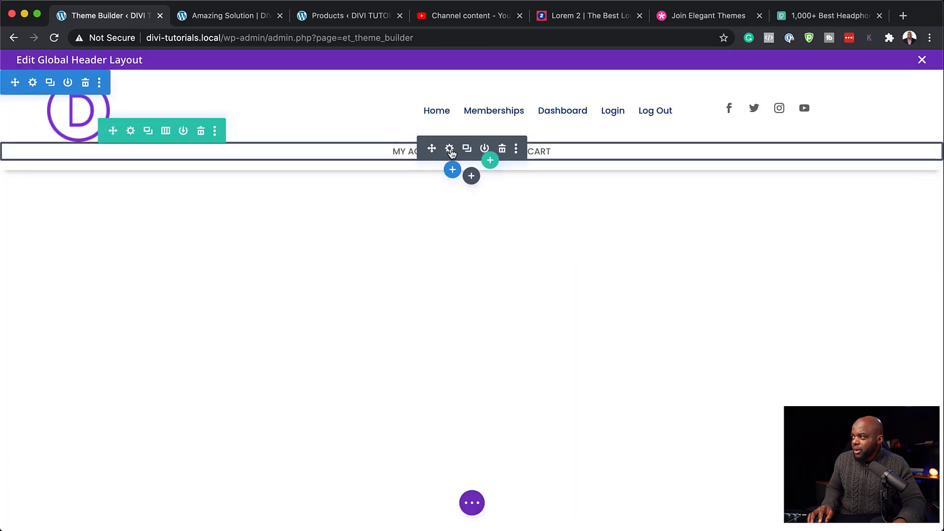
Step: Set the secondary Menu module's background to transparent and save it
{"action": "left_click", "coordinate": [449, 149]}
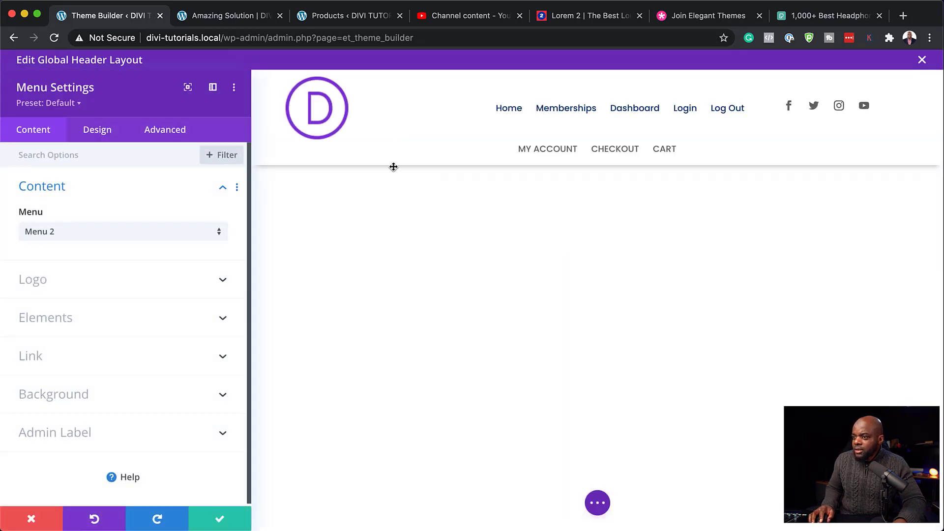
{"action": "left_click", "coordinate": [113, 399]}
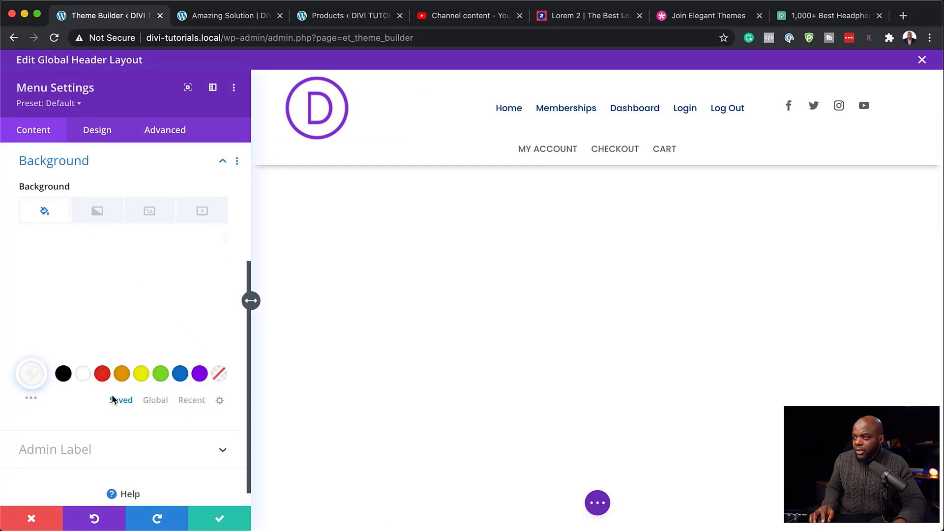
{"action": "left_click", "coordinate": [220, 374]}
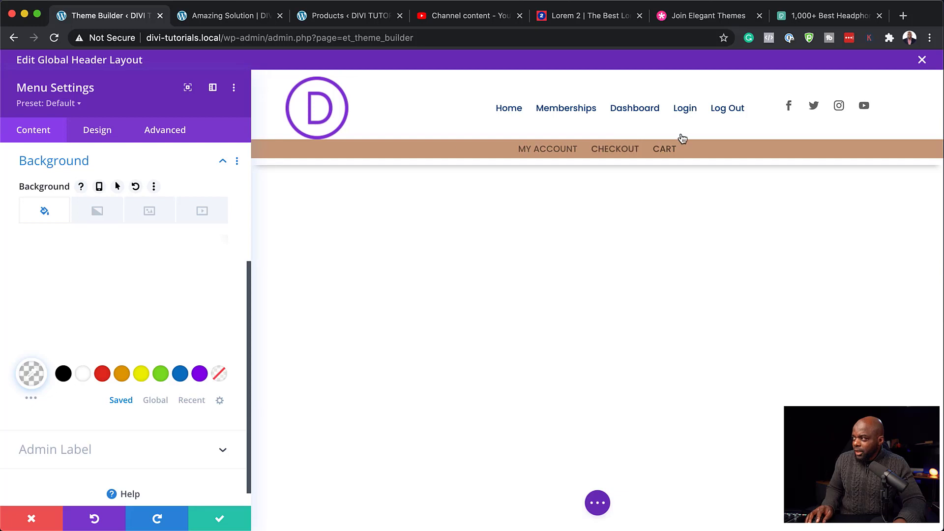
{"action": "left_click", "coordinate": [221, 522]}
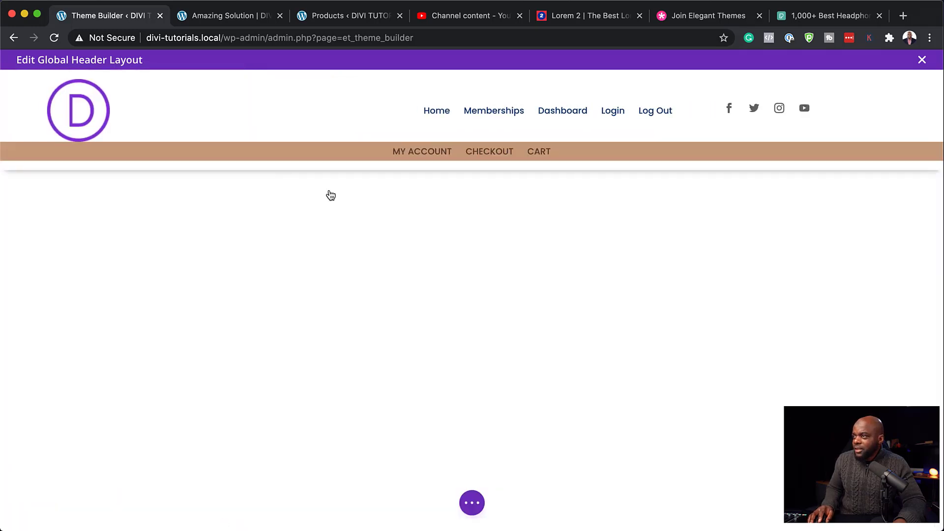
{"action": "mouse_move", "coordinate": [225, 102]}
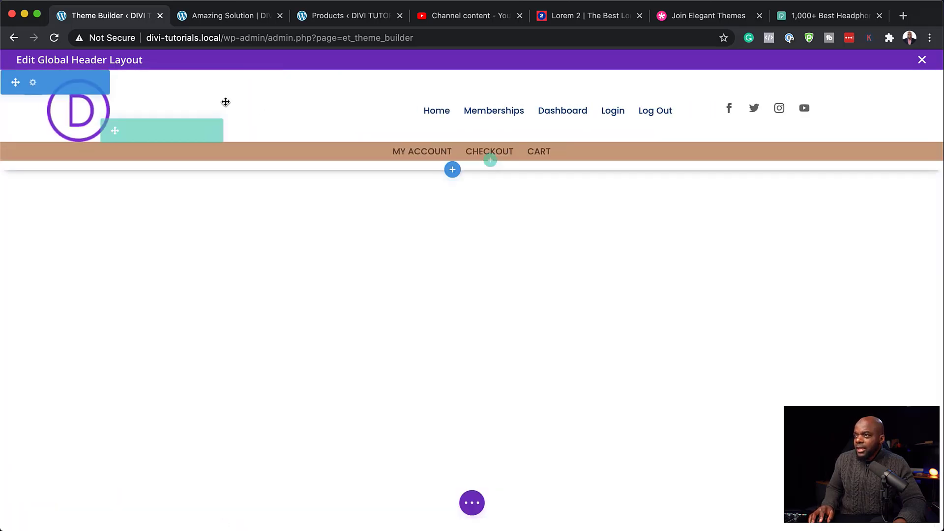
Step: Change the header section's bottom padding from 1vw to 0px and save
{"action": "left_click", "coordinate": [33, 83]}
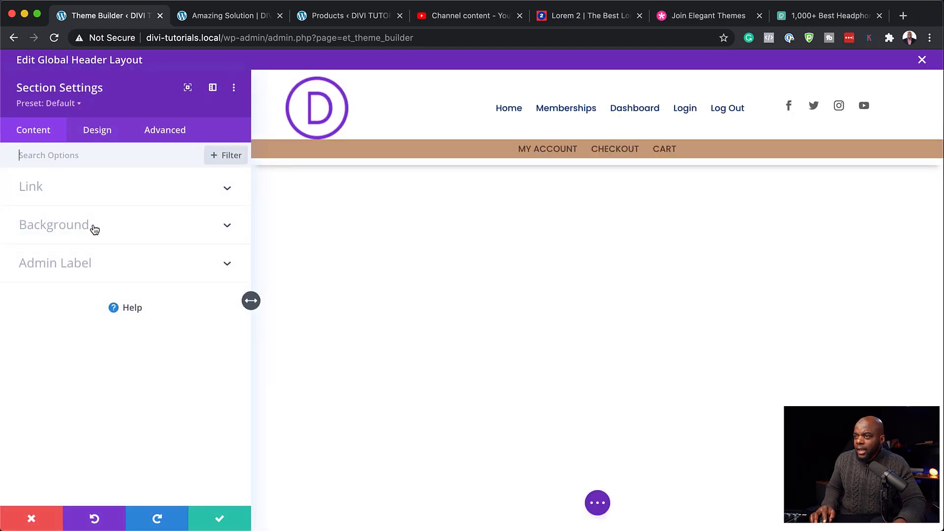
{"action": "left_click", "coordinate": [98, 132]}
{"action": "left_click", "coordinate": [55, 301]}
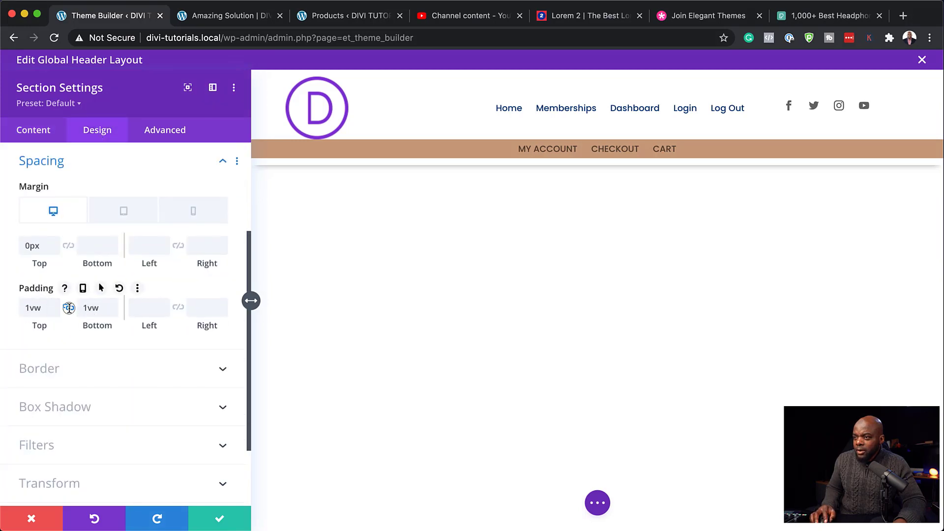
{"action": "double_click", "coordinate": [99, 308]}
{"action": "key", "text": "BackSpace"}
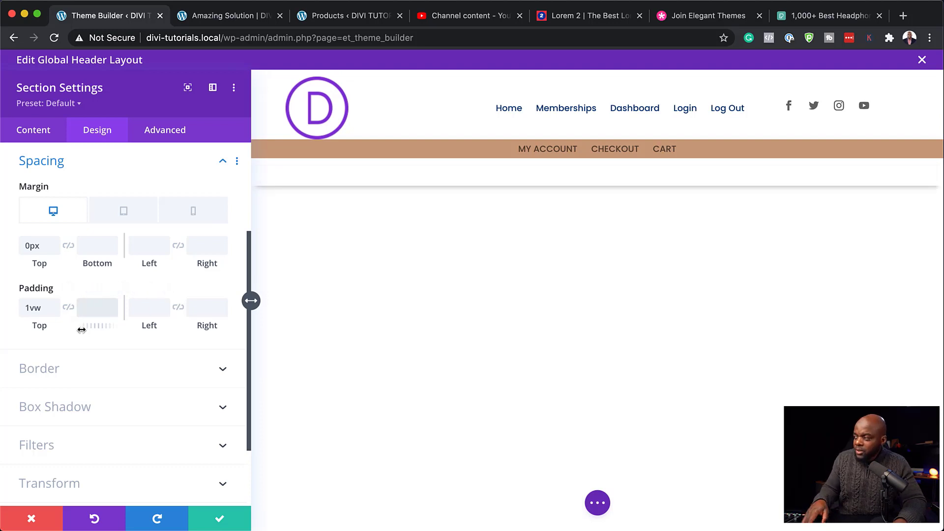
{"action": "type", "text": "0px"}
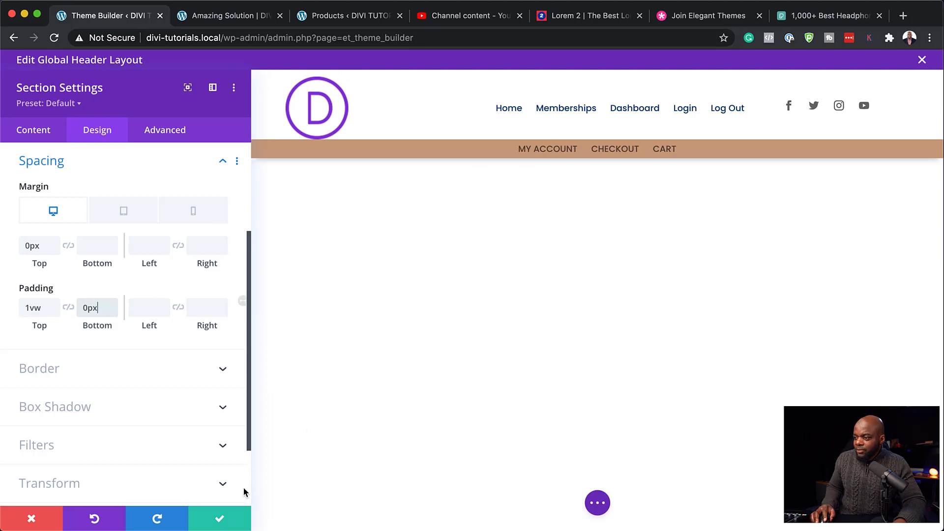
{"action": "left_click", "coordinate": [220, 523]}
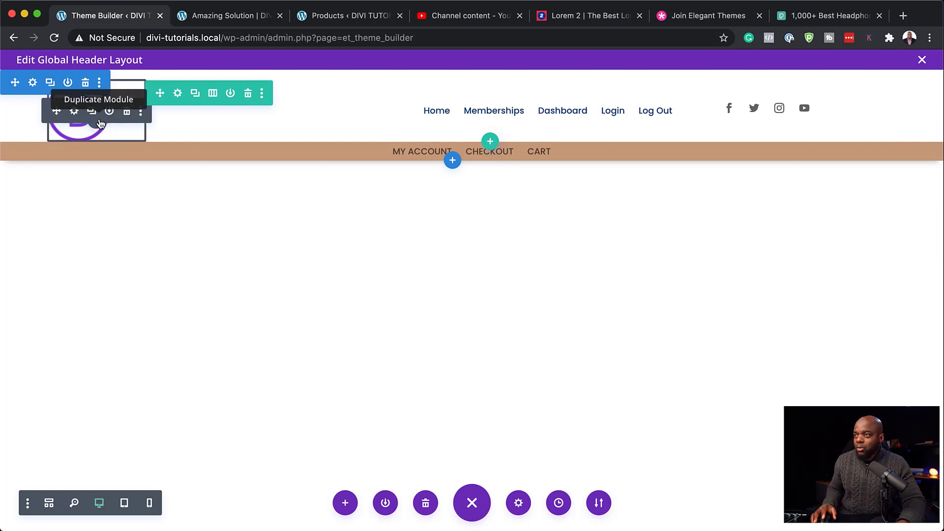
Step: Set the header logo image's Sizing width to 18% and save the change
{"action": "left_click", "coordinate": [74, 111]}
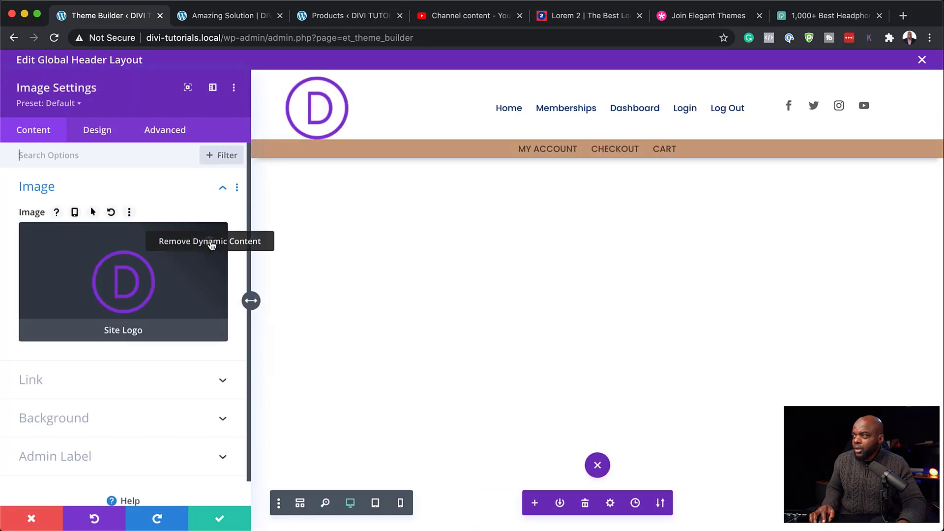
{"action": "left_click", "coordinate": [110, 135]}
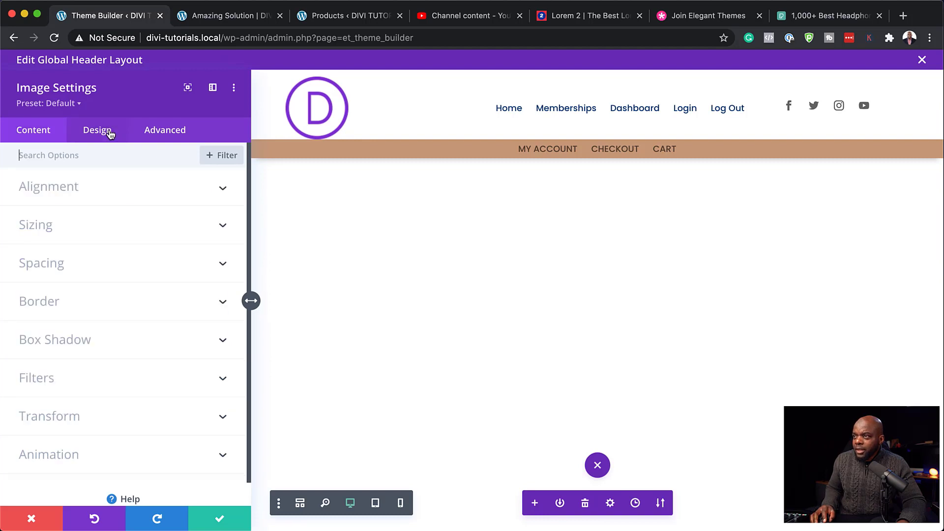
{"action": "left_click", "coordinate": [62, 220]}
{"action": "left_click_drag", "start_coordinate": [94, 257], "coordinate": [46, 263]}
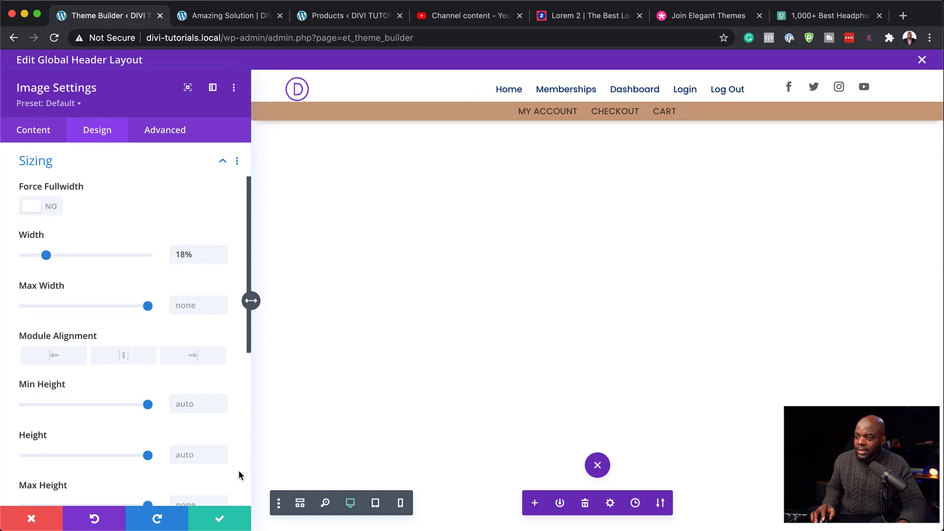
{"action": "left_click", "coordinate": [219, 520]}
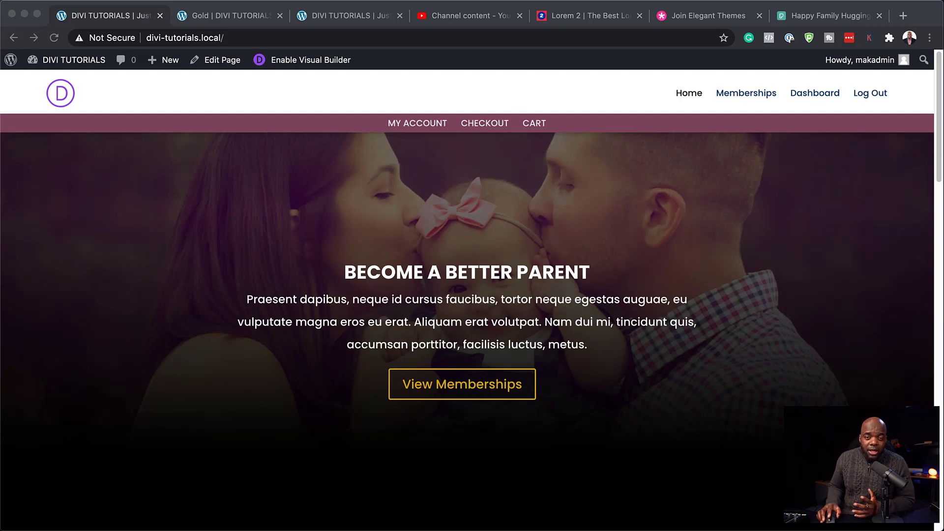
Step: Scroll through the live home page, then go to Memberships and on to Dashboard
{"action": "scroll", "coordinate": [467, 295], "scroll_direction": "down", "scroll_amount": 3}
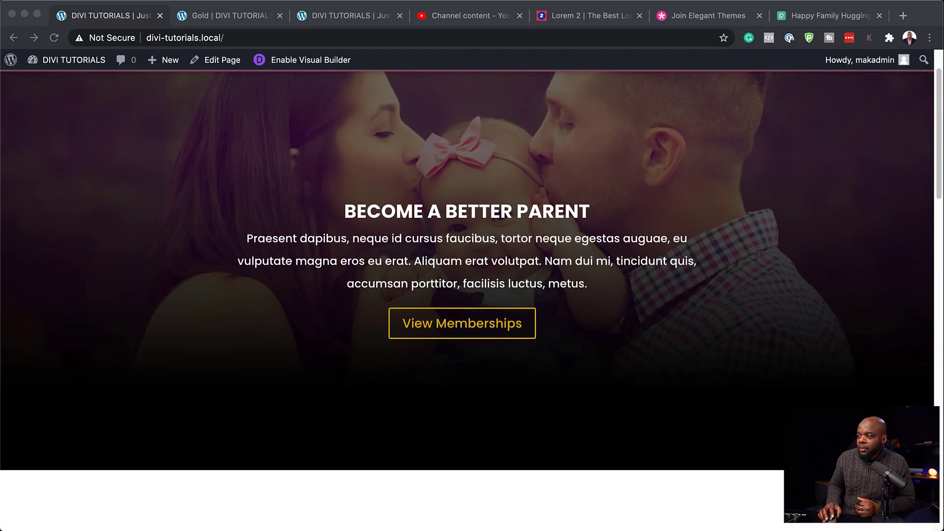
{"action": "scroll", "coordinate": [467, 271], "scroll_direction": "down", "scroll_amount": 10}
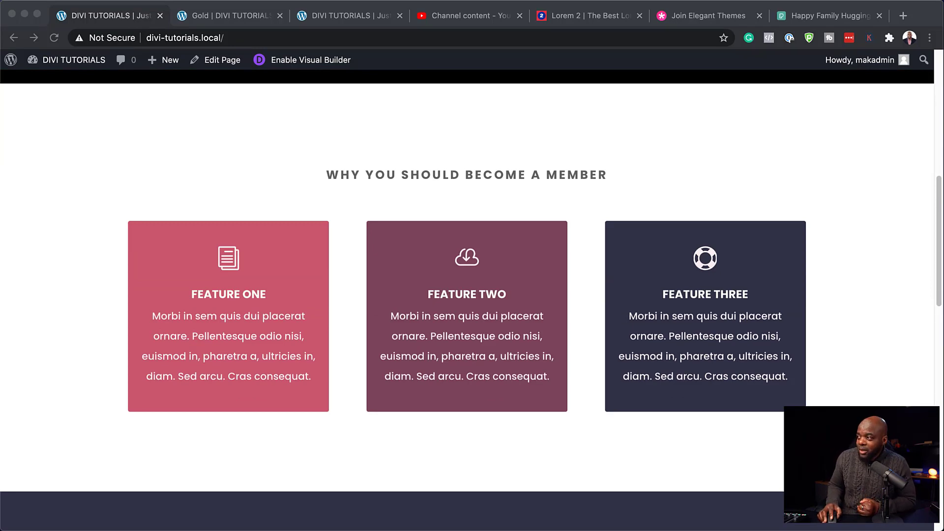
{"action": "scroll", "coordinate": [467, 295], "scroll_direction": "down", "scroll_amount": 10}
{"action": "scroll", "coordinate": [467, 295], "scroll_direction": "up", "scroll_amount": 20}
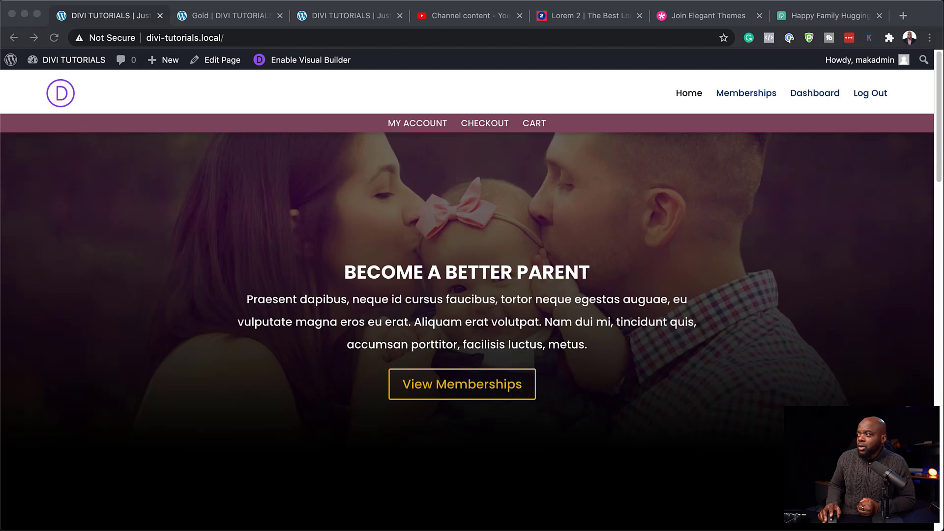
{"action": "left_click", "coordinate": [764, 97]}
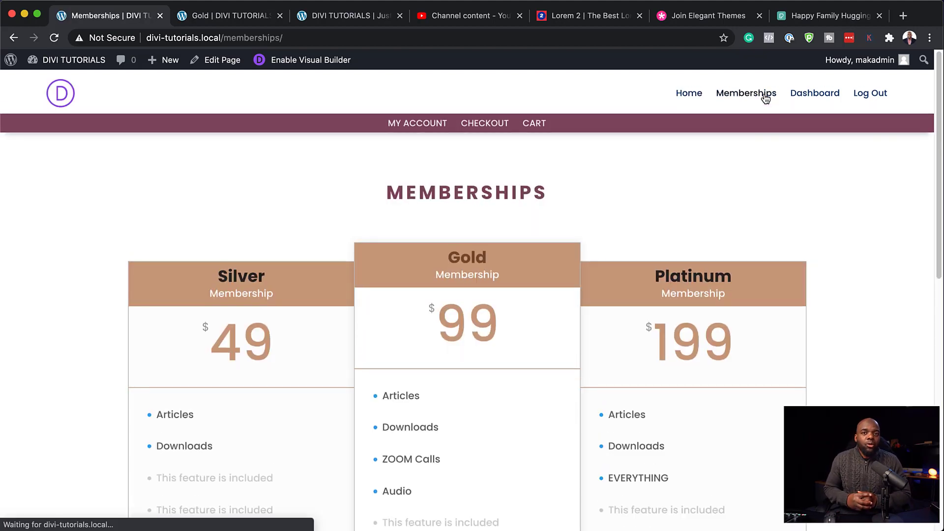
{"action": "left_click", "coordinate": [833, 98]}
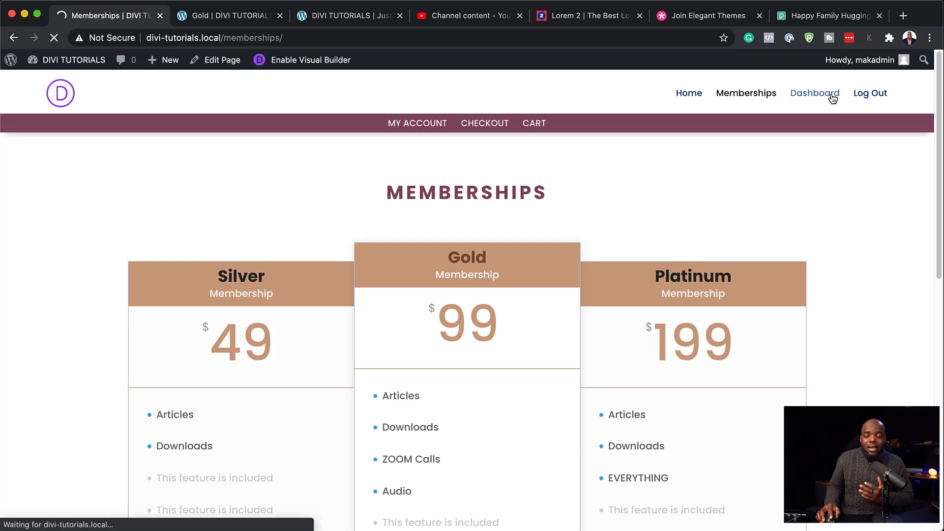